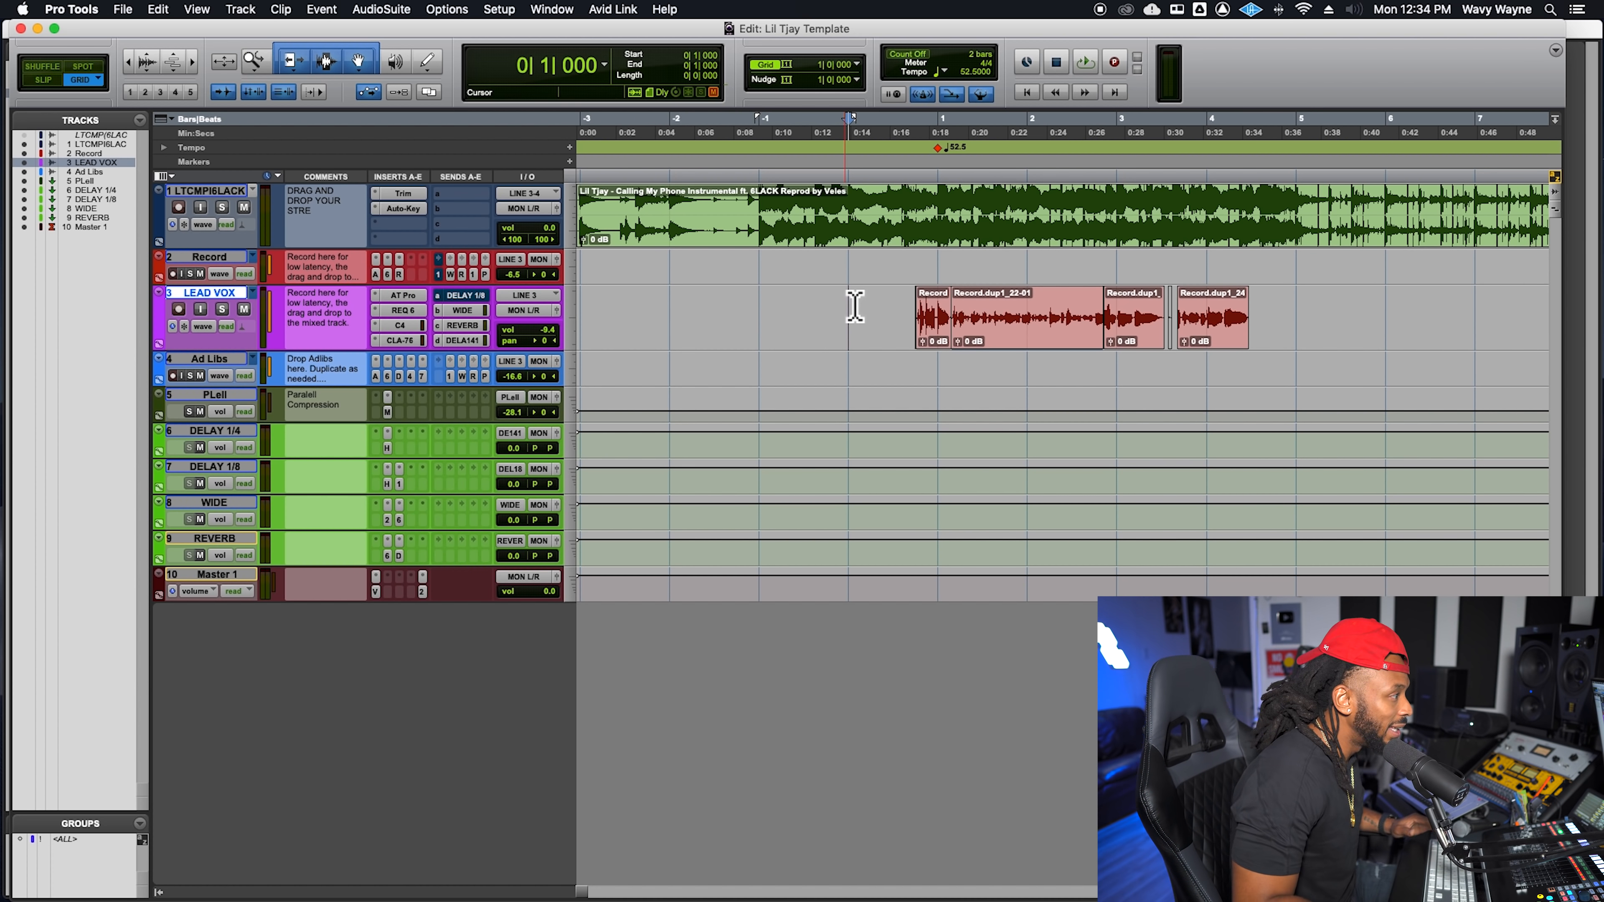
Step: Play back the lead vocal with the instrumental and enlarge the LEAD VOX track to show its fifth insert and send
key("space")
key("space")
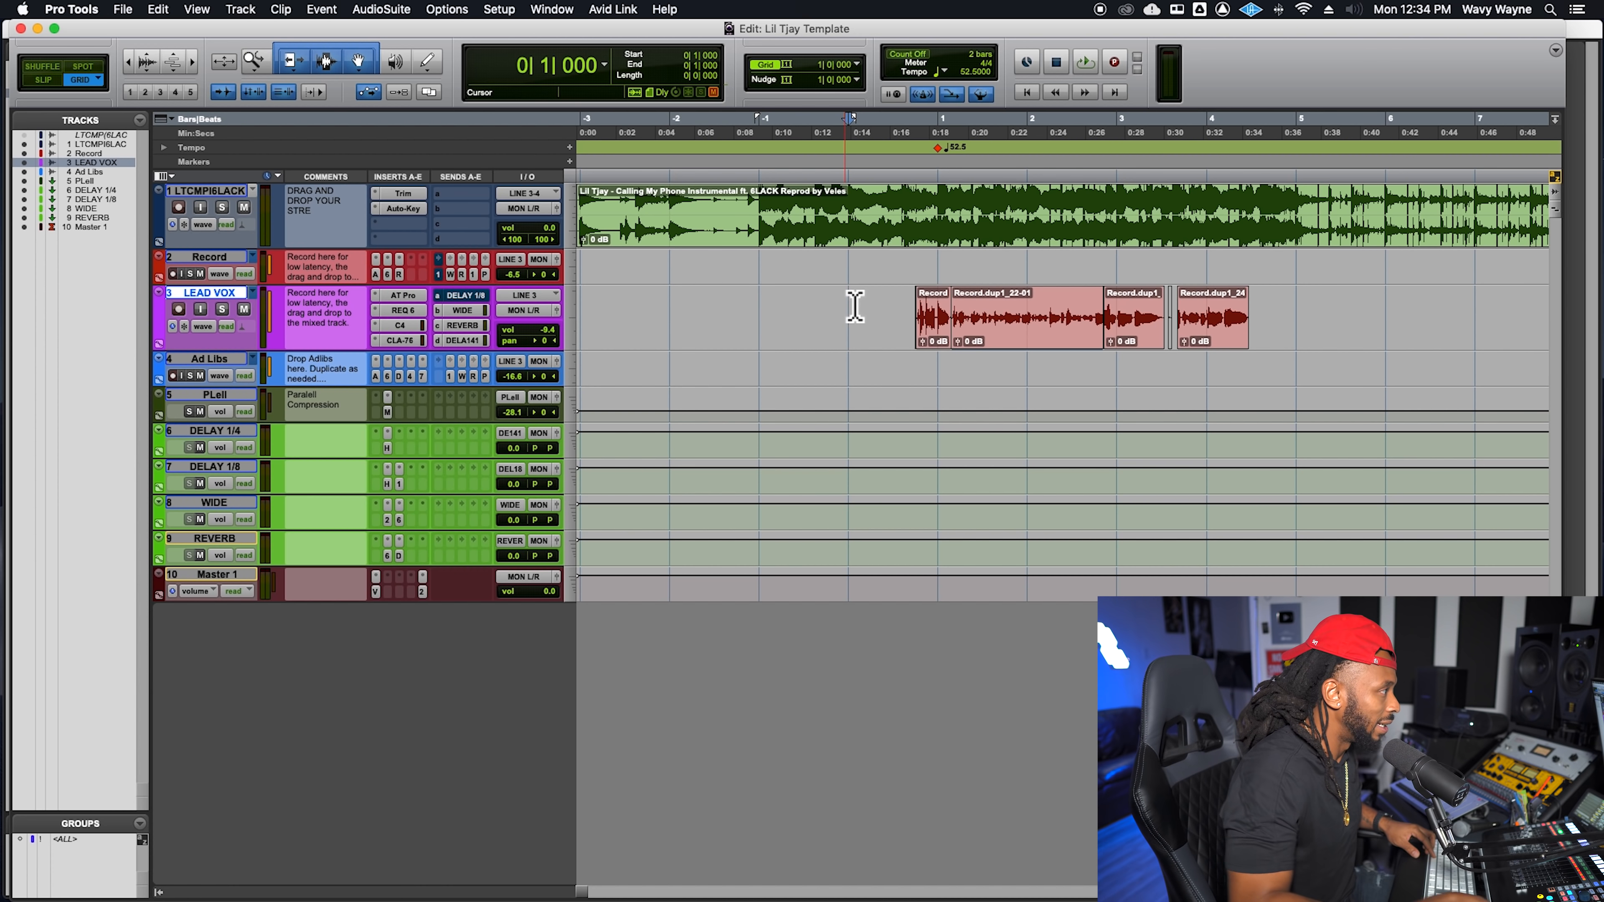
key("space")
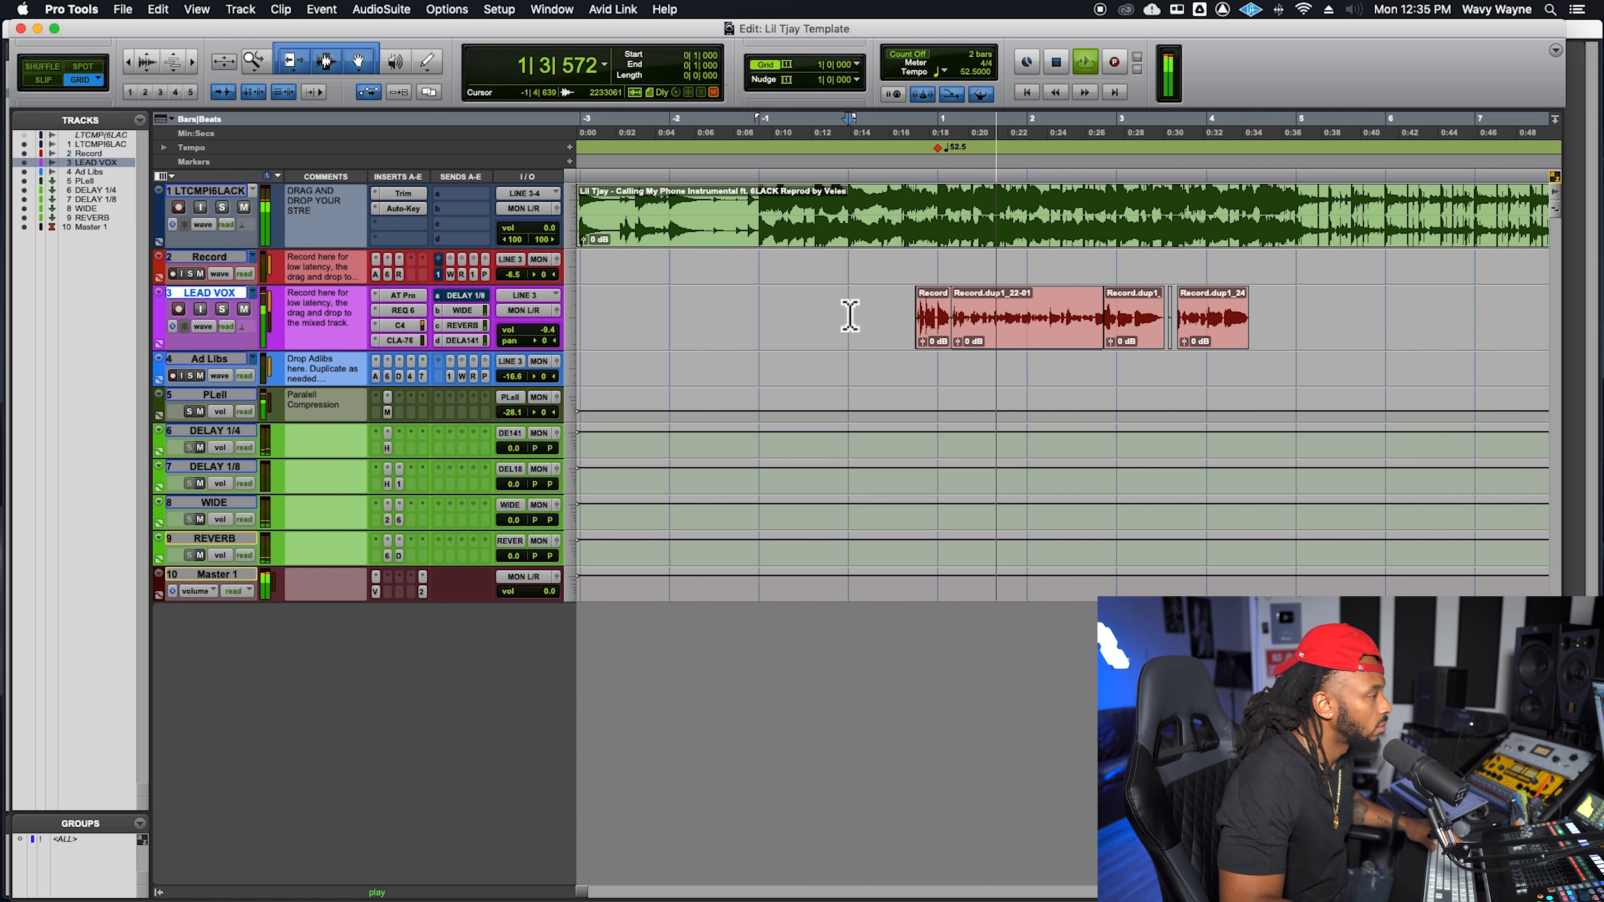
left_click_drag(546, 350, 545, 375)
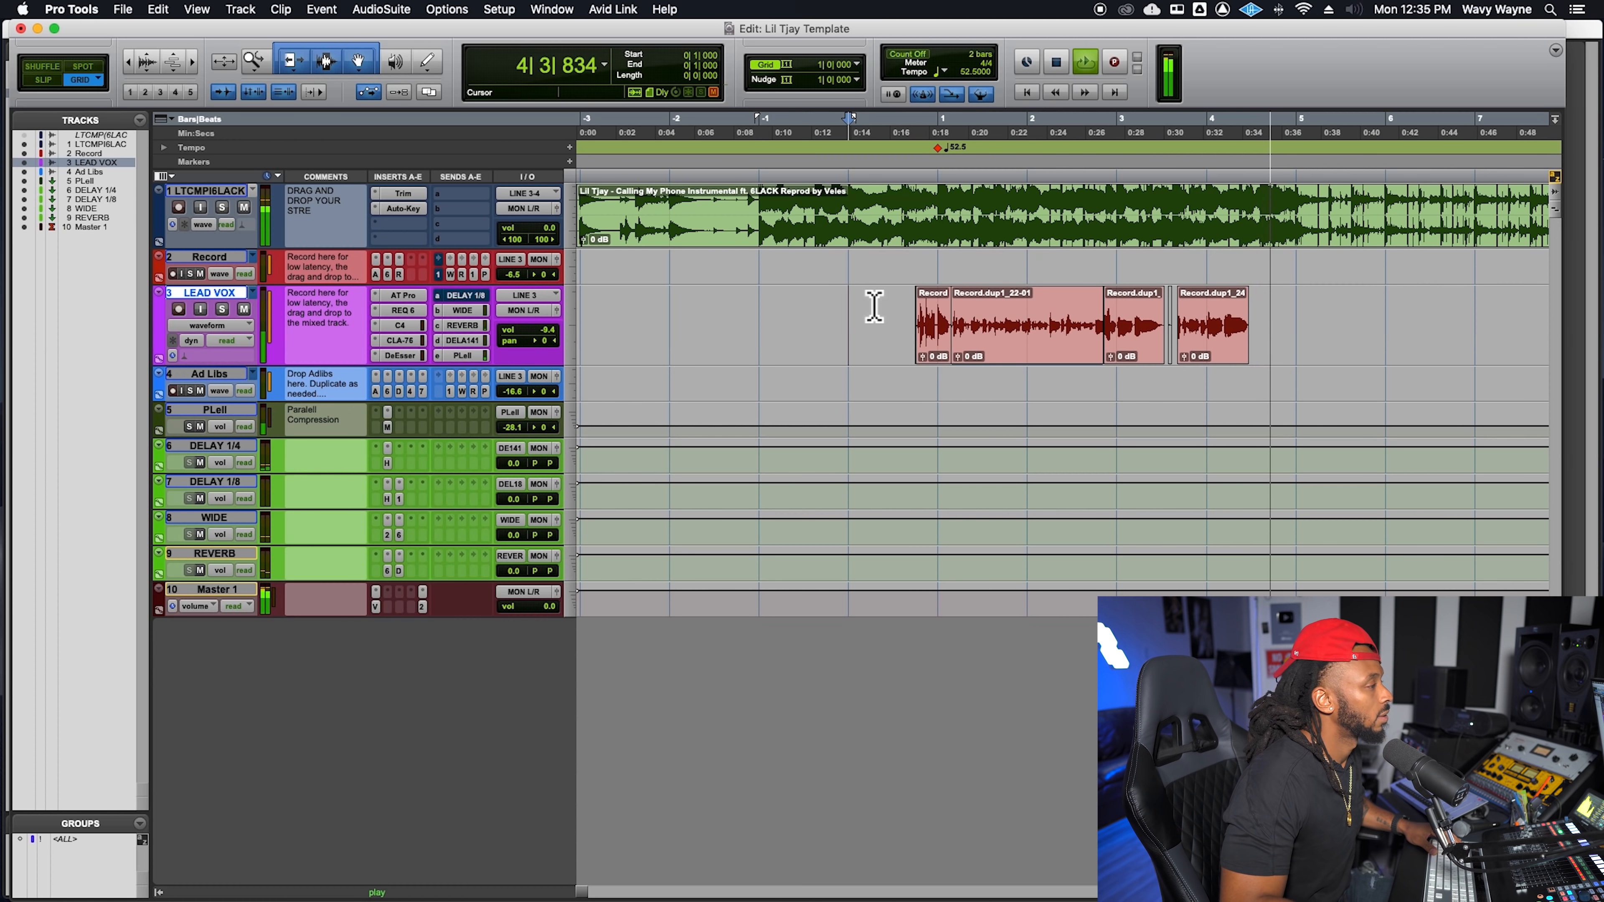
key("space")
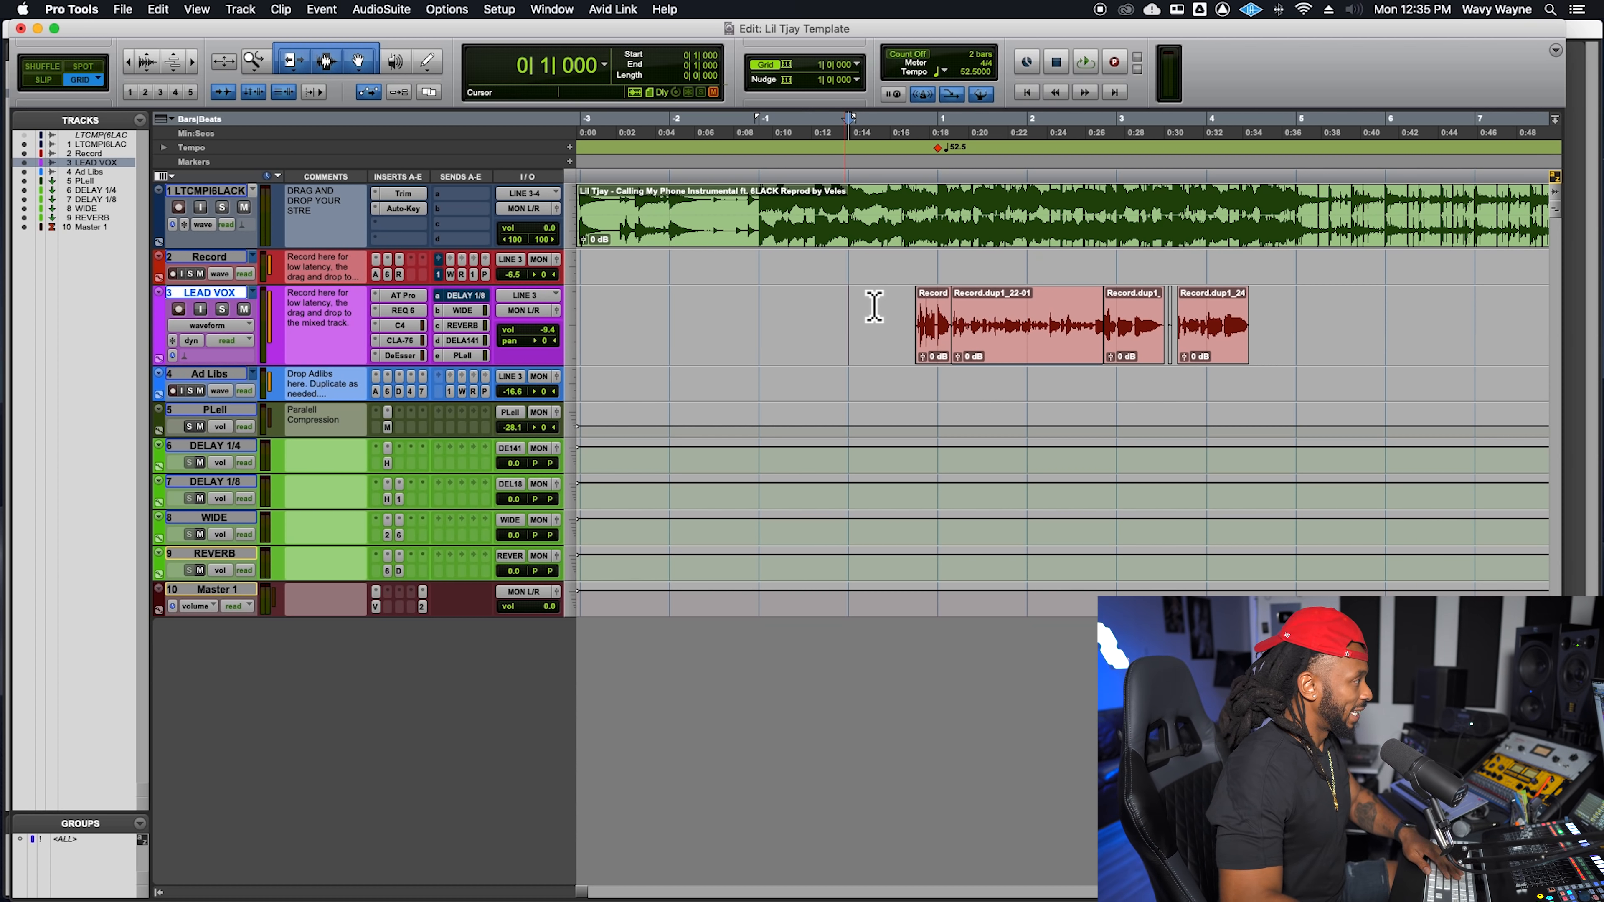
Step: Open the LEAD VOX send to DELAY 1/4, enlarge the DELAY 1/4 track and view its H-Delay plug-in
left_click(468, 344)
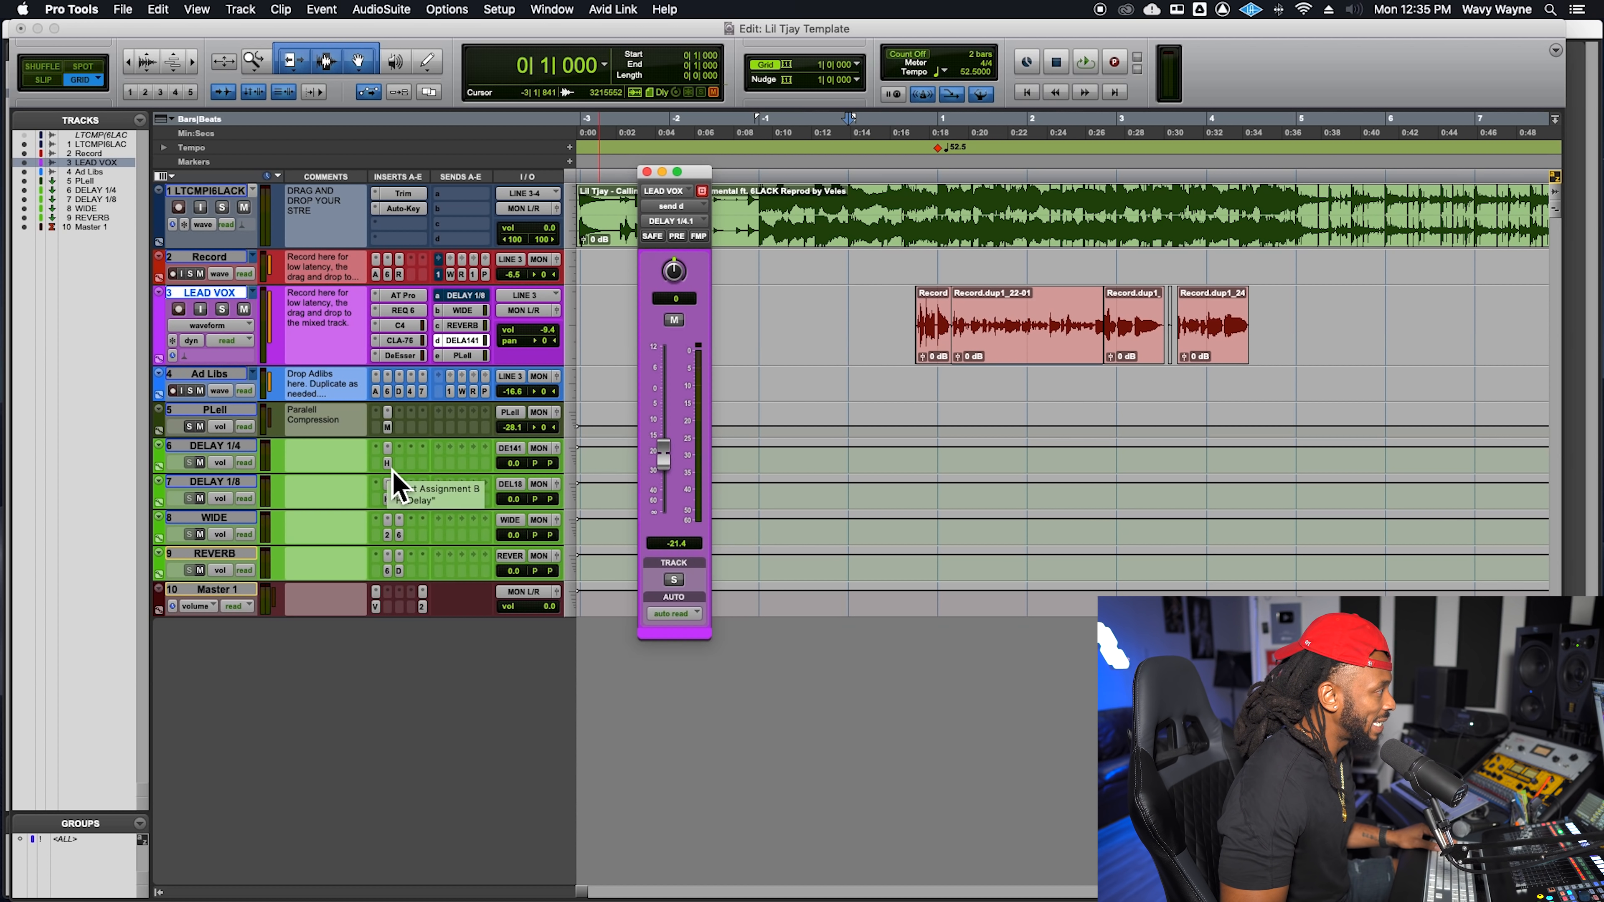
left_click_drag(402, 475, 408, 537)
left_click(411, 468)
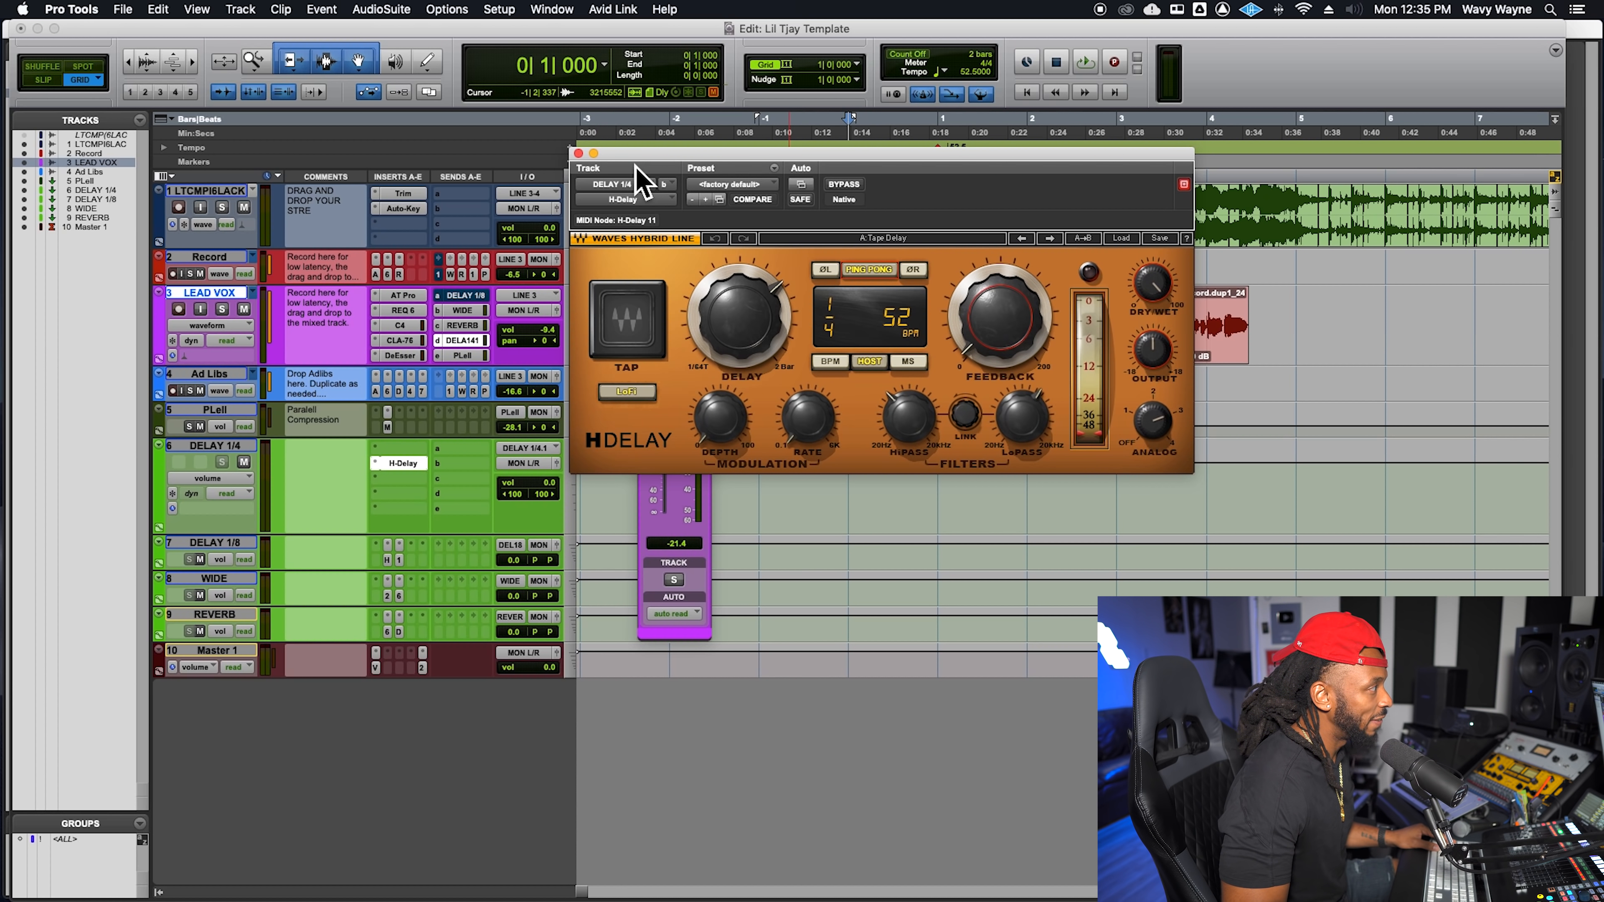
left_click(578, 153)
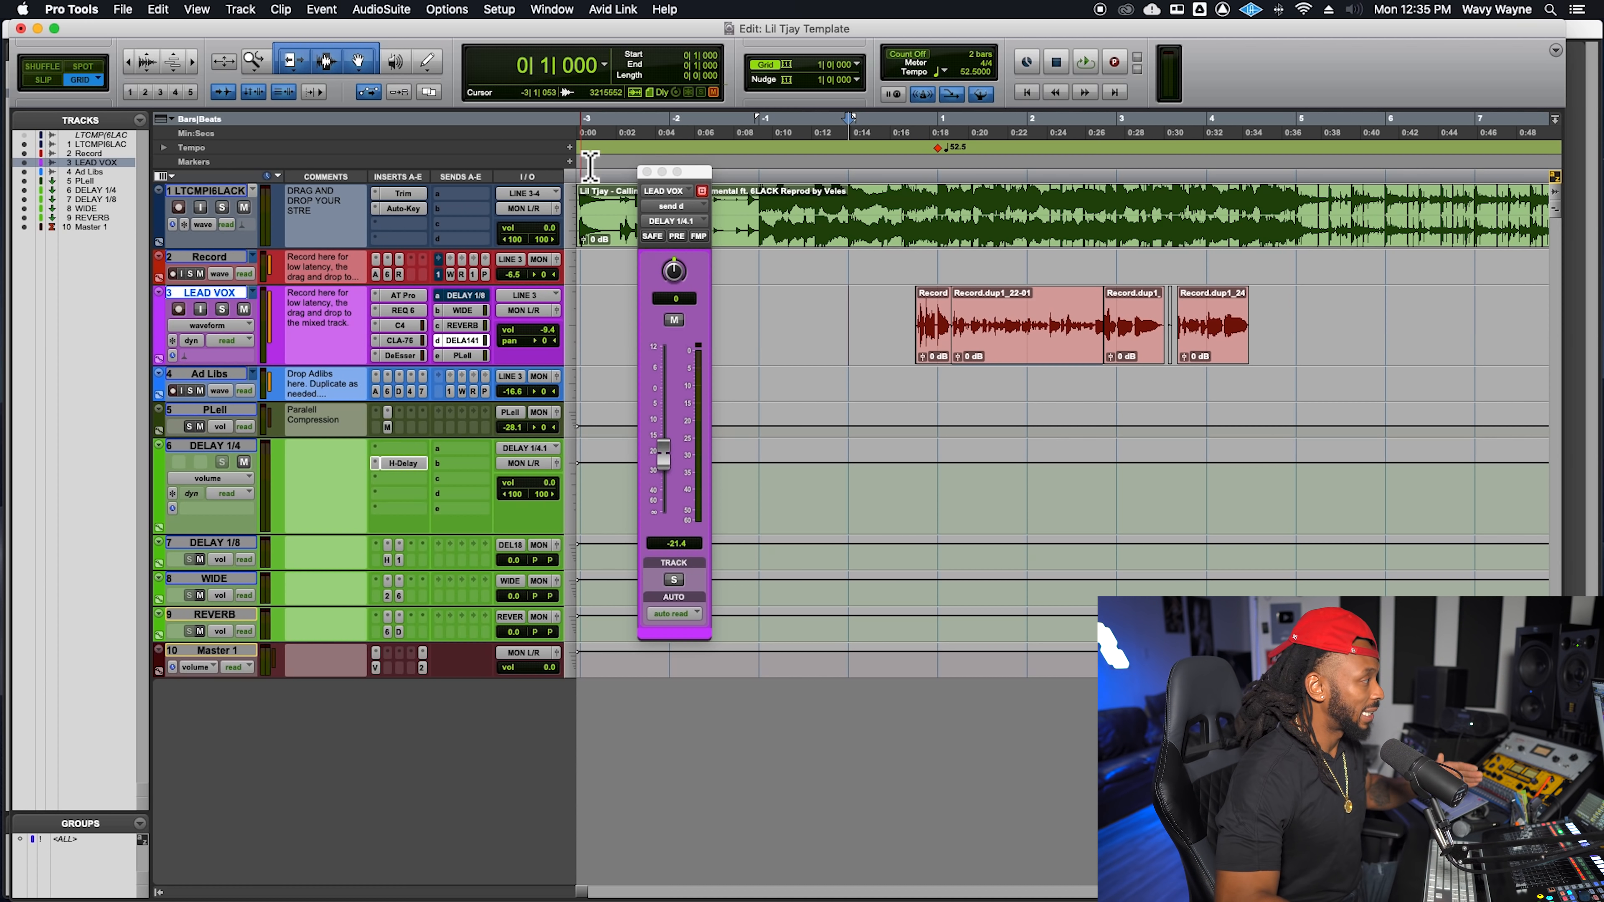
Step: Examine the delay time, host sync, ping-pong and feedback settings in DELAY 1/4's H-Delay, closing the plug-in and send windows when done
left_click(402, 465)
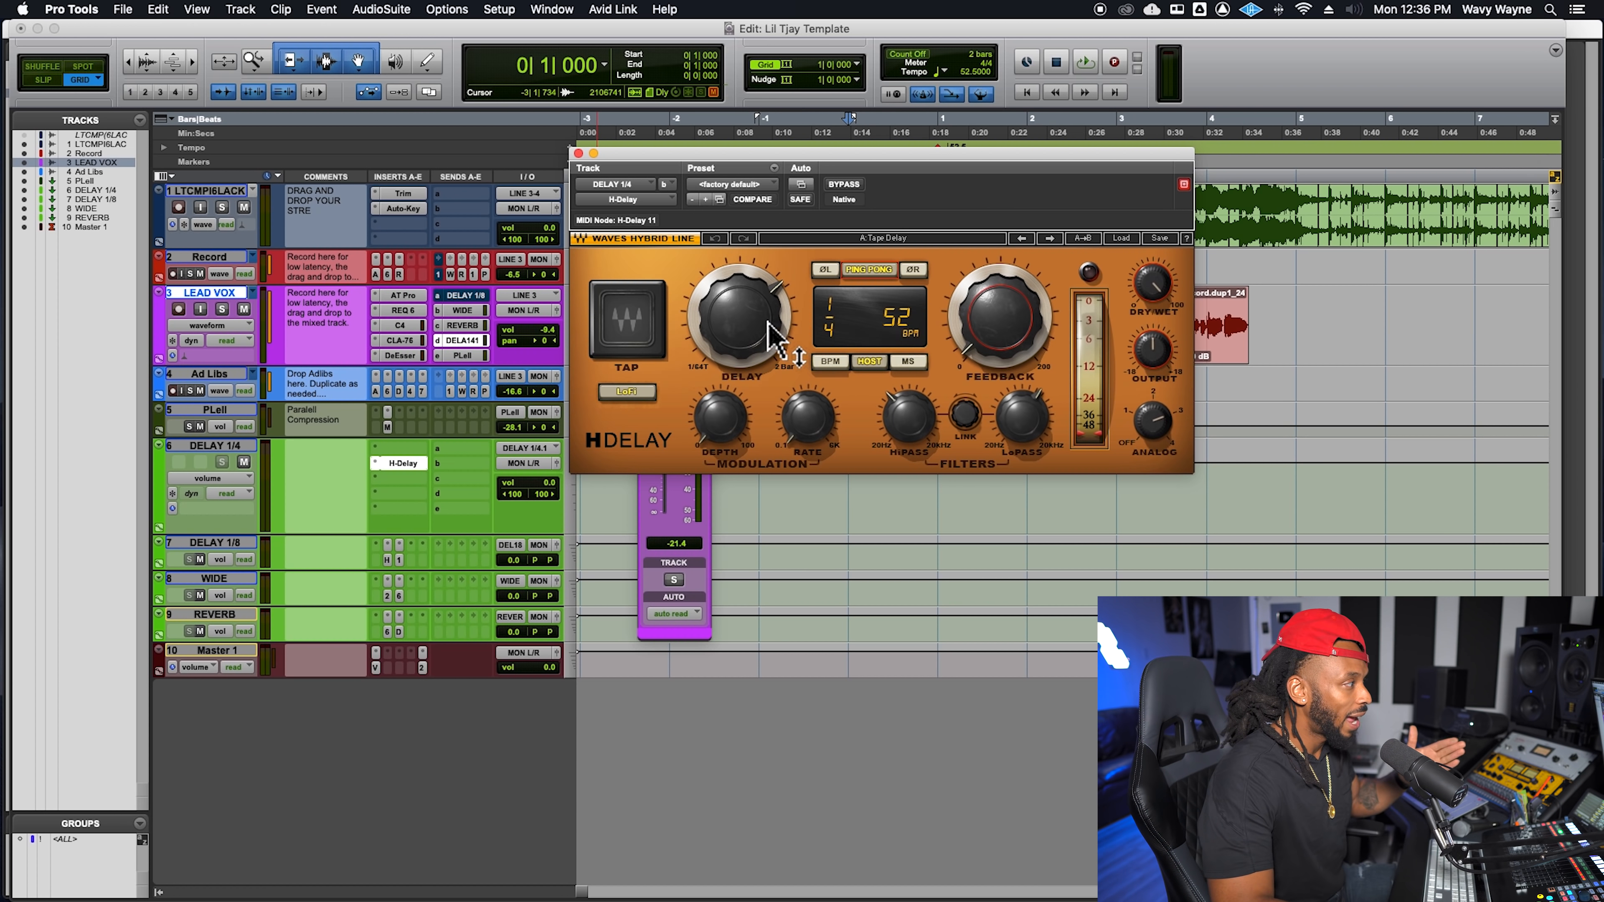
left_click_drag(719, 348, 720, 334)
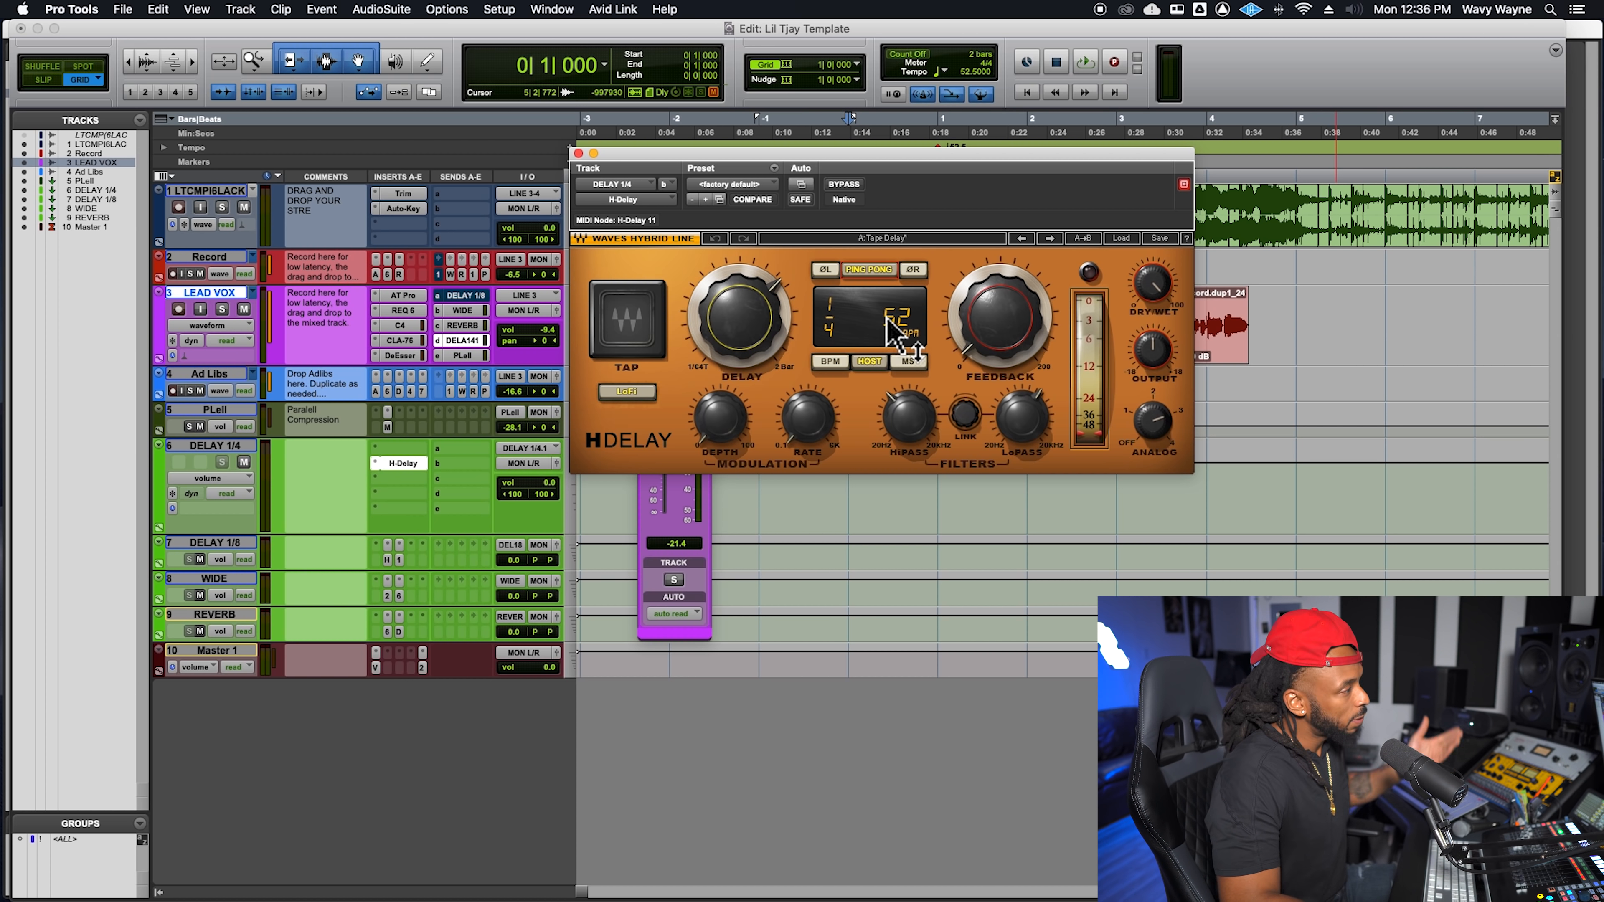
mouse_move(1018, 346)
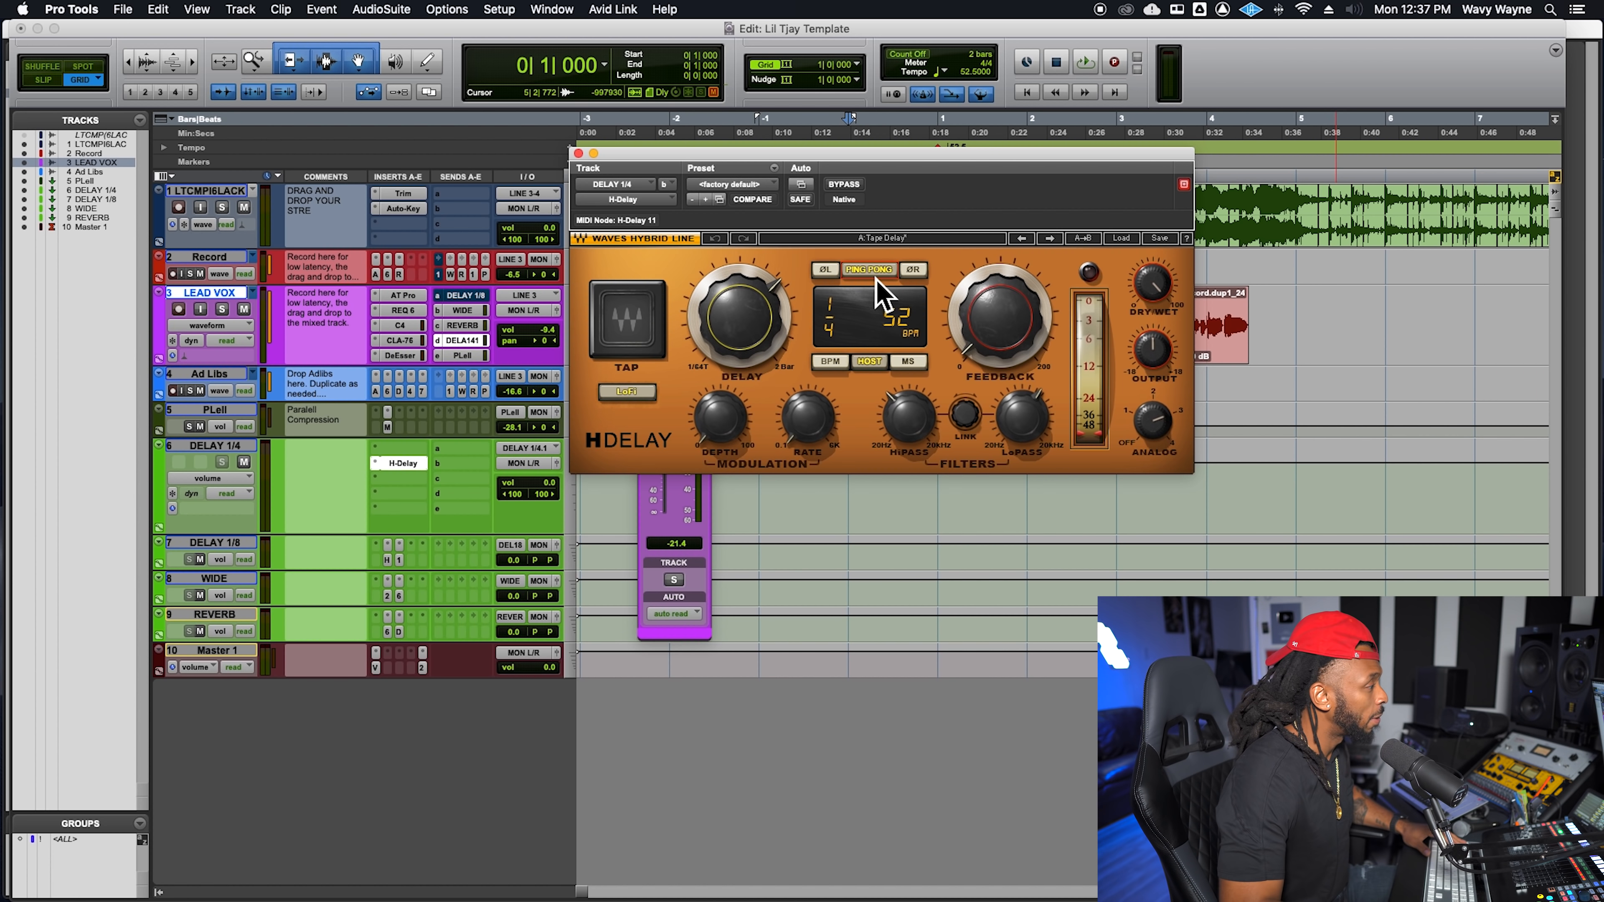
left_click(578, 153)
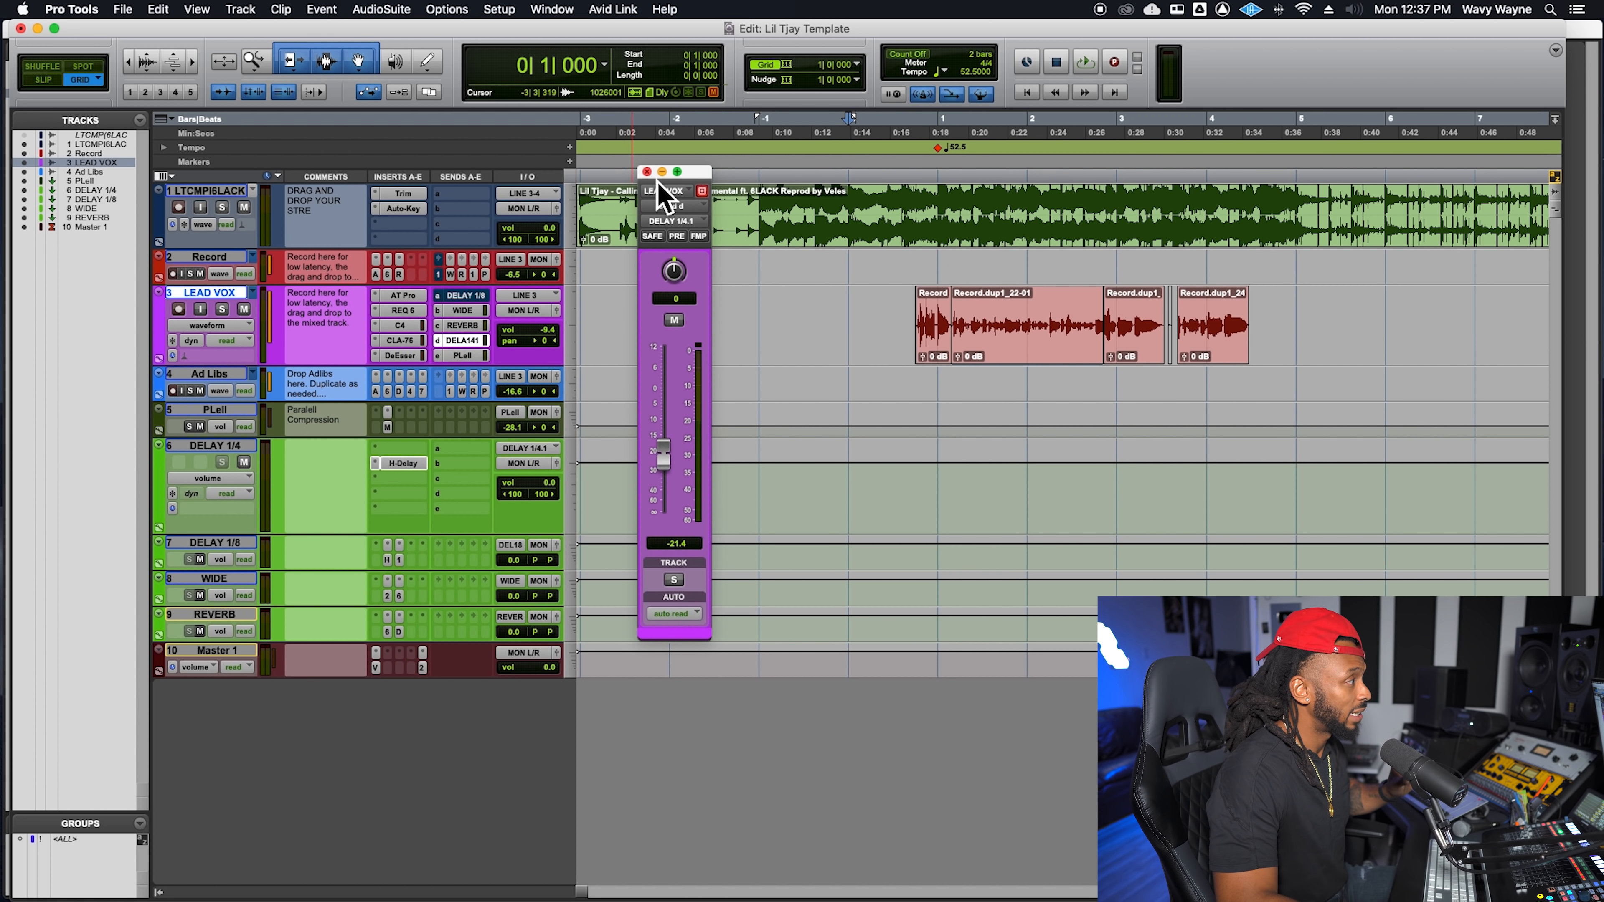
left_click(647, 172)
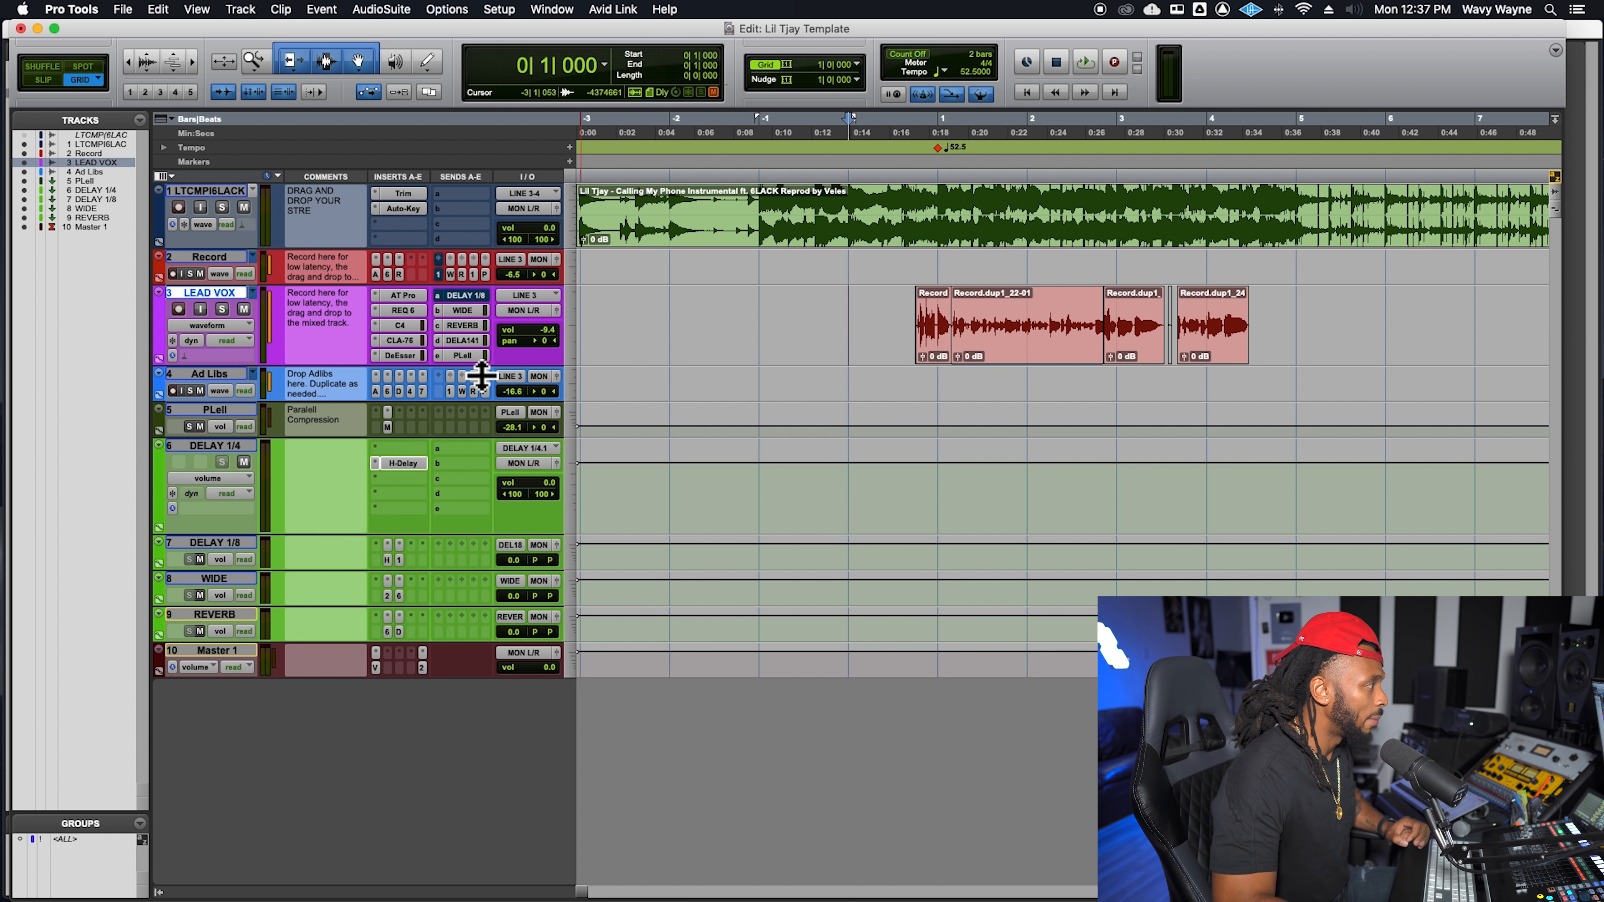
Step: Enlarge the LEAD VOX and PLell tracks and check how the LEAD VOX send routes to the DELAY 1/4 track
left_click_drag(482, 376, 468, 420)
left_click(474, 343)
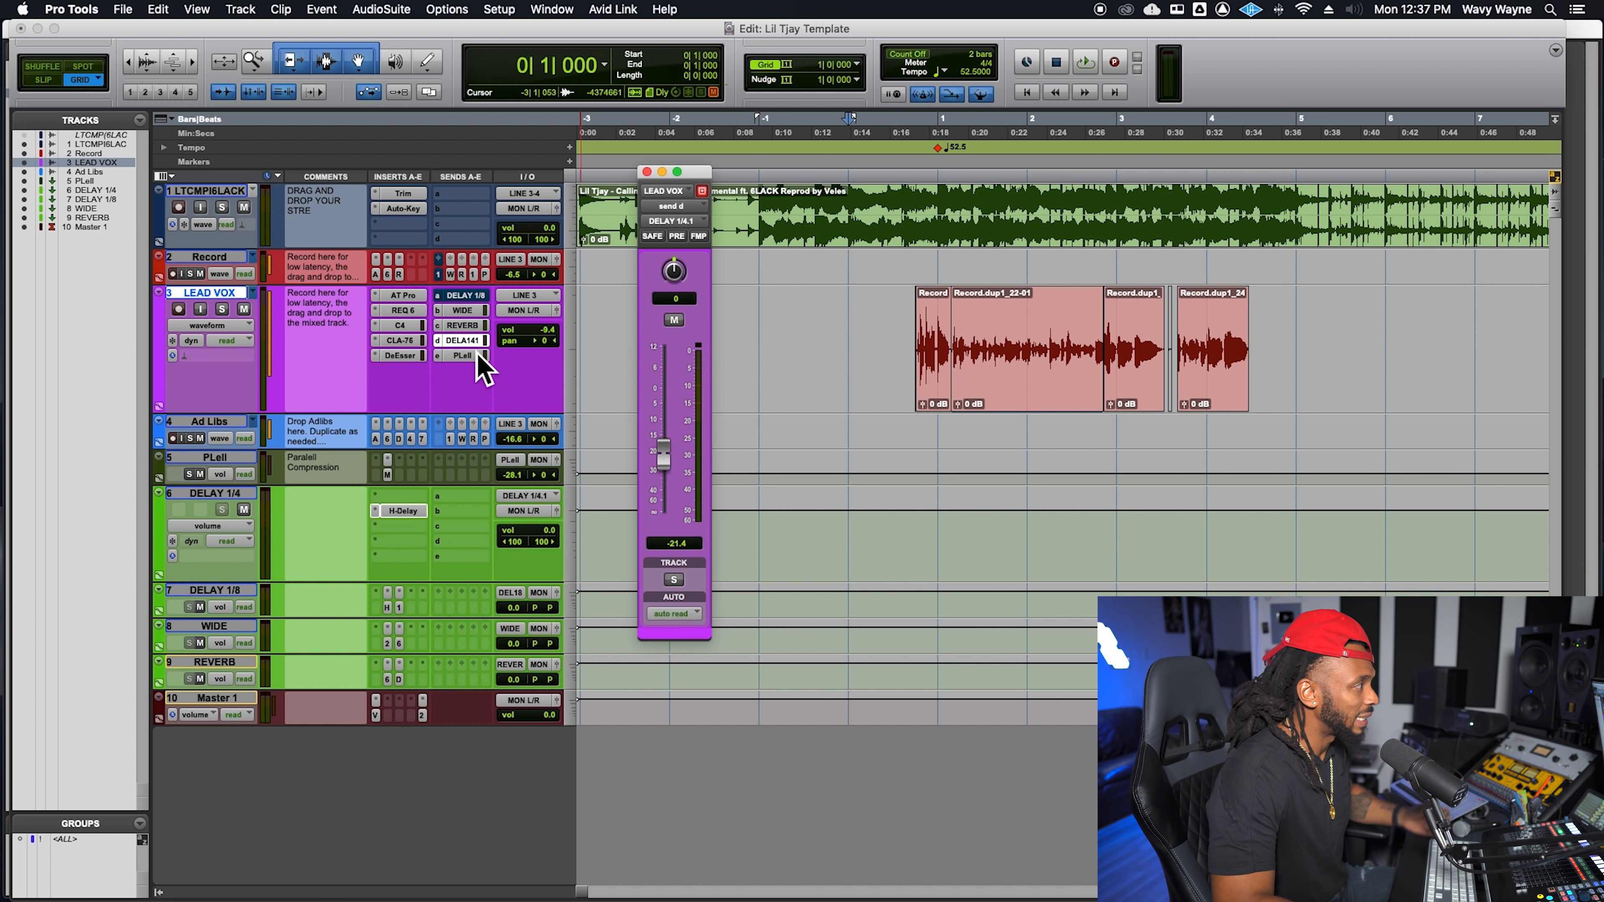
left_click(212, 495)
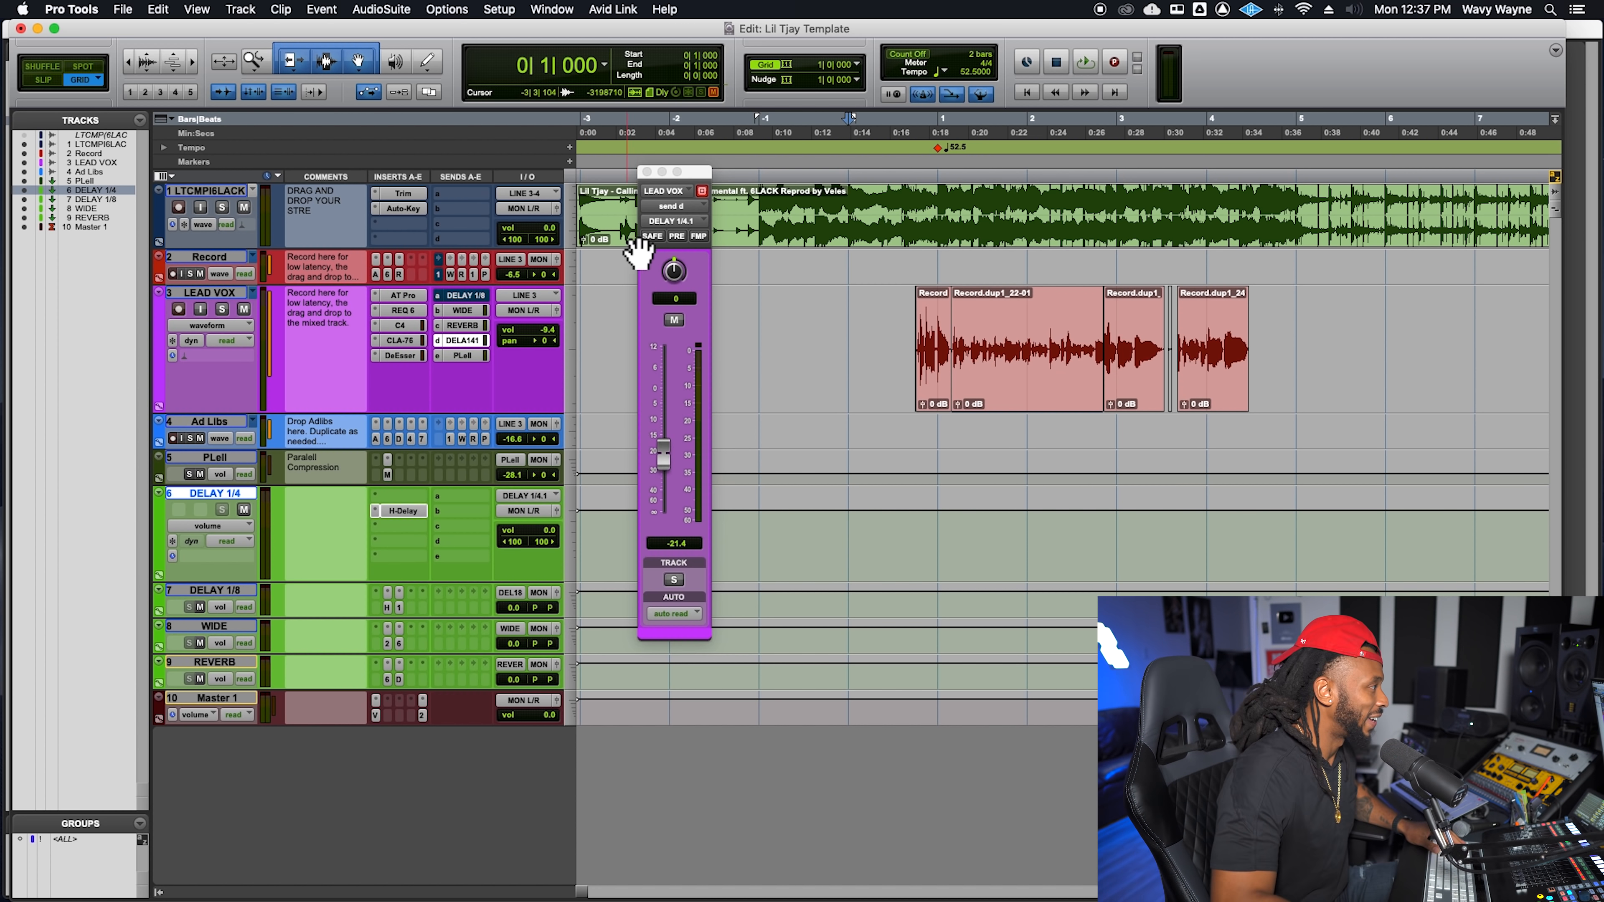
left_click(647, 172)
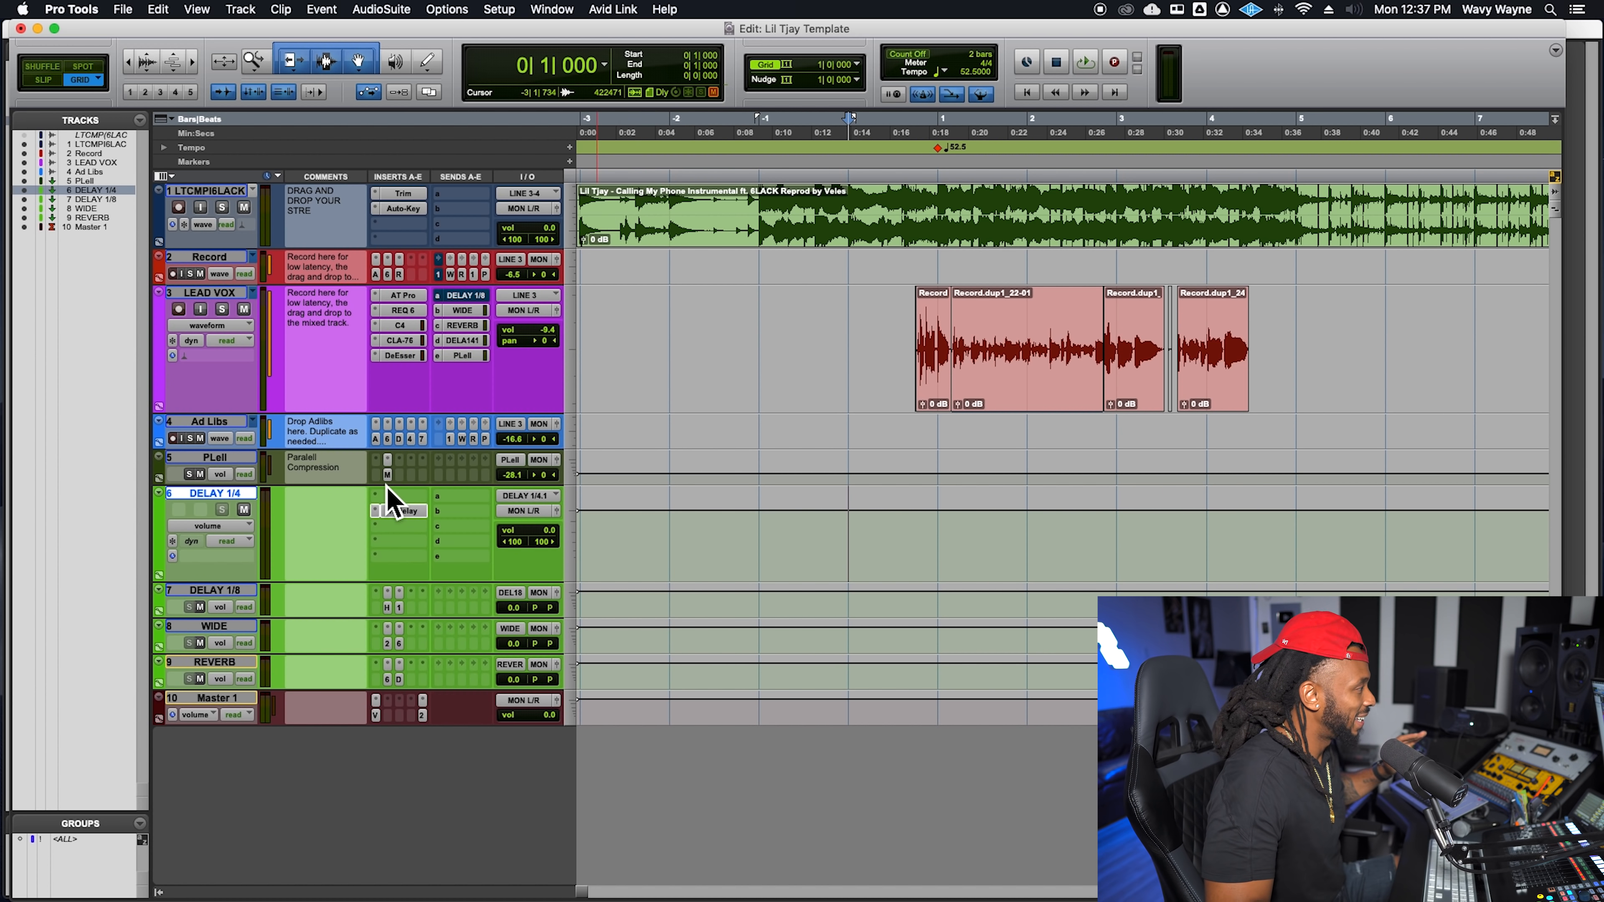
left_click_drag(391, 487, 395, 516)
Step: Set the LEAD VOX send to DELAY 1/4 to 0.0 dB and audition the vocal from bar 2
left_click(910, 324)
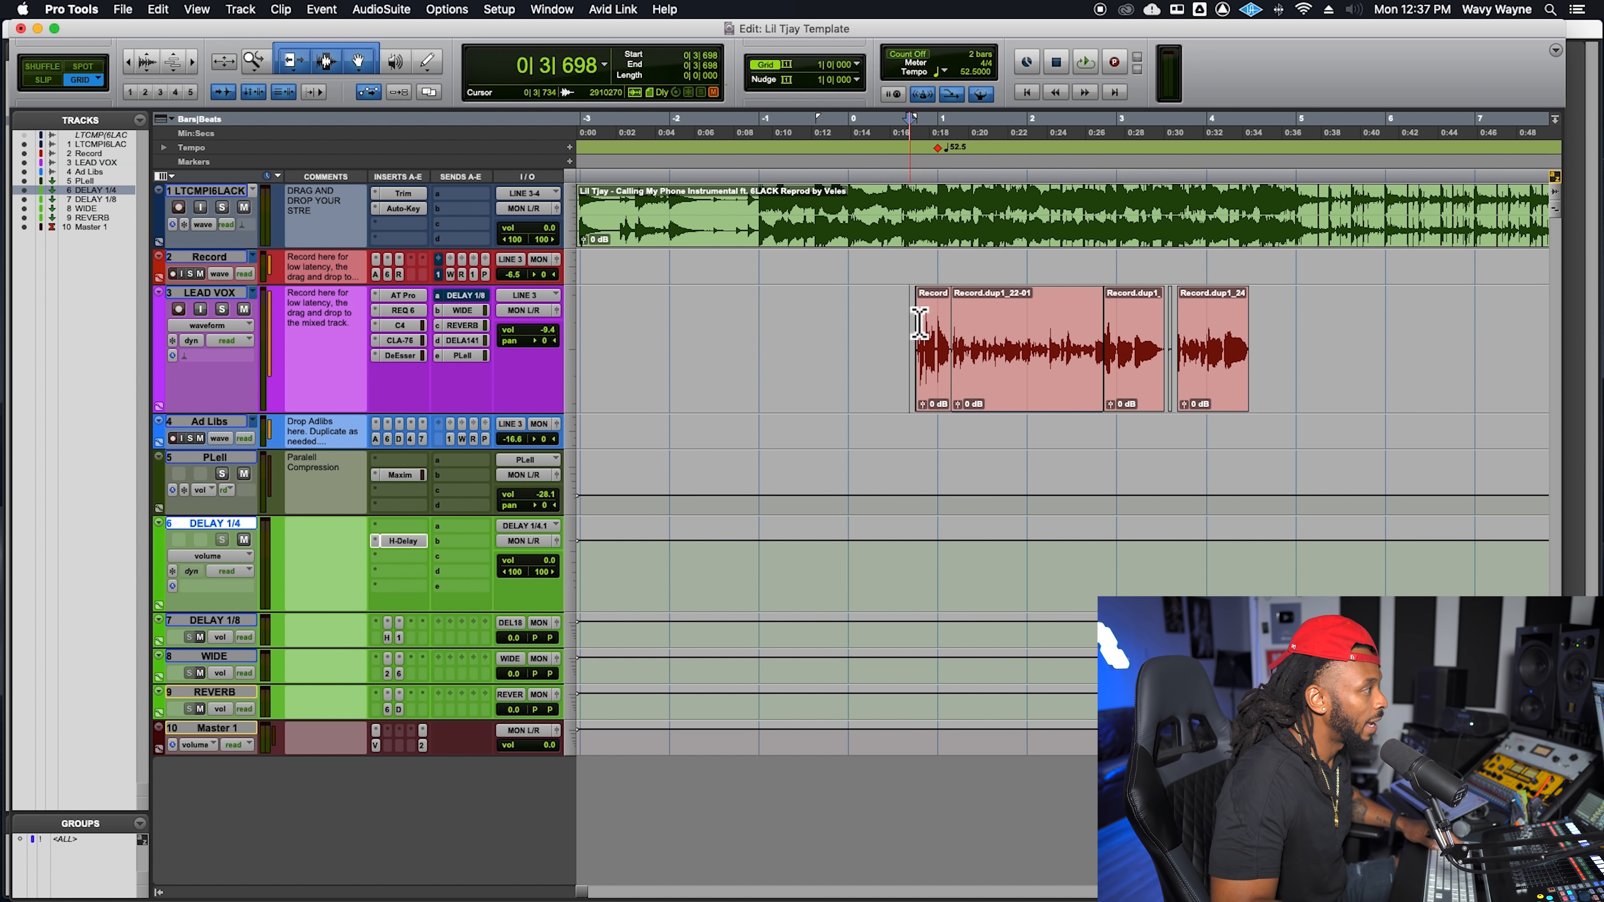
left_click(1128, 334)
left_click(1033, 333)
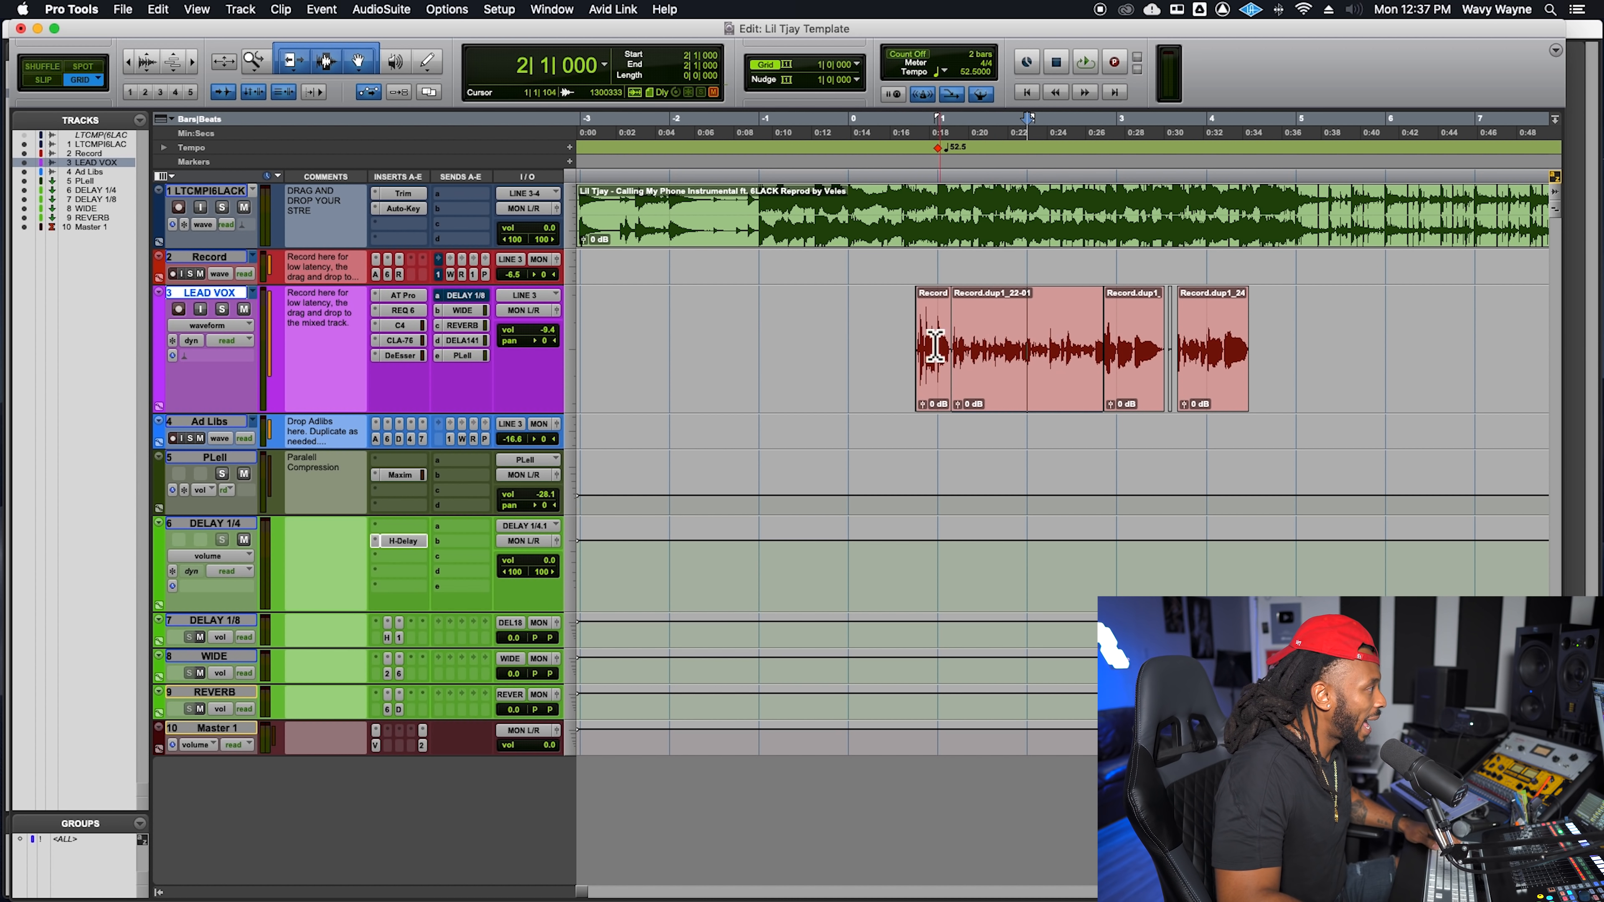
left_click(483, 342)
left_click(664, 489, "alt")
left_click(1067, 341)
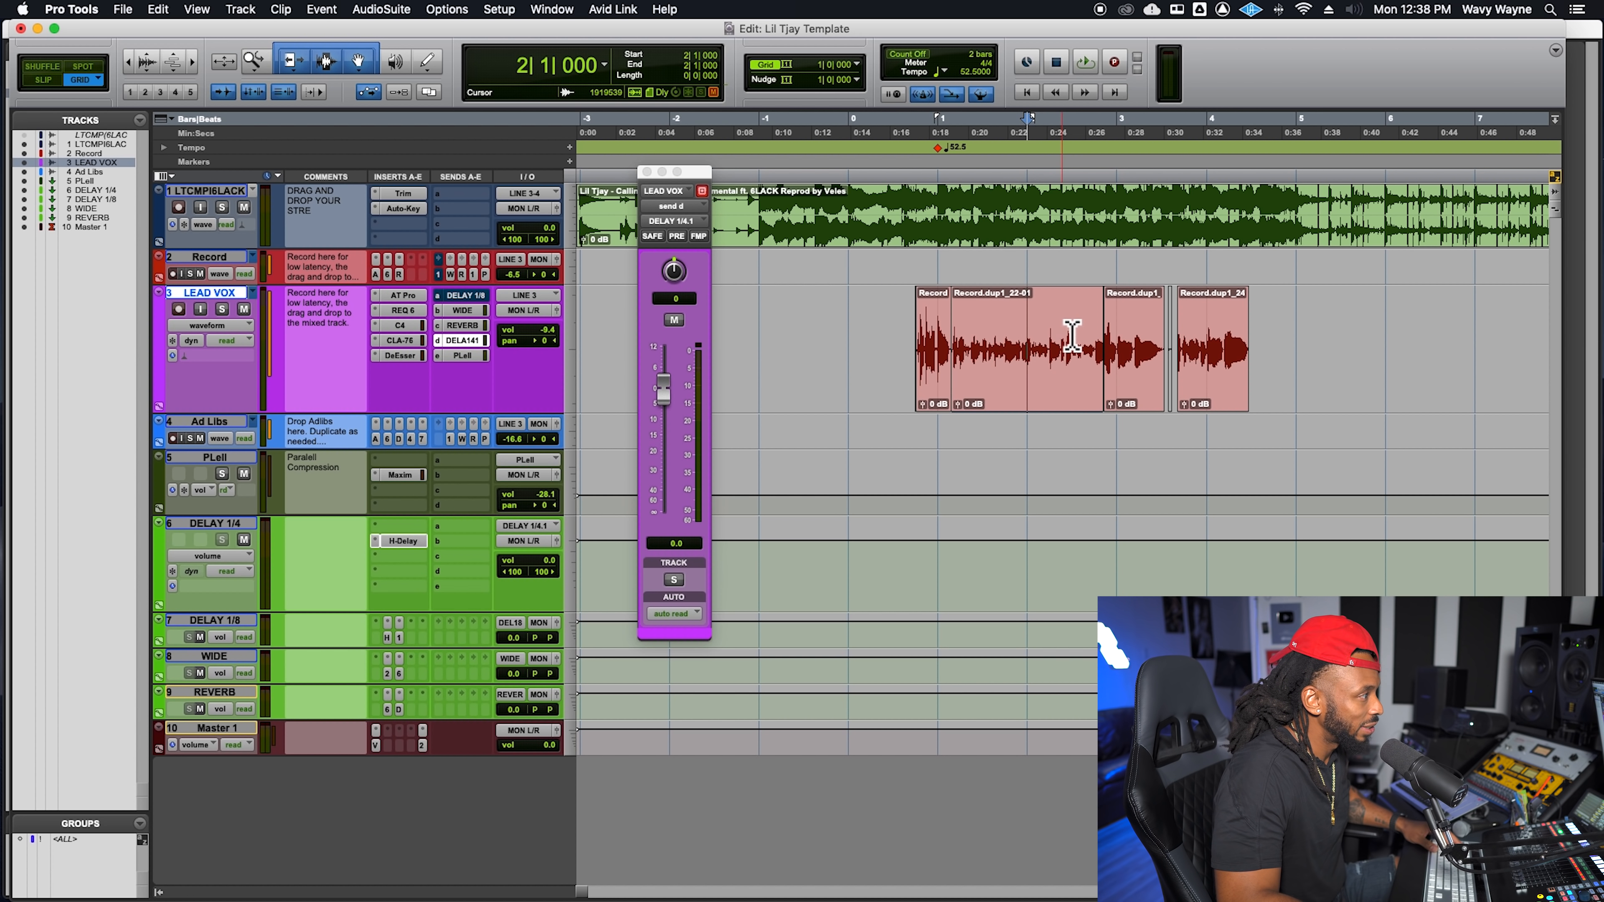
key("space")
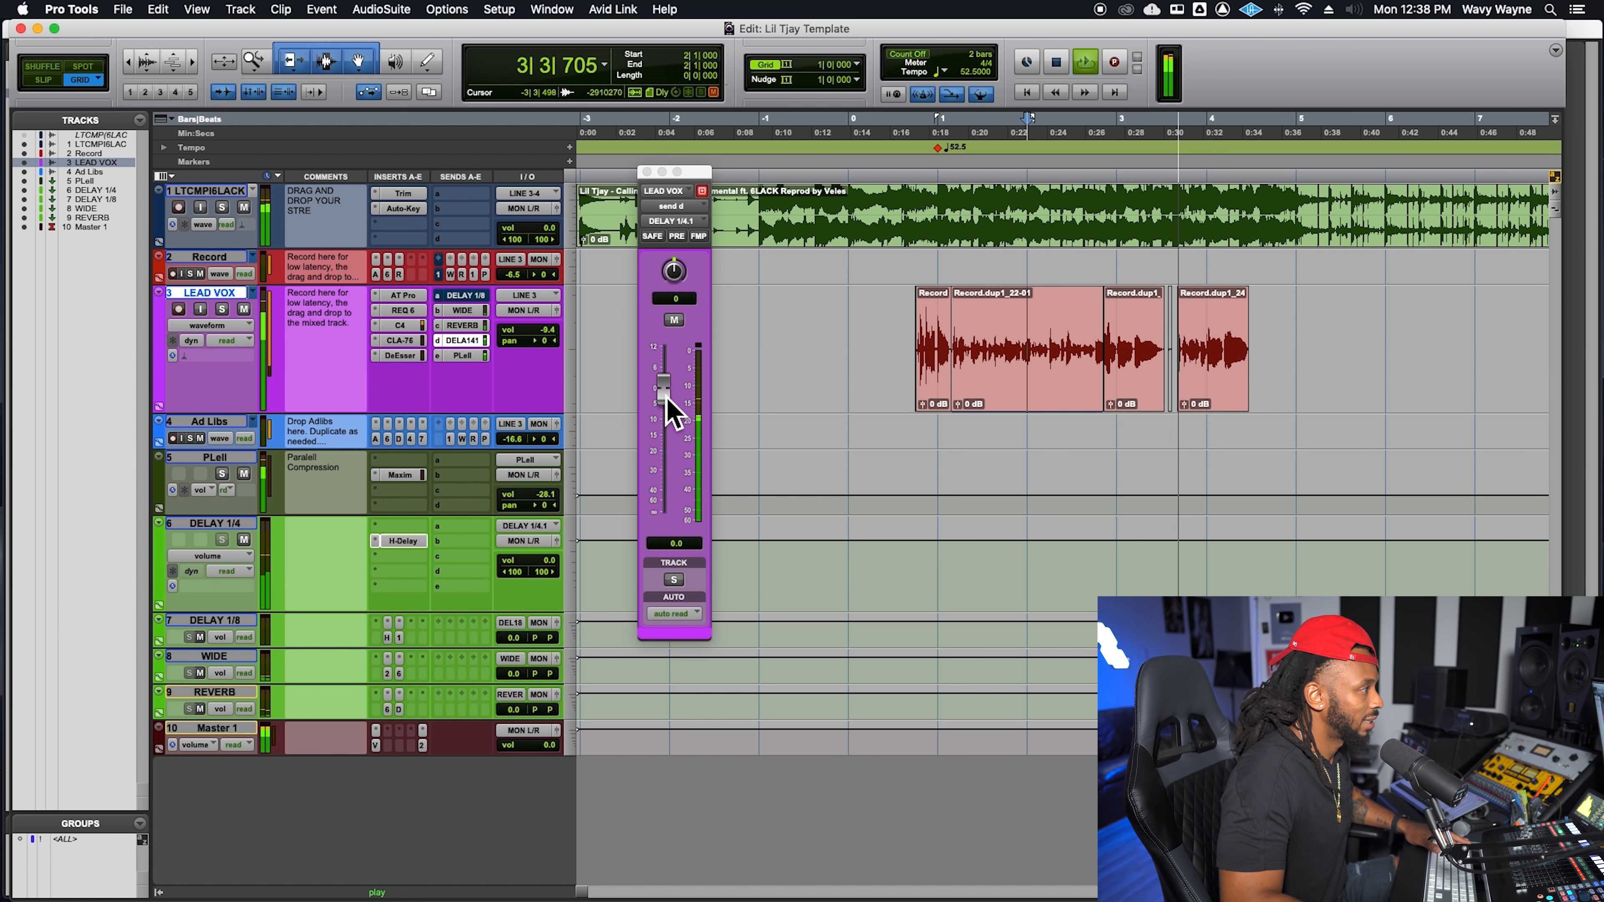
key("space")
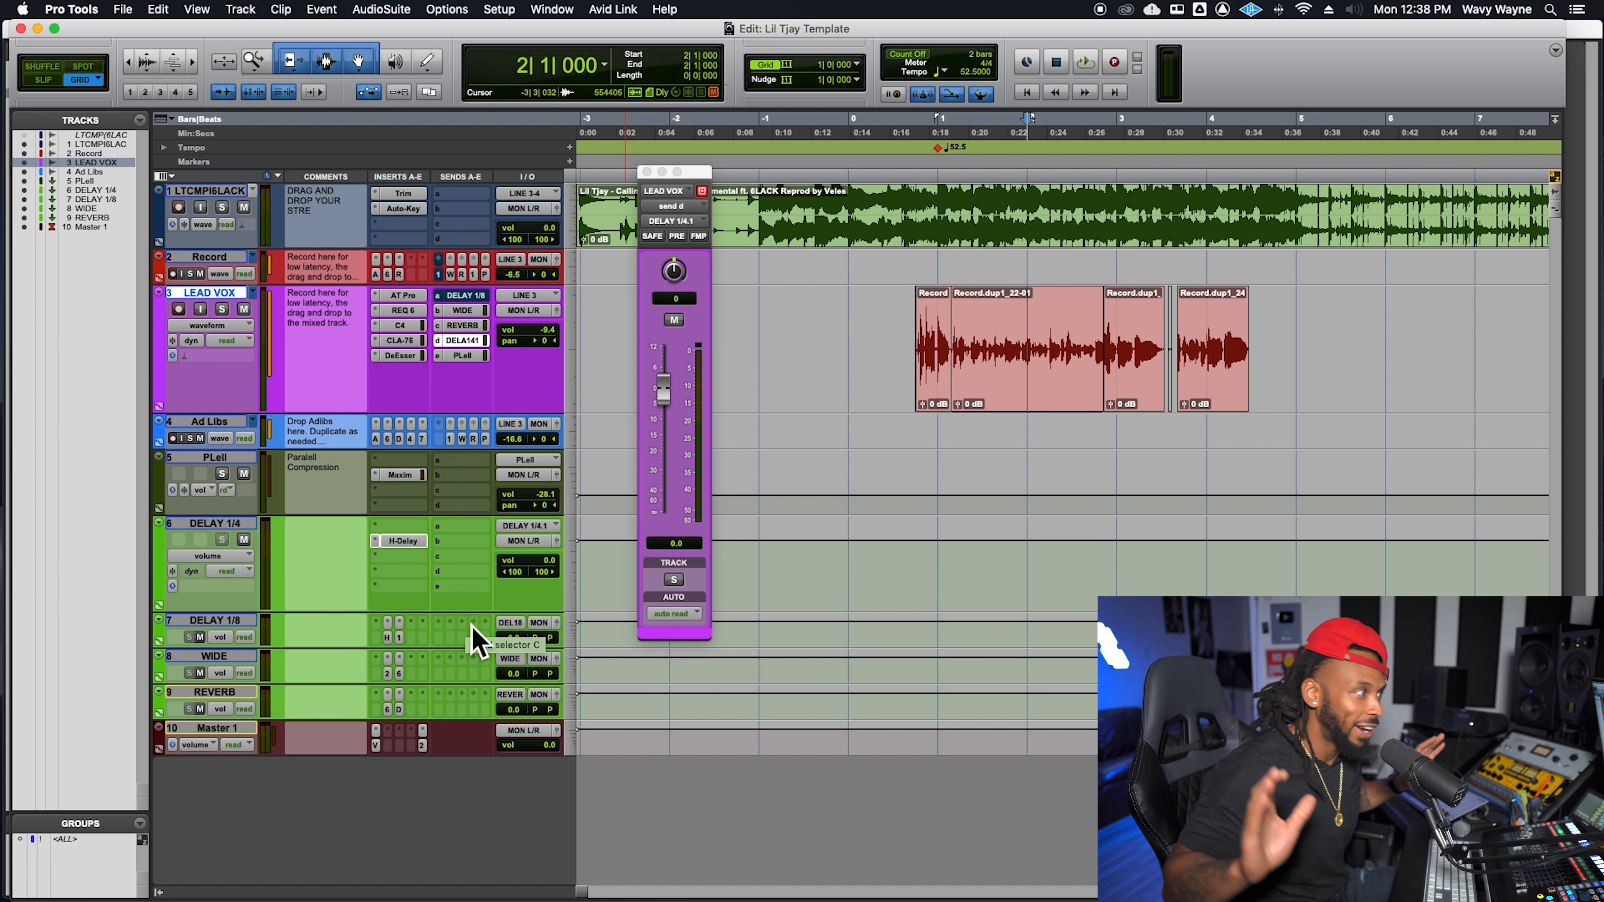
Step: Insert D-Verb (stereo) after H-Delay on the DELAY 1/4 track and move its window clear of the vocal clips
left_click(403, 557)
left_click(426, 530)
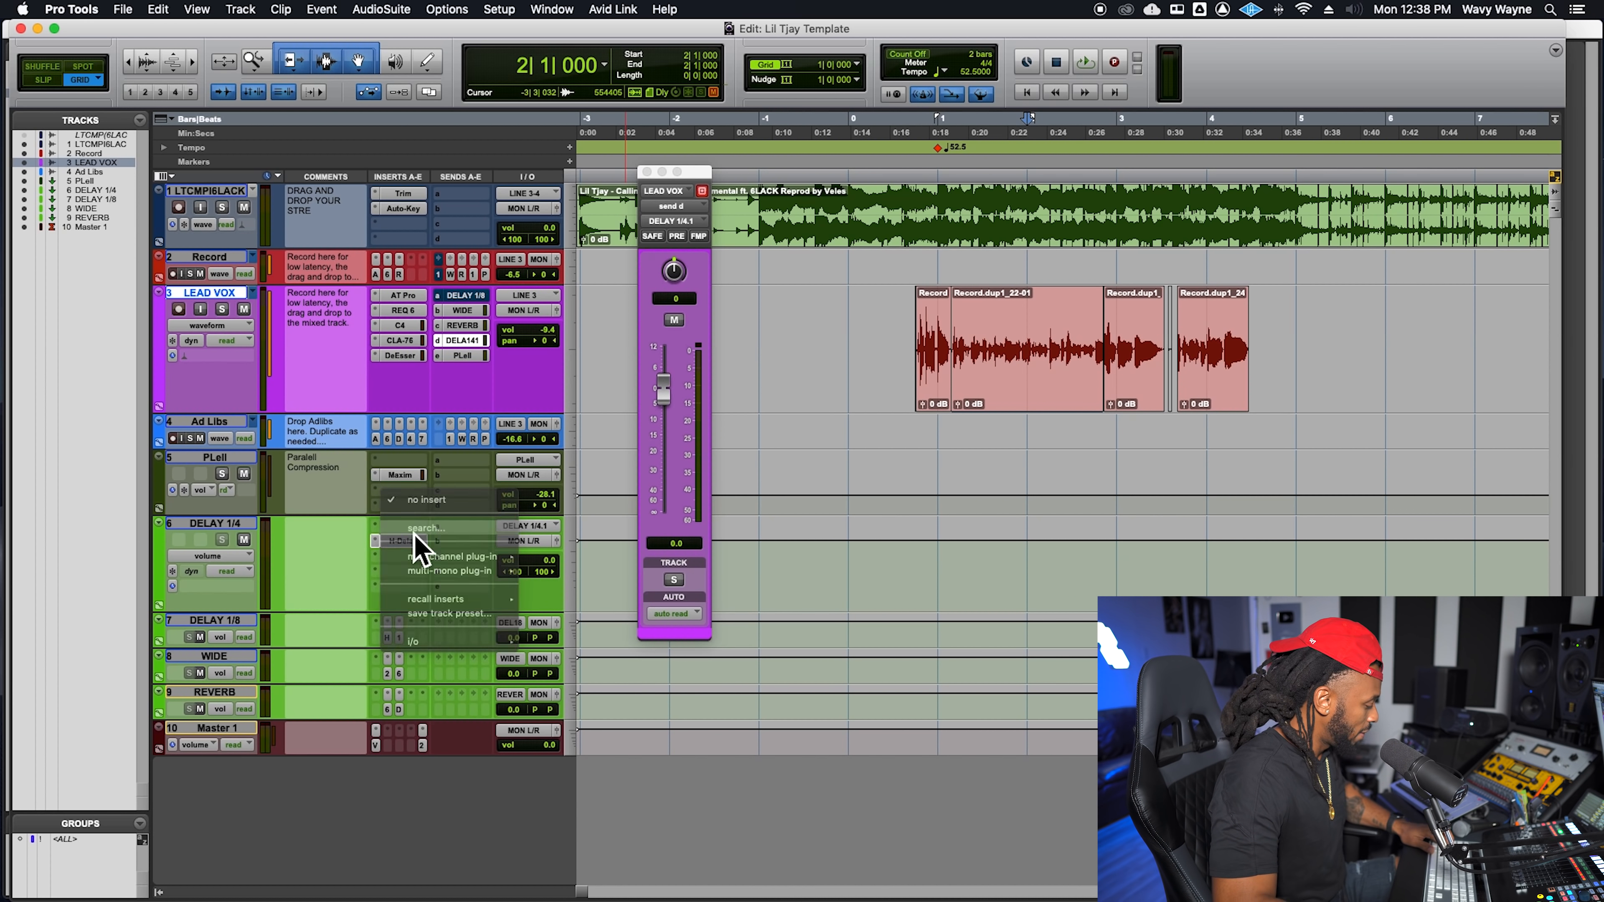
type("r")
key("BackSpace")
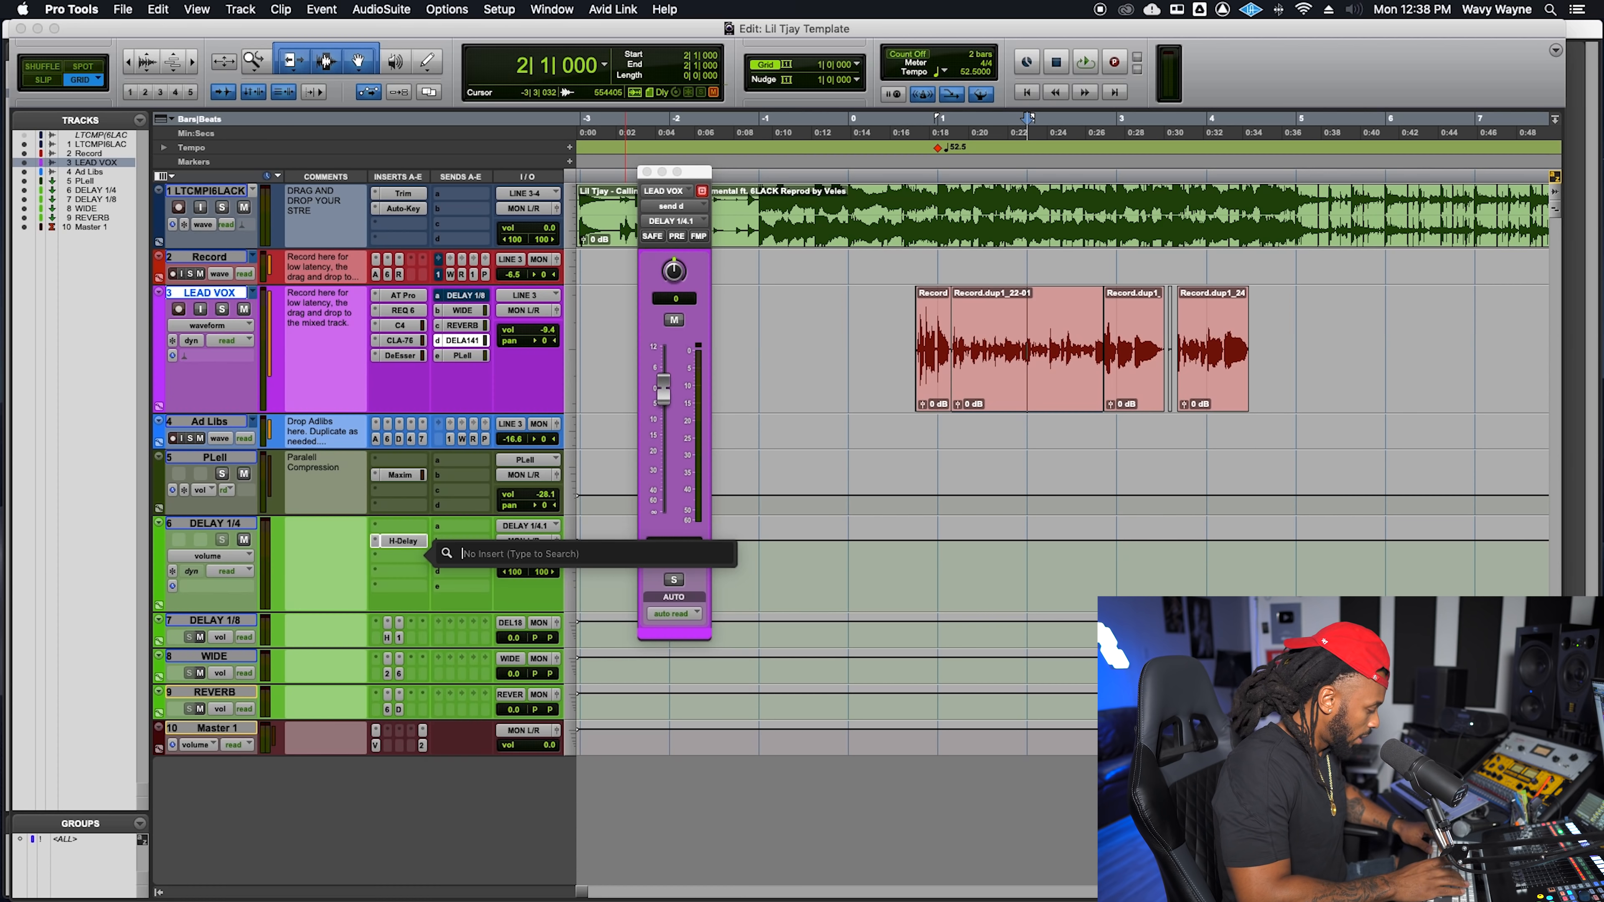
type("dv")
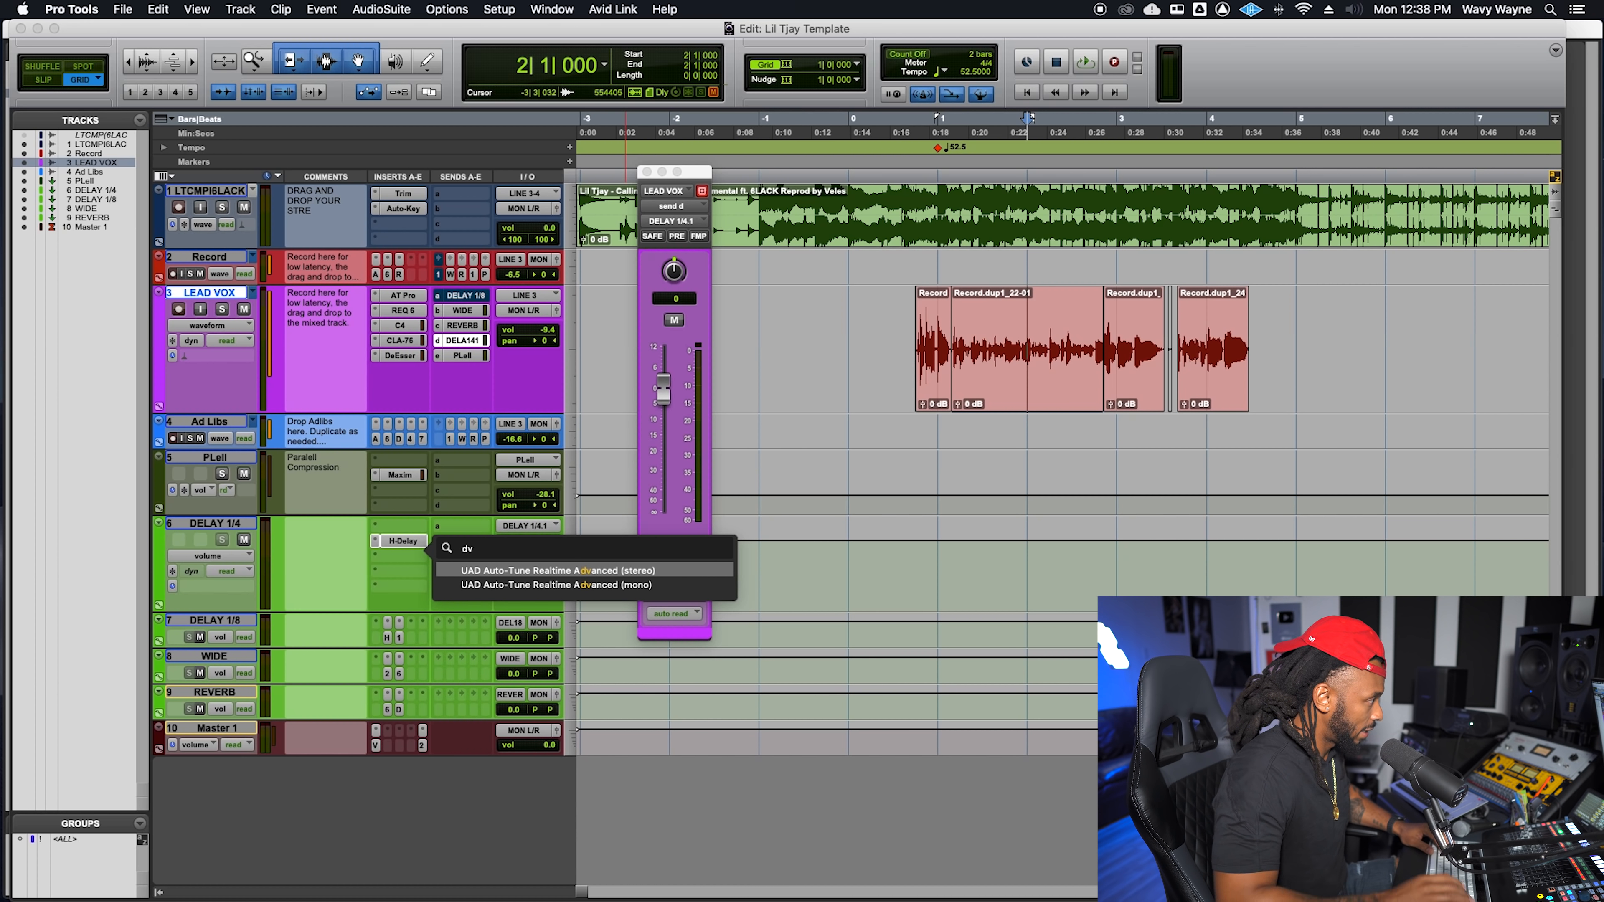
key("BackSpace")
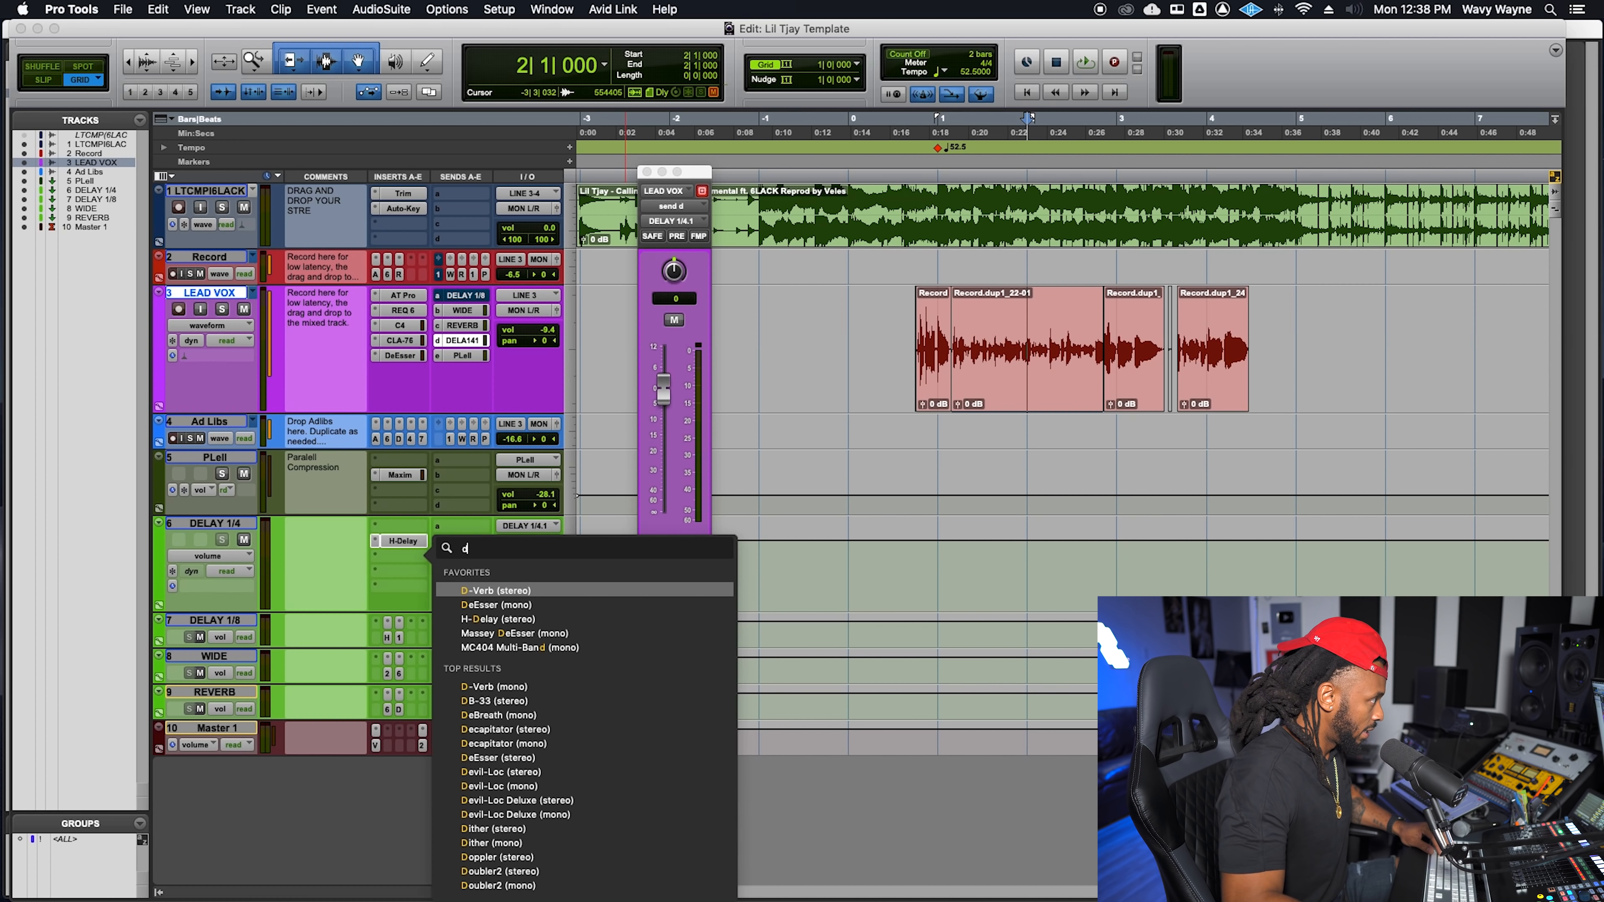
left_click(480, 594)
left_click_drag(870, 179, 543, 126)
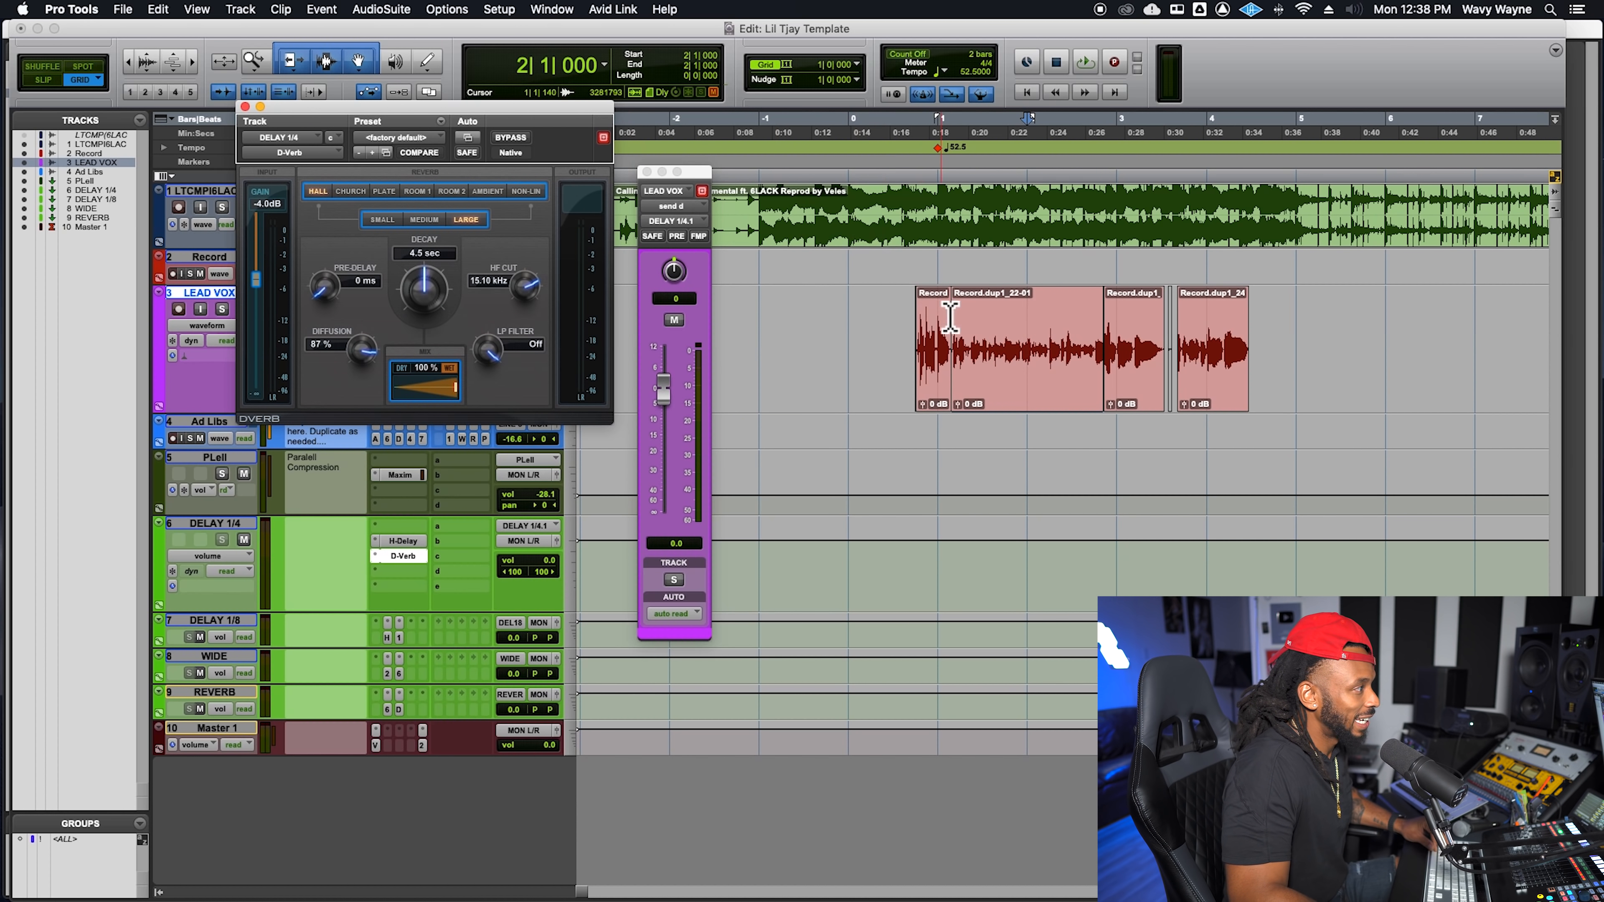
Step: Audition the vocal with D-Verb on the delay, starting just before the first LEAD VOX clip
left_click(913, 332)
key("space")
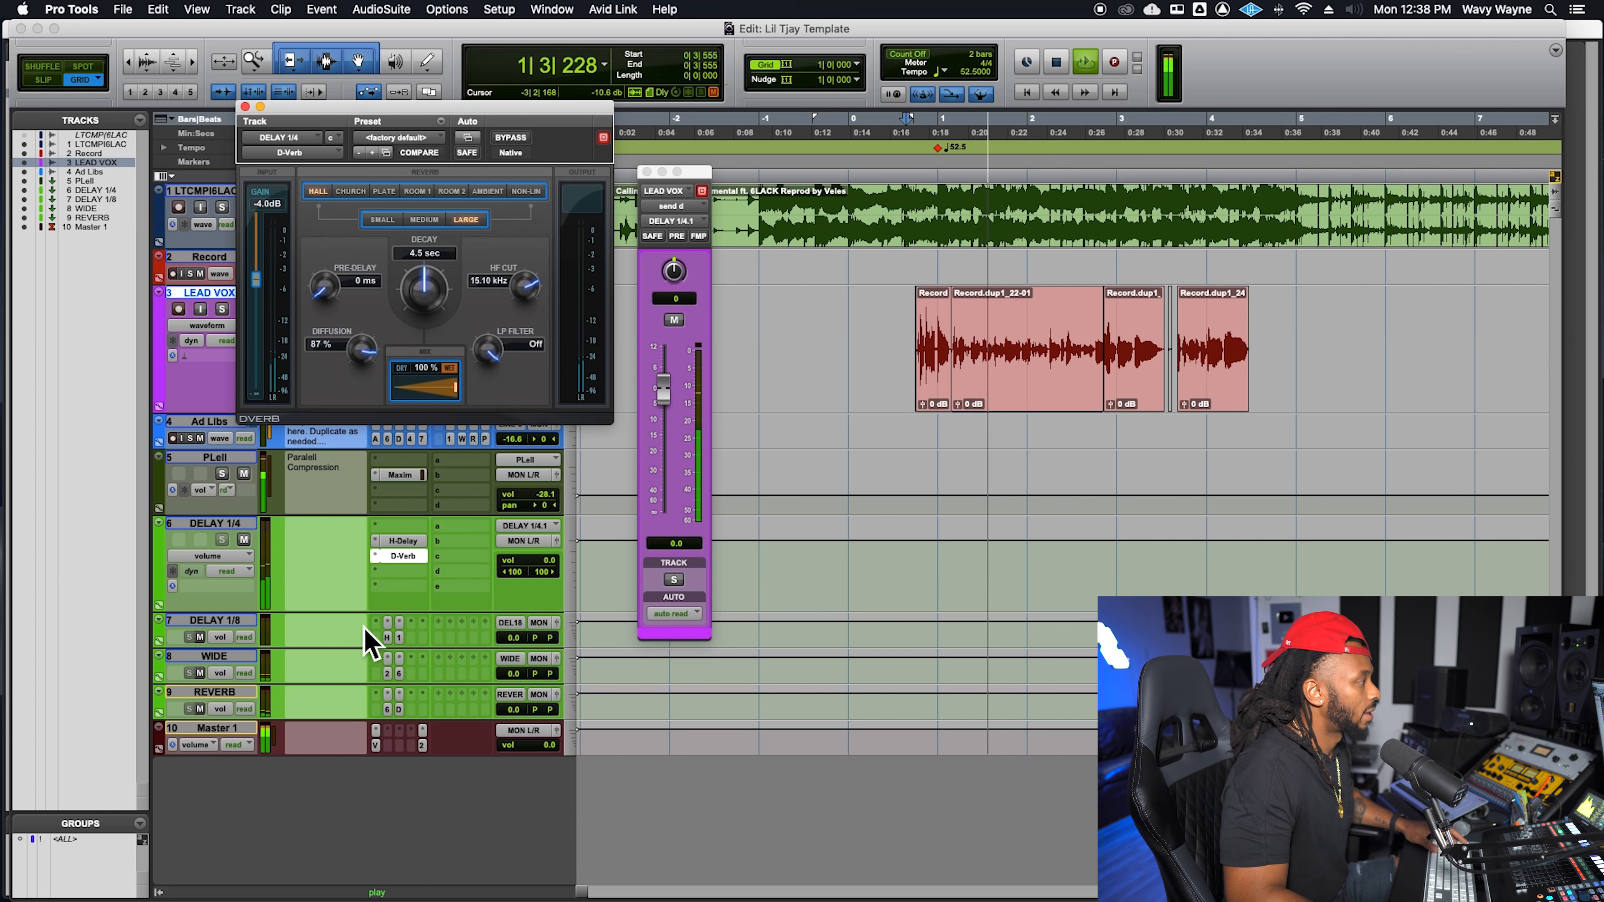
key("space")
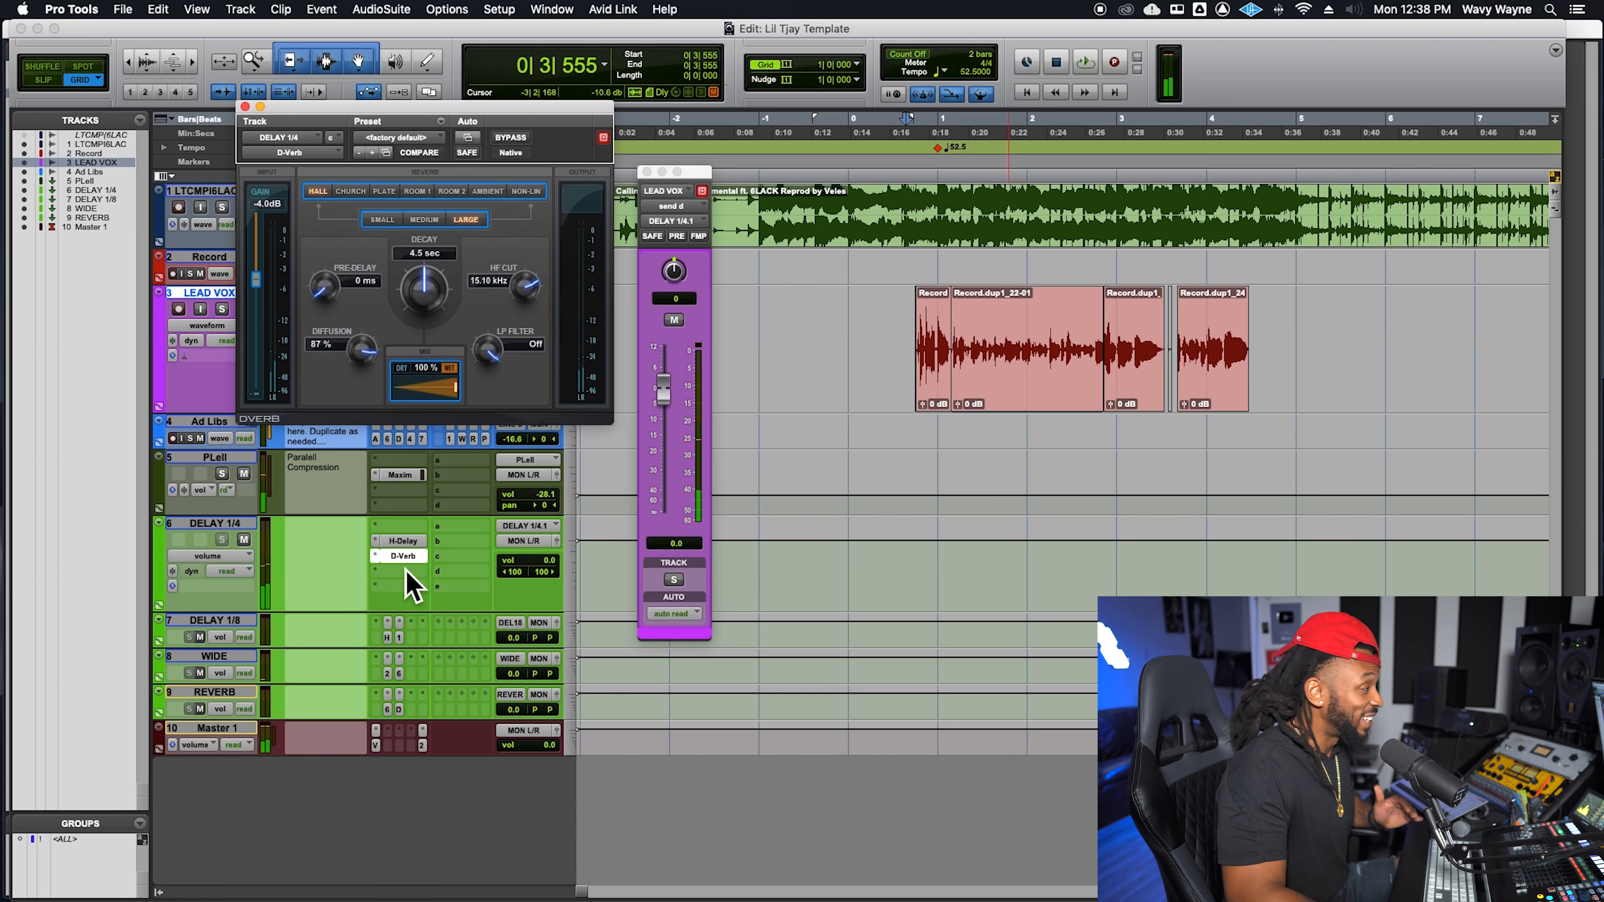
Step: Bring up H-Delay out of the way and lower the LEAD VOX send to DELAY 1/4 to -5.9 dB during playback
left_click(408, 542)
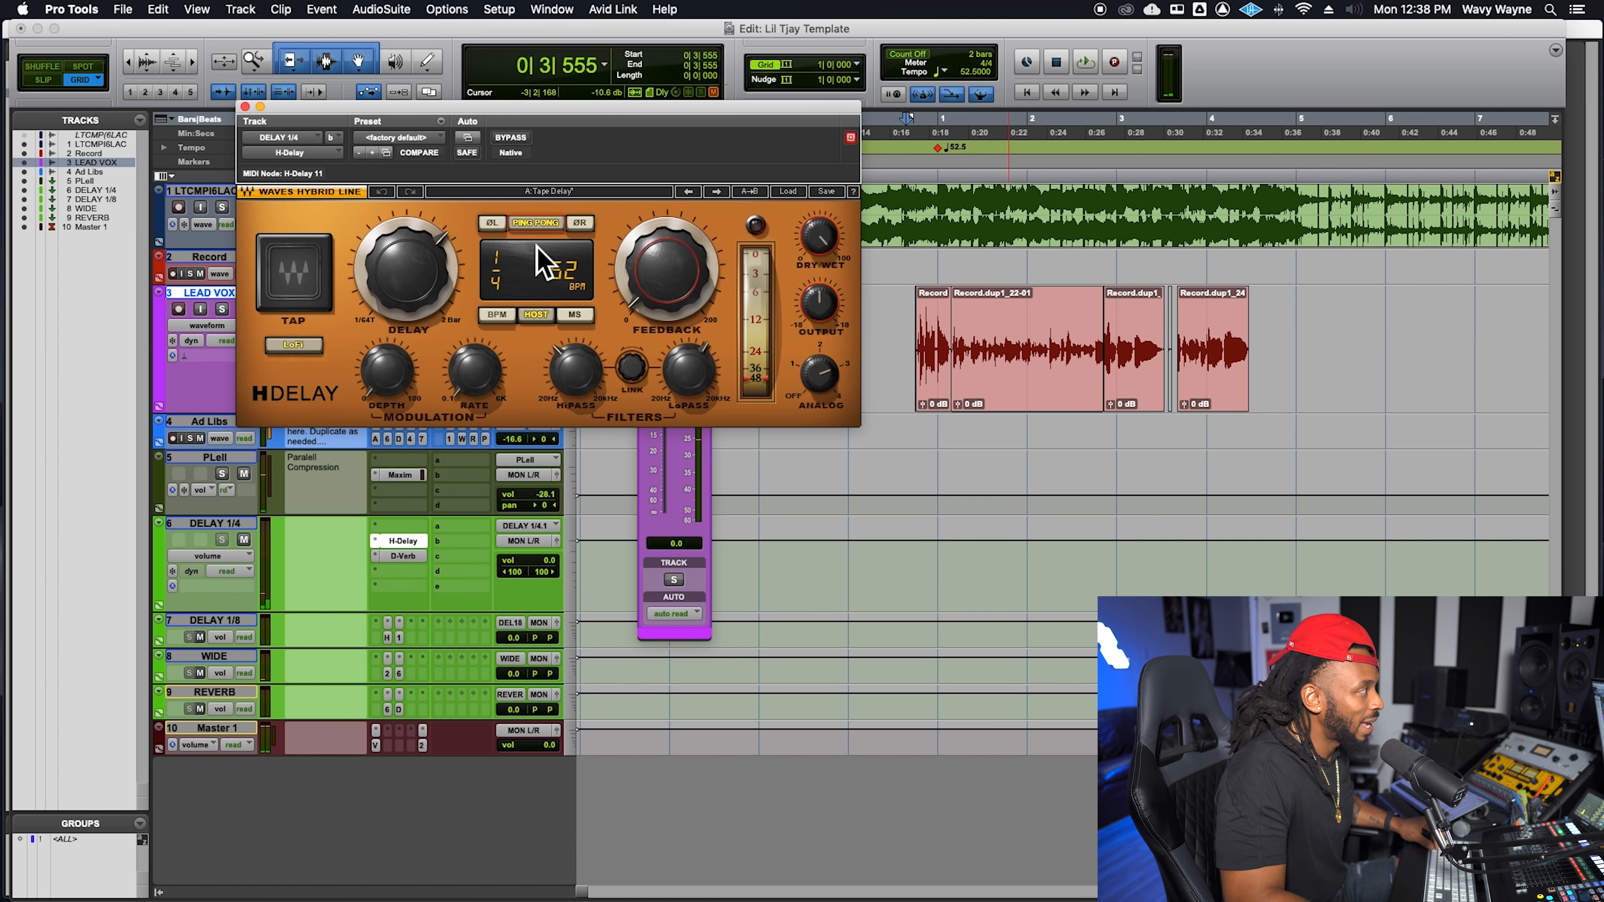
left_click_drag(726, 106, 1309, 496)
key("space")
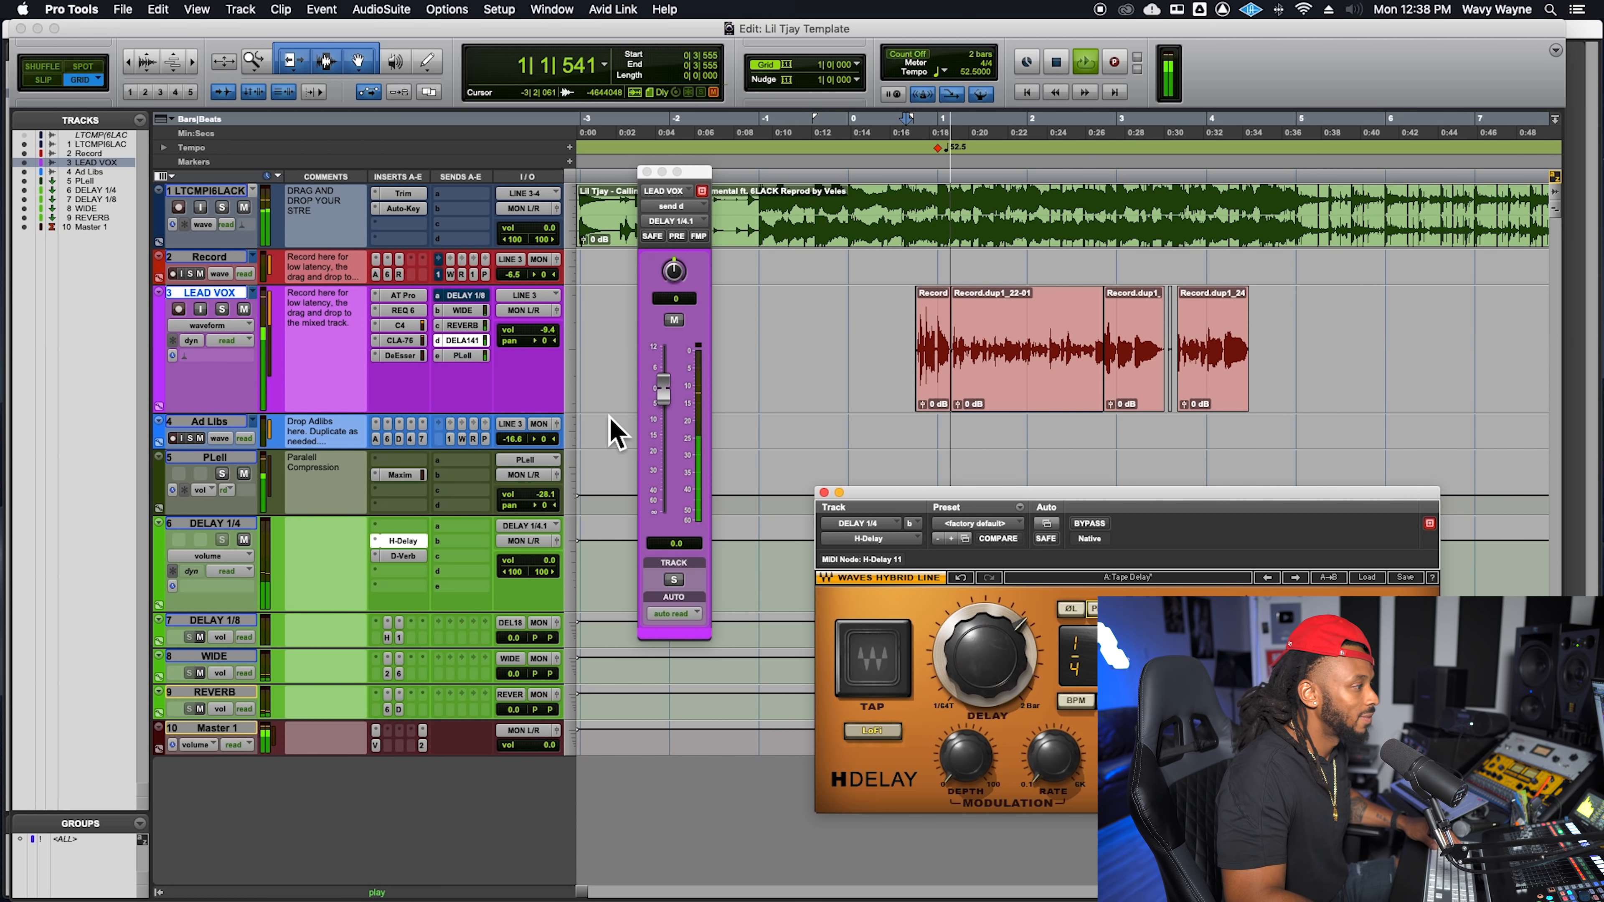
left_click_drag(664, 414, 663, 429)
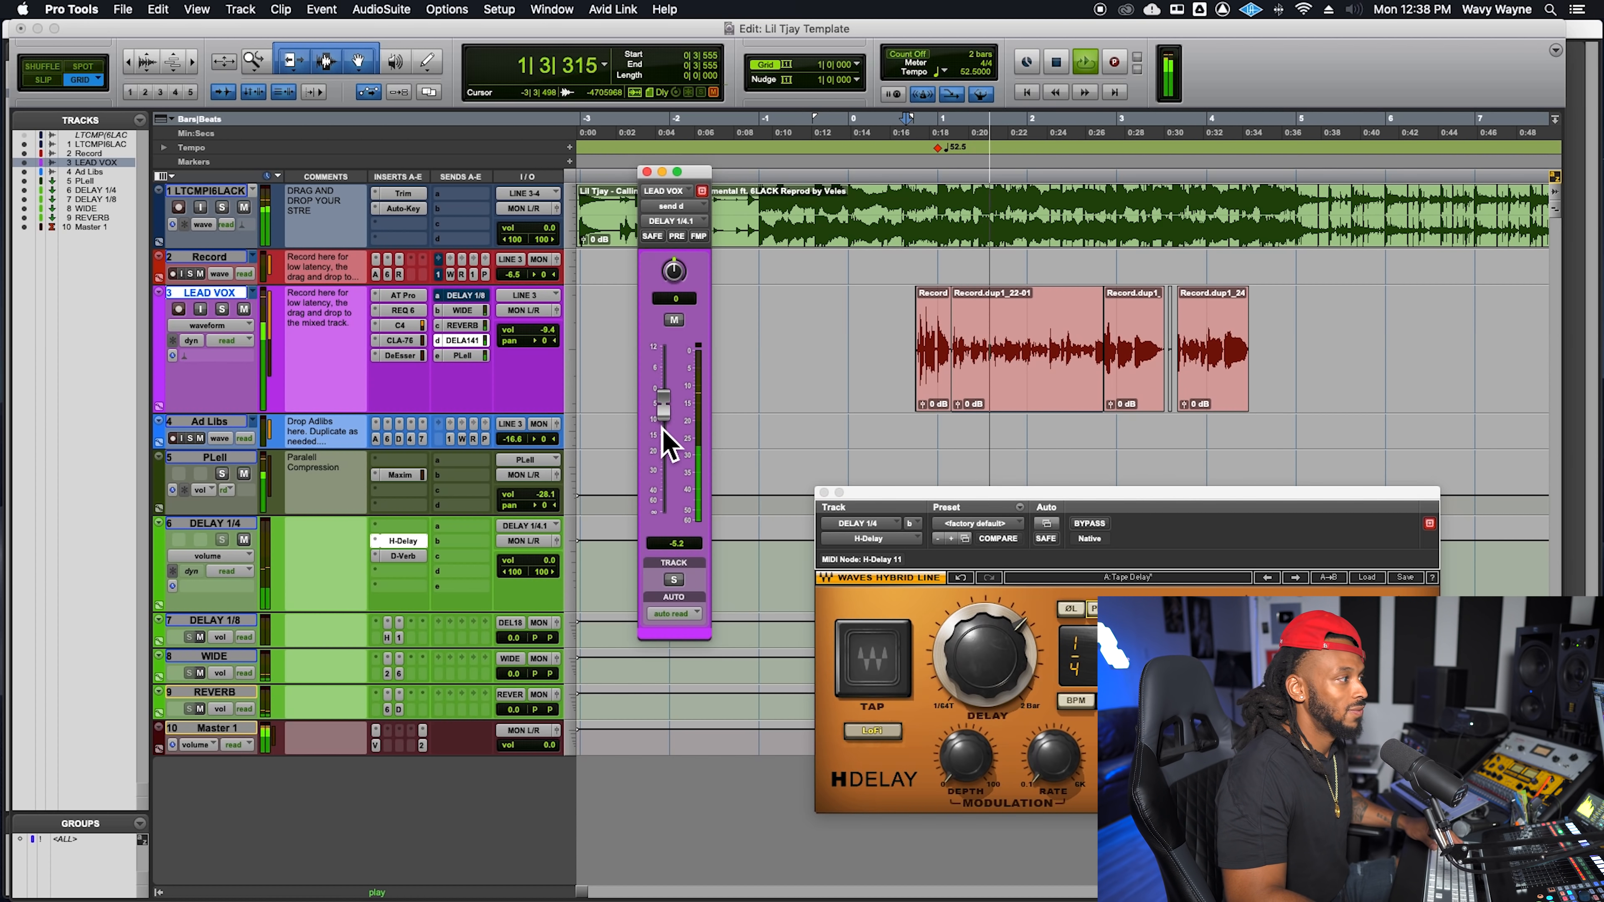
left_click_drag(661, 427, 663, 425)
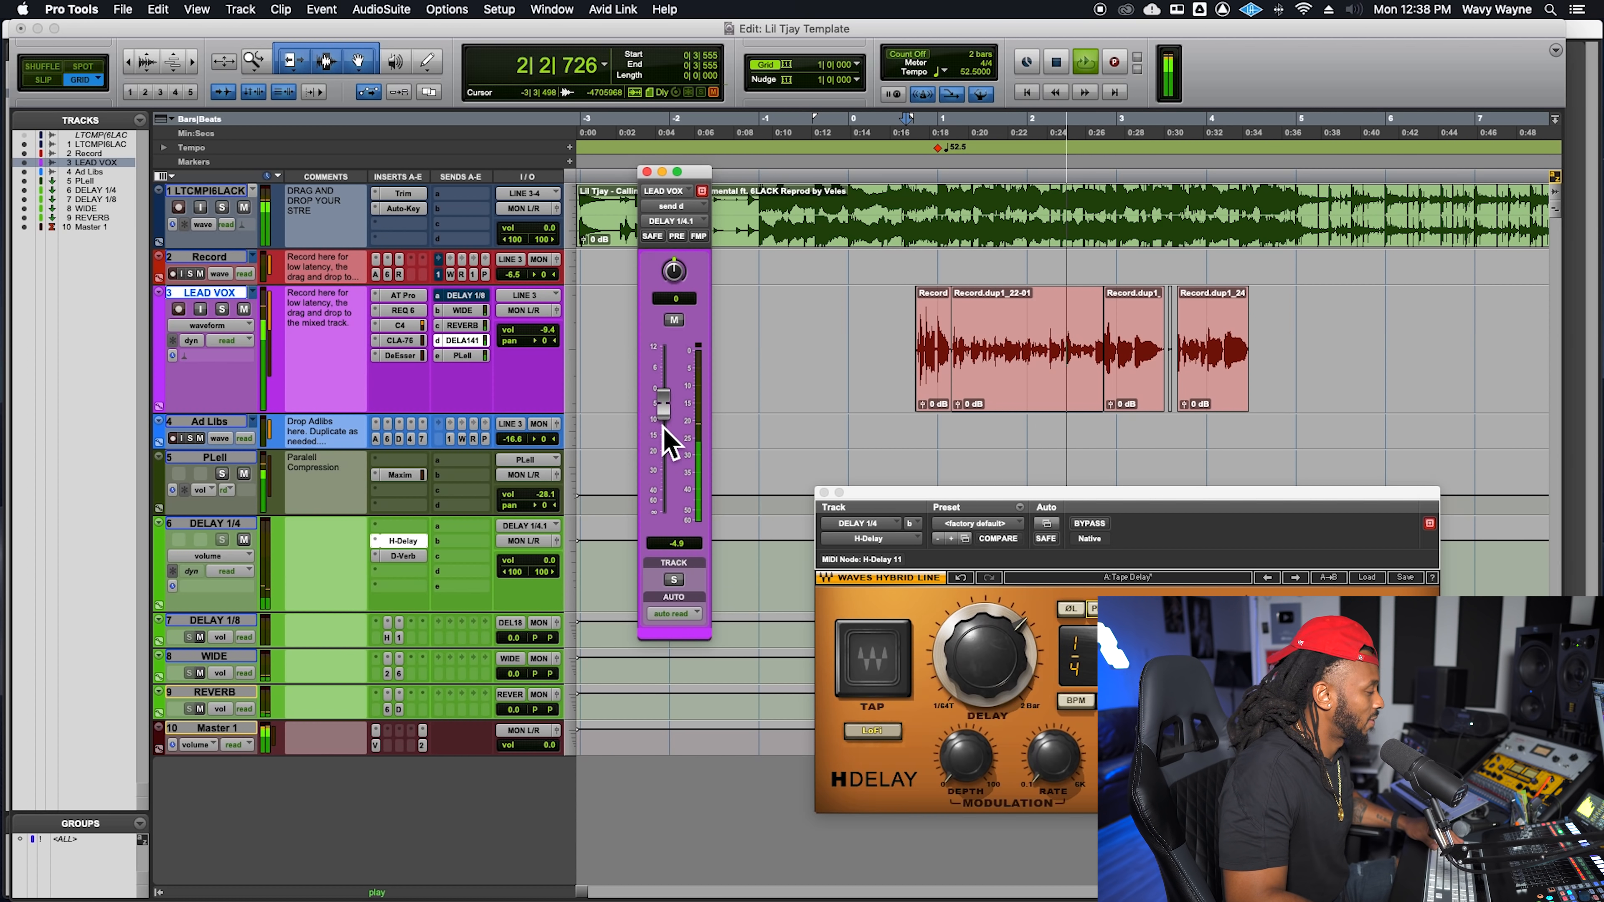
left_click_drag(663, 429, 659, 435)
key("space")
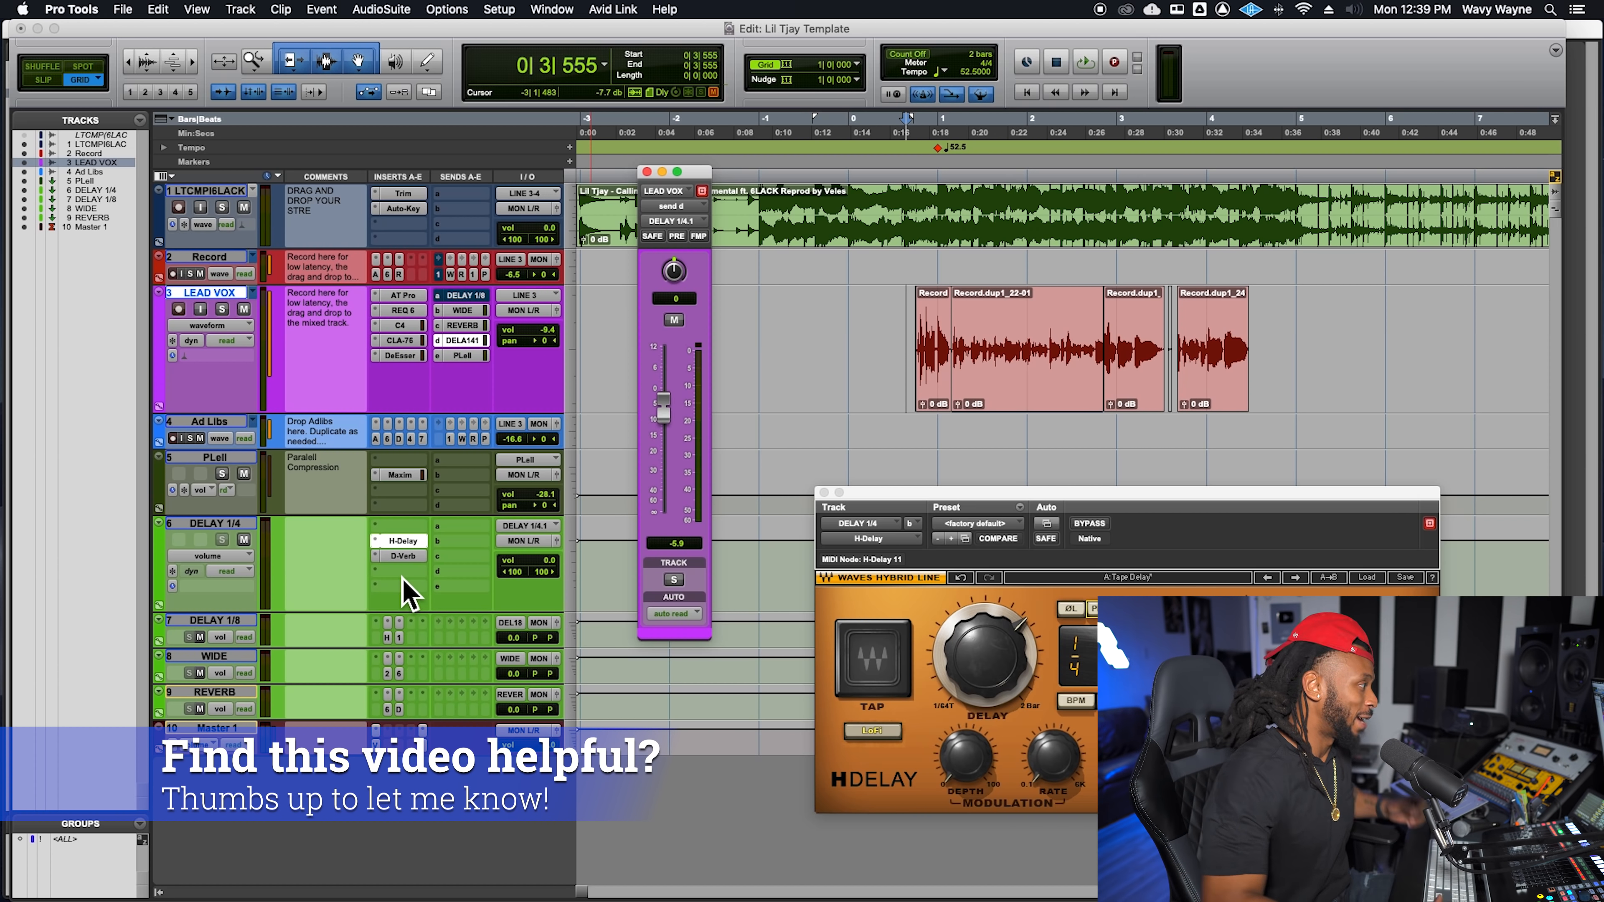
Step: Replace D-Verb on the DELAY 1/4 track with the MetaFilter (stereo) plug-in
left_click(378, 559)
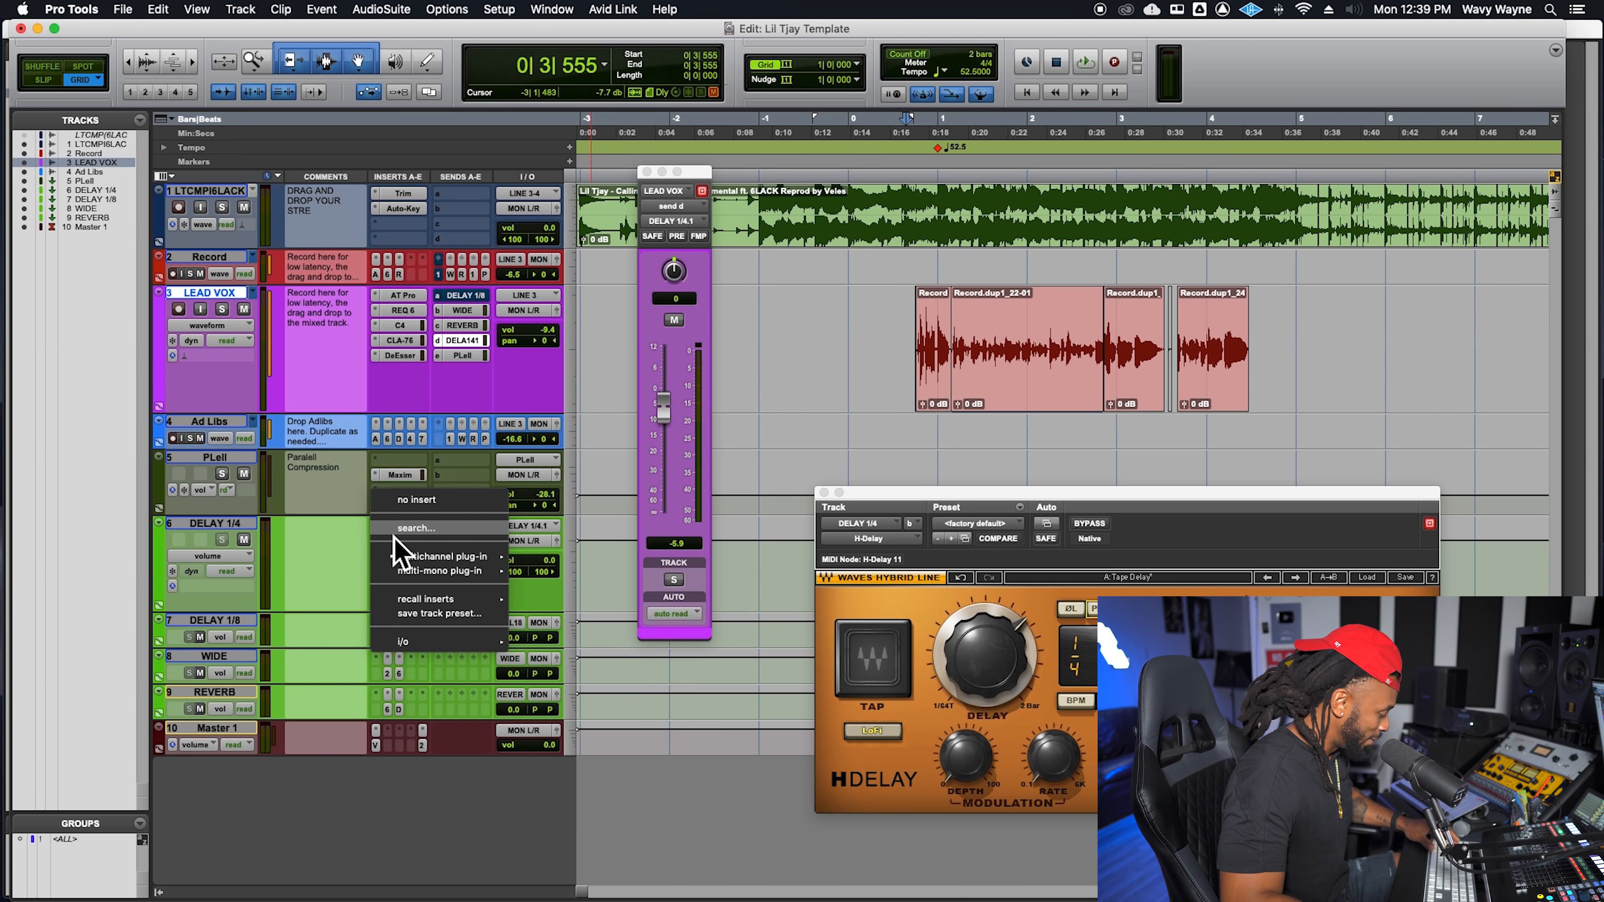
left_click(393, 537)
type("meta")
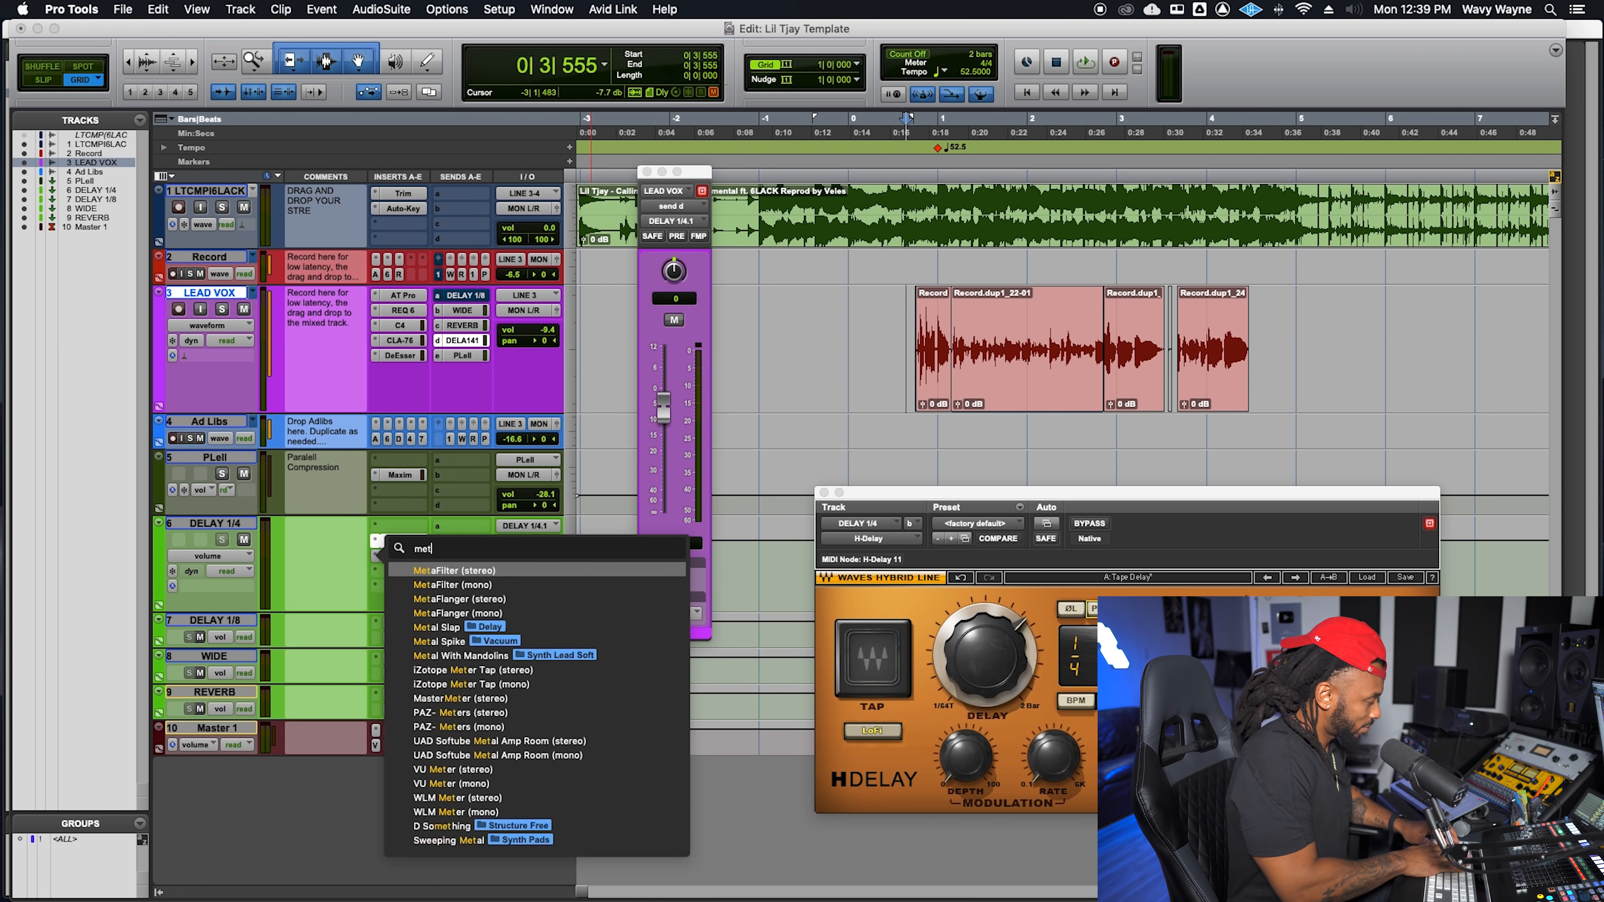
key("Return")
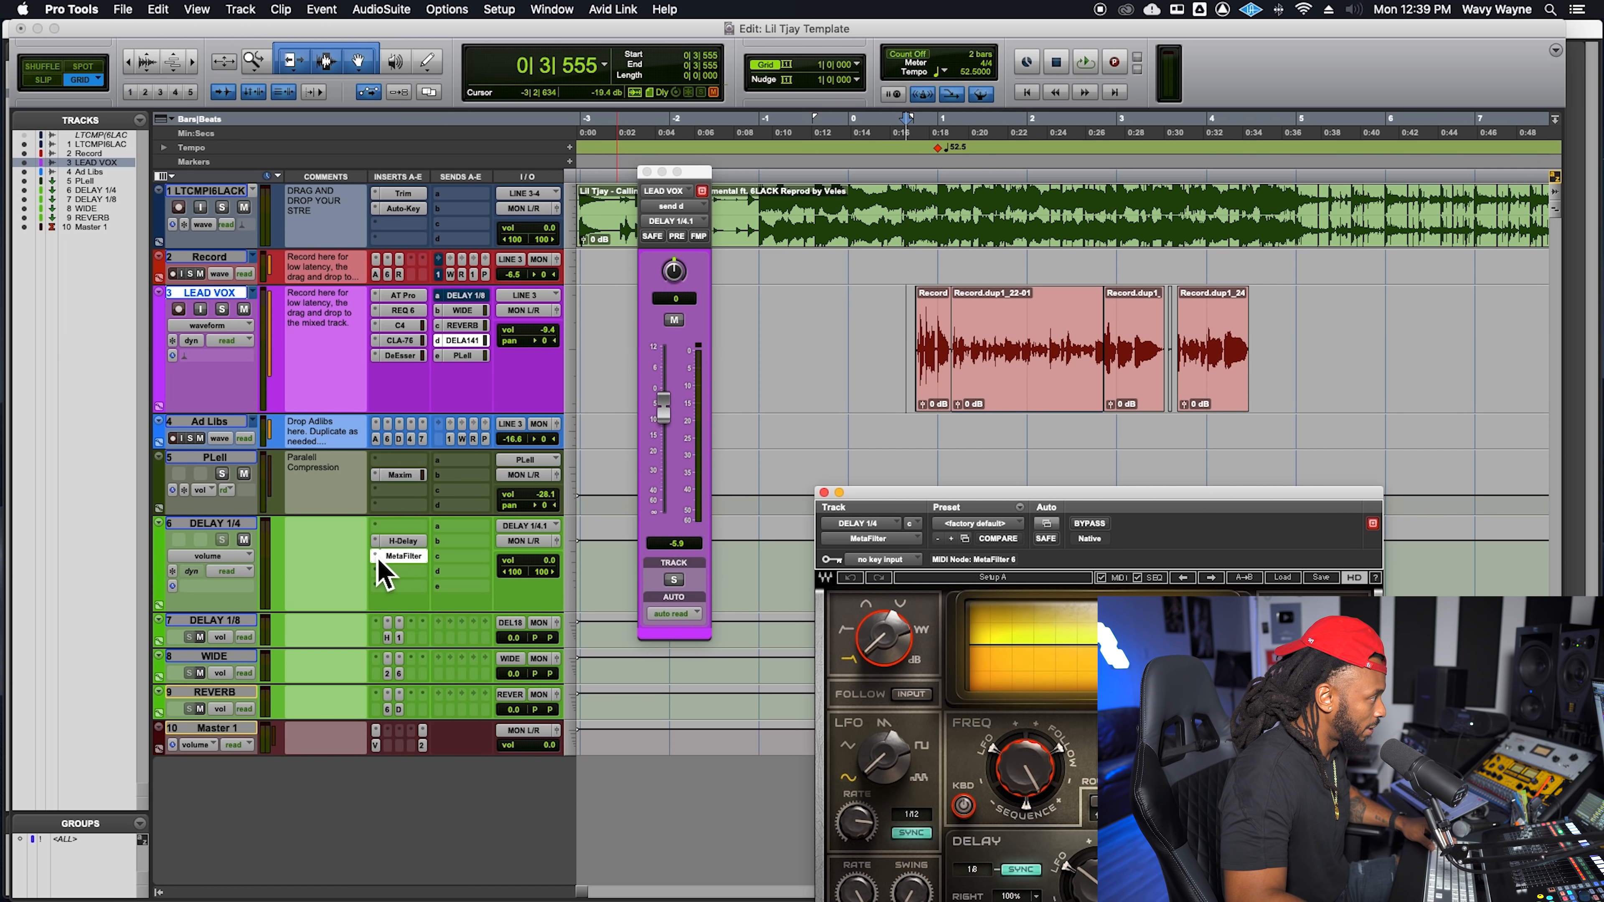
Step: Replace MetaFilter on the DELAY 1/4 track with the MetaFlanger (stereo) plug-in
left_click(377, 557)
left_click(412, 532)
type("fla")
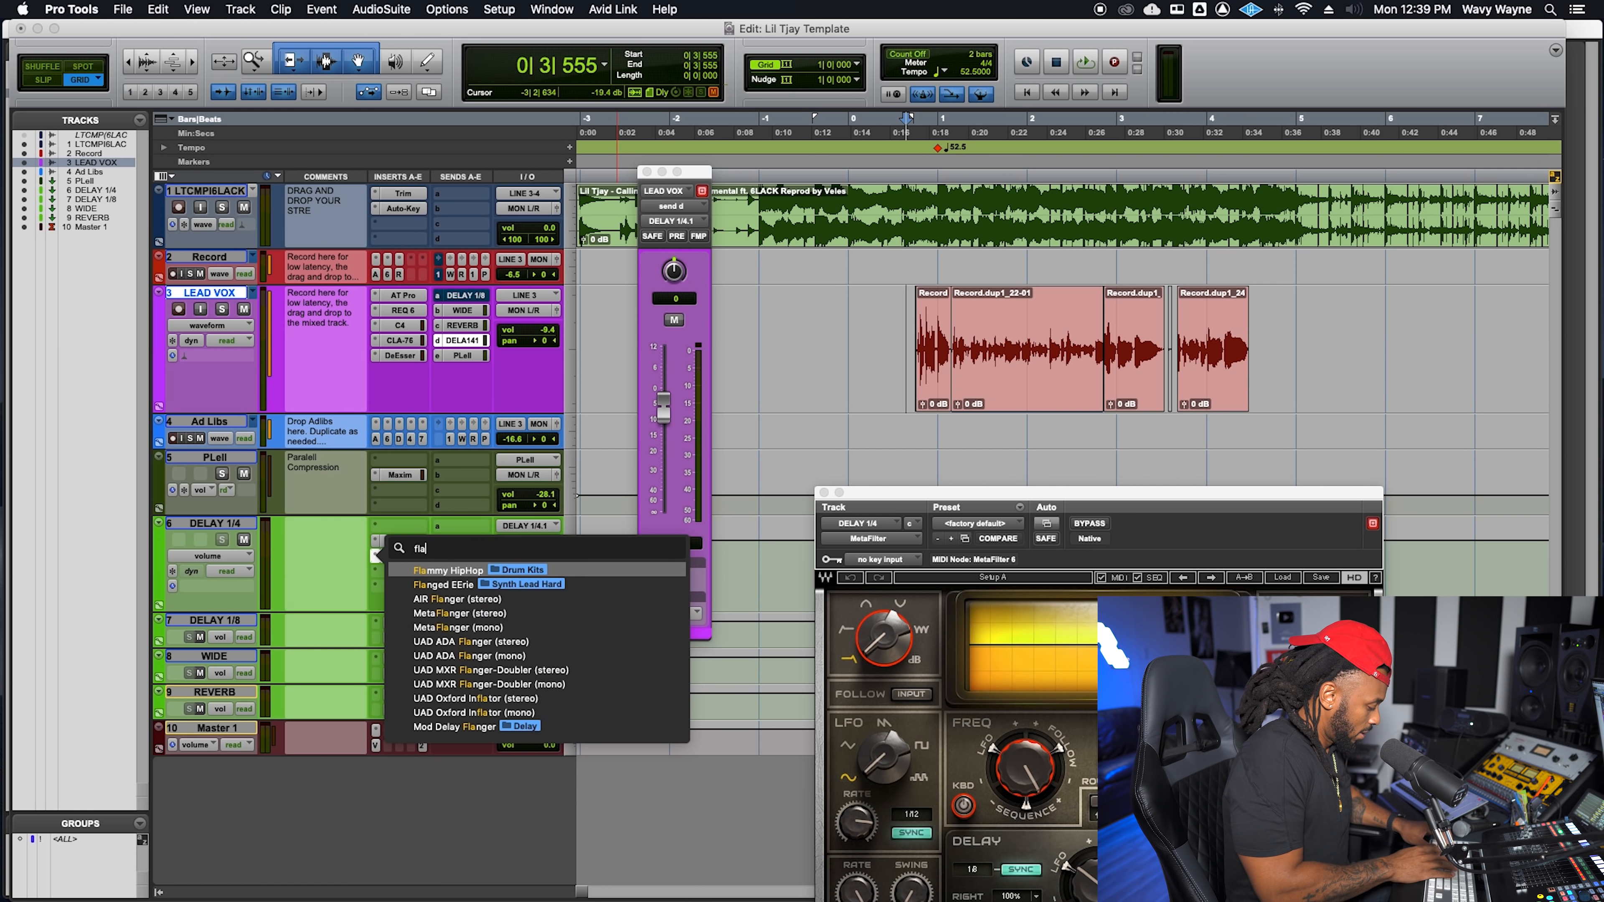
type("n")
left_click(529, 598)
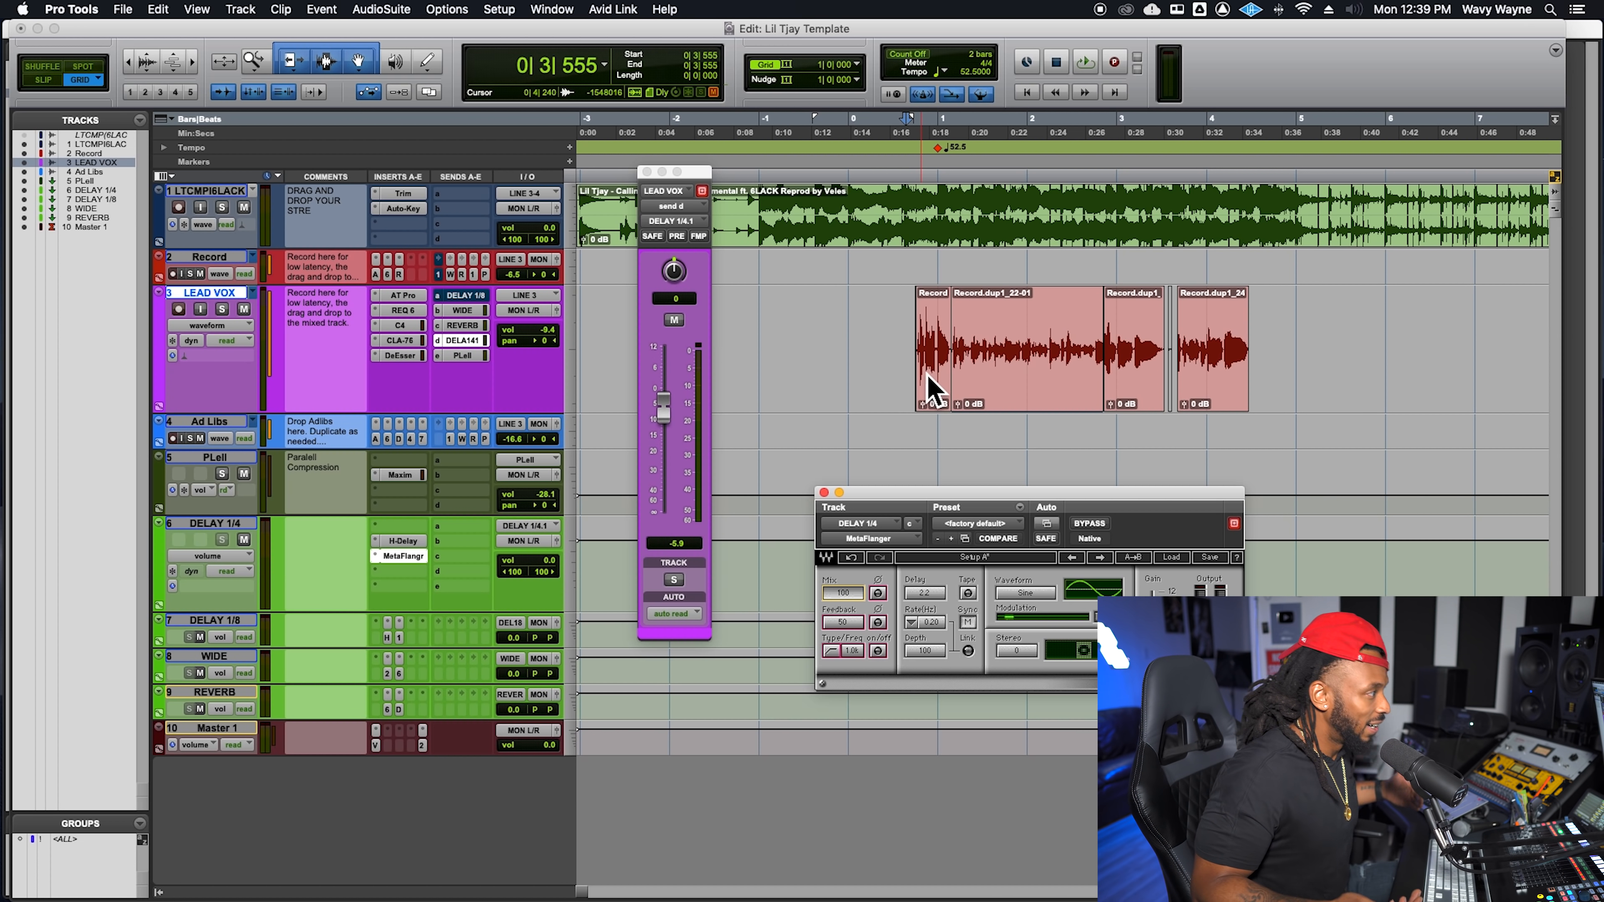
Step: Start playback with MetaFlanger on the delay and reset the LEAD VOX send to DELAY 1/4 to 0.0 dB
key("space")
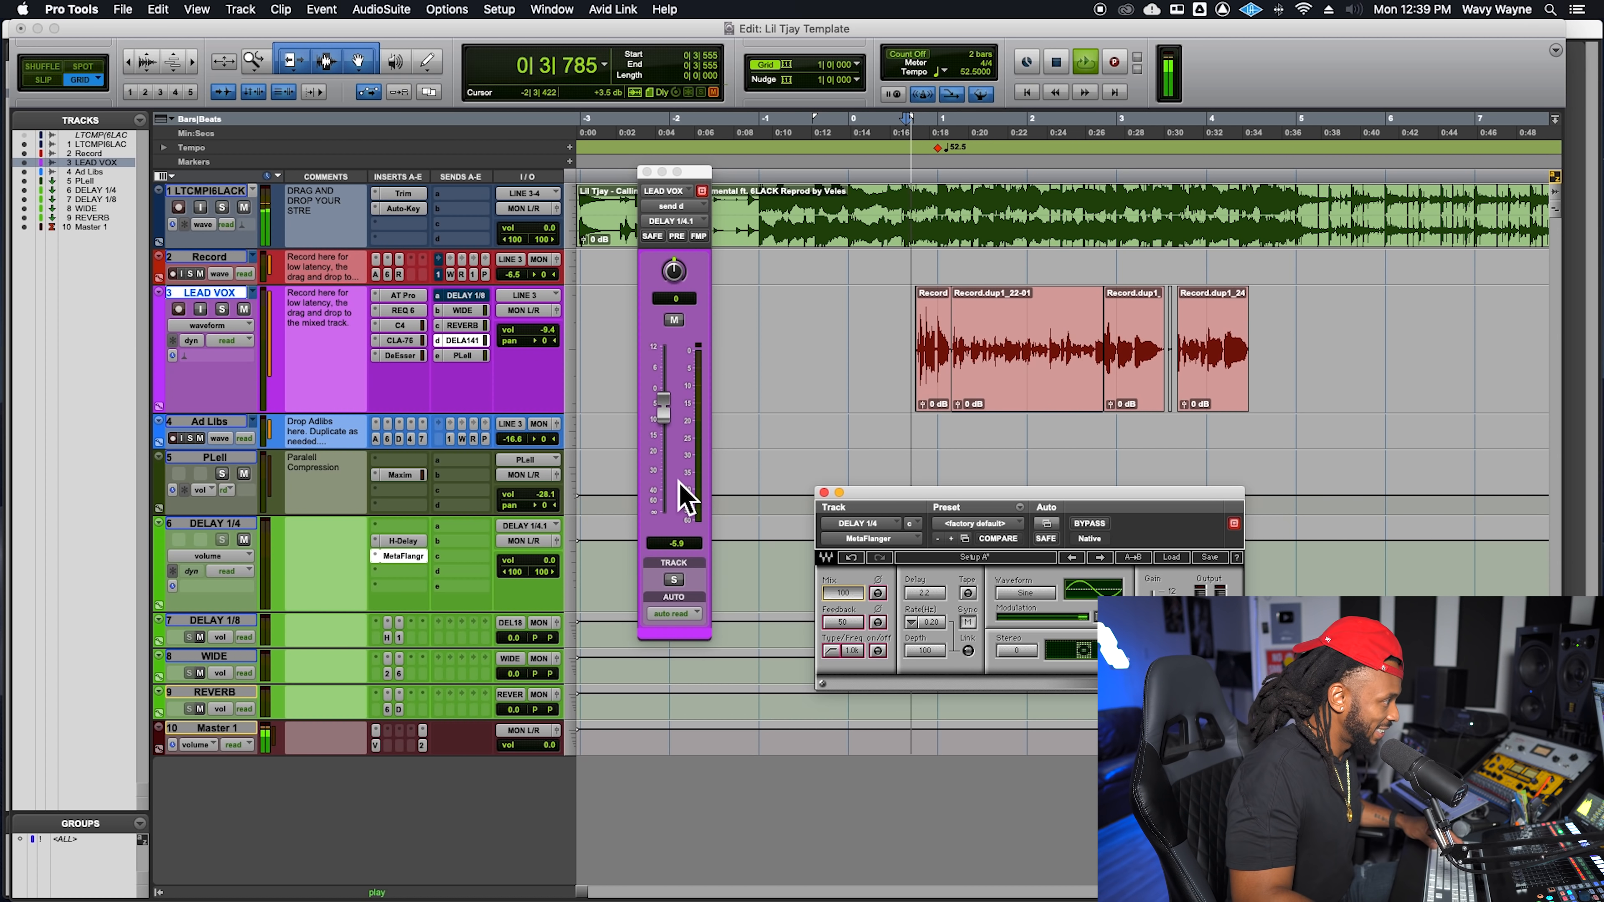
left_click_drag(669, 425, 669, 422)
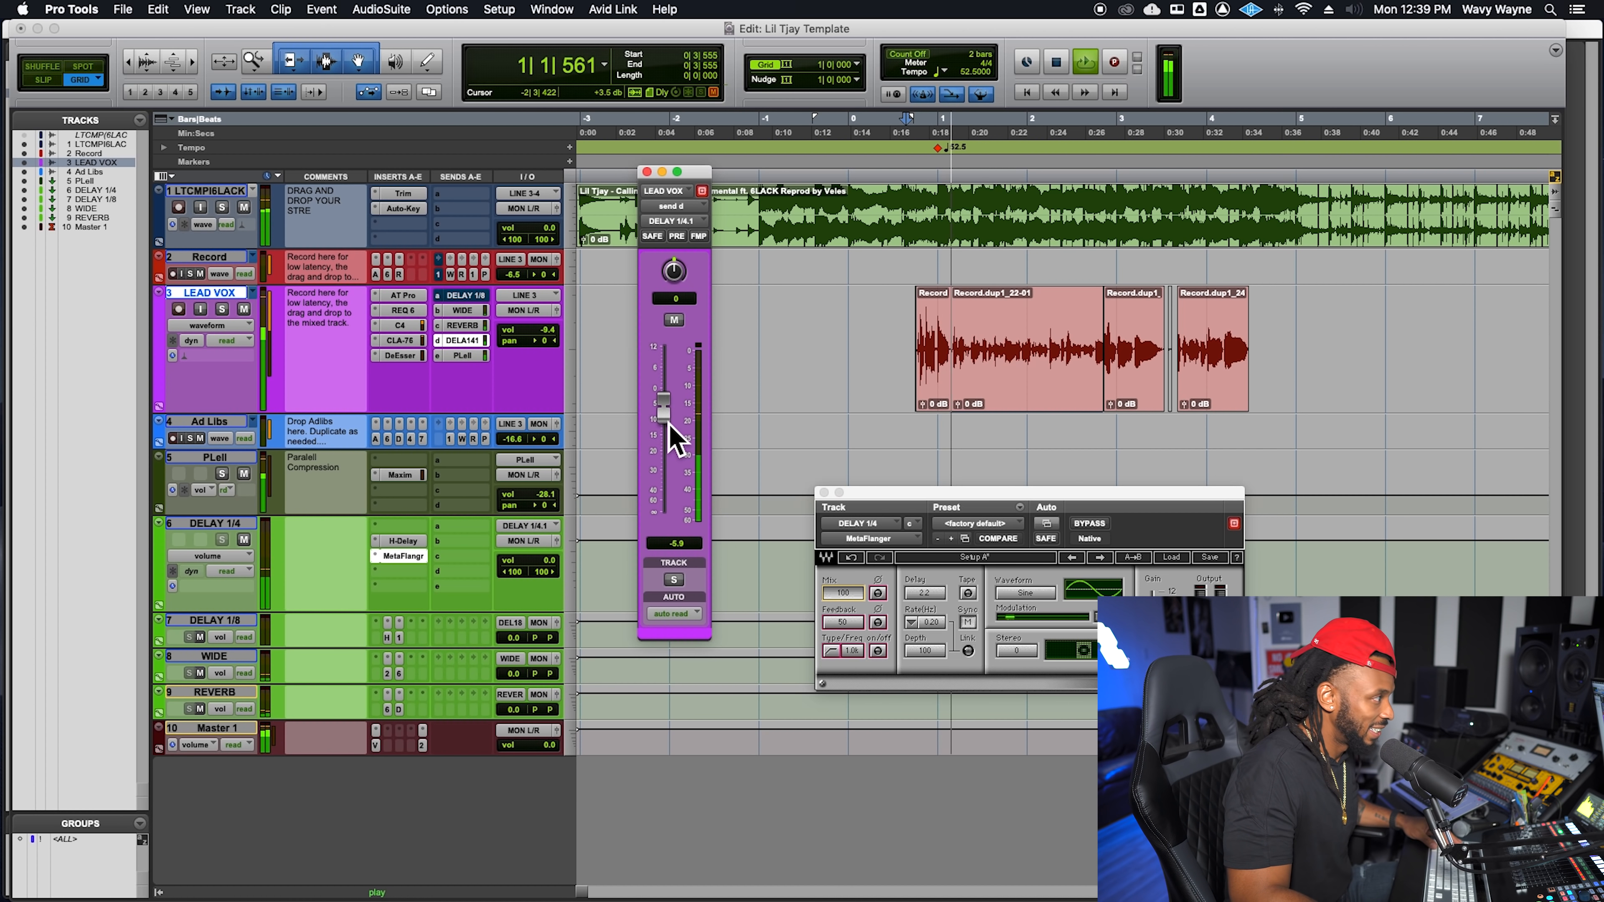
left_click(667, 424, "alt")
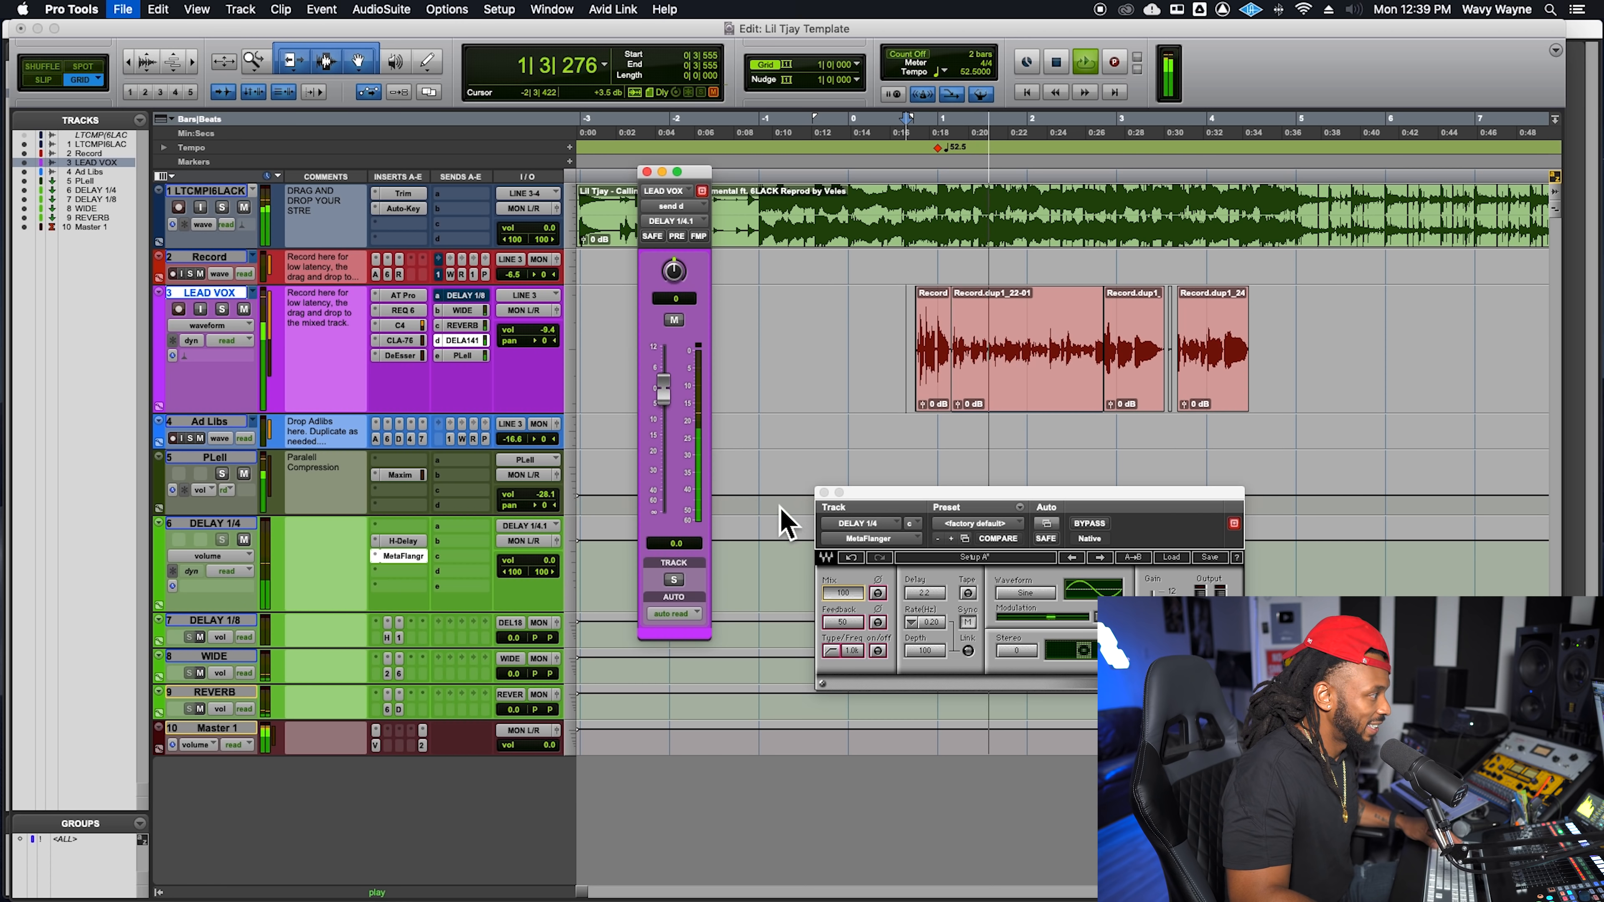
Step: Set MetaFlanger's Stereo value to 171 and its Feedback to 43 while the vocal plays
left_click(846, 598)
left_click_drag(1029, 654, 1029, 600)
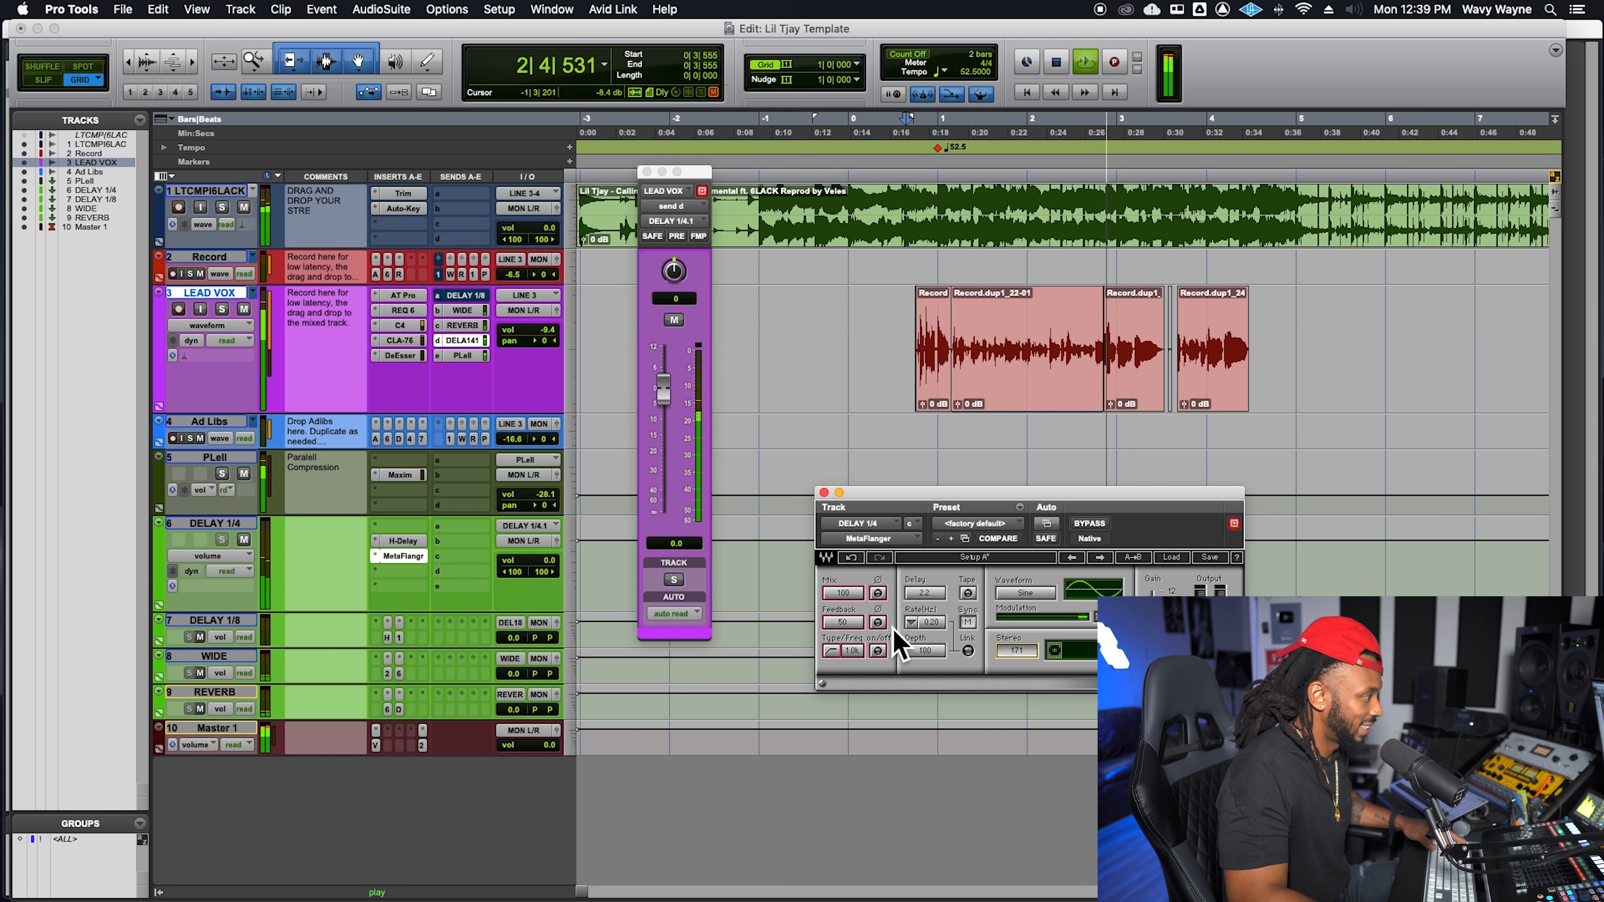
left_click_drag(842, 622, 842, 626)
Step: Lower the LEAD VOX send to DELAY 1/4 to -11.3 dB and stop playback
left_click_drag(668, 400, 672, 440)
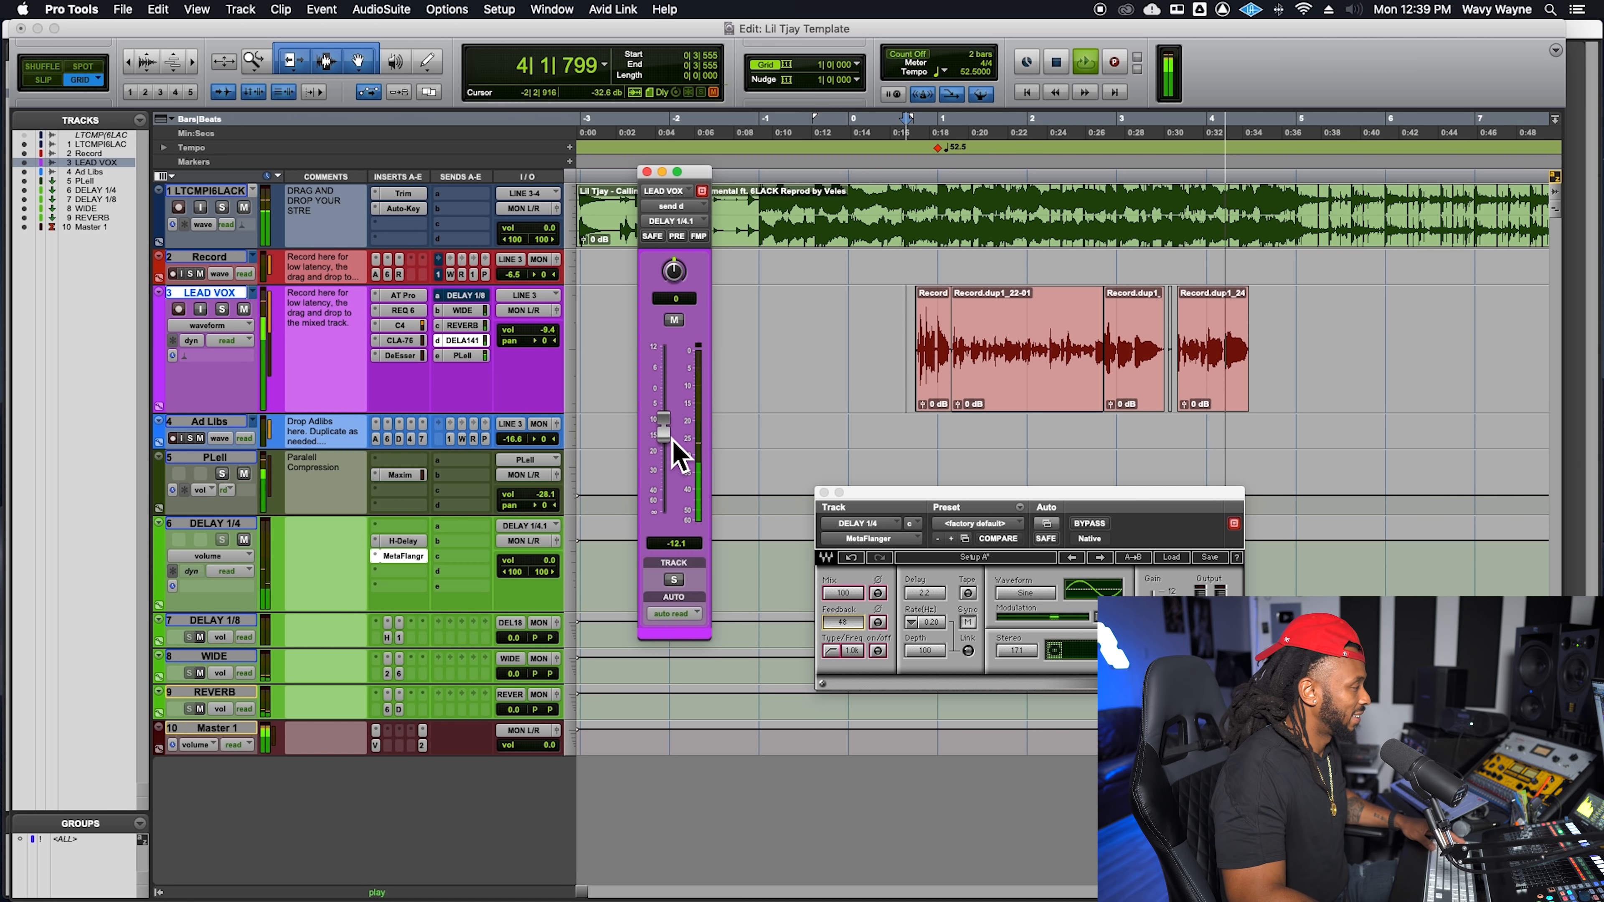
left_click_drag(674, 440, 674, 437)
key("space")
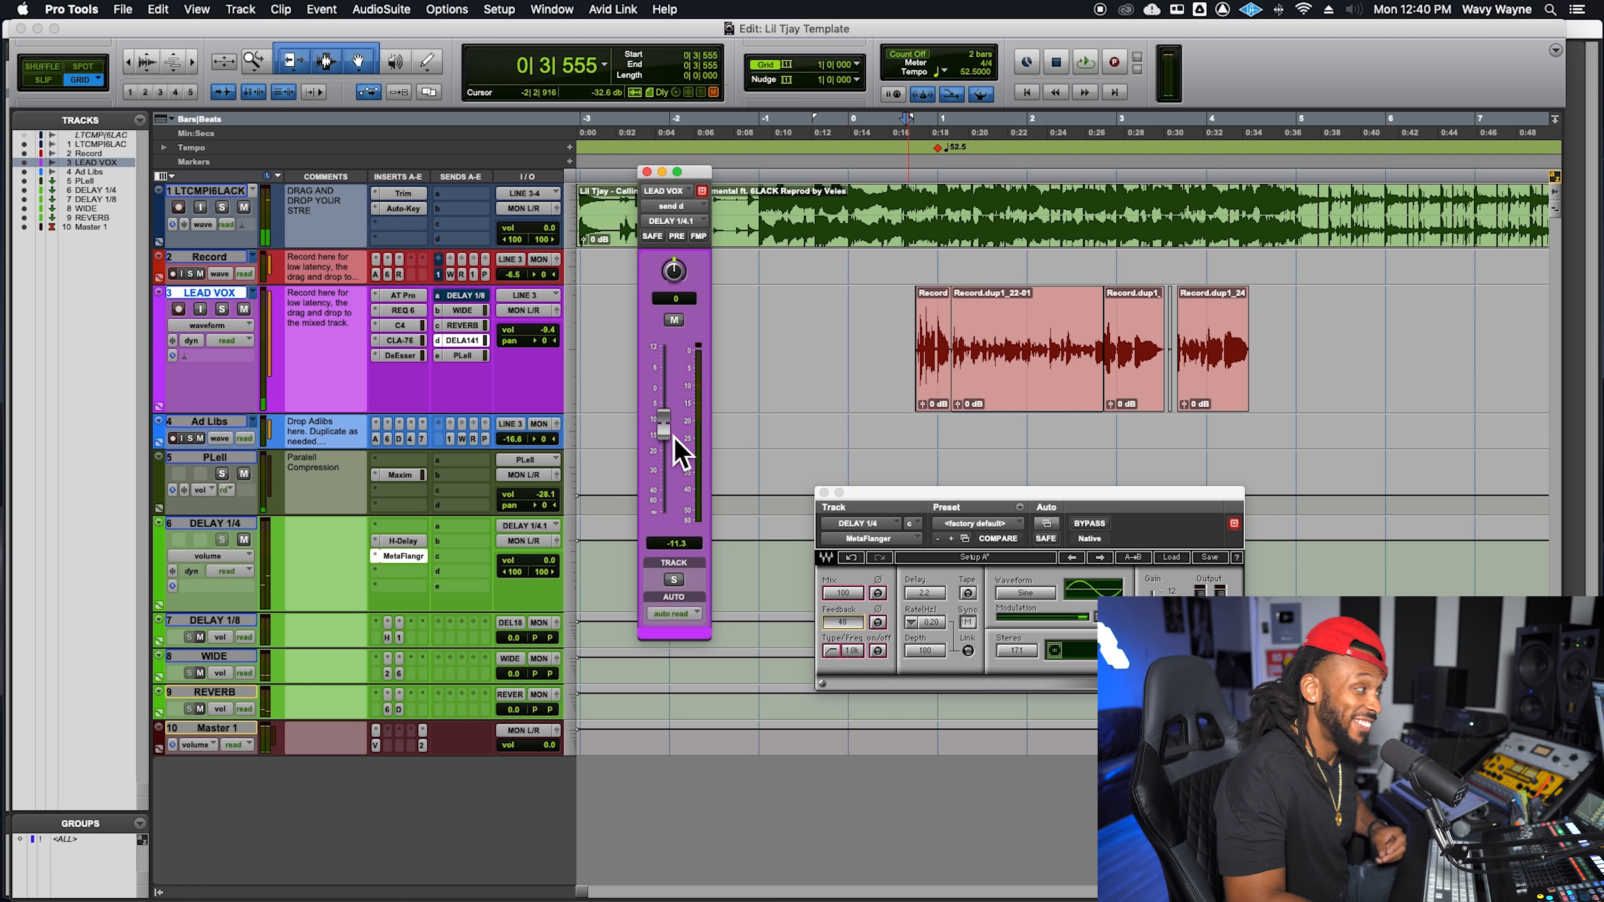
Step: Bring up H-Delay for reference, and insert Center (stereo) after MetaFlanger on the DELAY 1/4 track
left_click(417, 542)
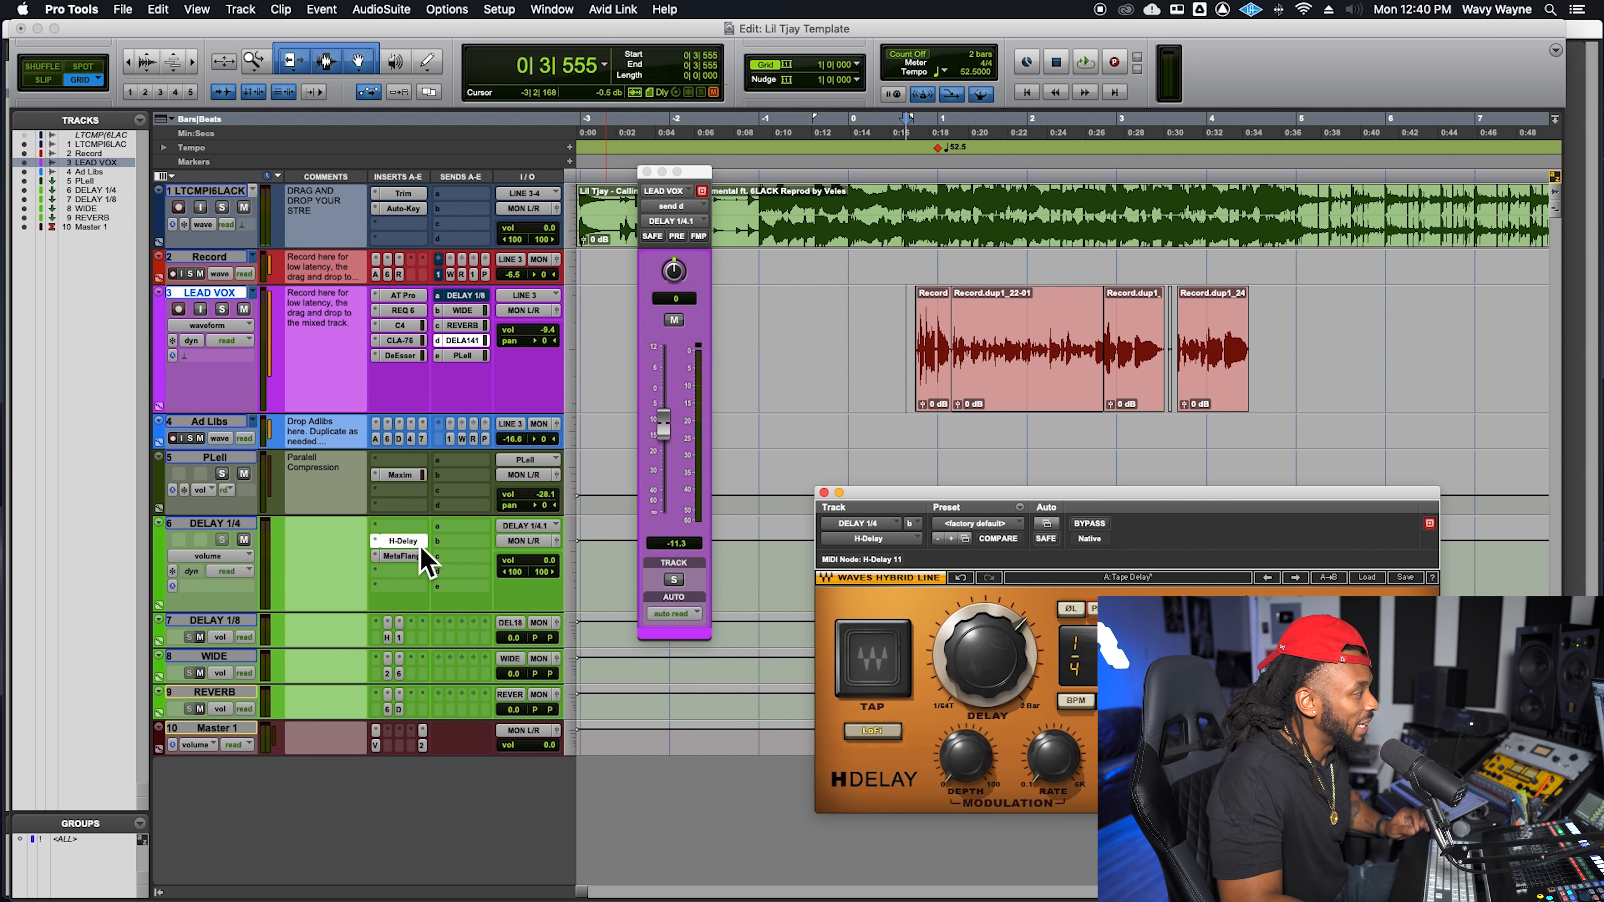
left_click_drag(1099, 495, 1006, 396)
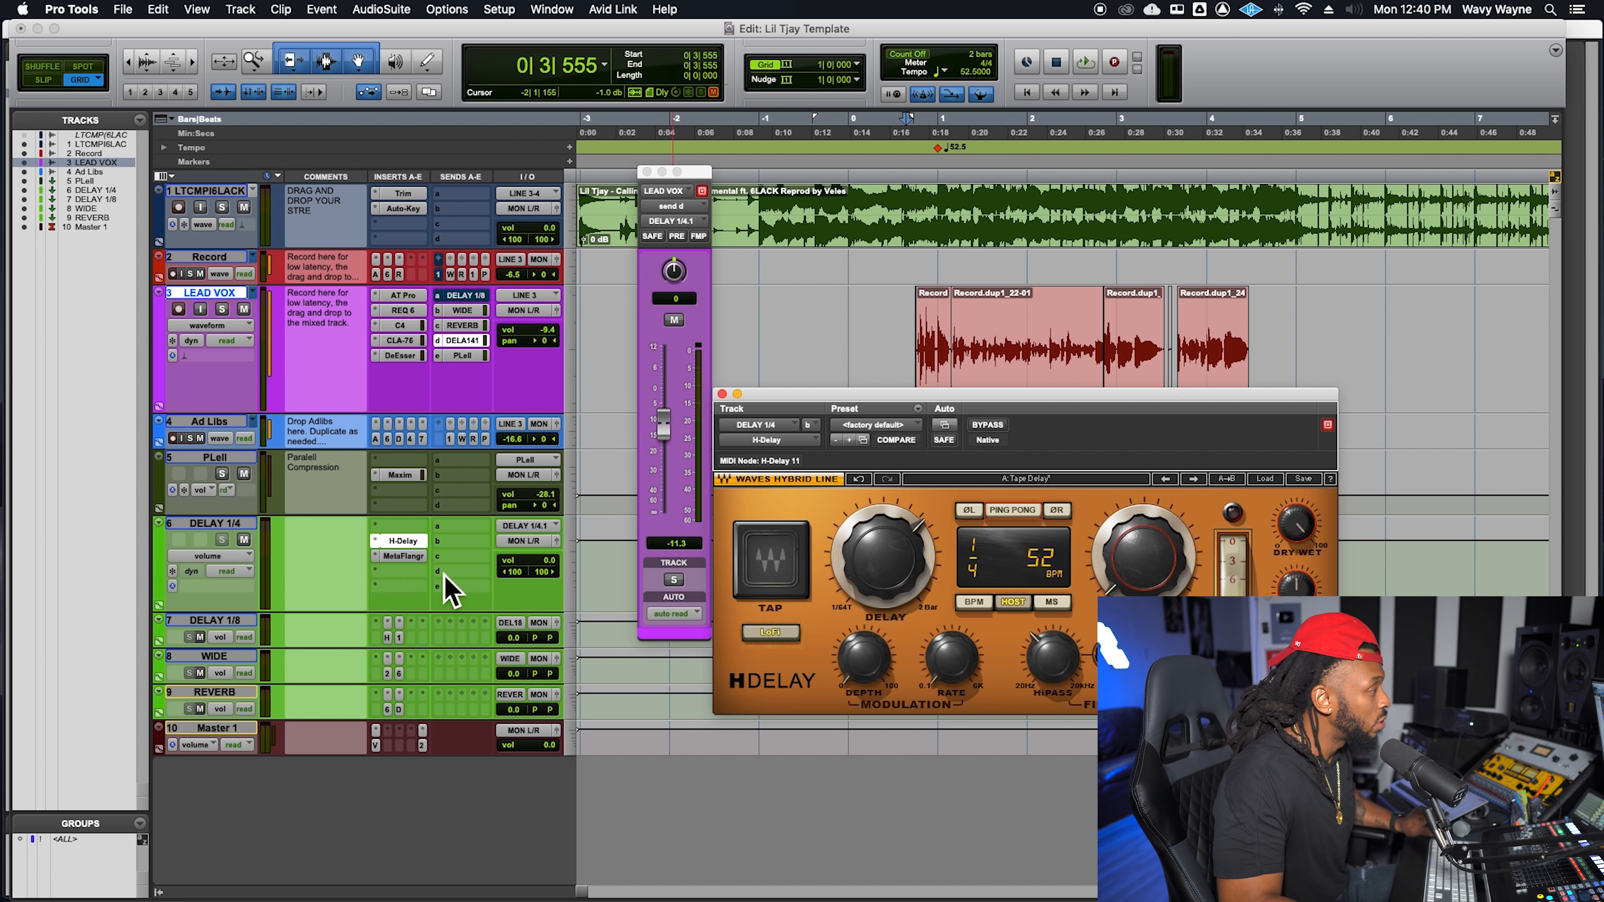
left_click(393, 577)
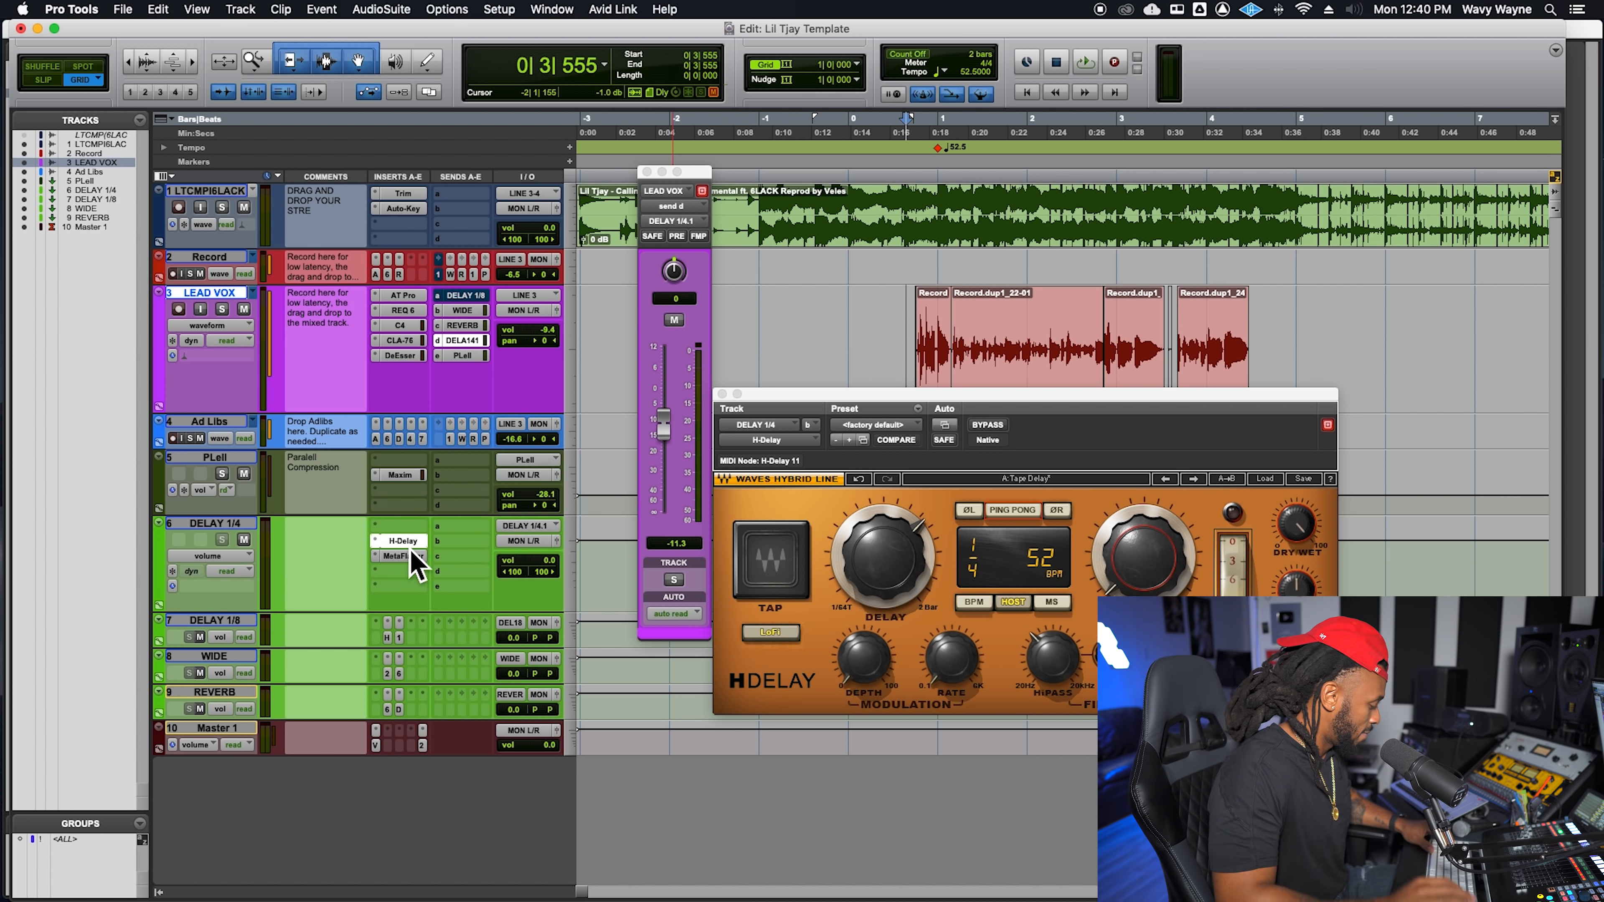
type("cen")
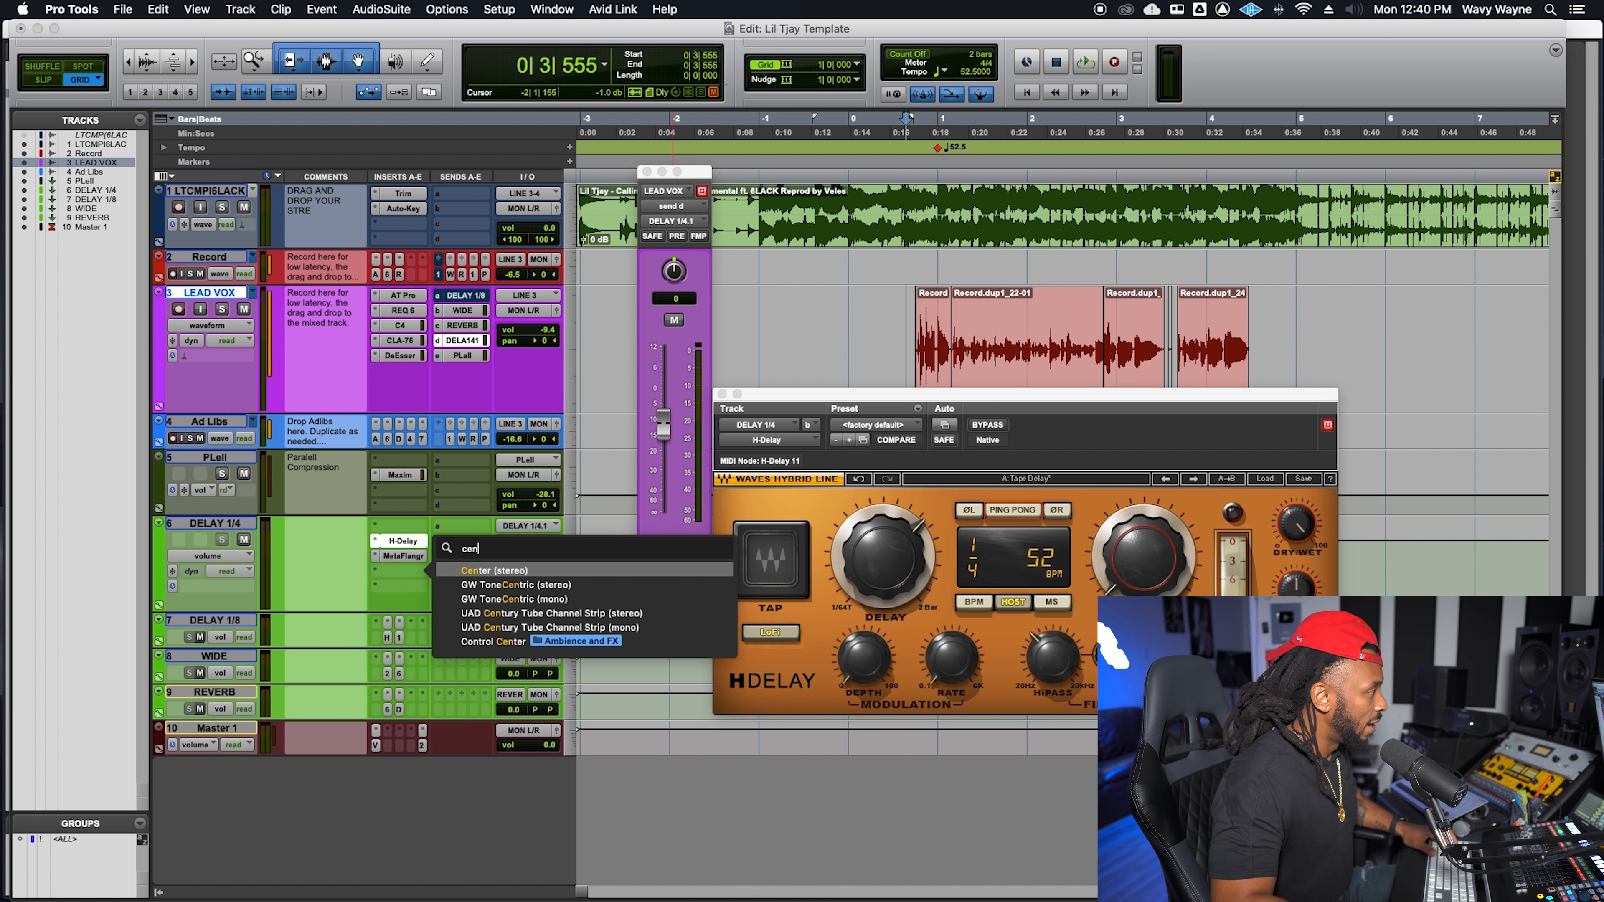
key("Return")
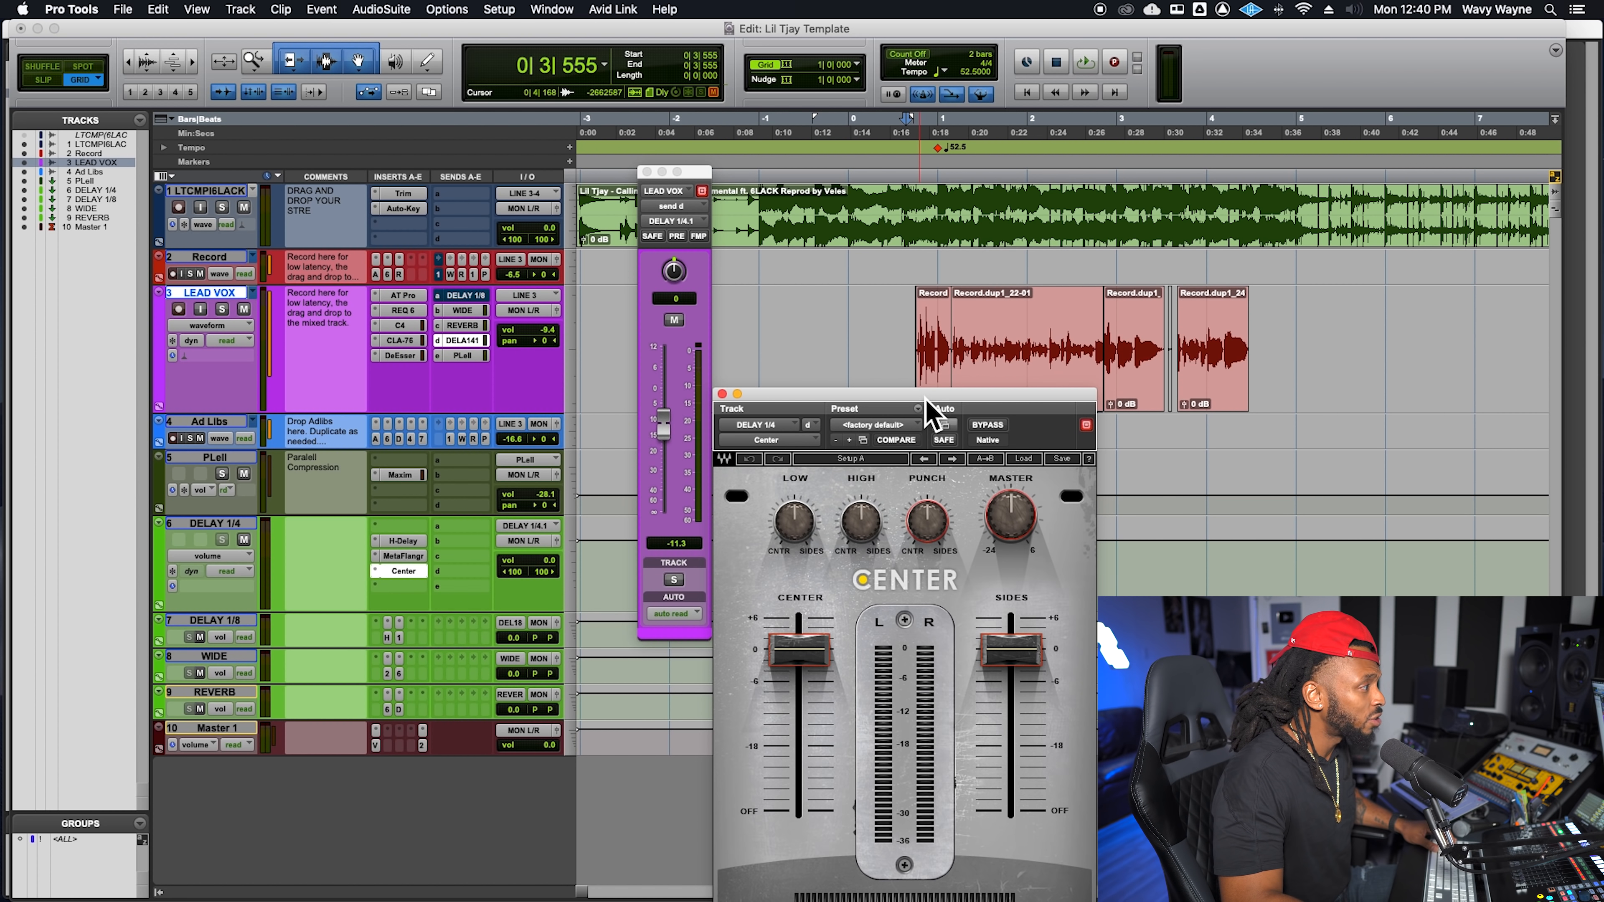
left_click_drag(926, 404, 834, 229)
Step: Lower the center level in the Center plug-in to about -3.2 dB while auditioning the vocal delay
mouse_move(687, 526)
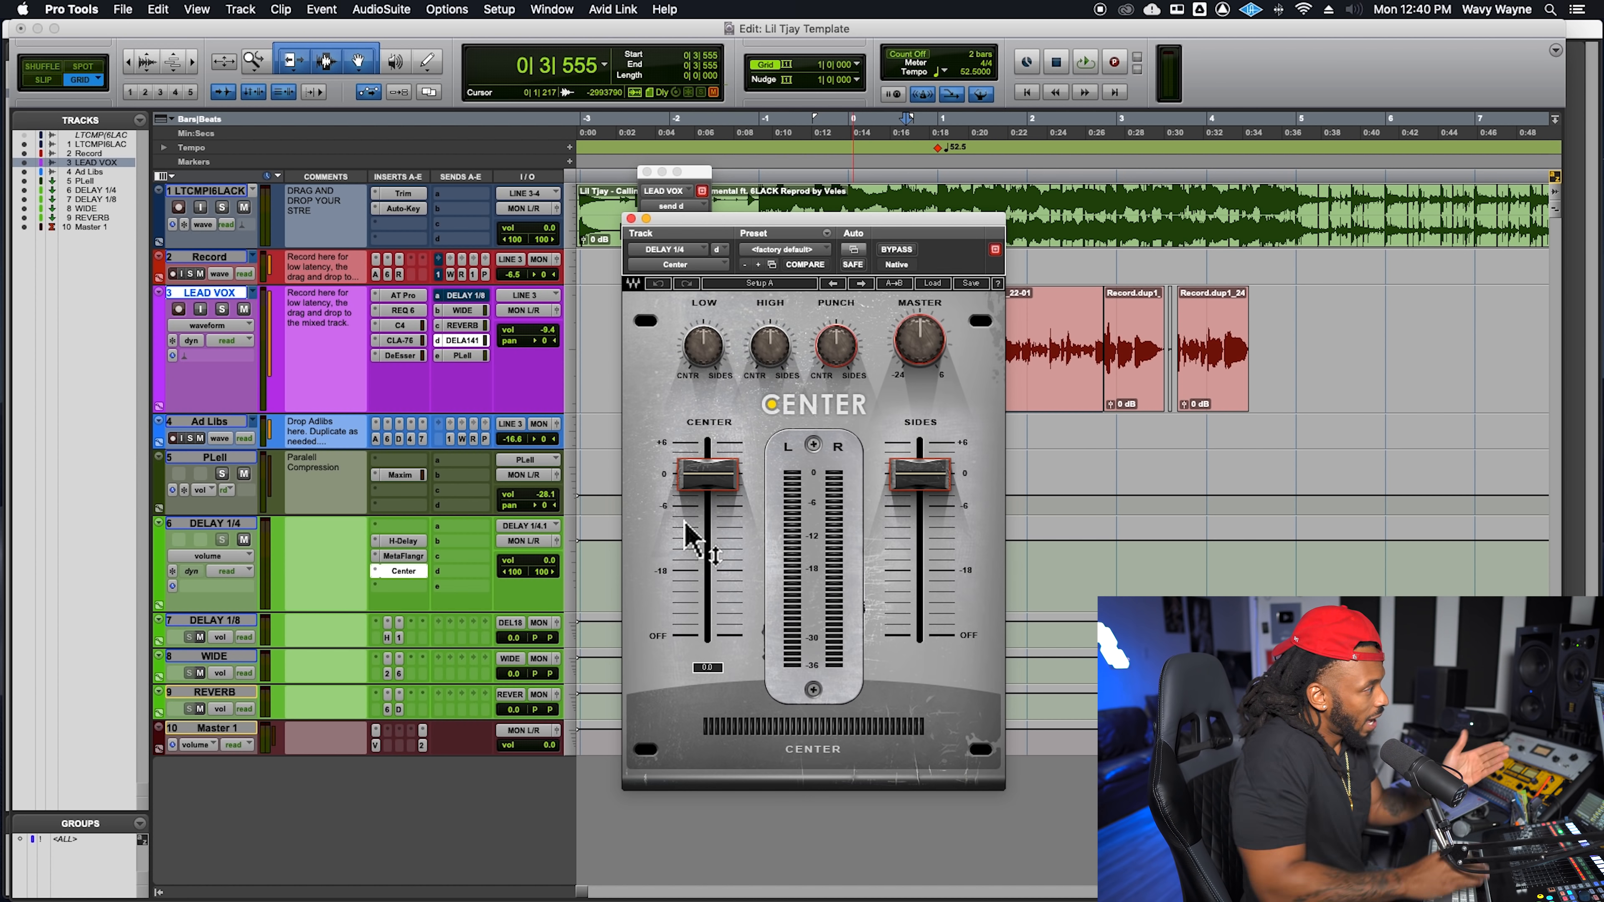
left_click_drag(720, 482, 724, 489)
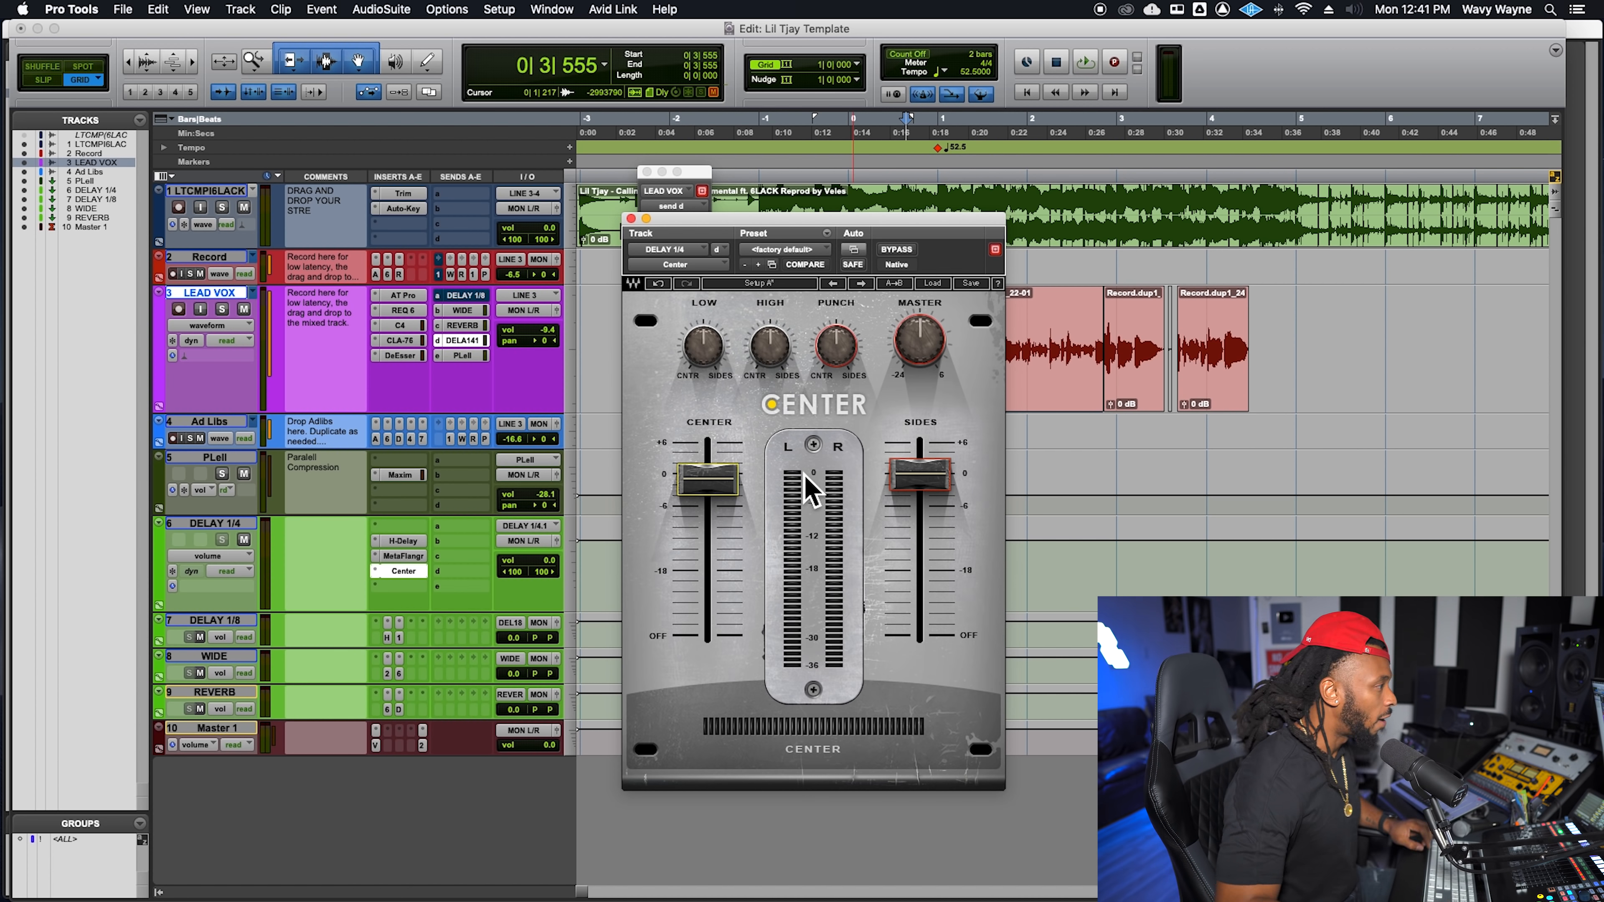
key("space")
left_click_drag(708, 479, 708, 484)
key("space")
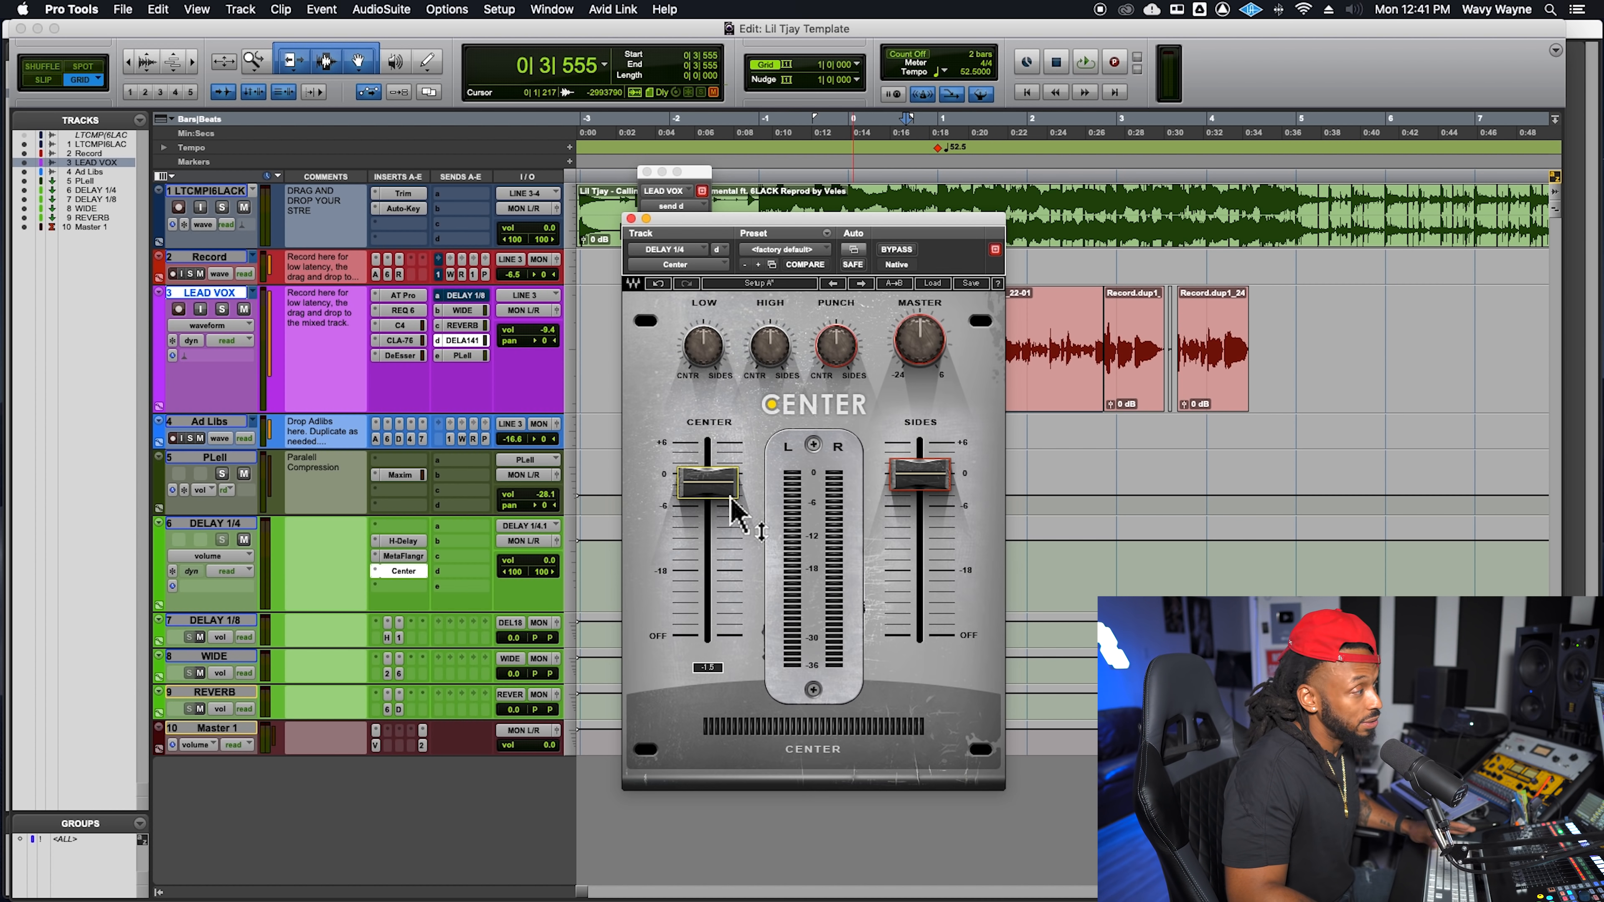
key("space")
left_click_drag(733, 504, 733, 514)
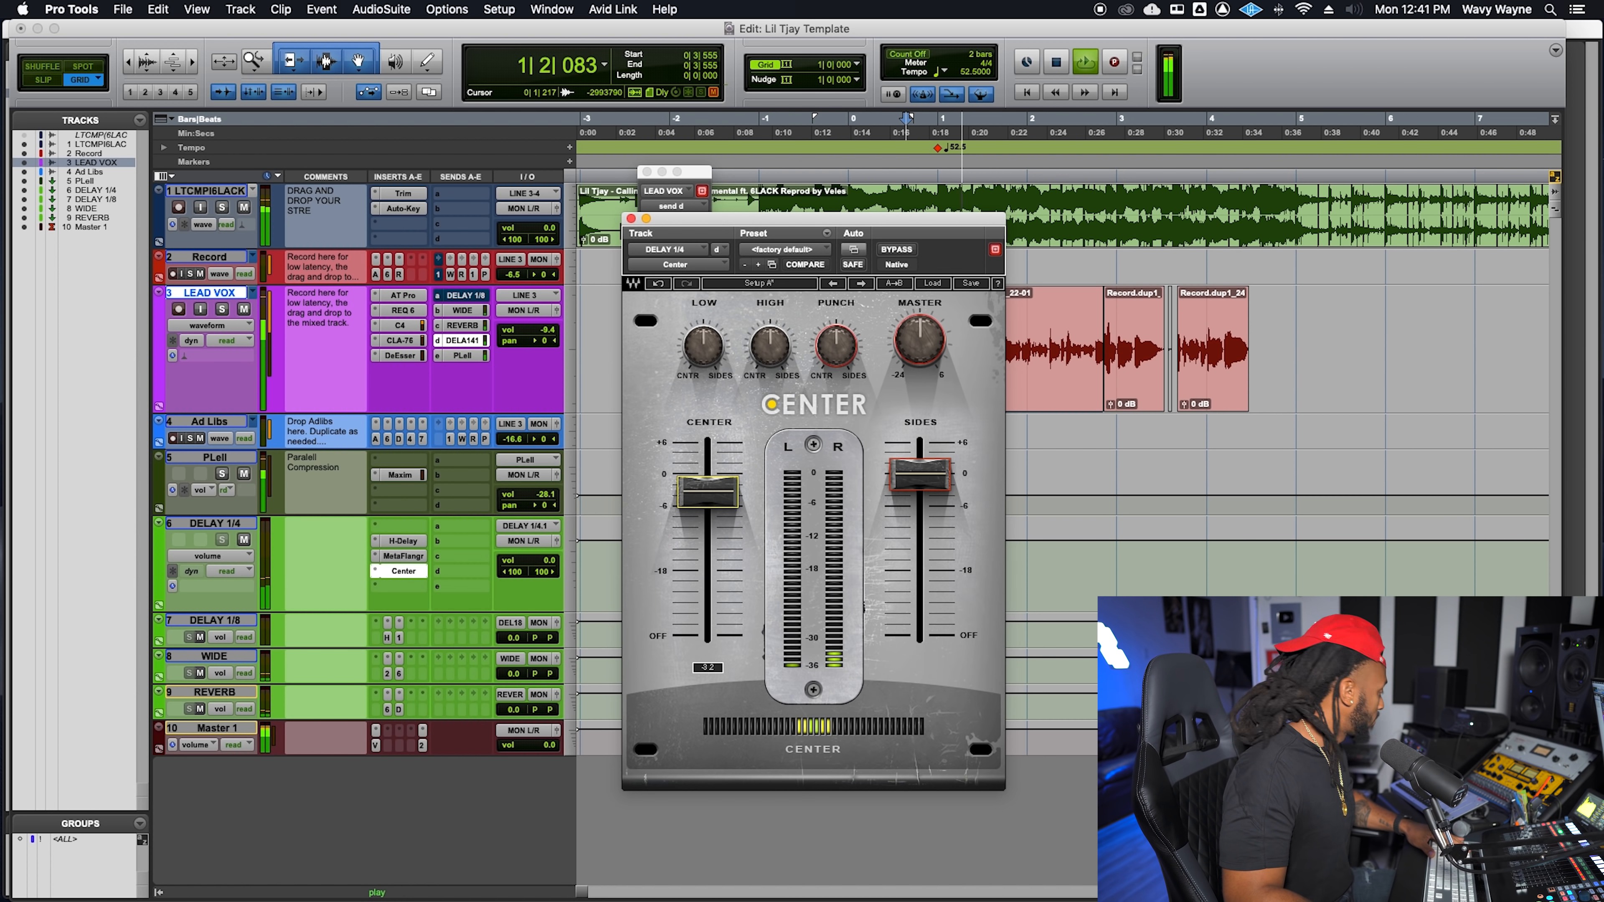
Step: Fine-tune Center during playback: sides slightly up, highs toward the sides, lows toward the center, center level about -3.8 dB
left_click_drag(920, 475, 920, 468)
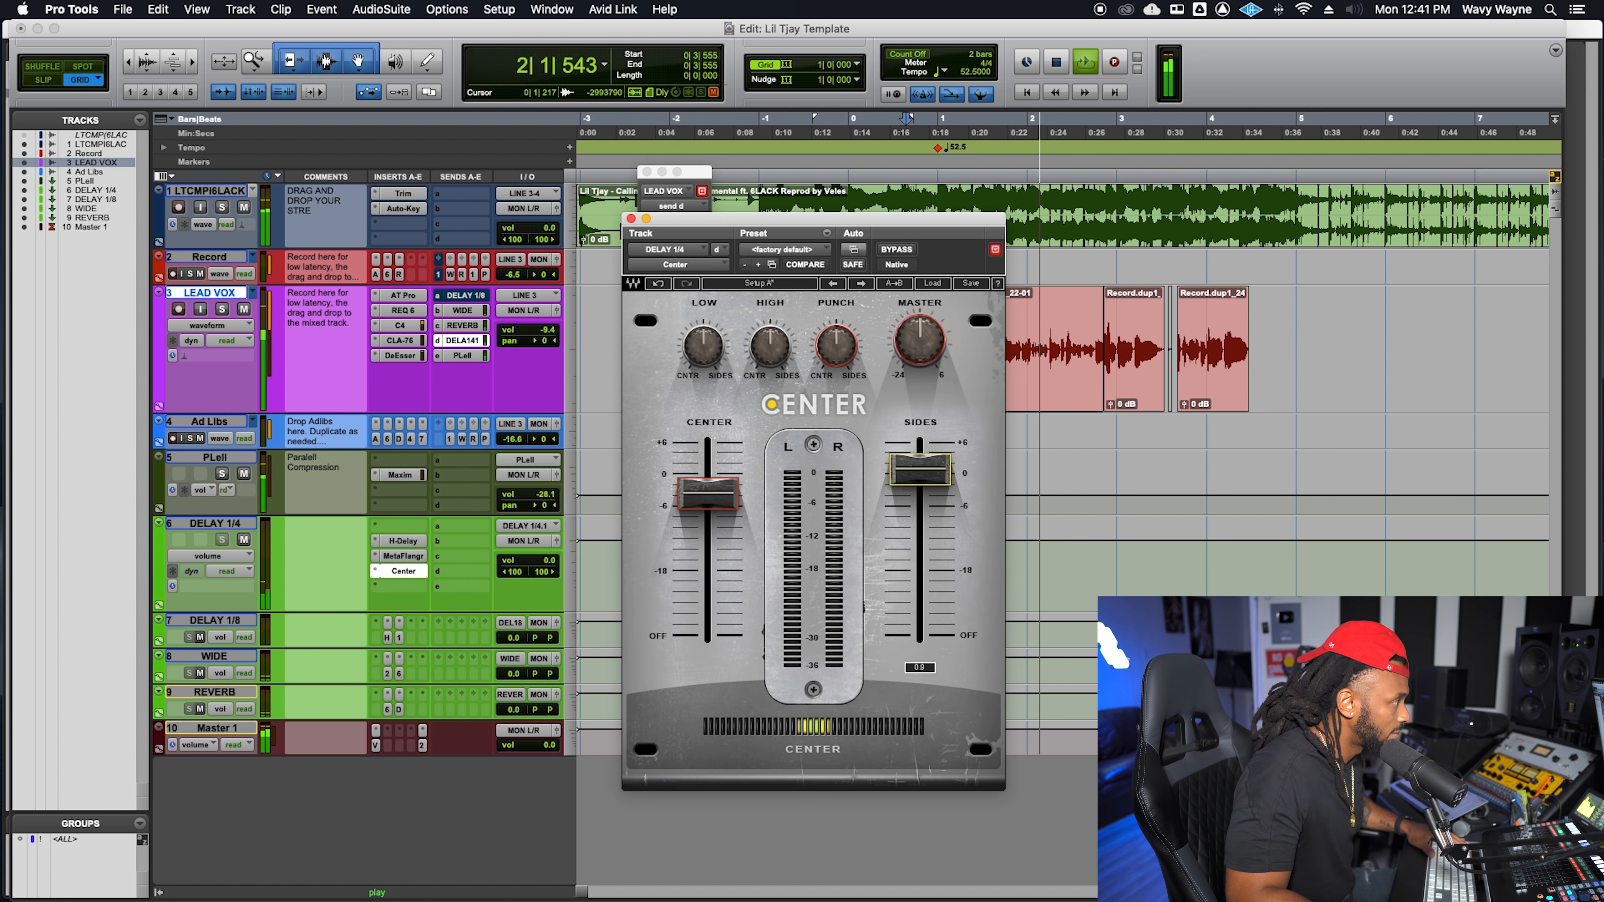
left_click_drag(769, 347, 770, 337)
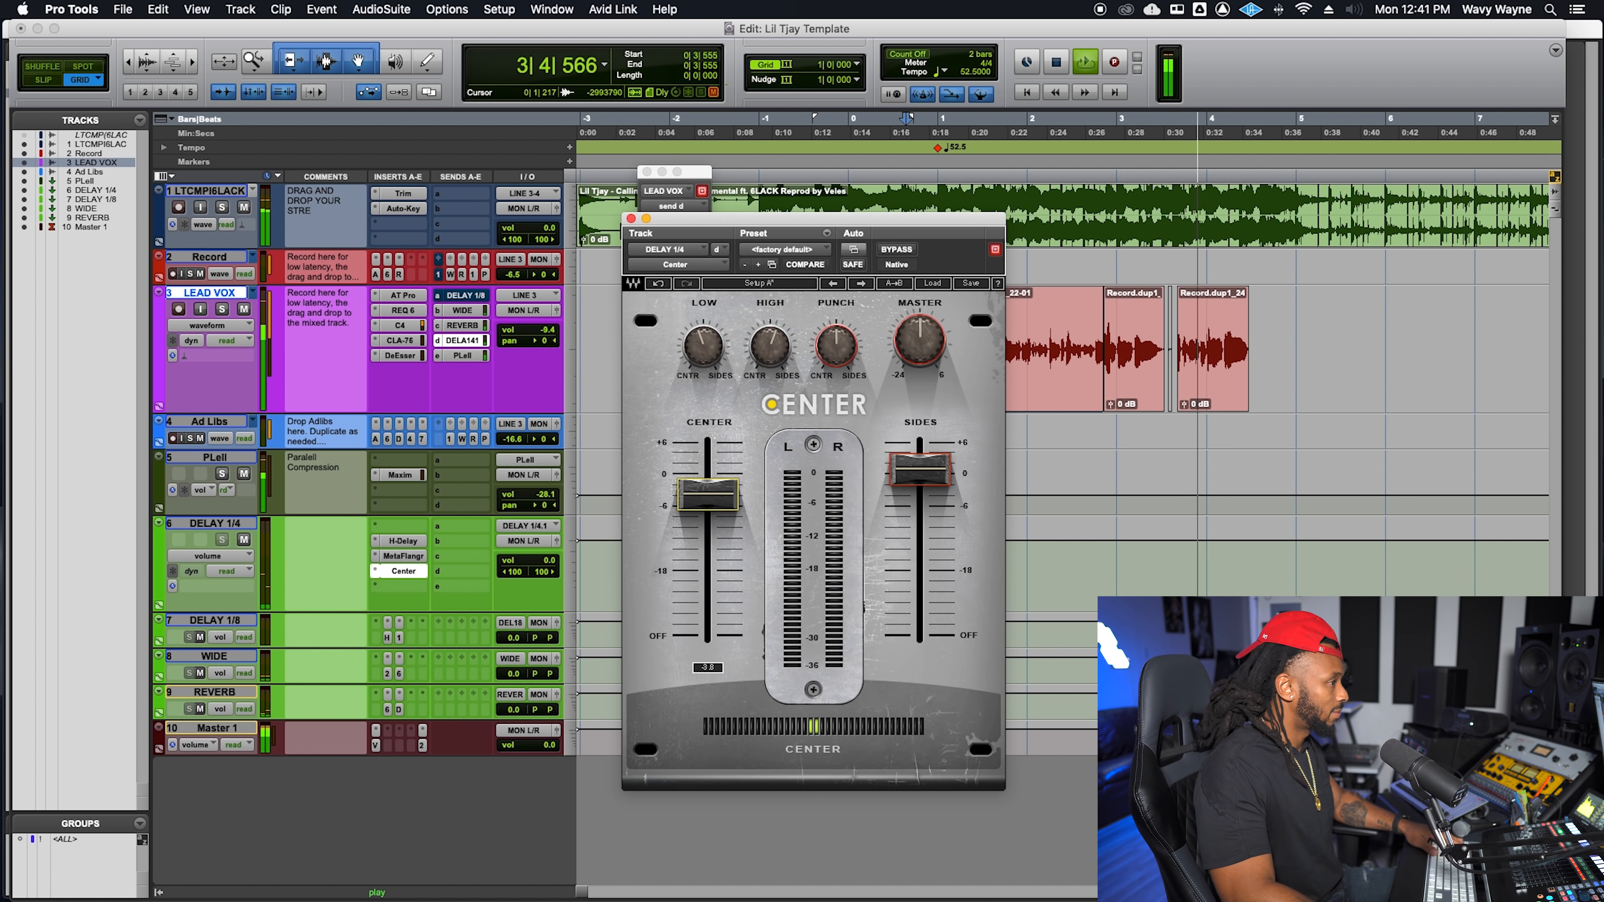
left_click_drag(707, 494, 721, 515)
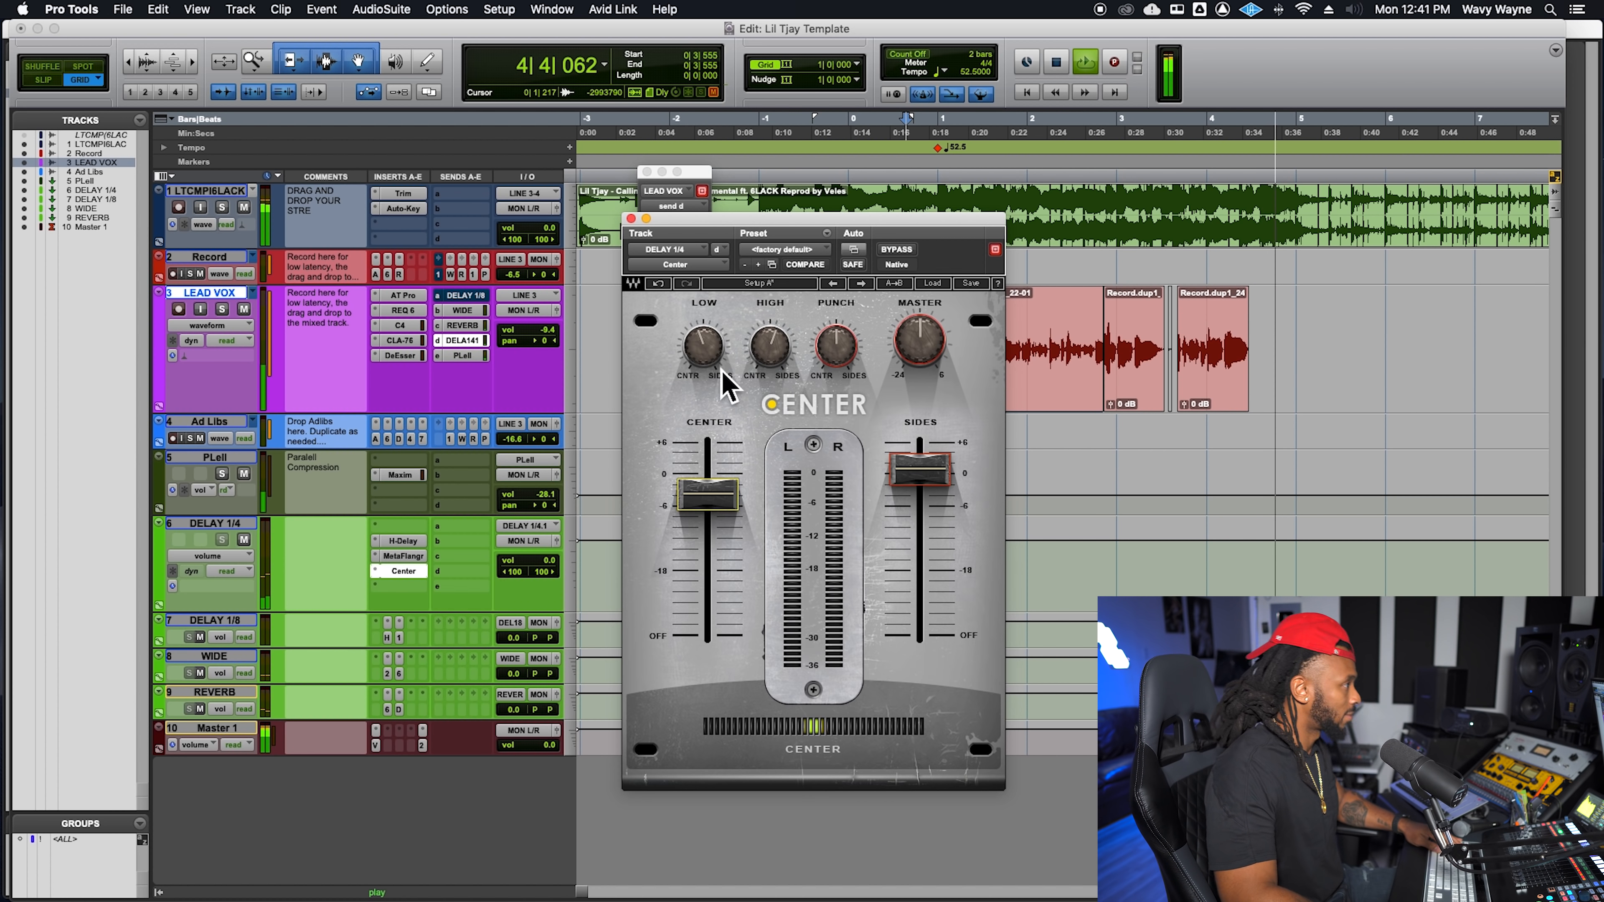
key("space")
Step: Uncover the vocal clips and compare the delay with Center bypassed and active, playing from bar 1
left_click_drag(758, 224, 786, 423)
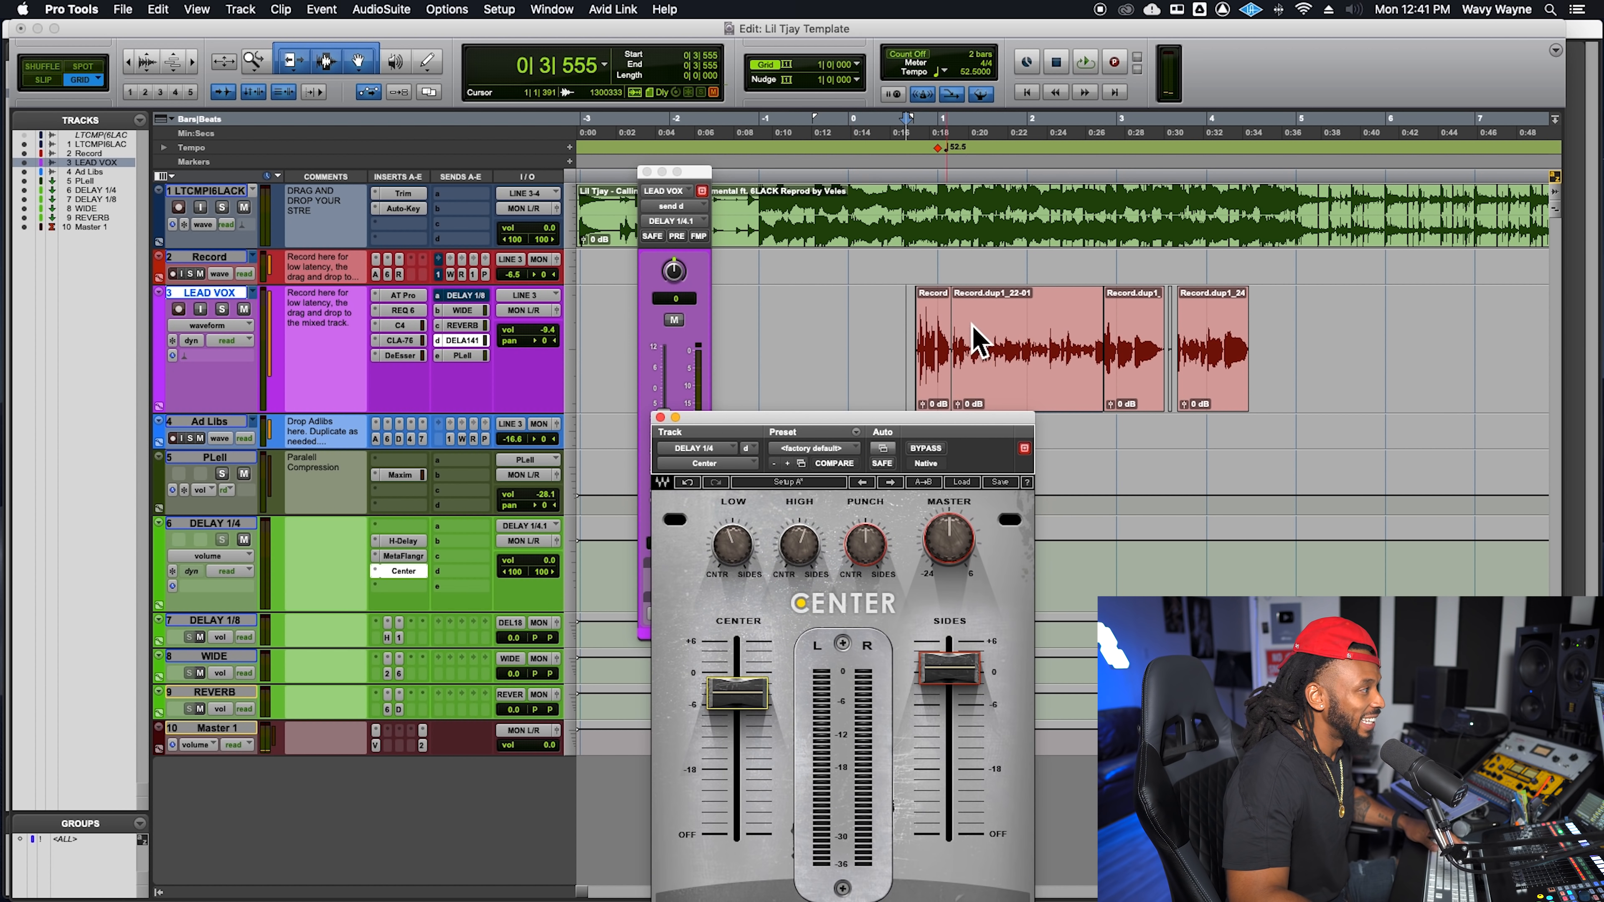
left_click(929, 270)
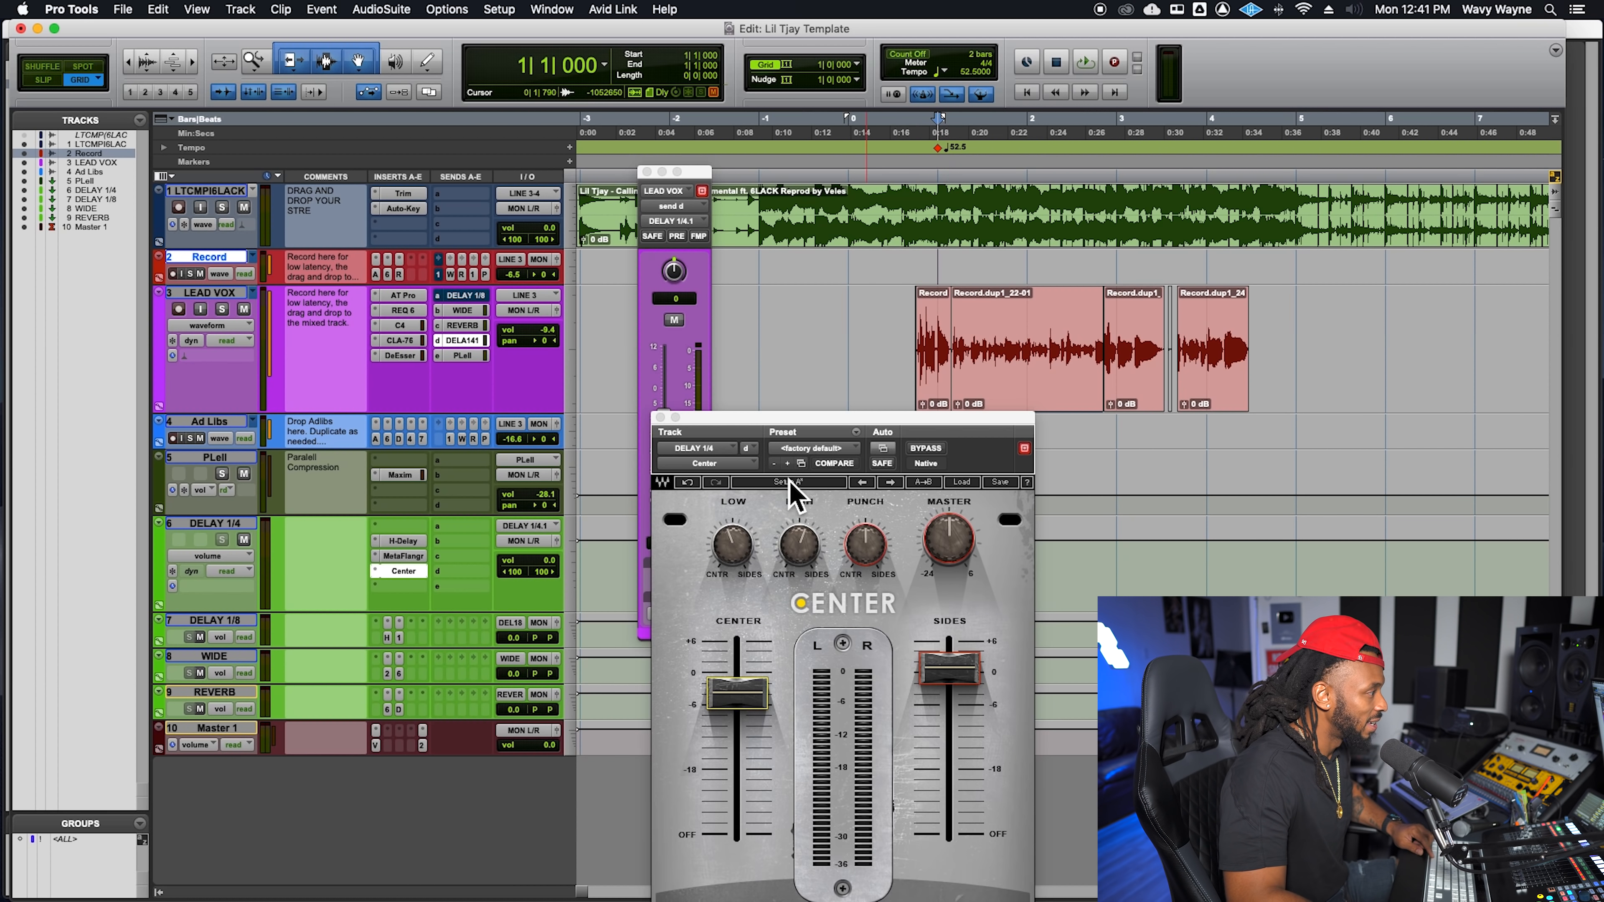
key("space")
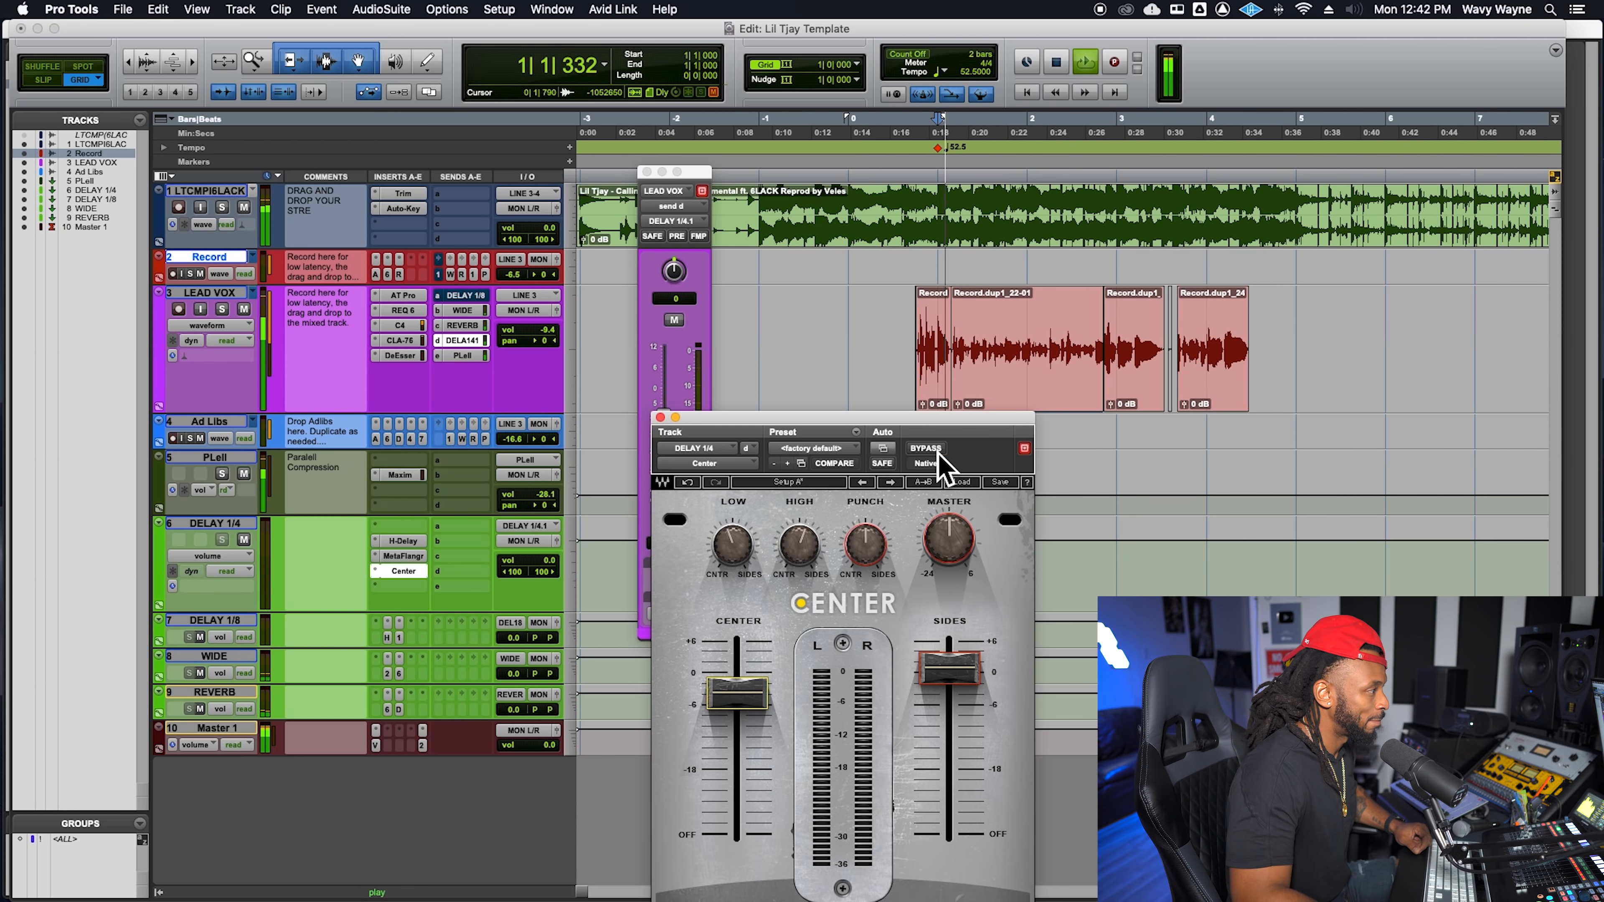
left_click(937, 450)
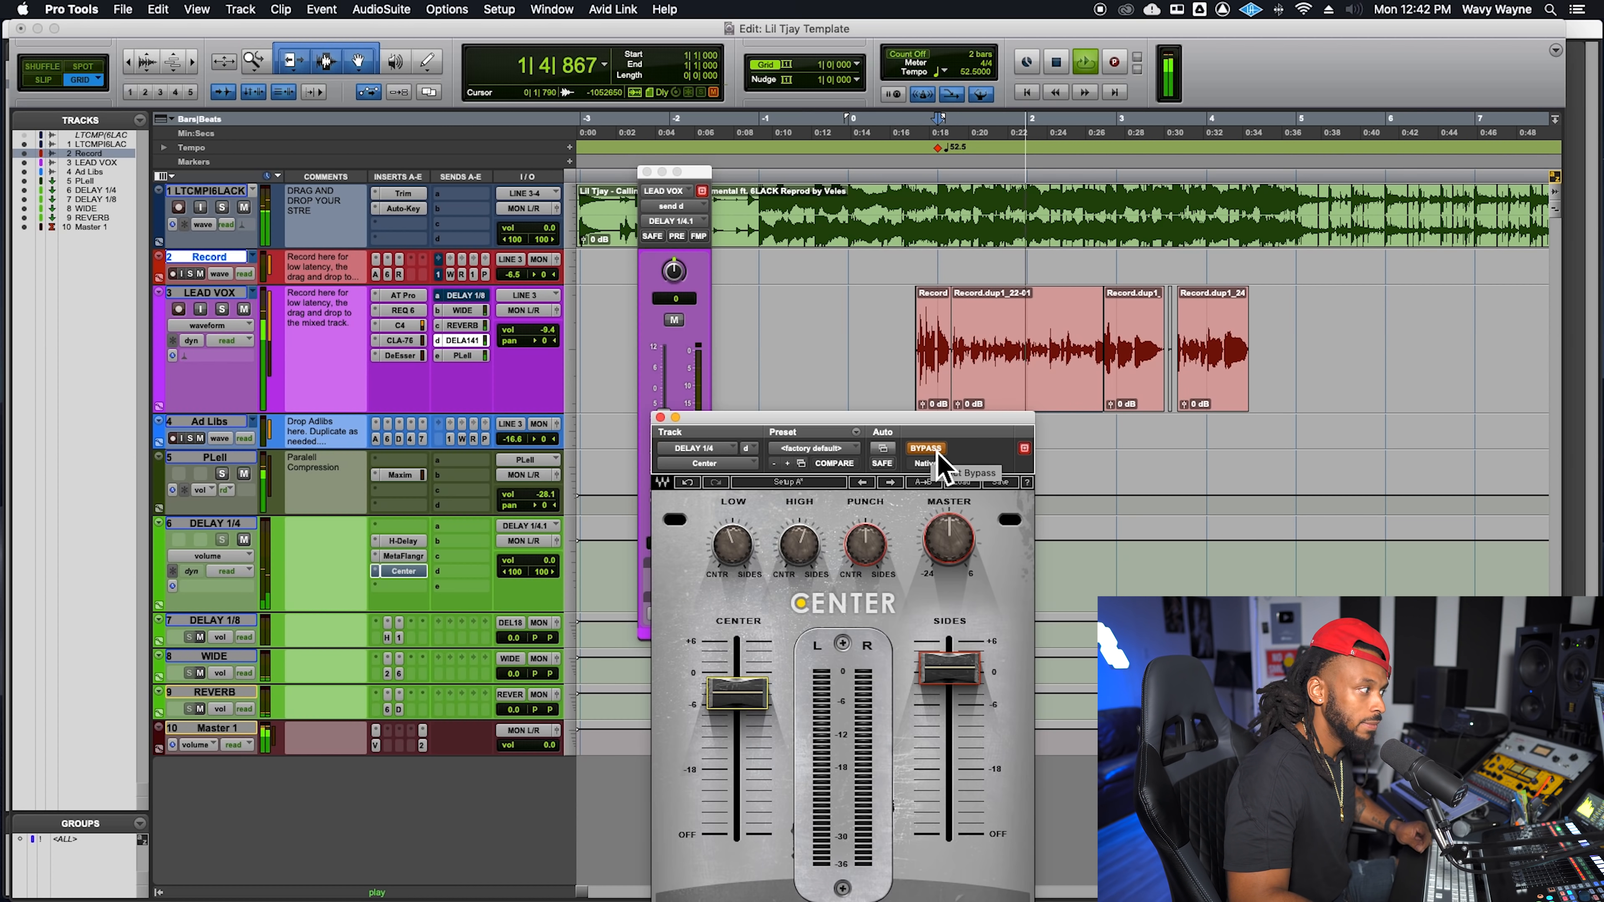
left_click(937, 454)
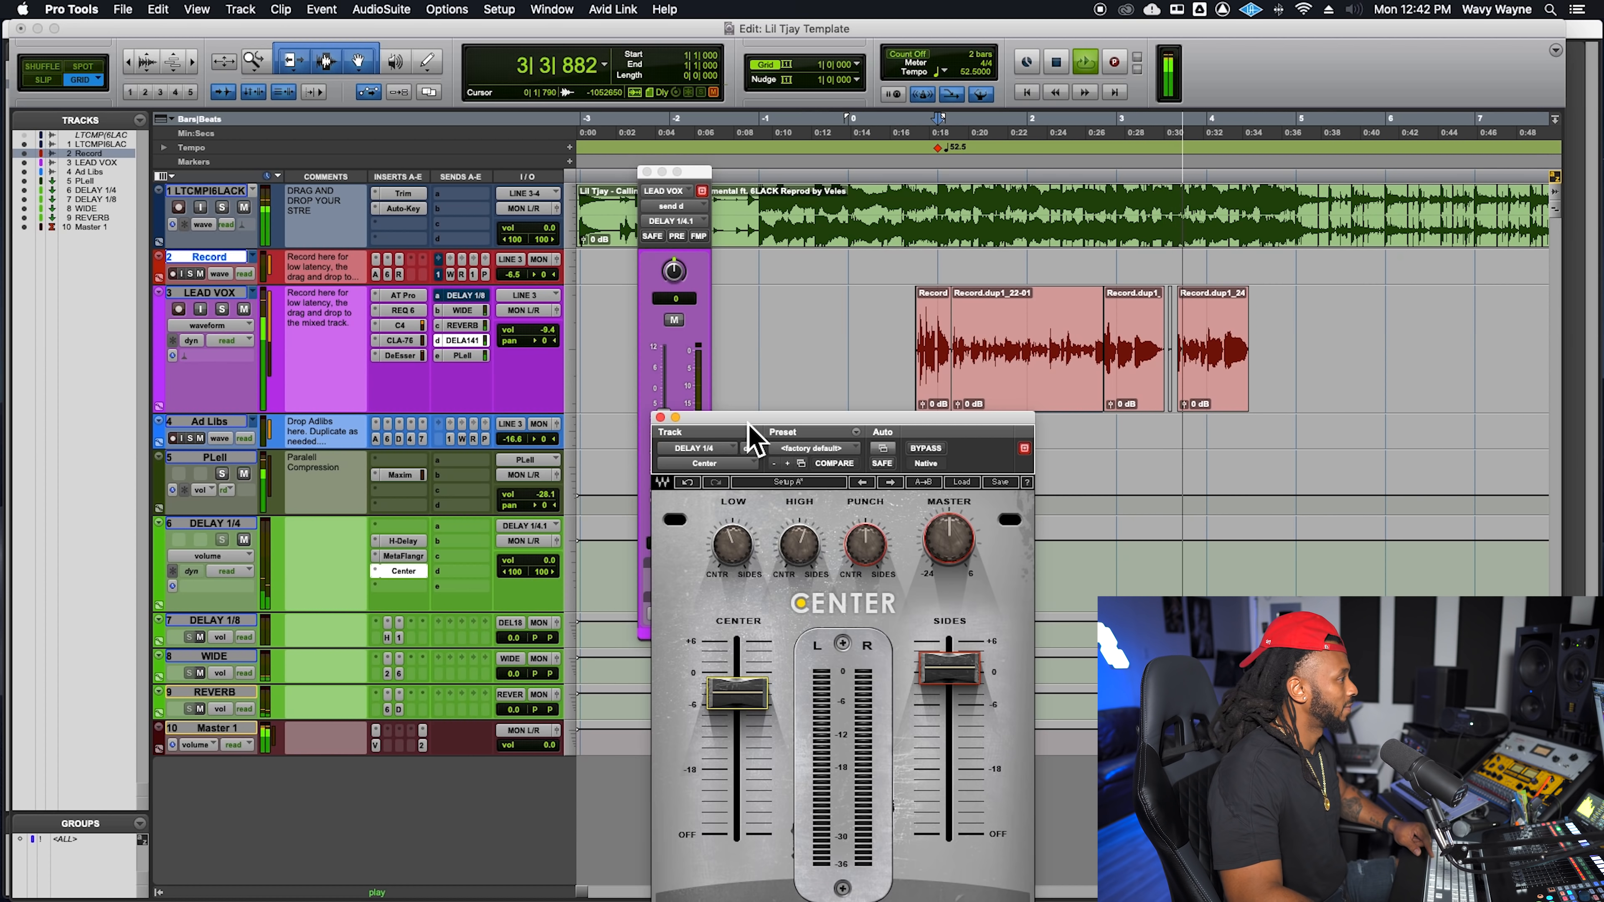
Step: Close the Center and LEAD VOX send windows, and stop playback with the cursor at bar 1 on LEAD VOX
left_click(660, 417)
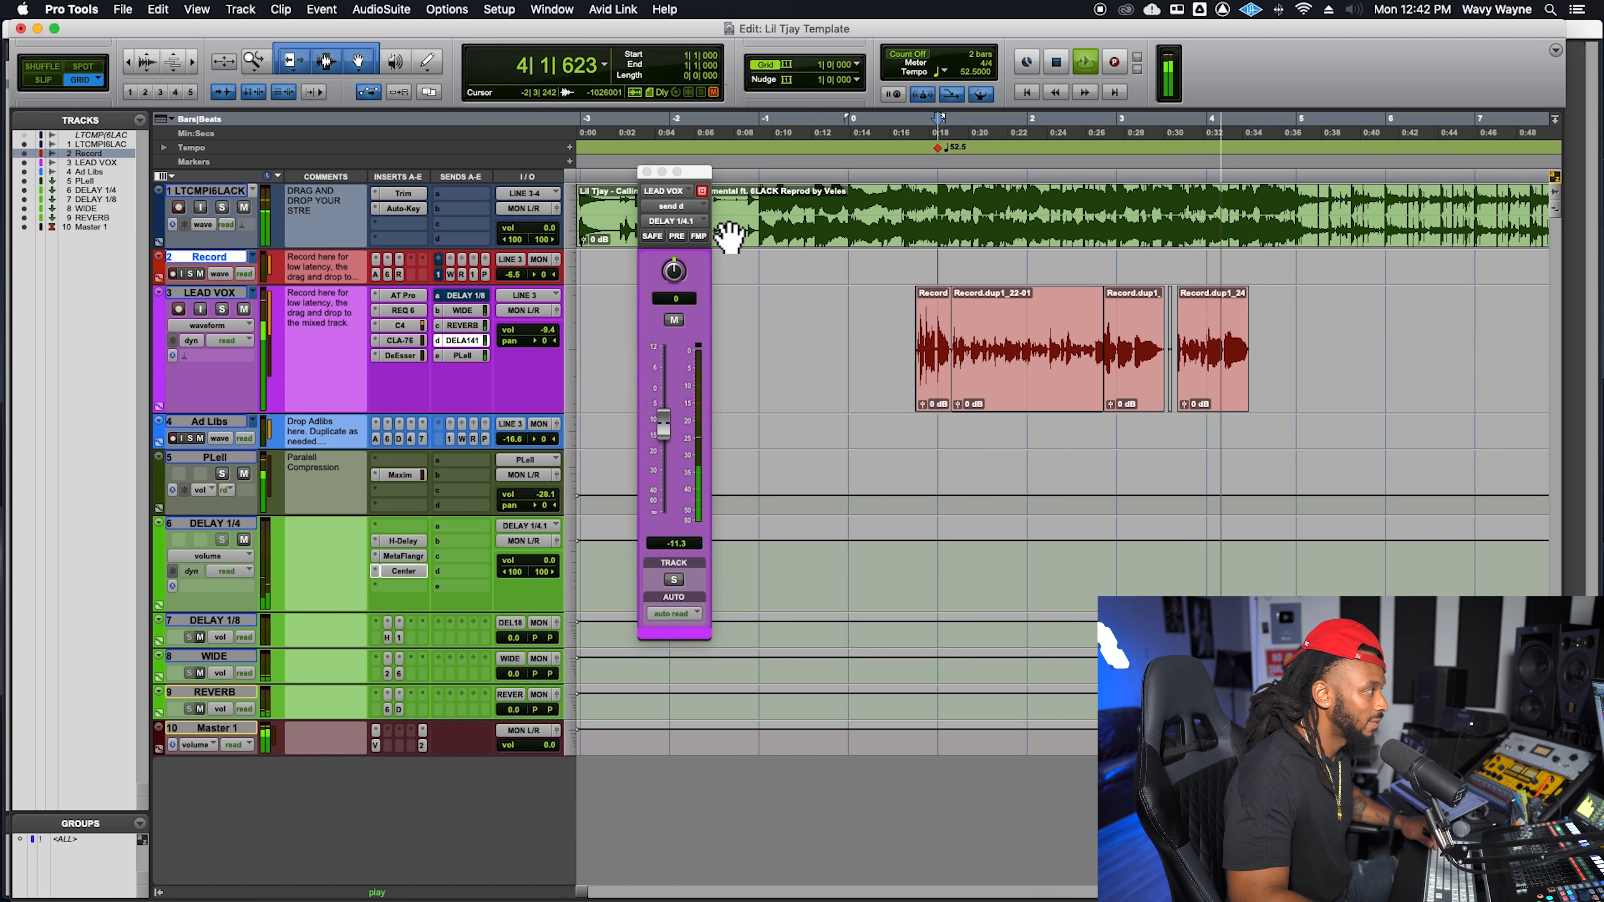
left_click(646, 171)
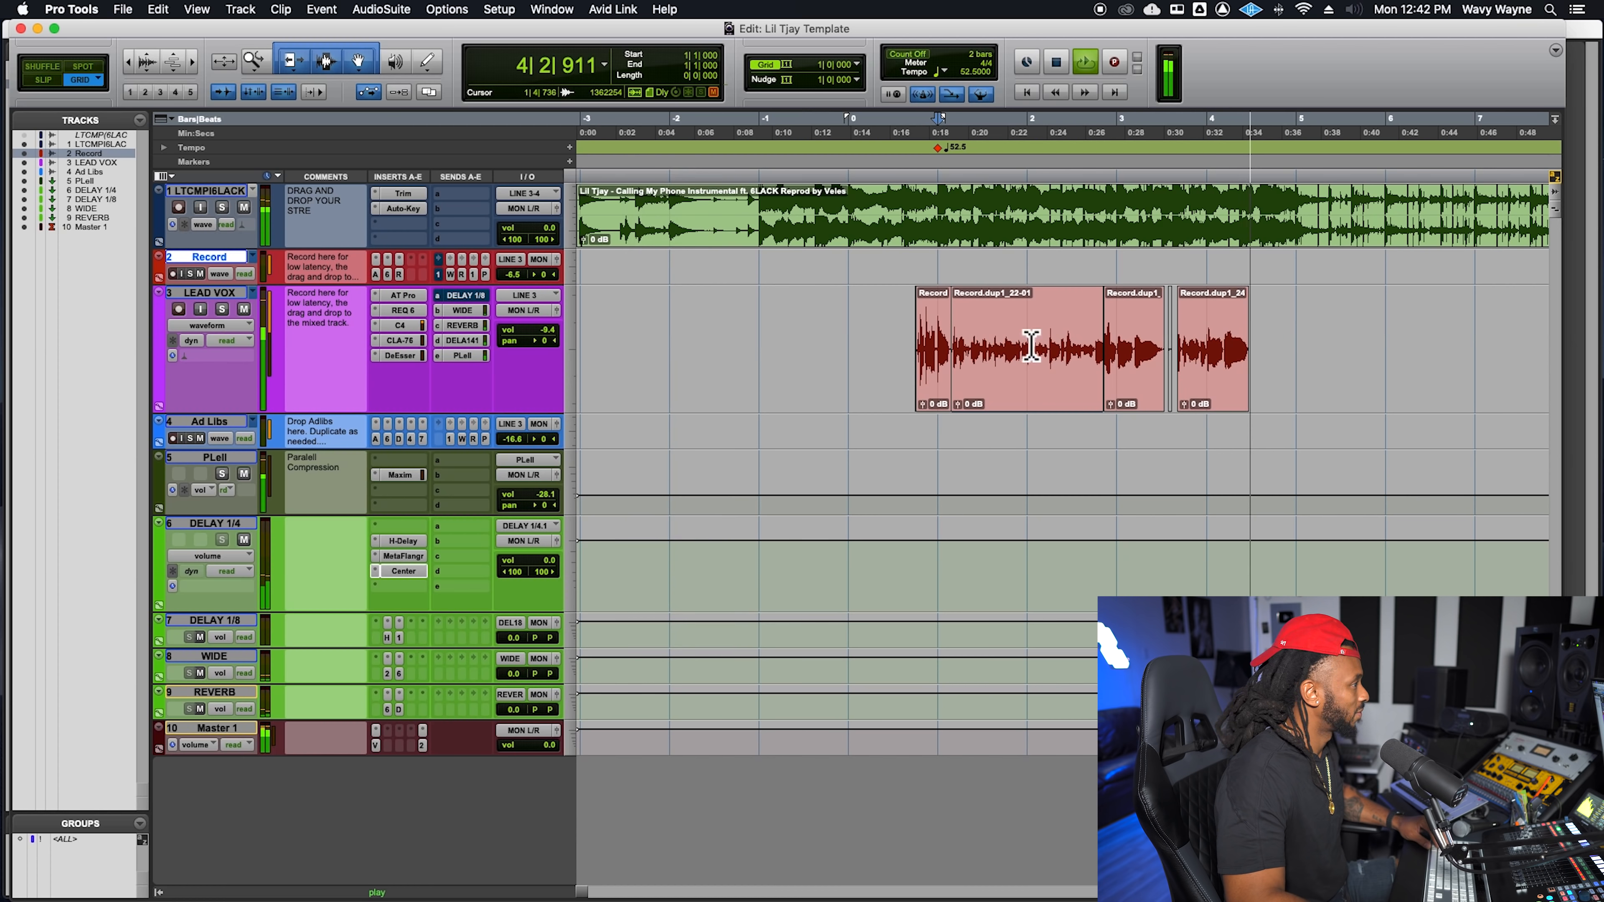
left_click(915, 349)
key("space")
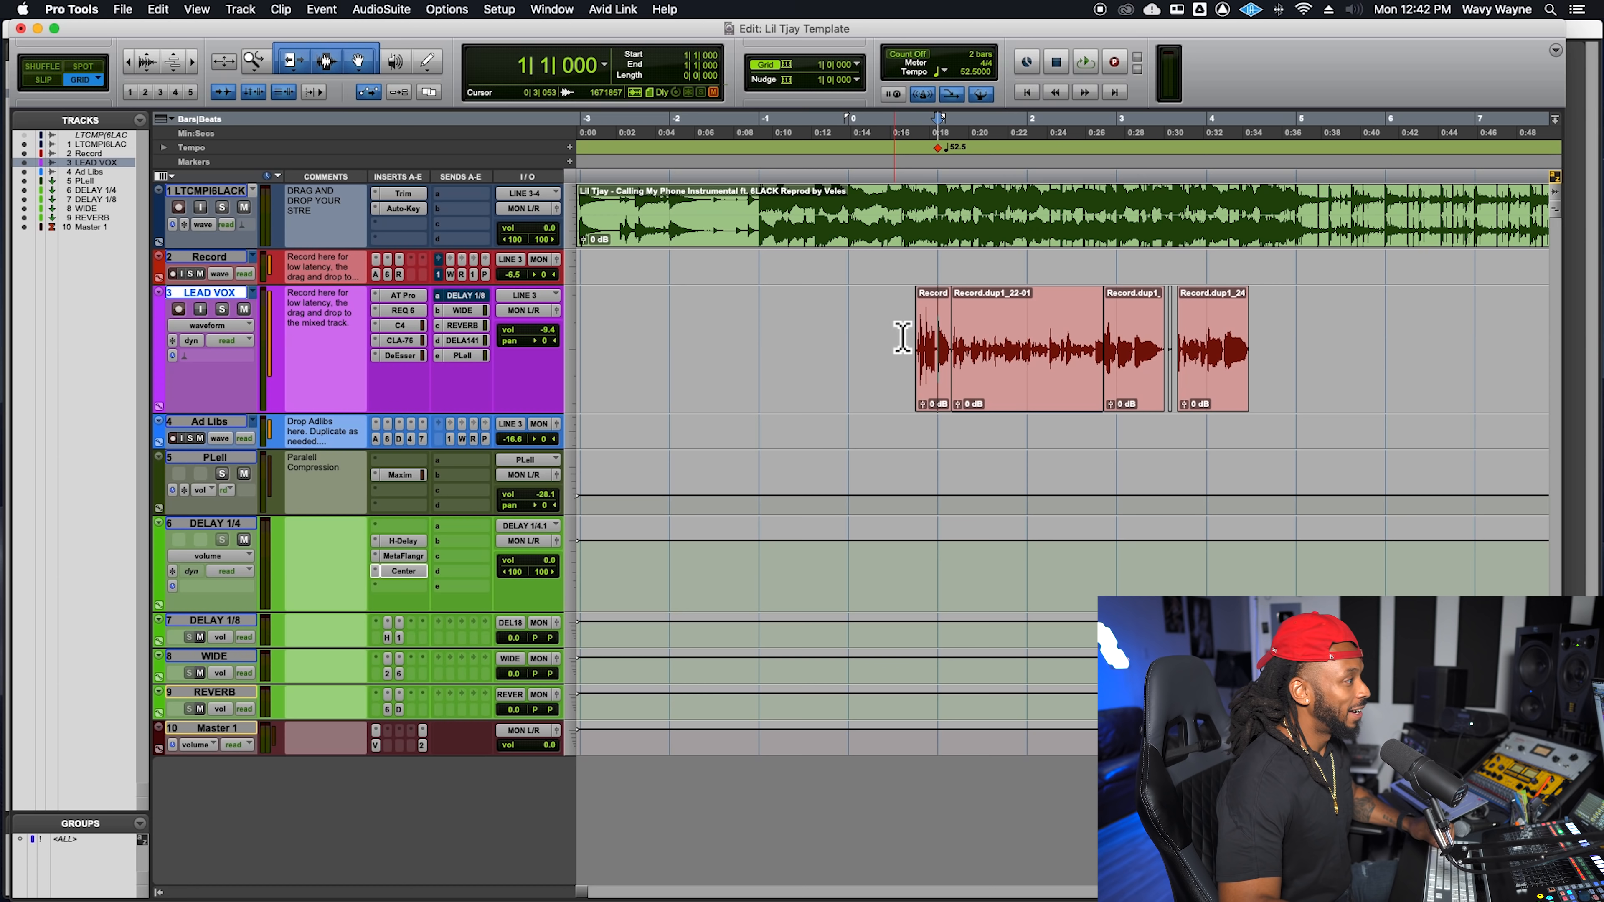
Step: Duplicate the LEAD VOX track once without playlists or automation, keeping its inserts, sends and group assignments
left_click(881, 334)
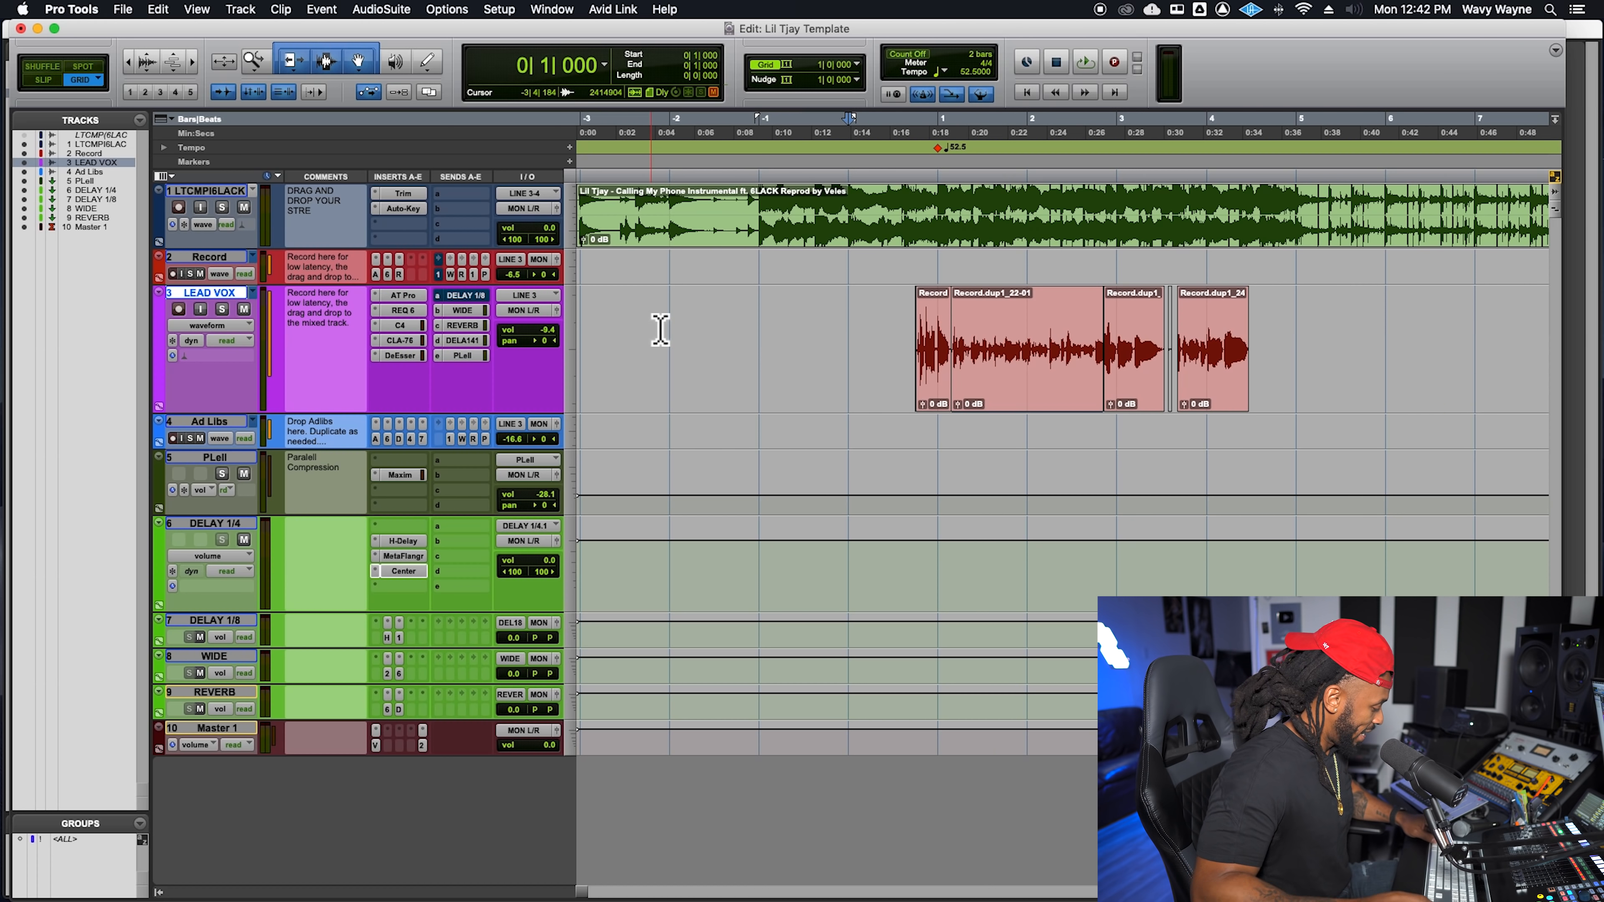
key("alt+shift+d")
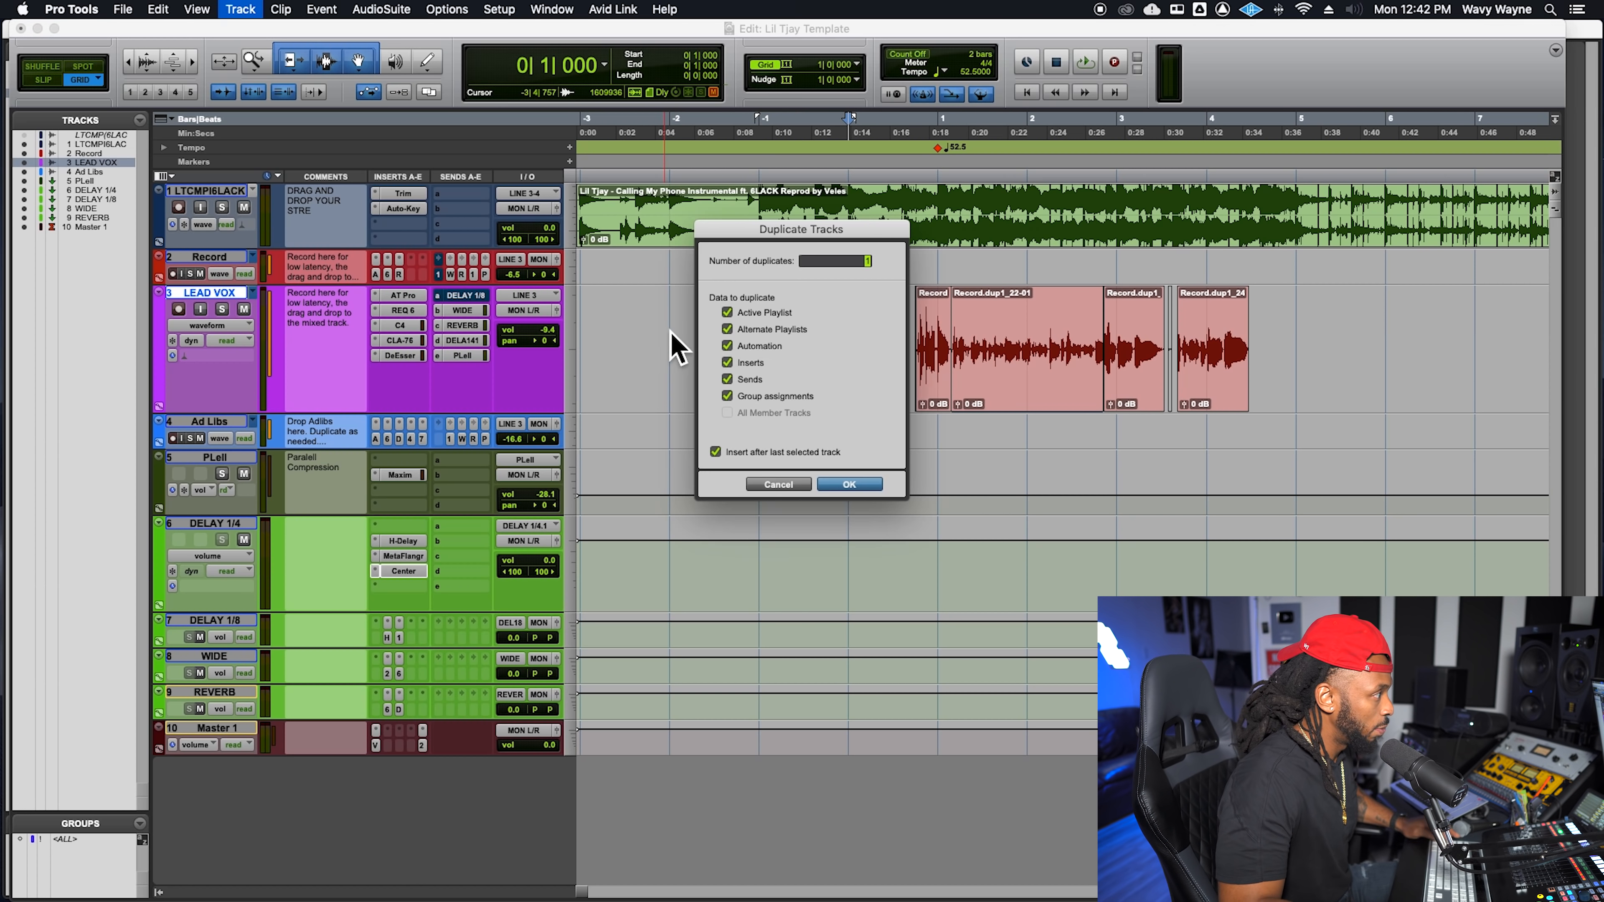
left_click(745, 312)
left_click(745, 329)
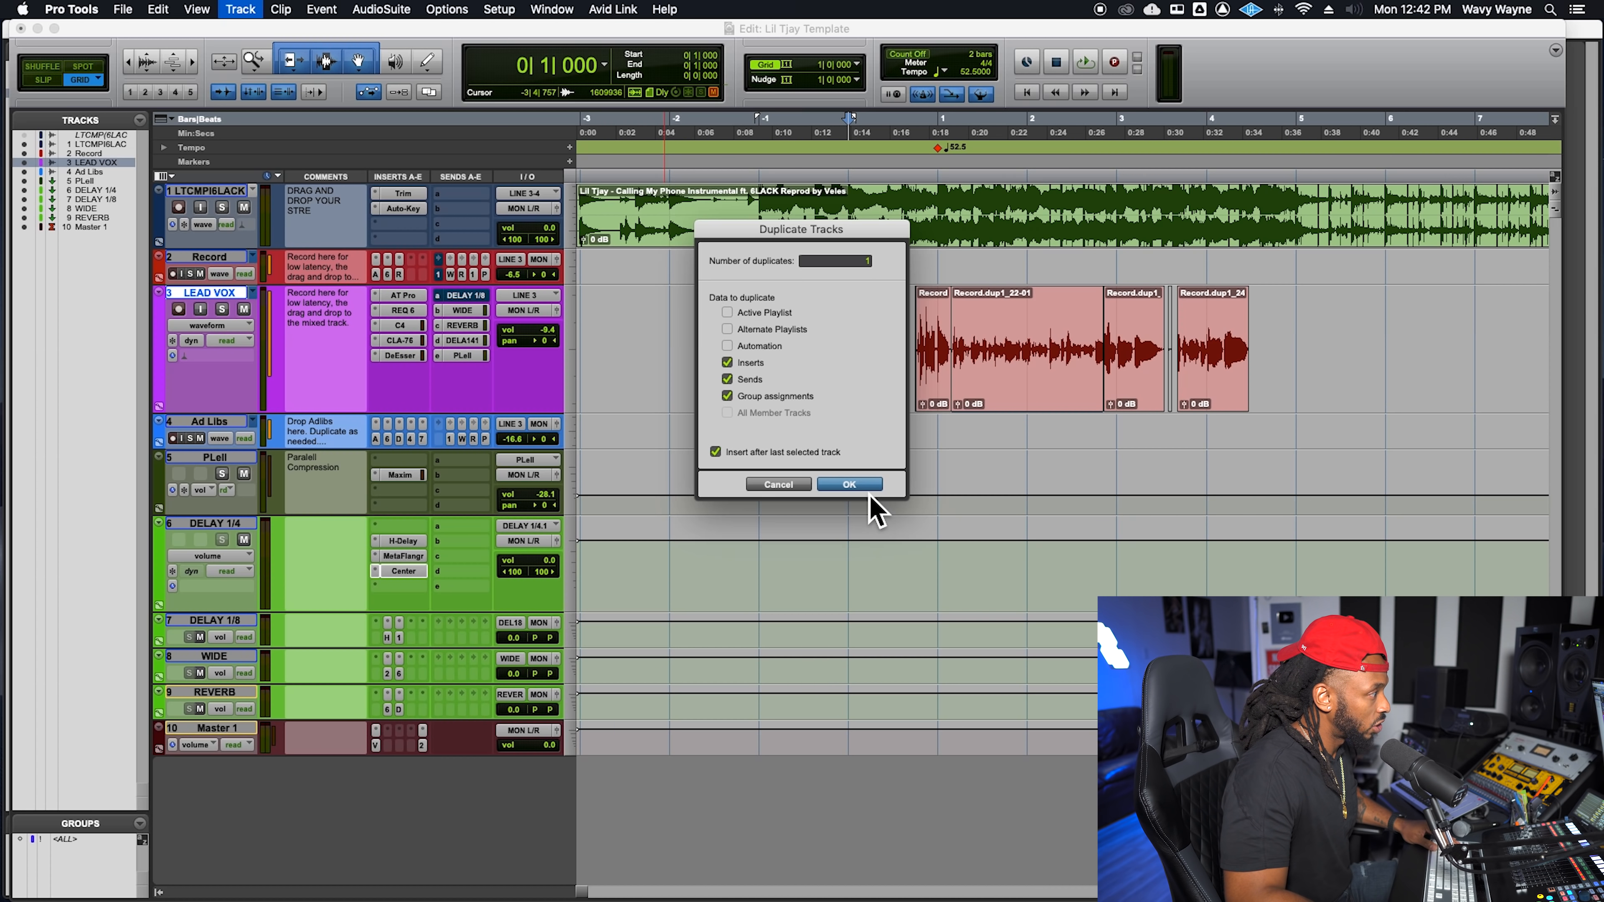
left_click(866, 488)
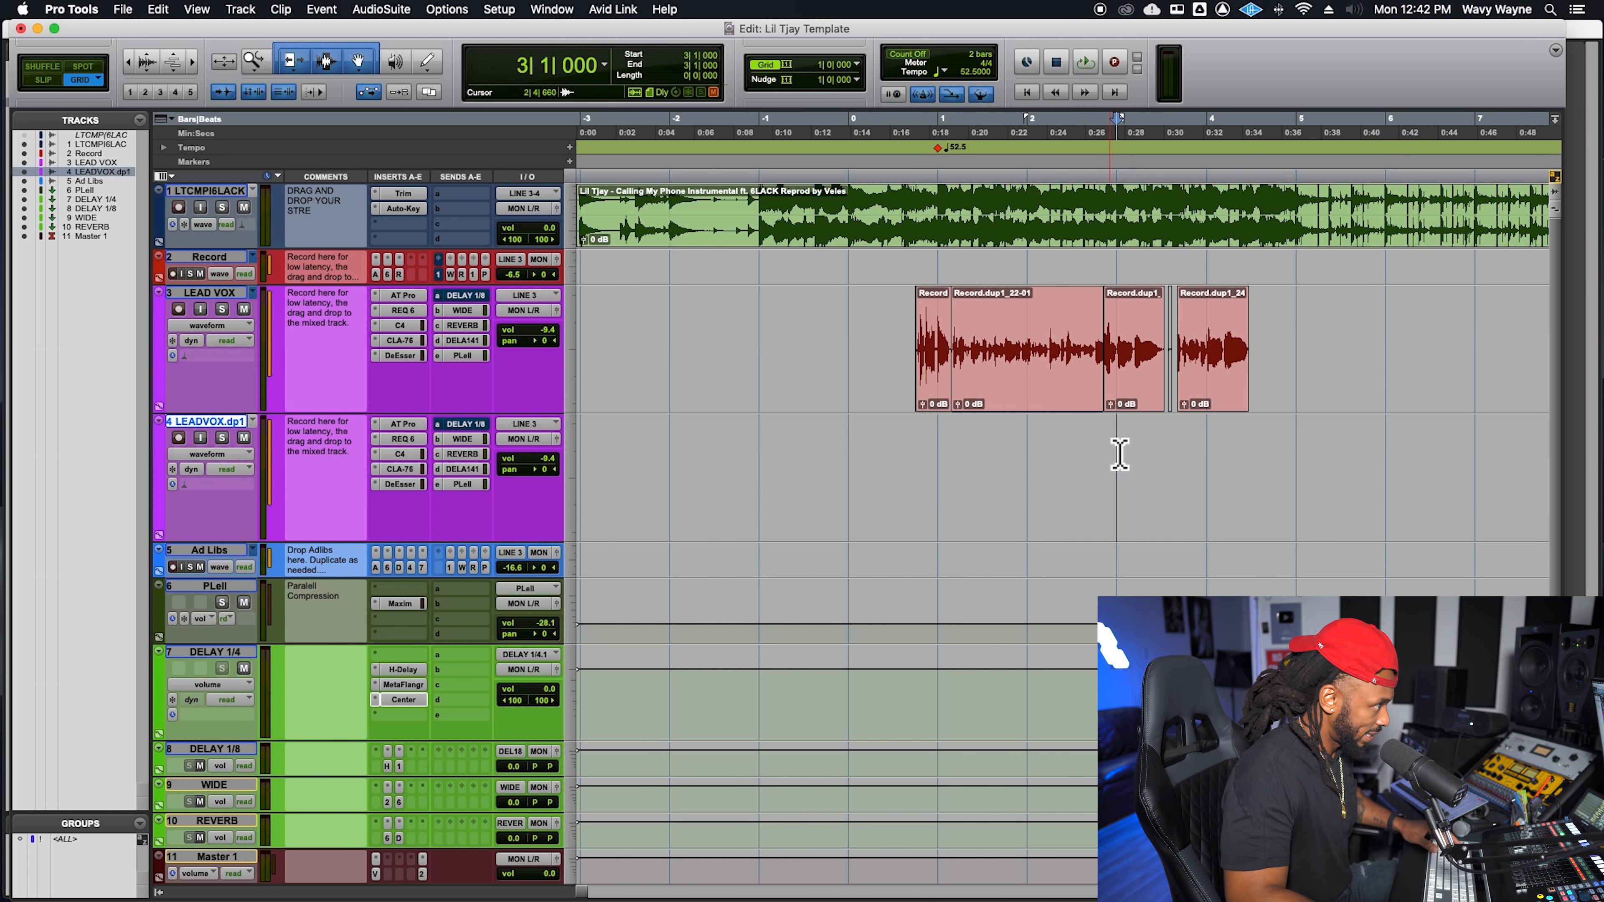
Step: Play the vocal from bar 3 and examine the phrase in the Record.dup1_23-01 clip up close
key("space")
key("t")
key("t")
key("t")
scroll(1116, 482, "right", 1)
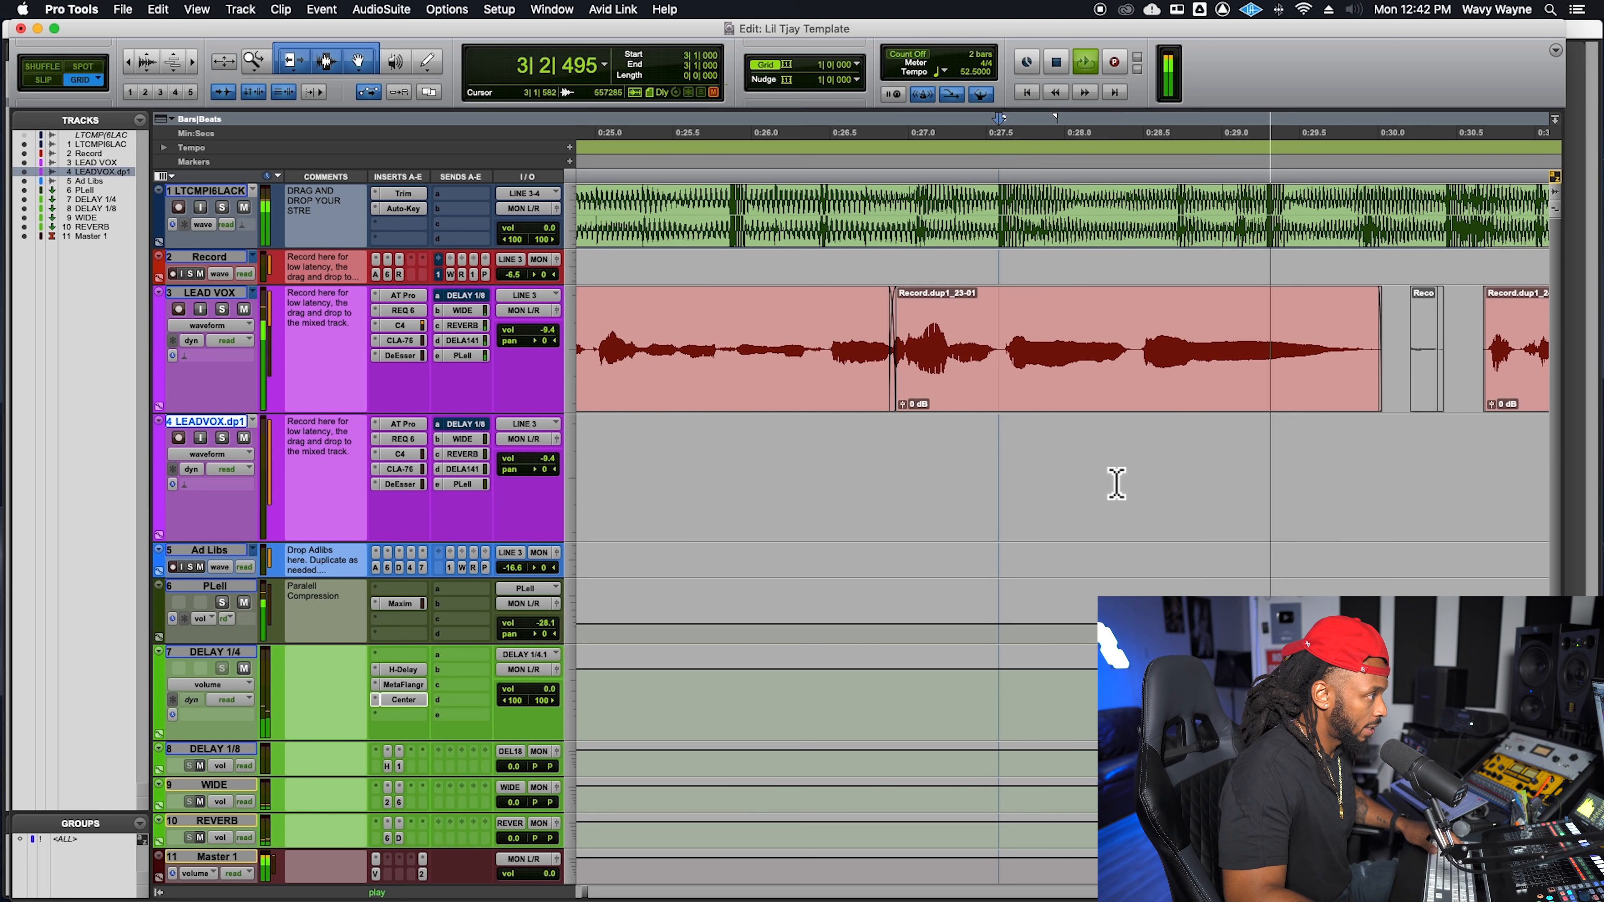
key("space")
Step: Place the cursor at bar 3 on LEAD VOX and set the grid value to 1/8 note
key("r")
key("r")
key("t")
left_click(1069, 329)
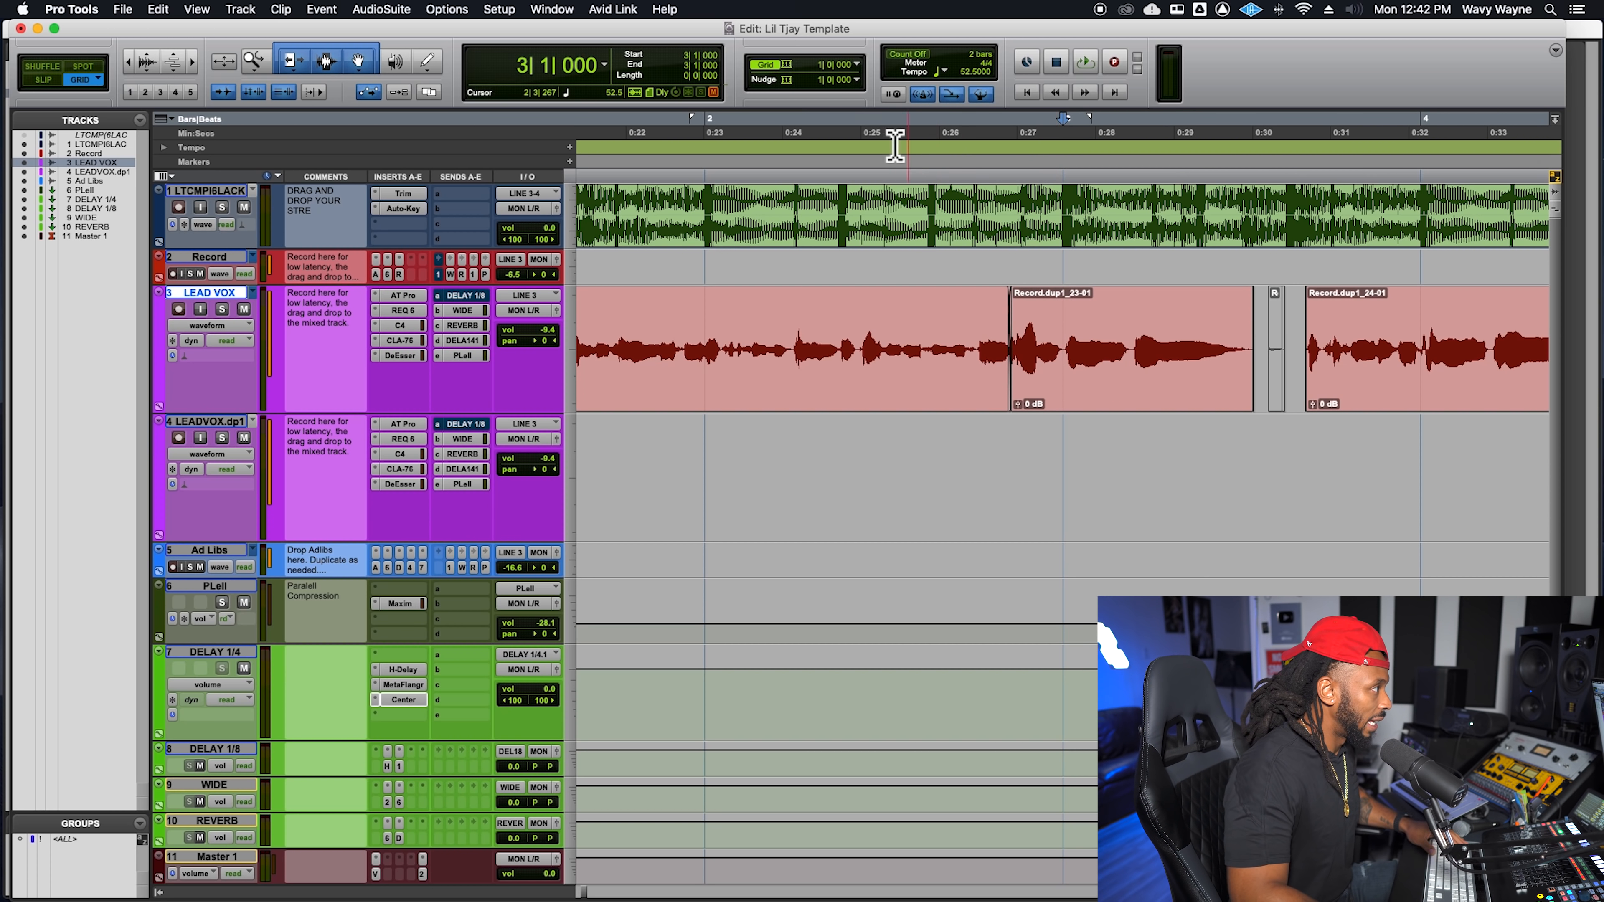
left_click(809, 68)
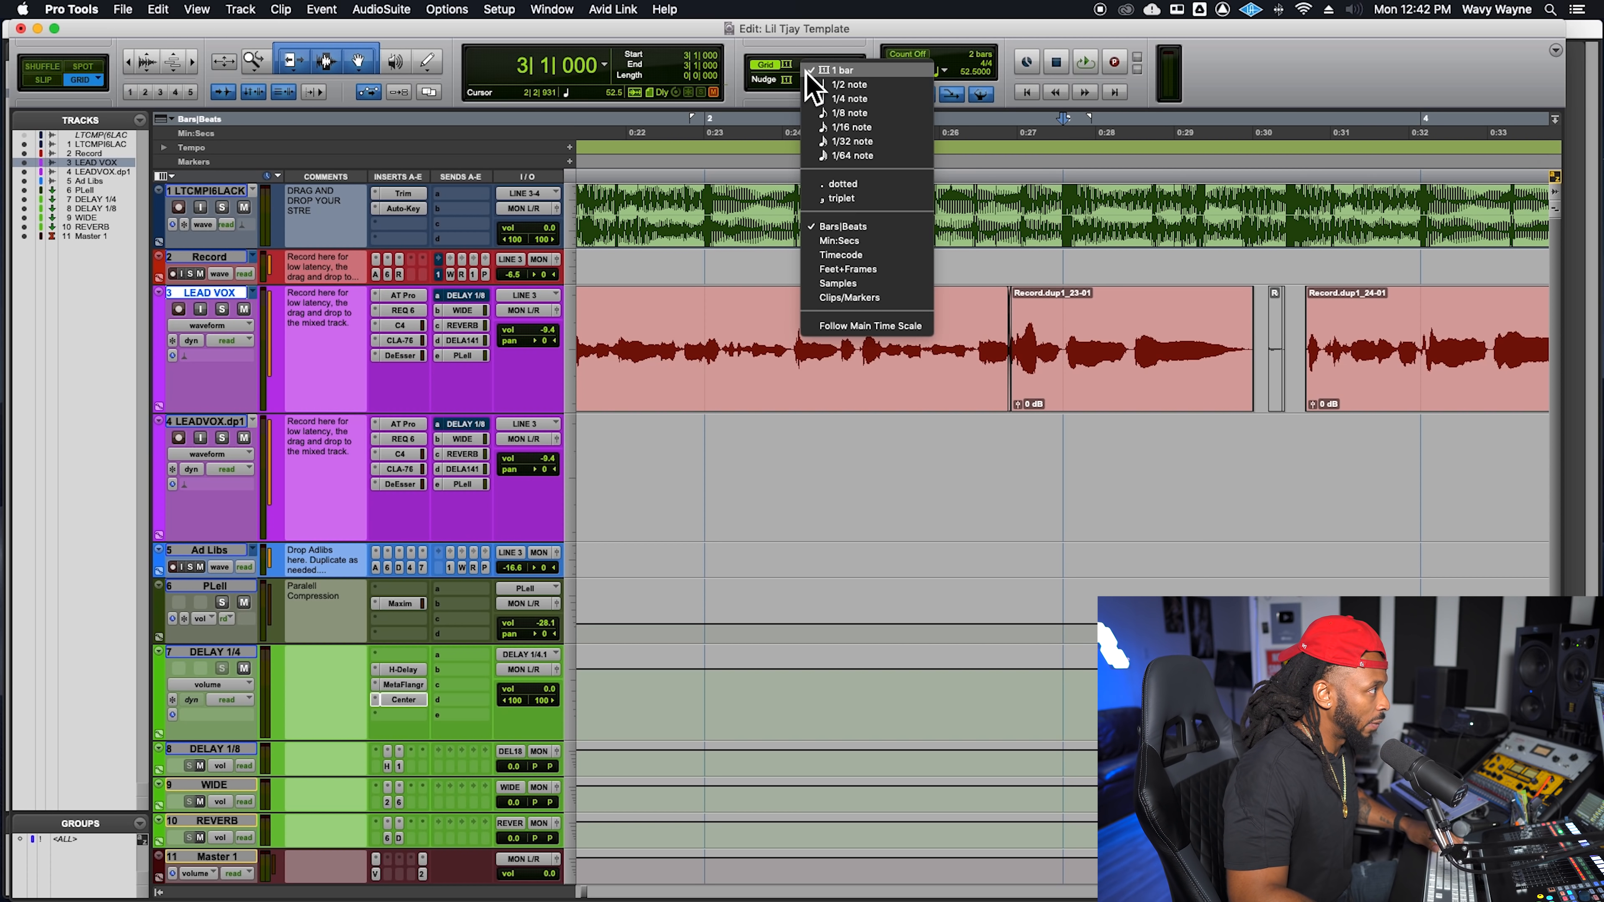
left_click(822, 114)
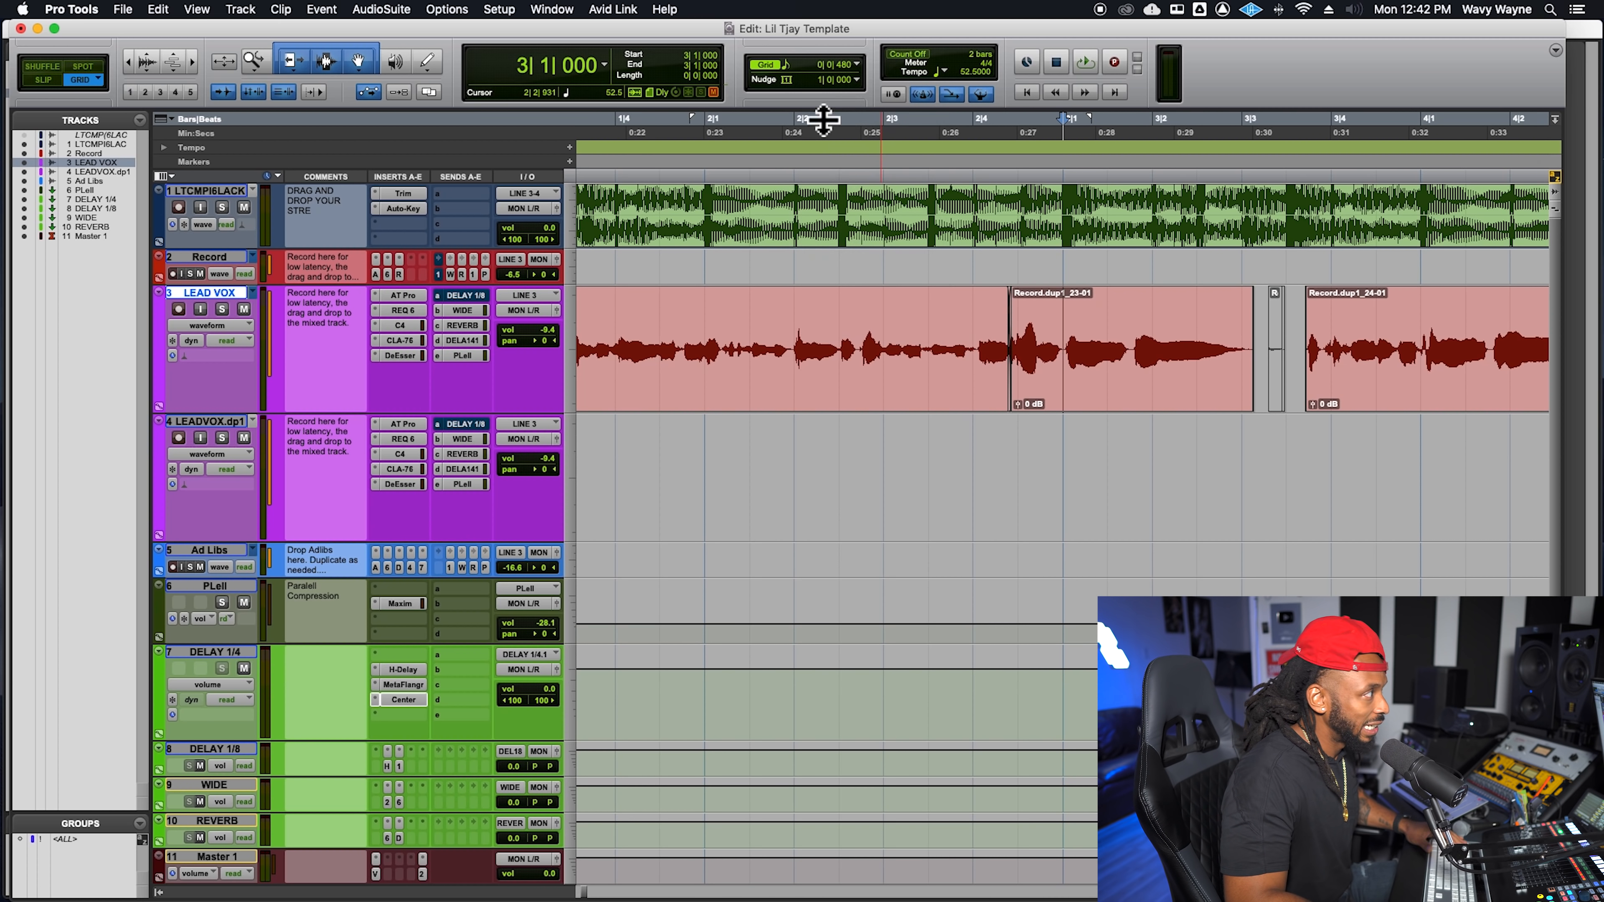
Step: Copy the LEAD VOX phrase from 3|1 to 3|3 and paste it onto LEADVOX.dp1 one beat later, at 3|2
left_click_drag(1073, 343, 1264, 388)
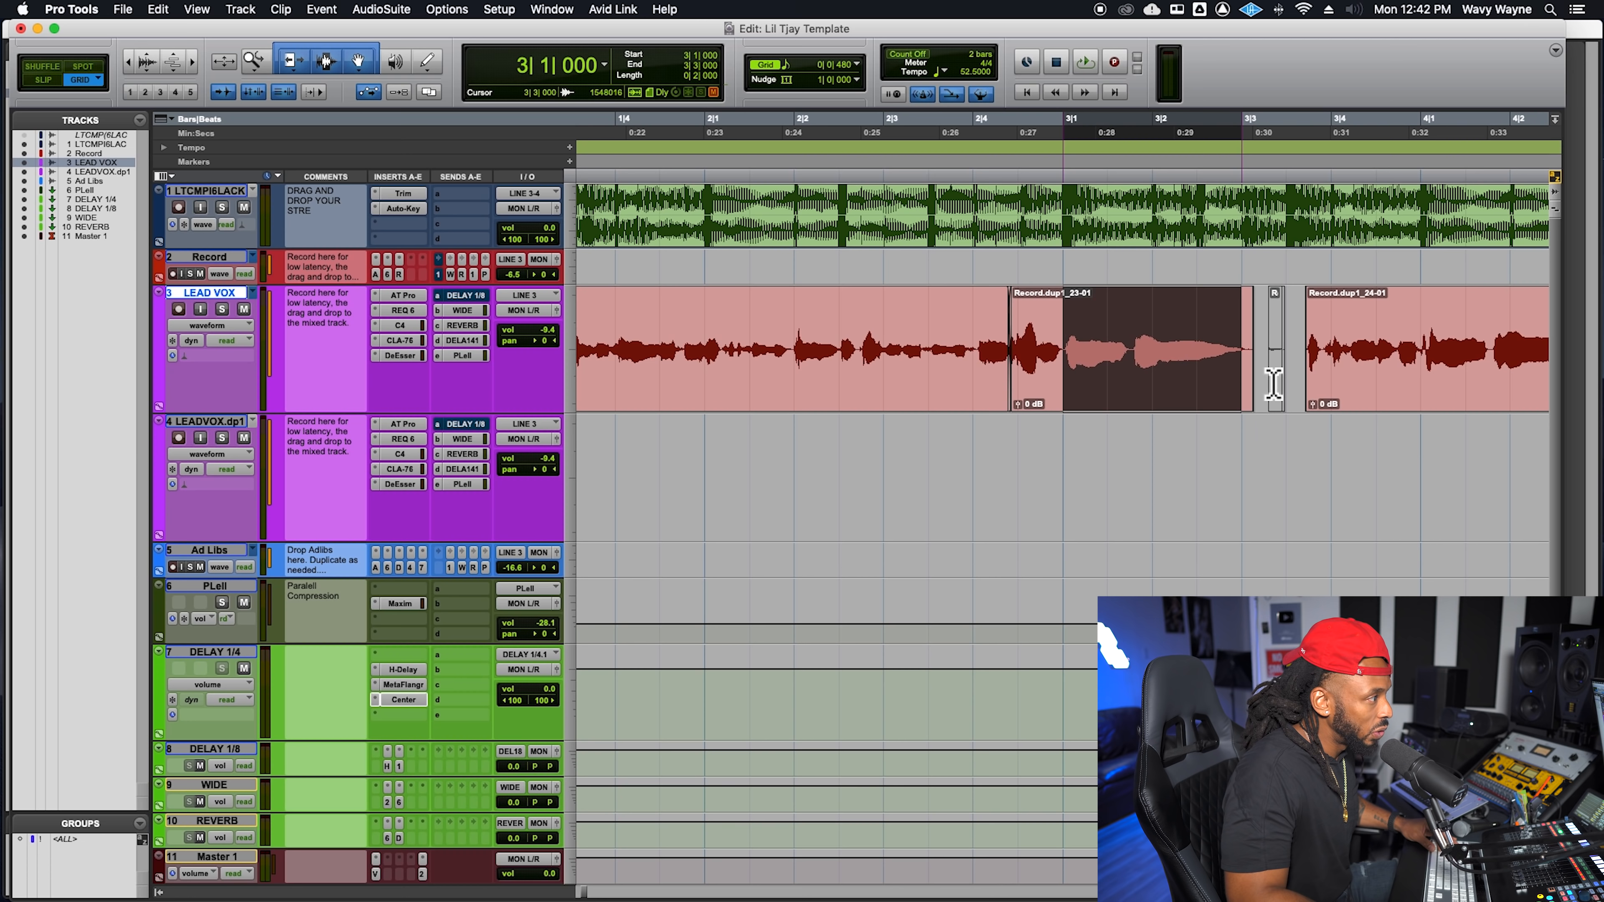
left_click(1164, 470)
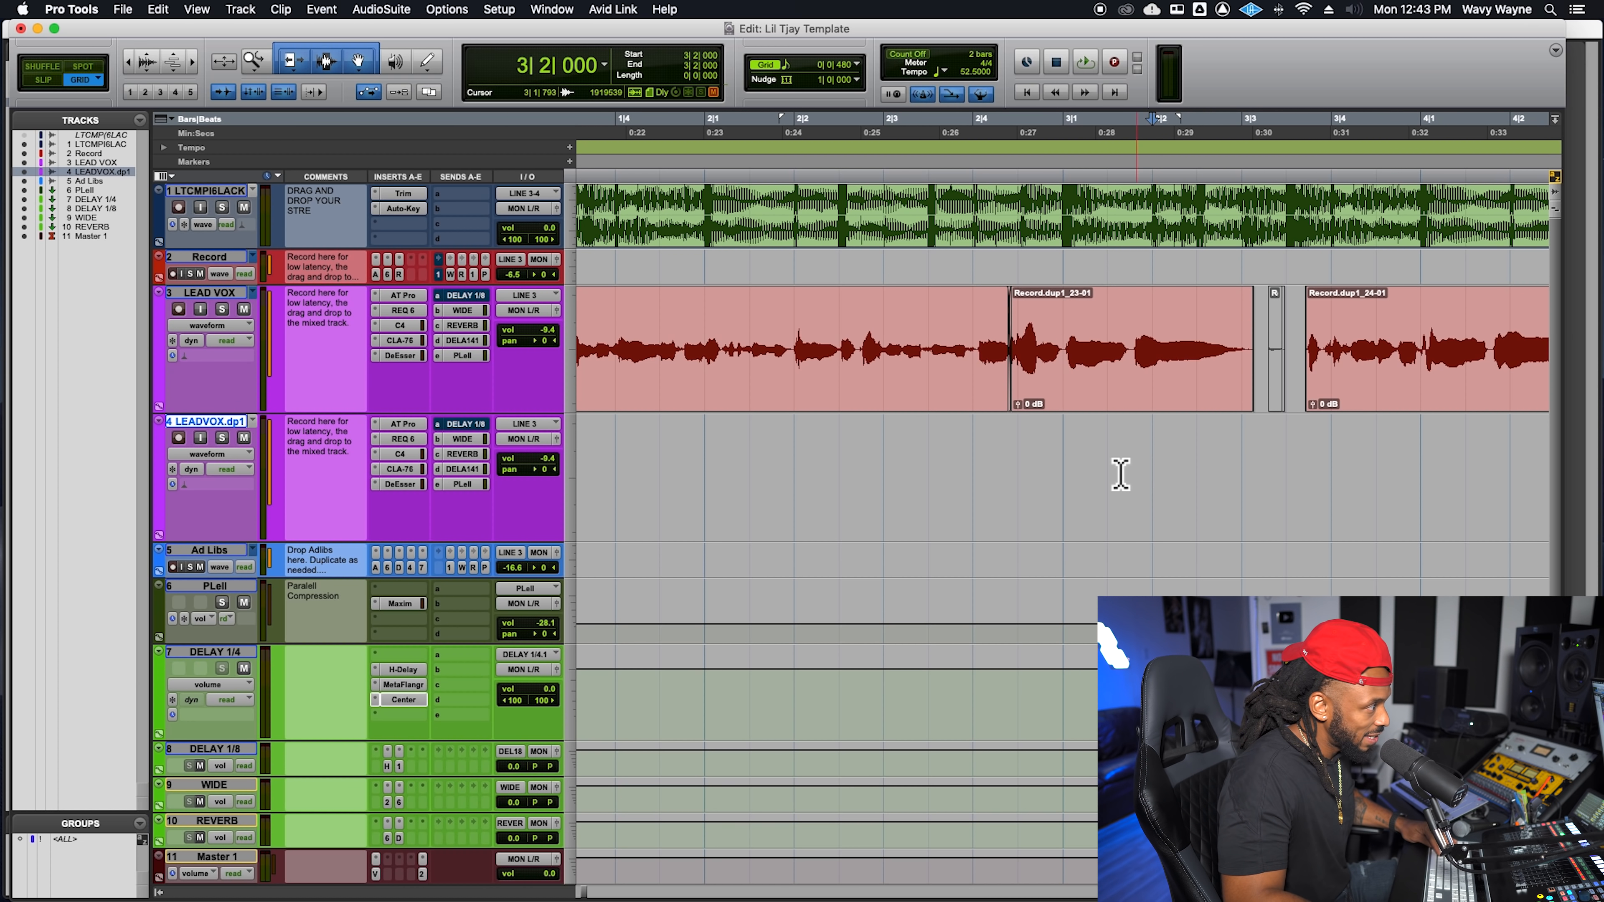
key("super+v")
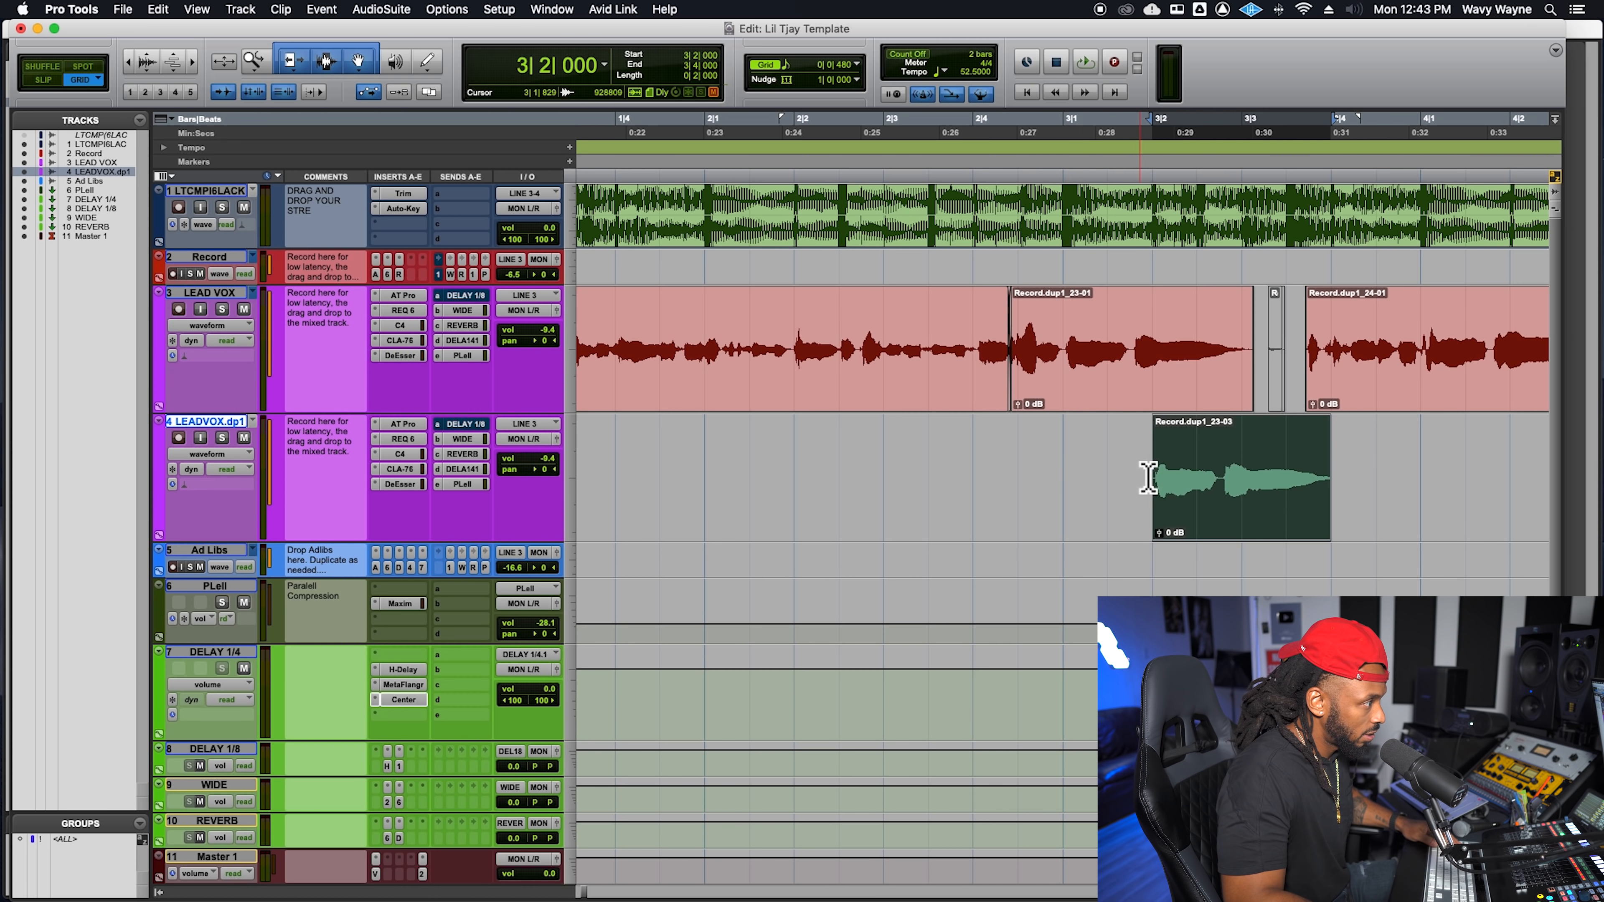
Step: Play the copied phrase against the lead vocal from 2|4|480, return the cursor to bar 3 and save the session
left_click(1029, 477)
key("space")
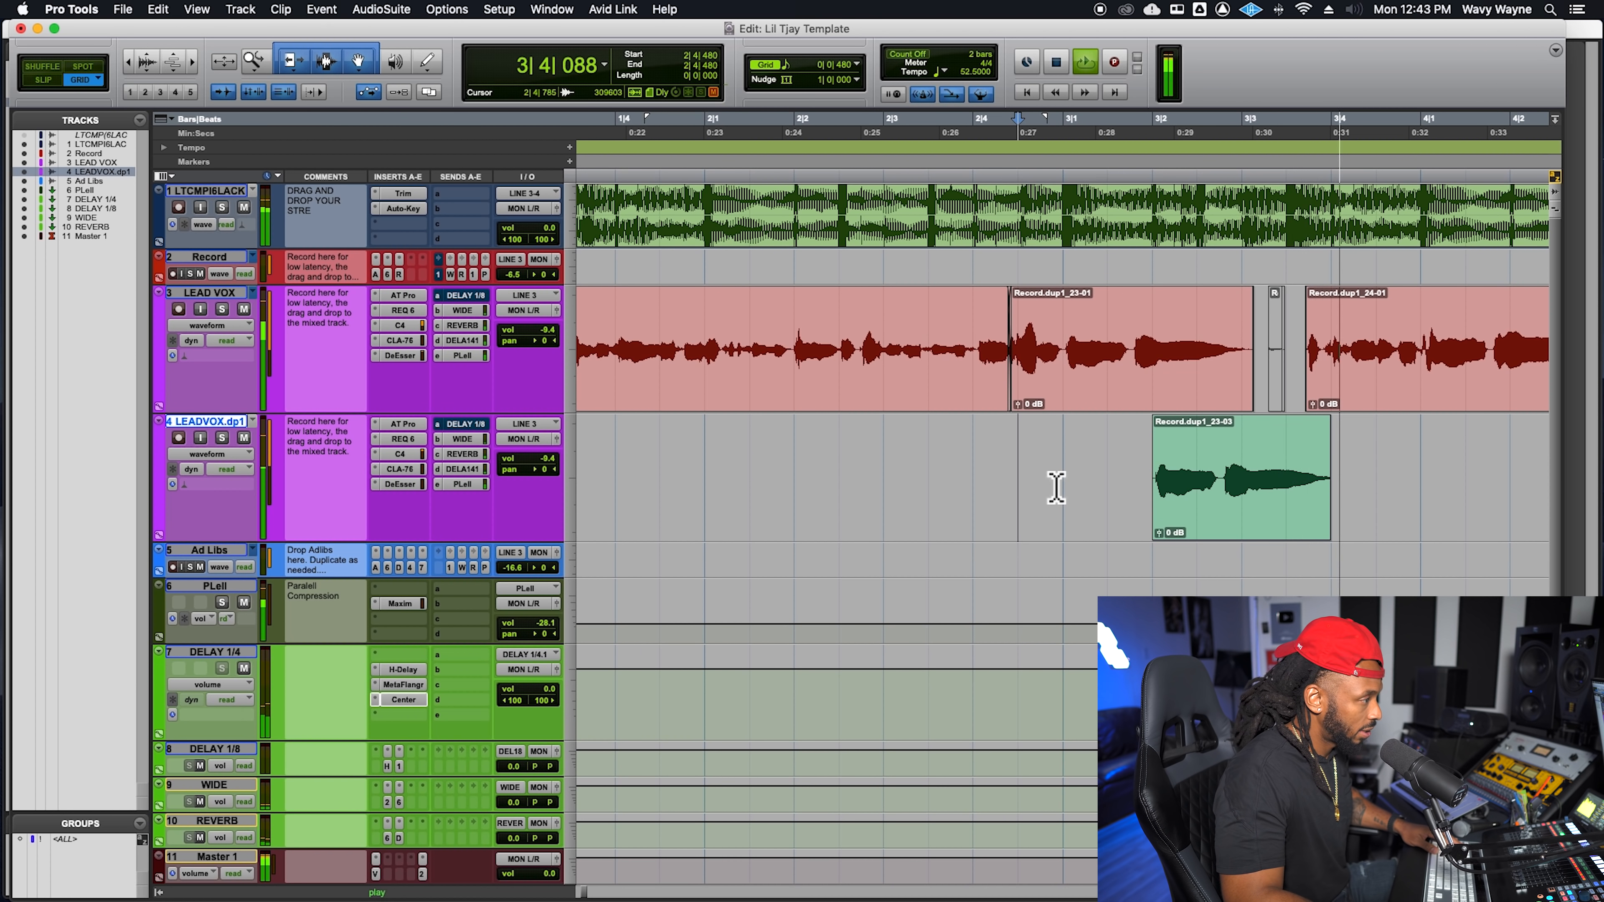
key("space")
key("space")
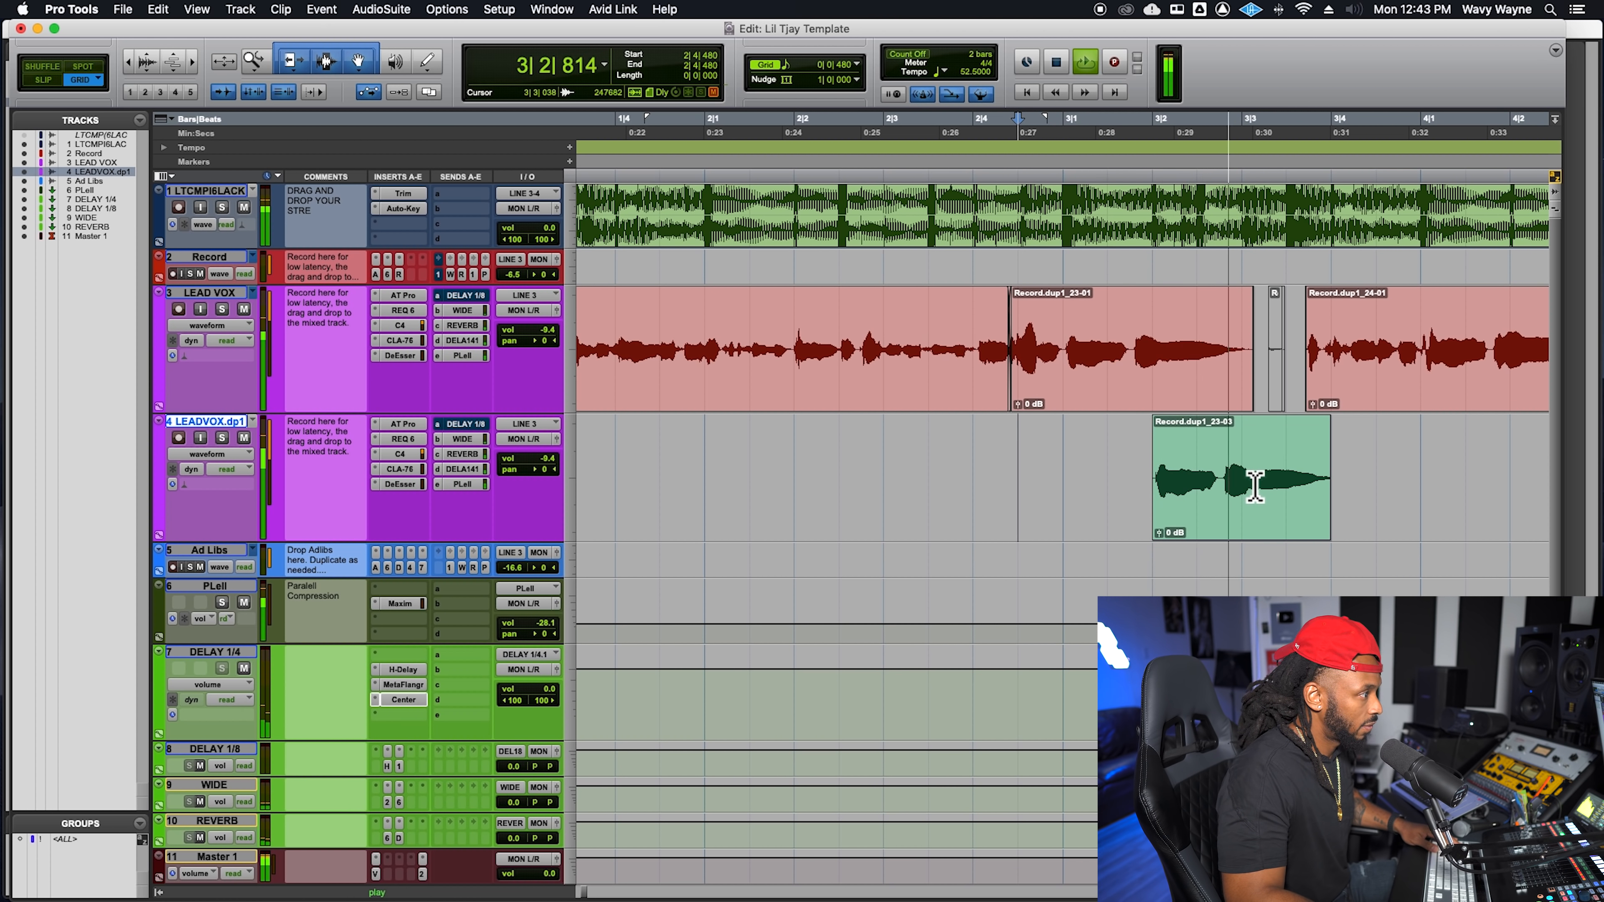
key("space")
left_click(1066, 477)
key("super+s")
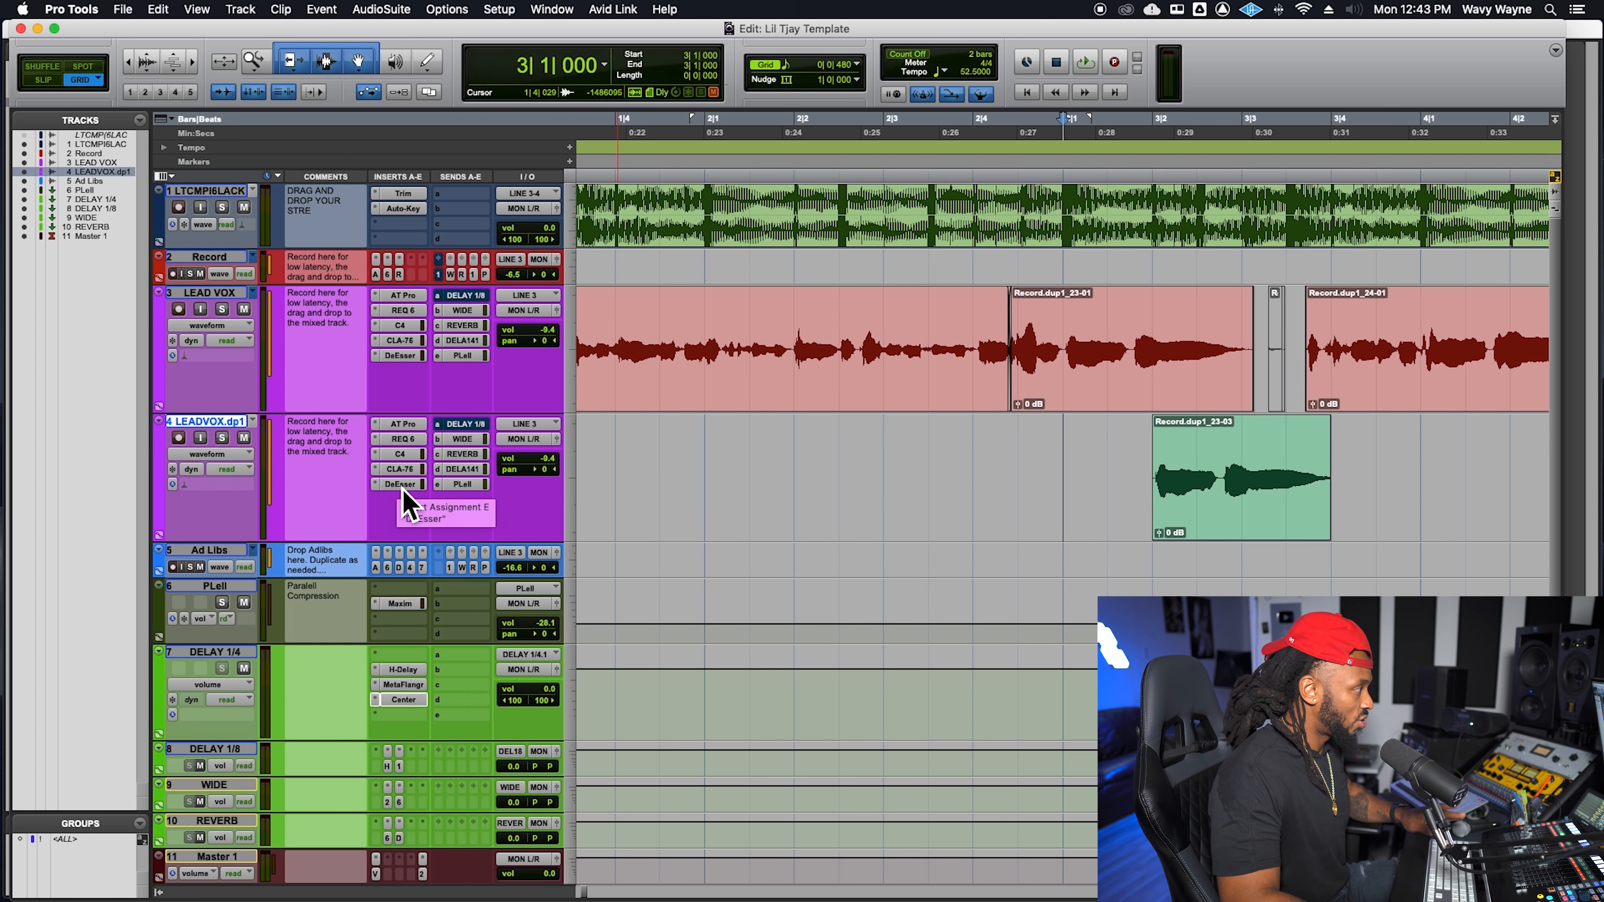
Step: Show the Inserts F-J column and add EchoBoy (mono/stereo) after Enhancer on LEADVOX.dp1
right_click(418, 180)
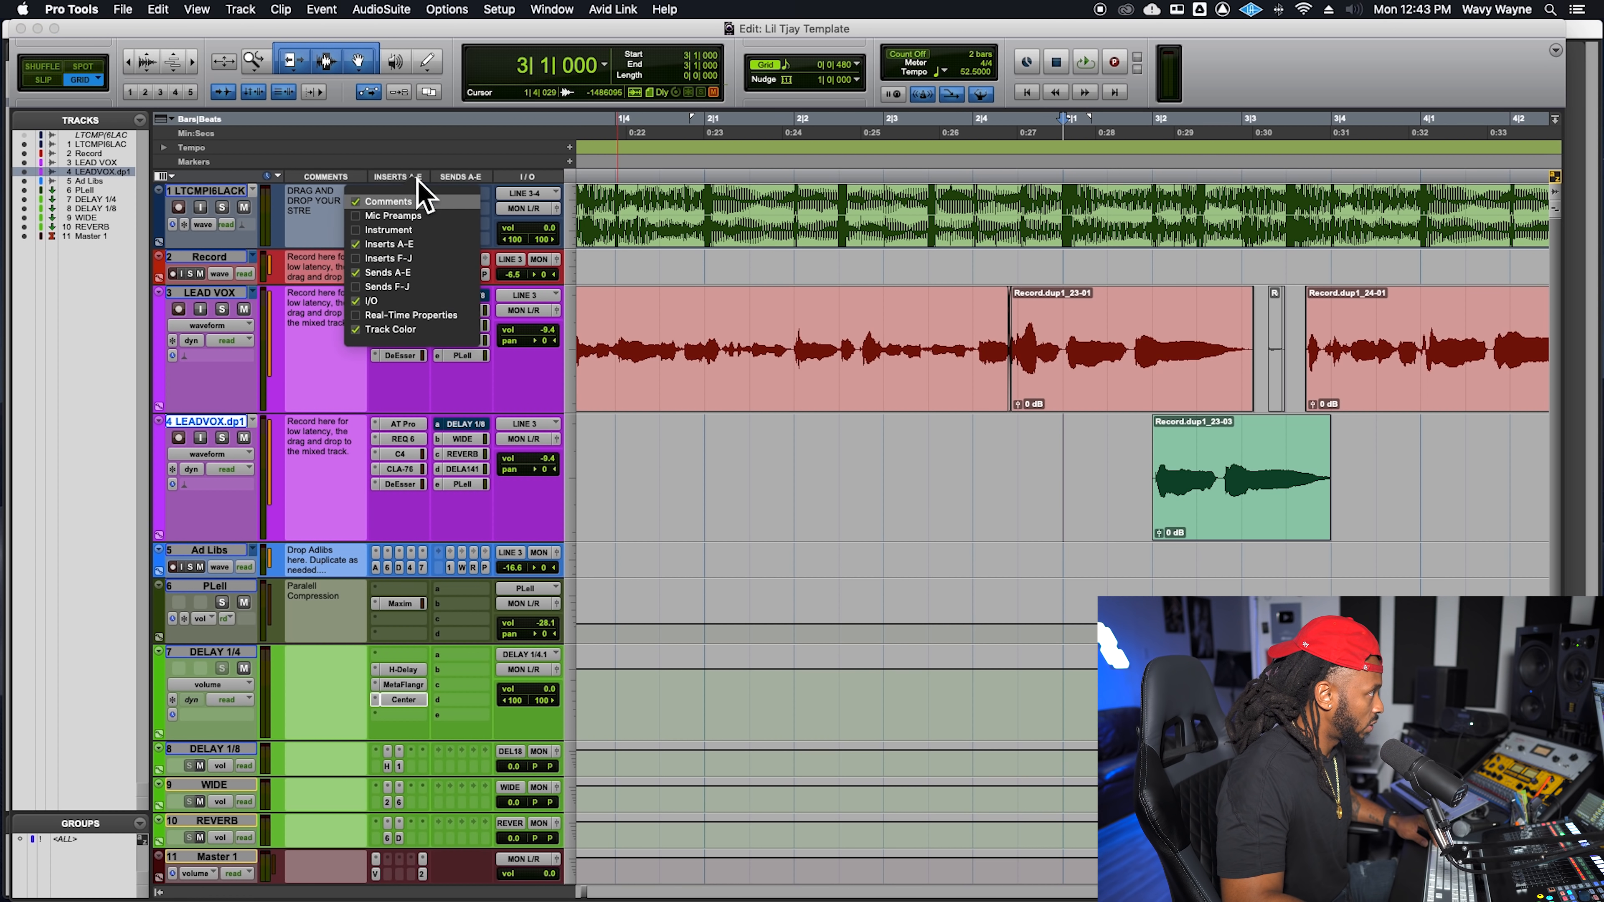
left_click(424, 260)
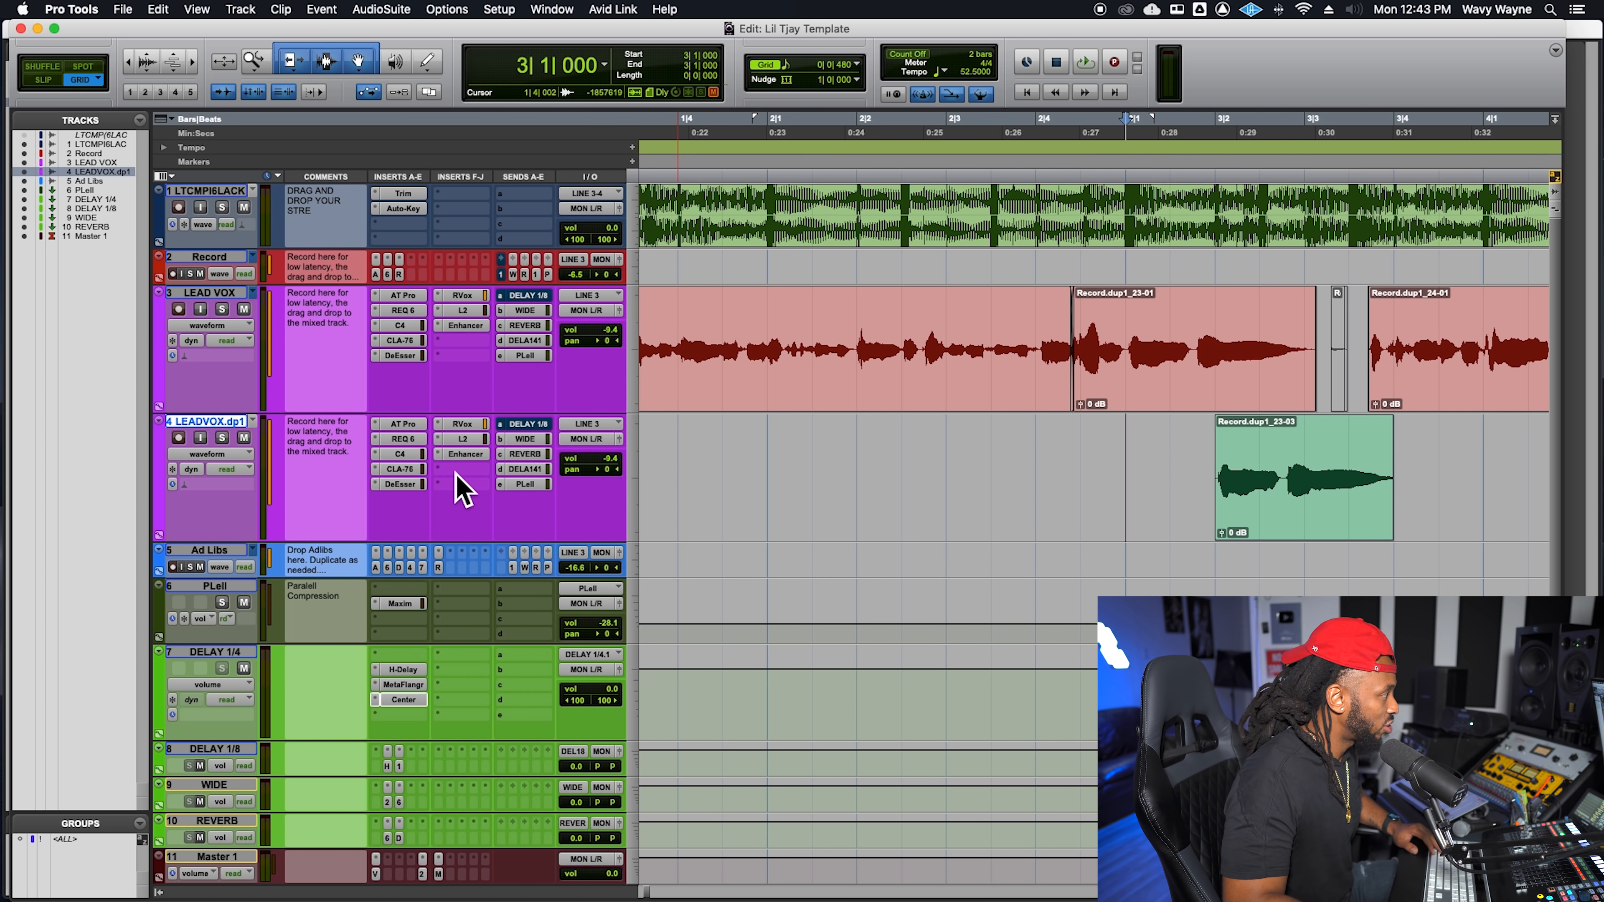
left_click(460, 486)
mouse_move(489, 477)
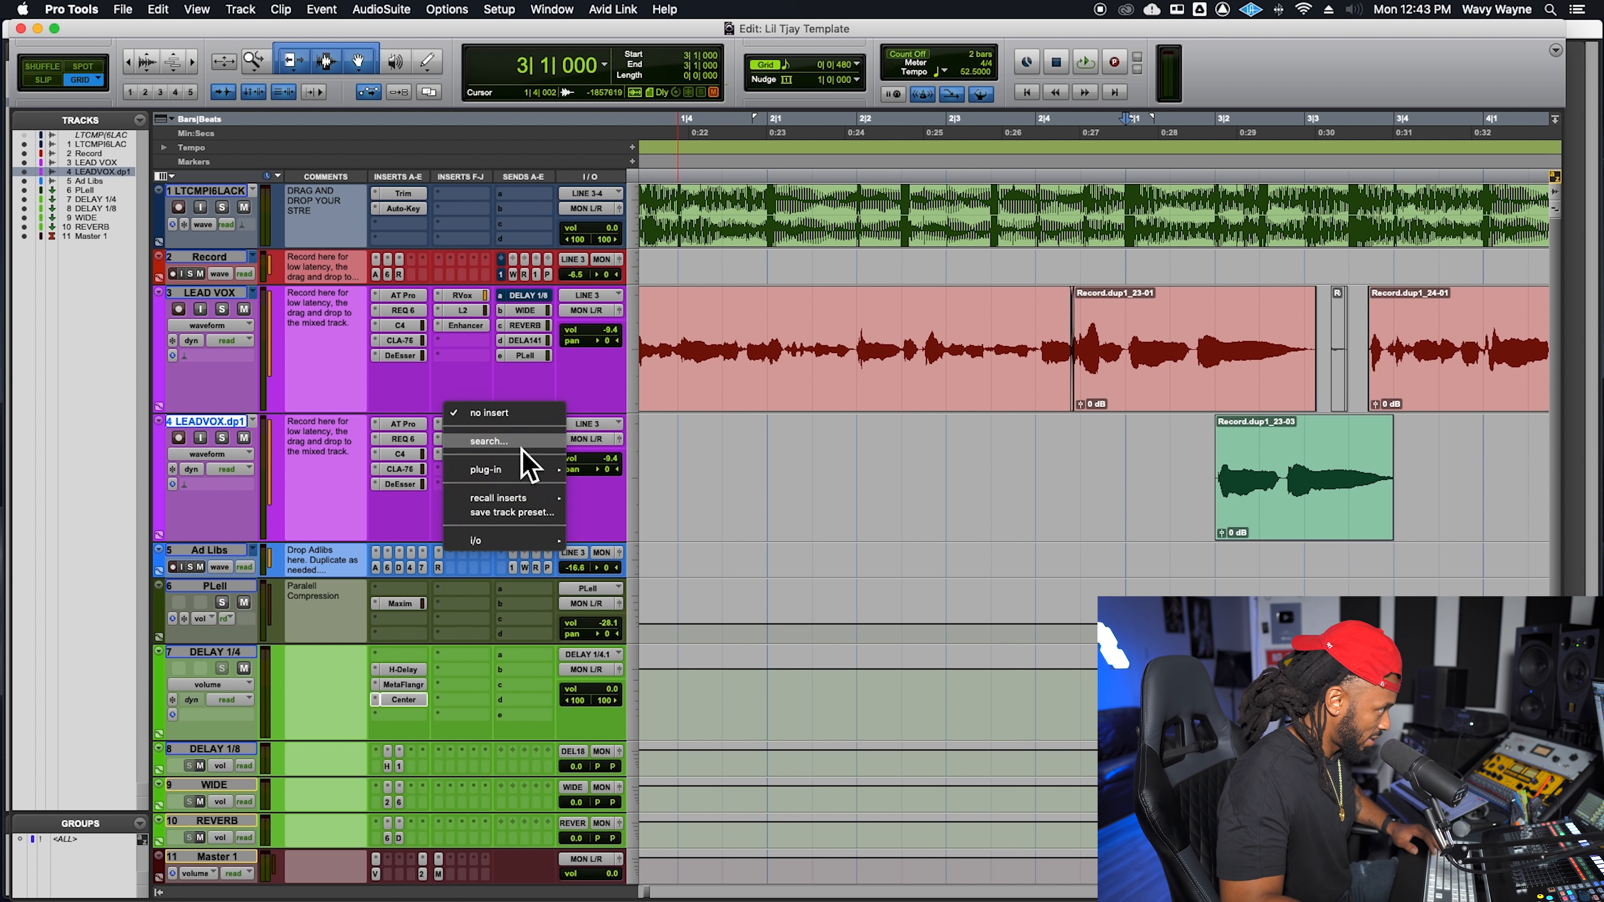
key("Escape")
type("ech")
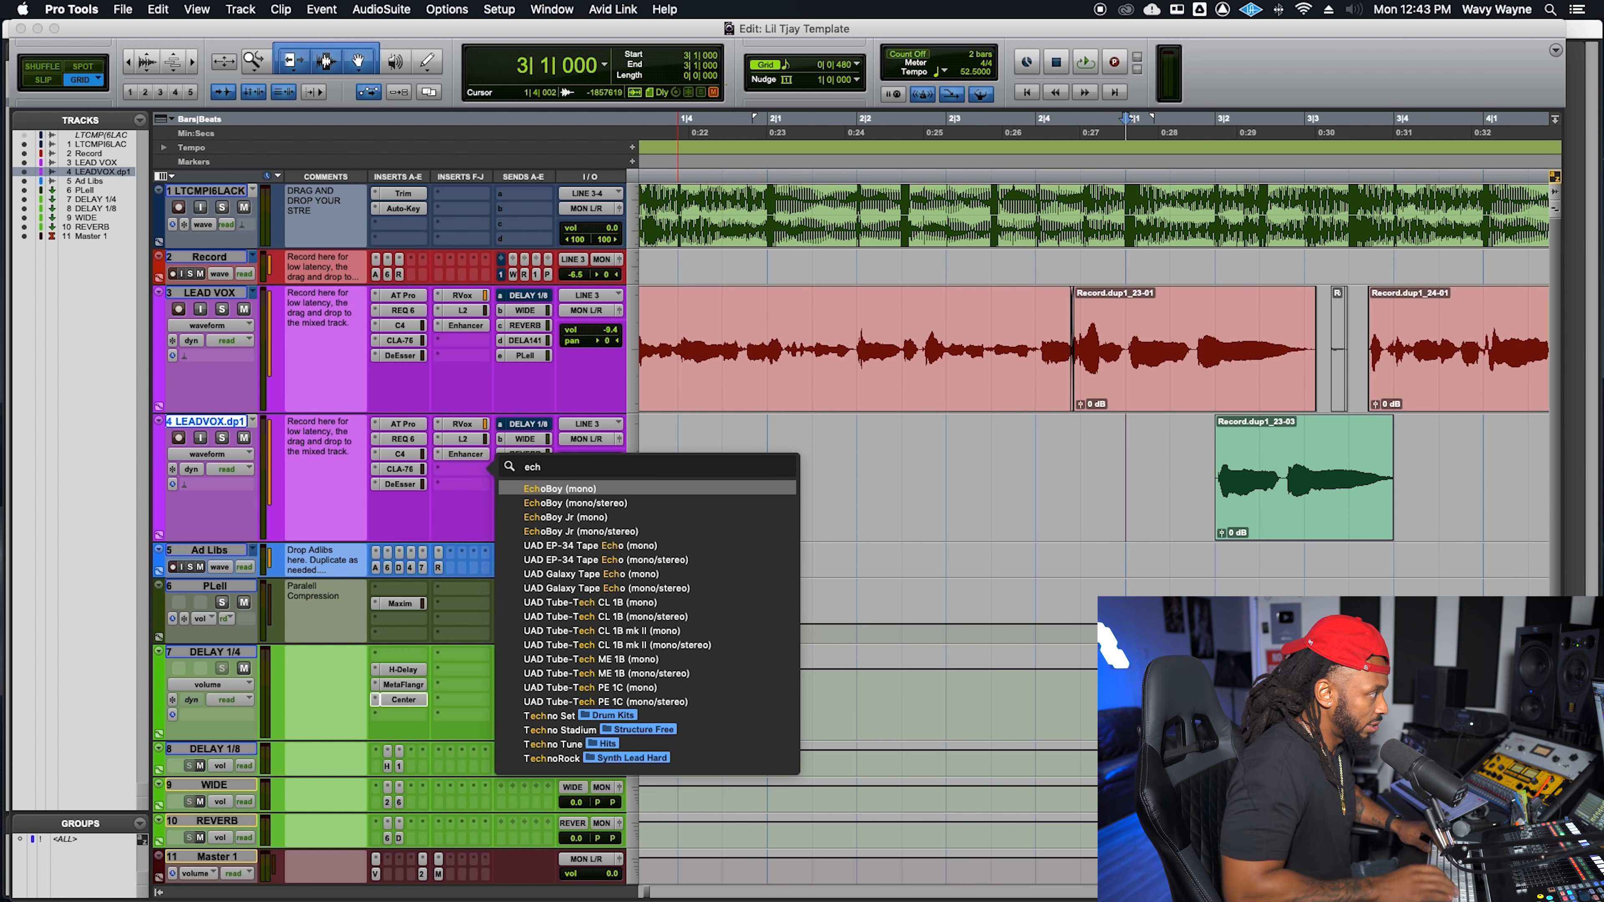
left_click(542, 505)
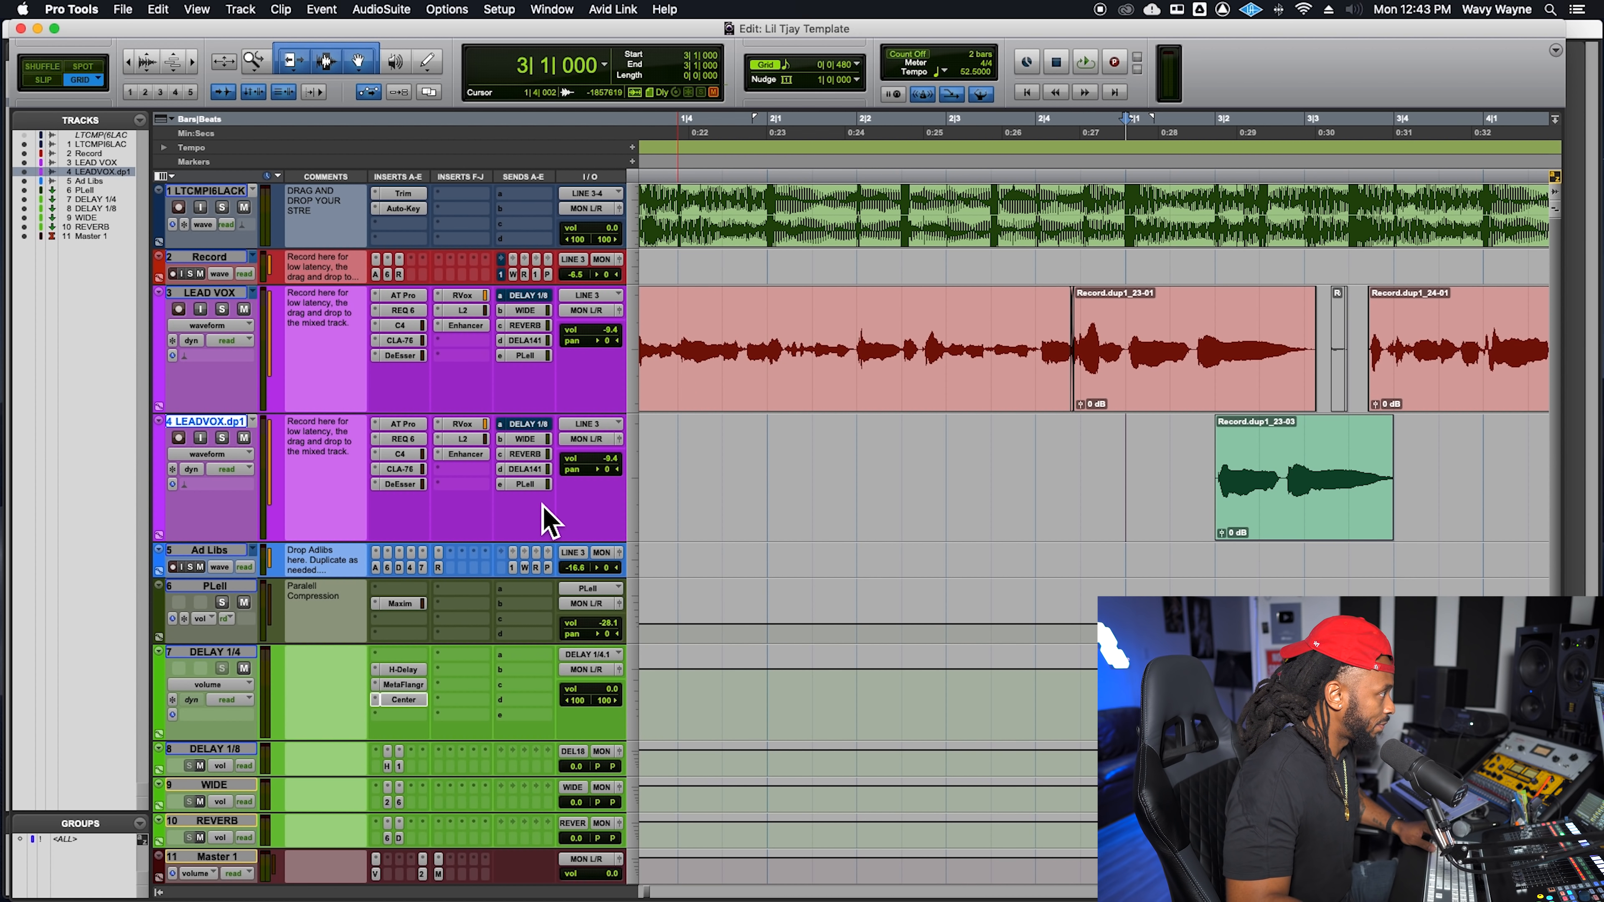
Step: Raise EchoBoy's Feedback and move its window clear of the copied vocal clip
left_click(709, 458)
left_click_drag(799, 433, 530, 244)
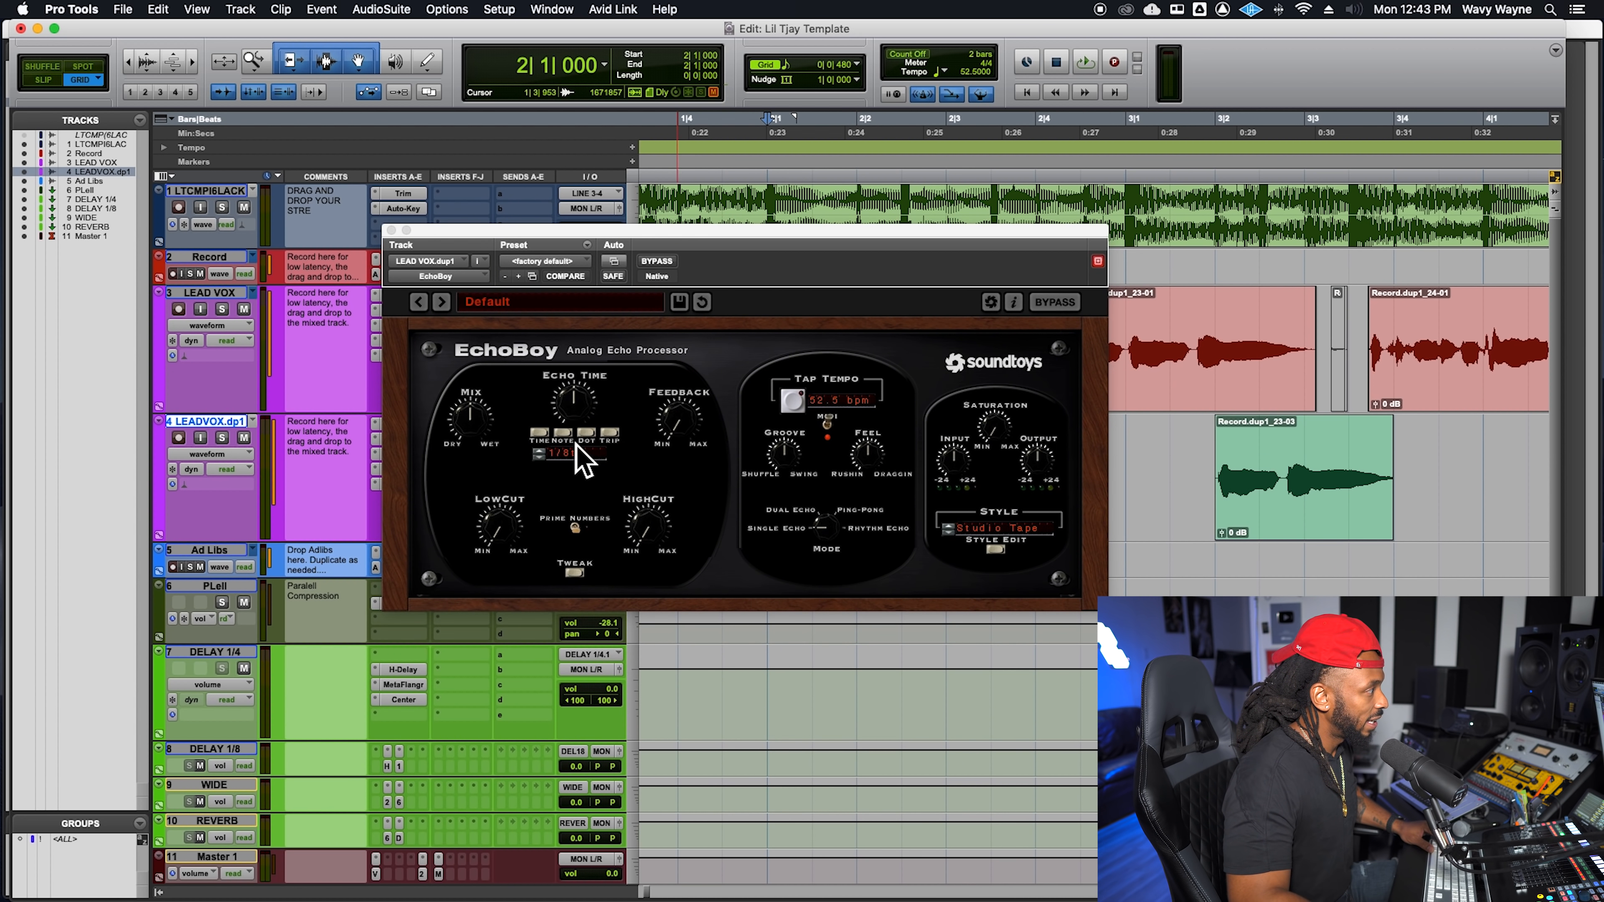
left_click_drag(677, 432, 700, 384)
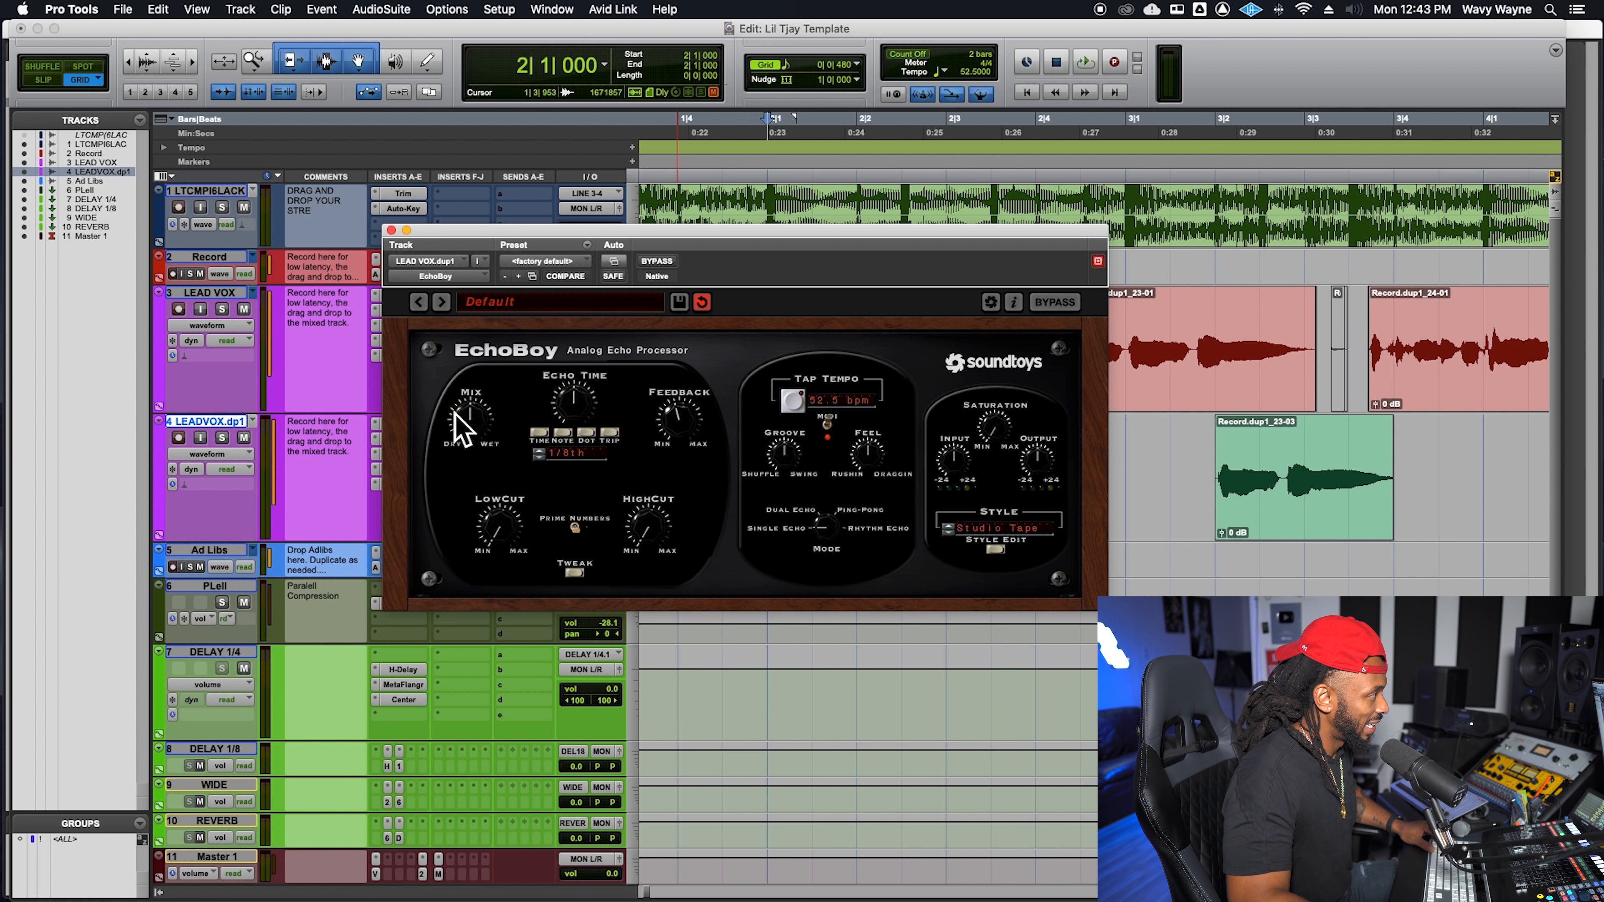
left_click_drag(578, 249, 620, 74)
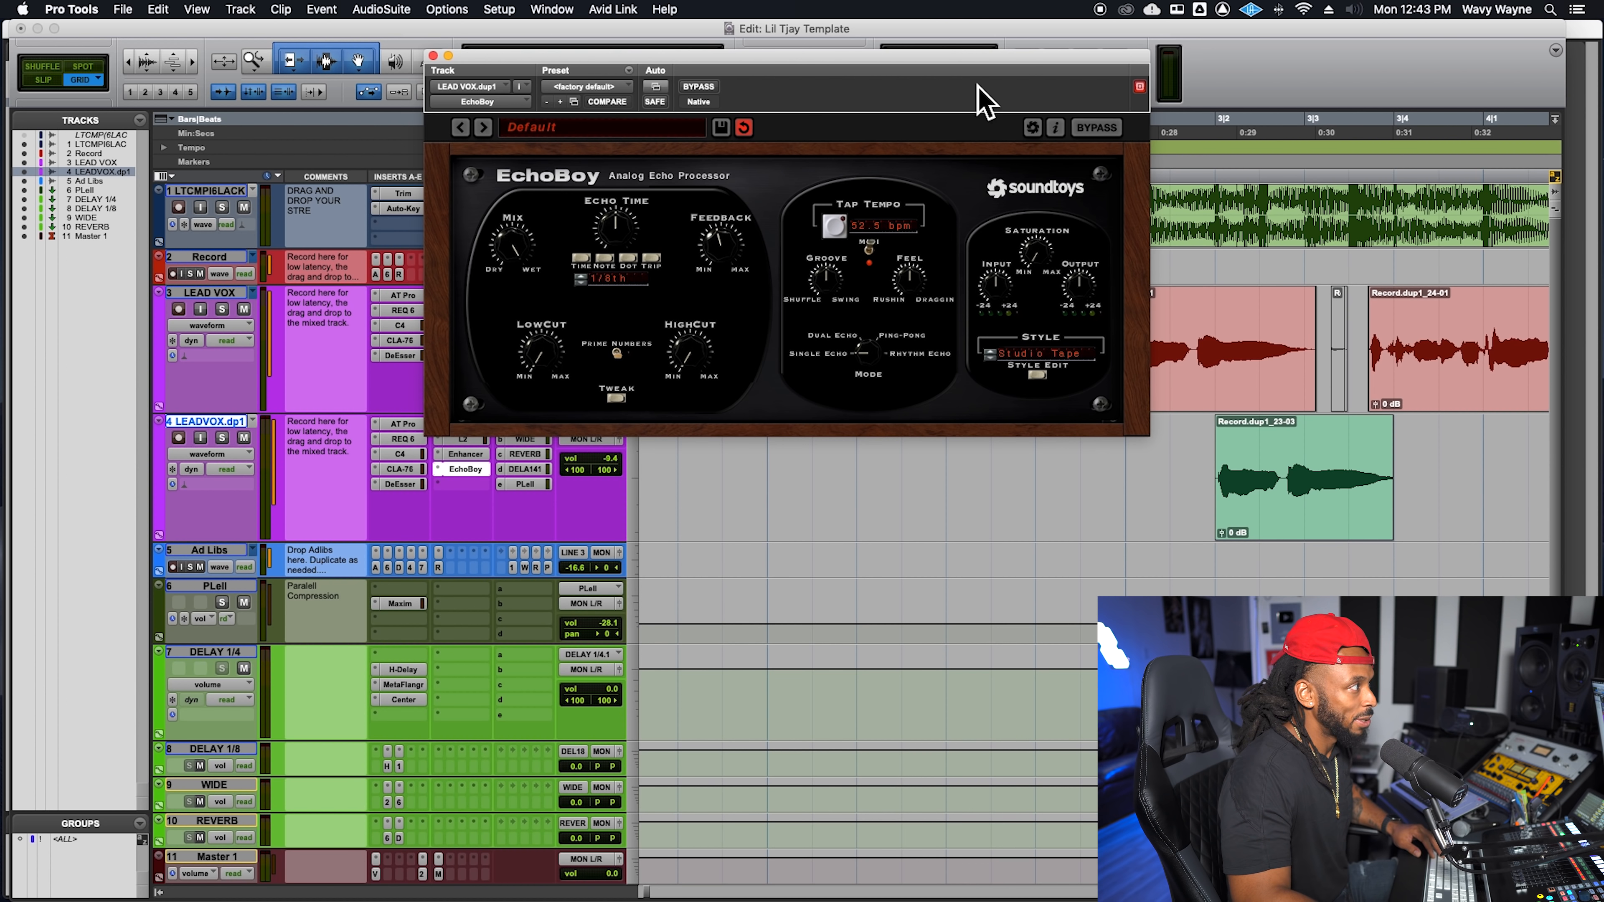
left_click_drag(992, 79, 899, 79)
Step: Play the copied phrase from just before bar 3 to hear EchoBoy's 1/8th echo, and stop playback
left_click(1281, 502)
left_click(1082, 480)
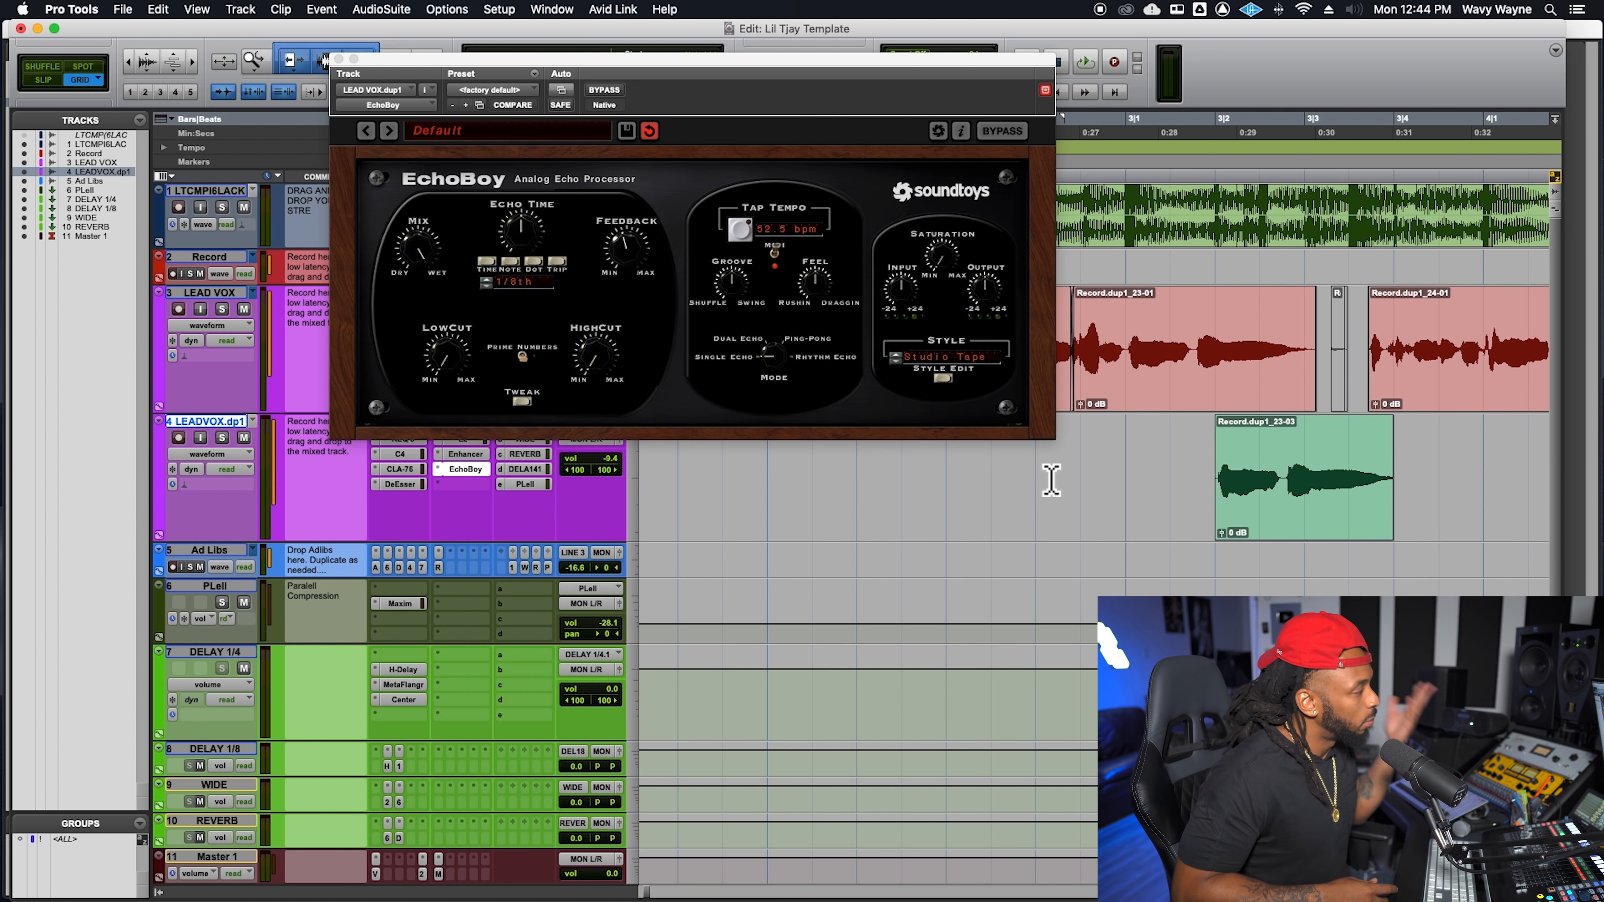
key("space")
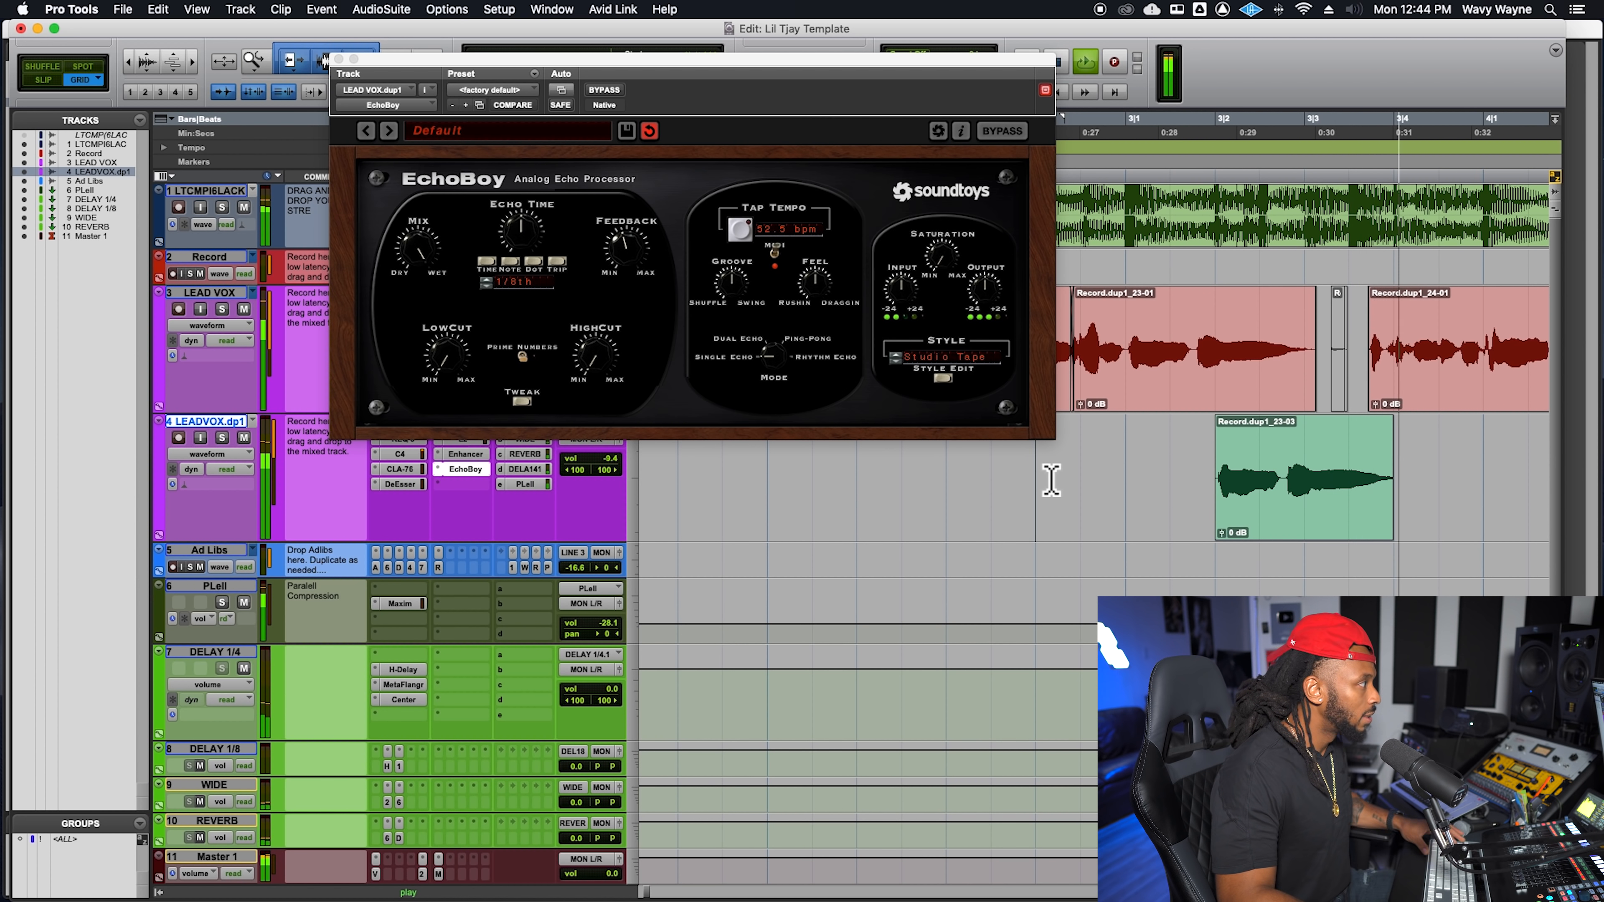
key("space")
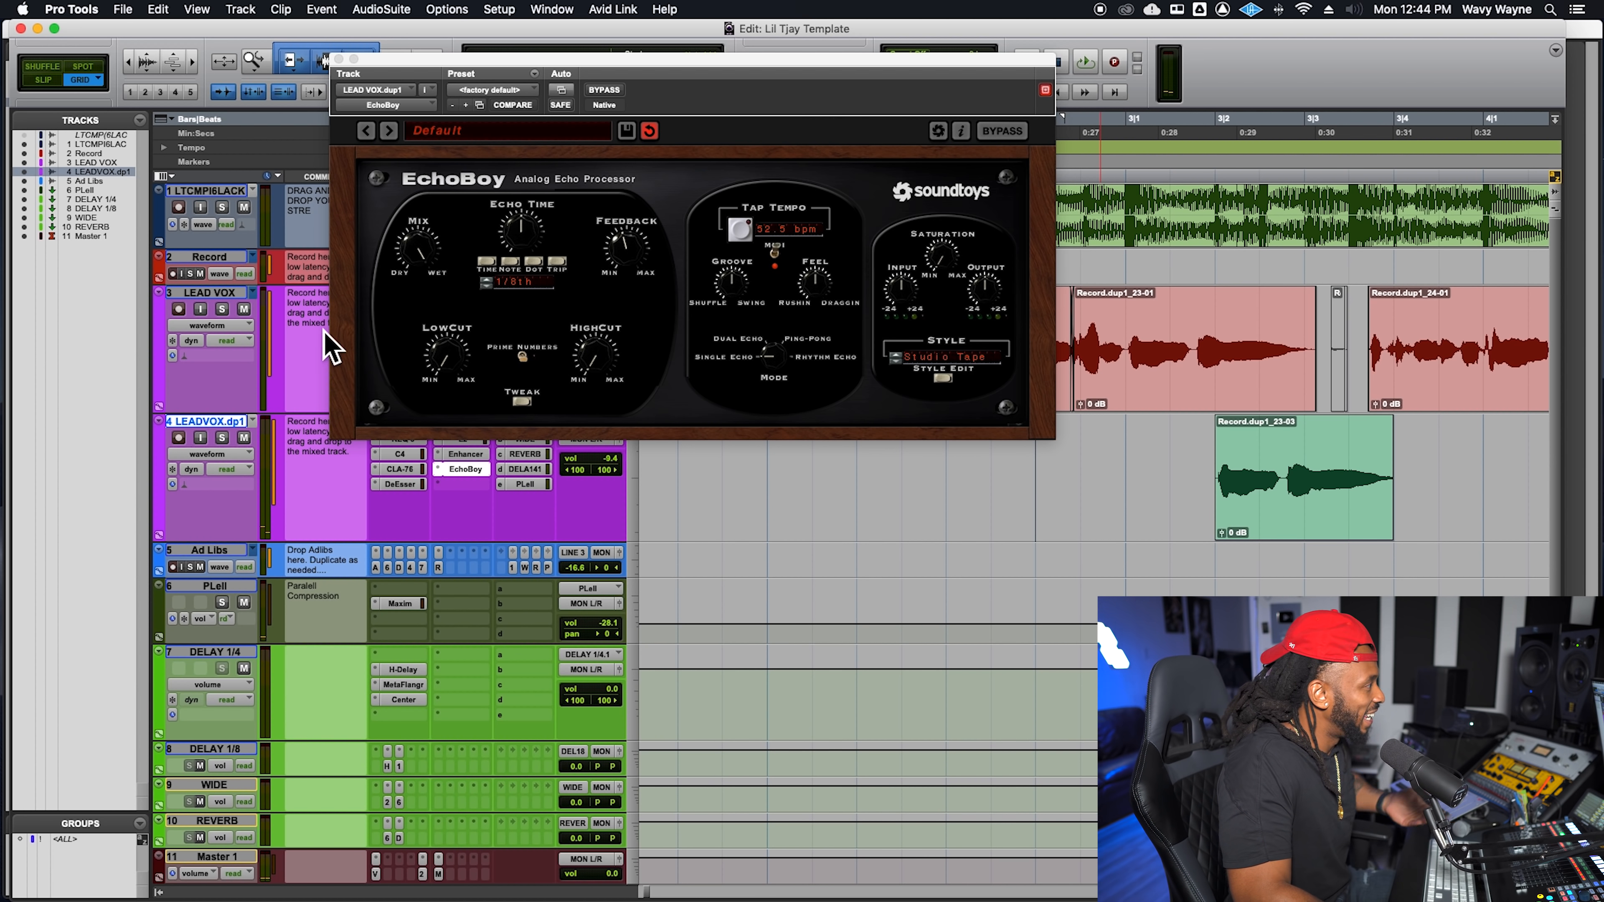
Step: Set EchoBoy's echo time to 1/16th and lower its Mix while playing the phrase
left_click(487, 286)
left_click(487, 286)
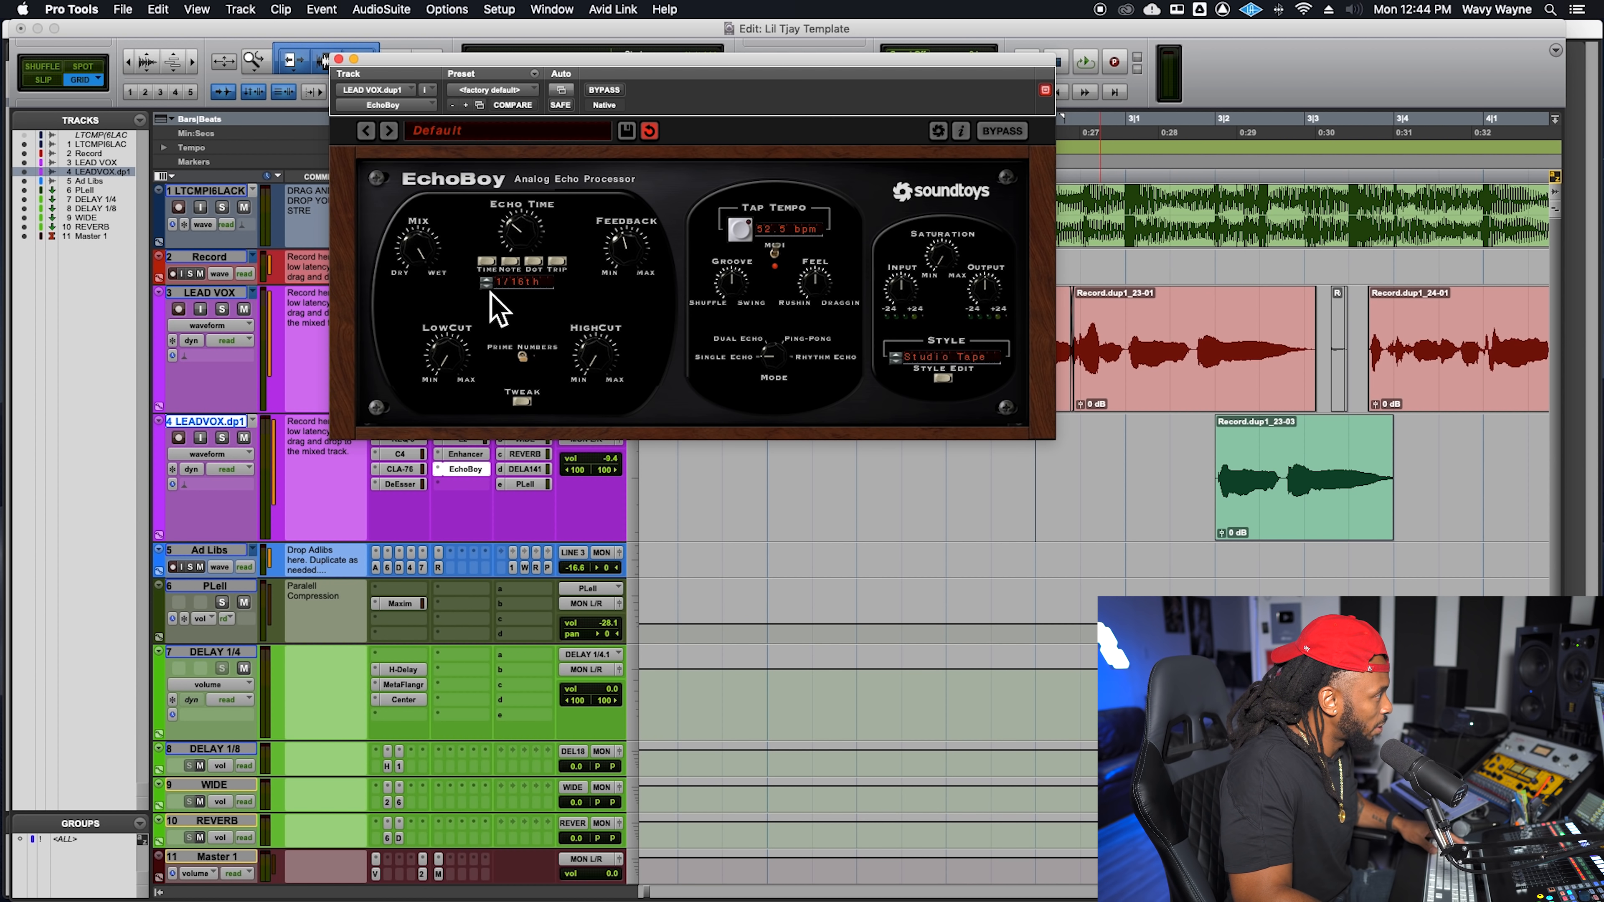
key("space")
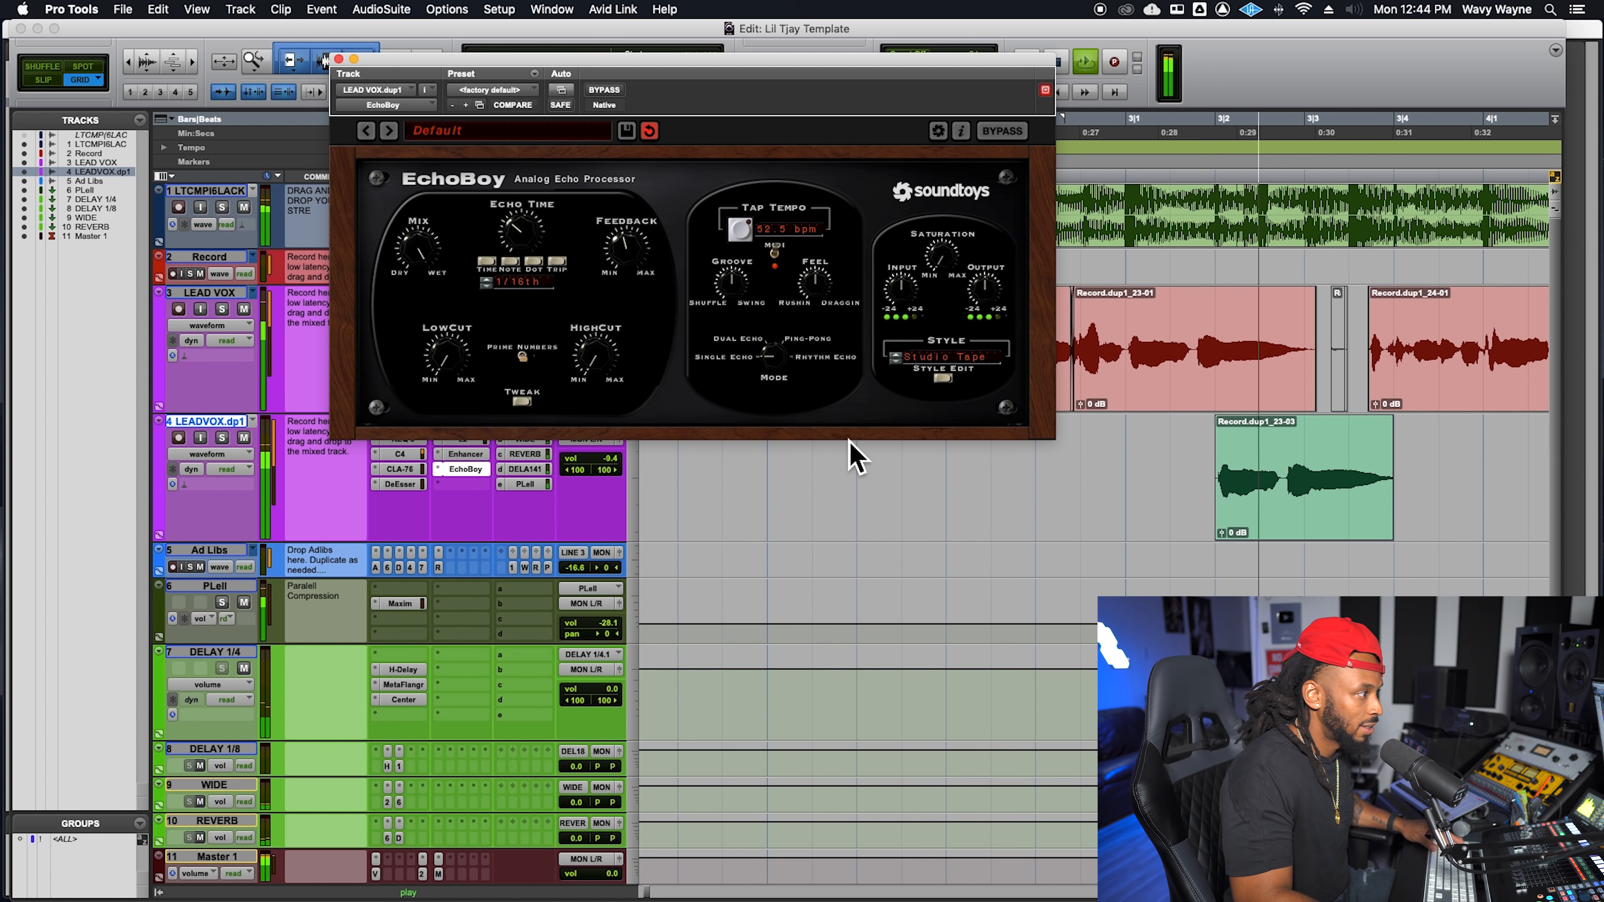
left_click_drag(407, 254, 408, 274)
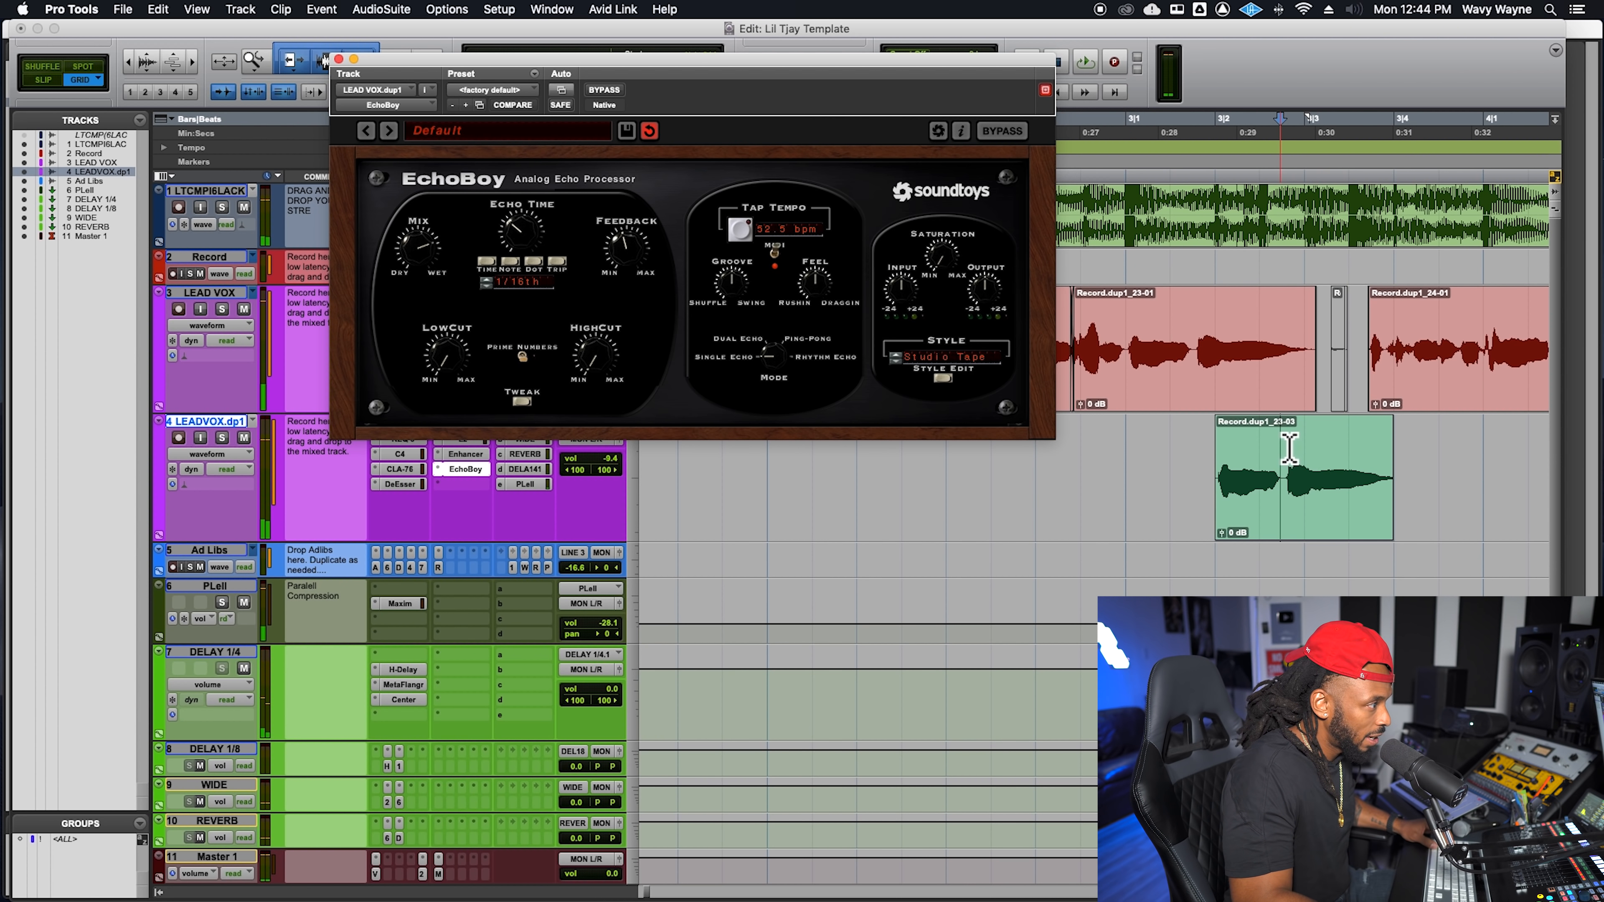
Step: Trim the copied clip's start to just before its second note, and play from bar 3 with EchoBoy at 1/8th
key("a")
left_click(1158, 466)
left_click(1141, 466)
key("space")
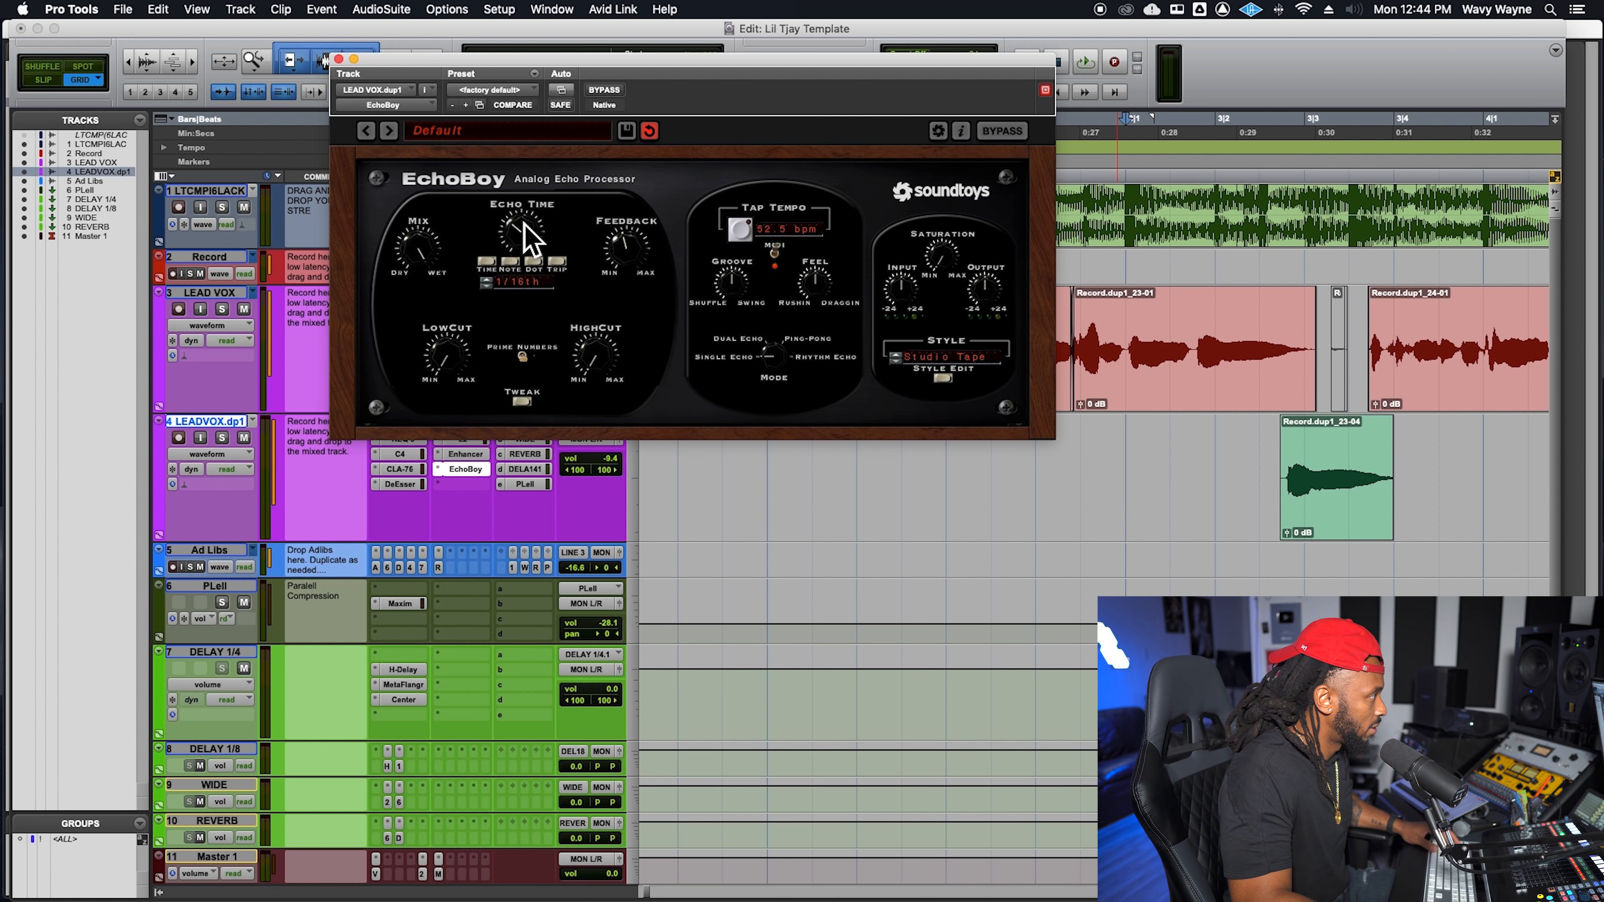
key("space")
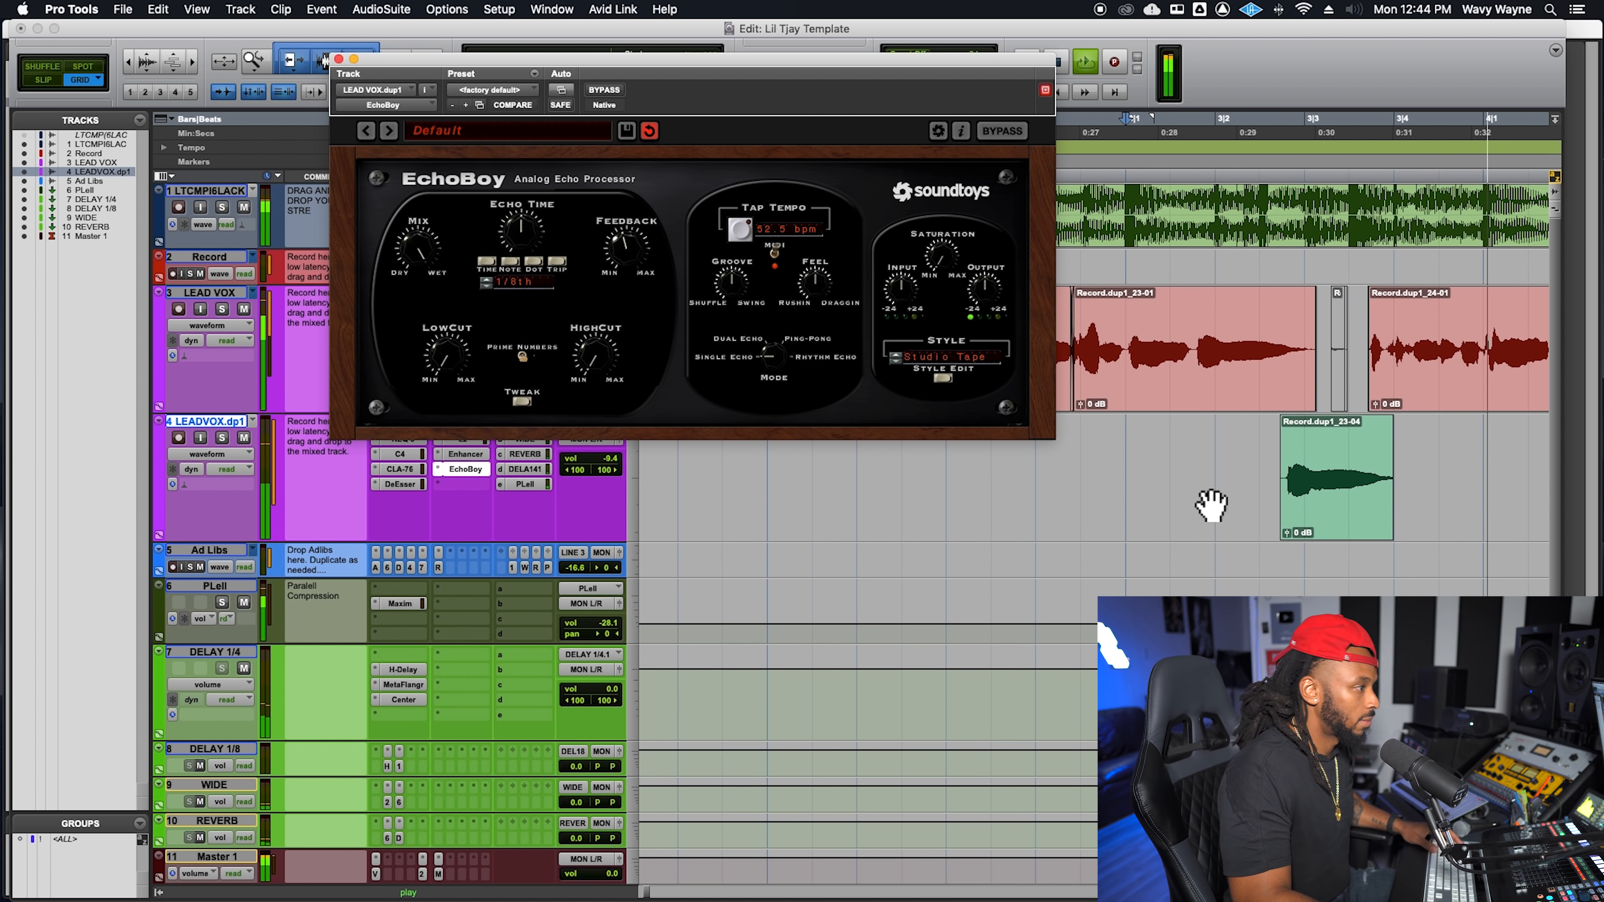
Step: Extend the copied clip's start back to 3|2, put the cursor at bar 3 and stop playback
left_click_drag(1288, 498, 1226, 526)
left_click(1132, 459)
key("space")
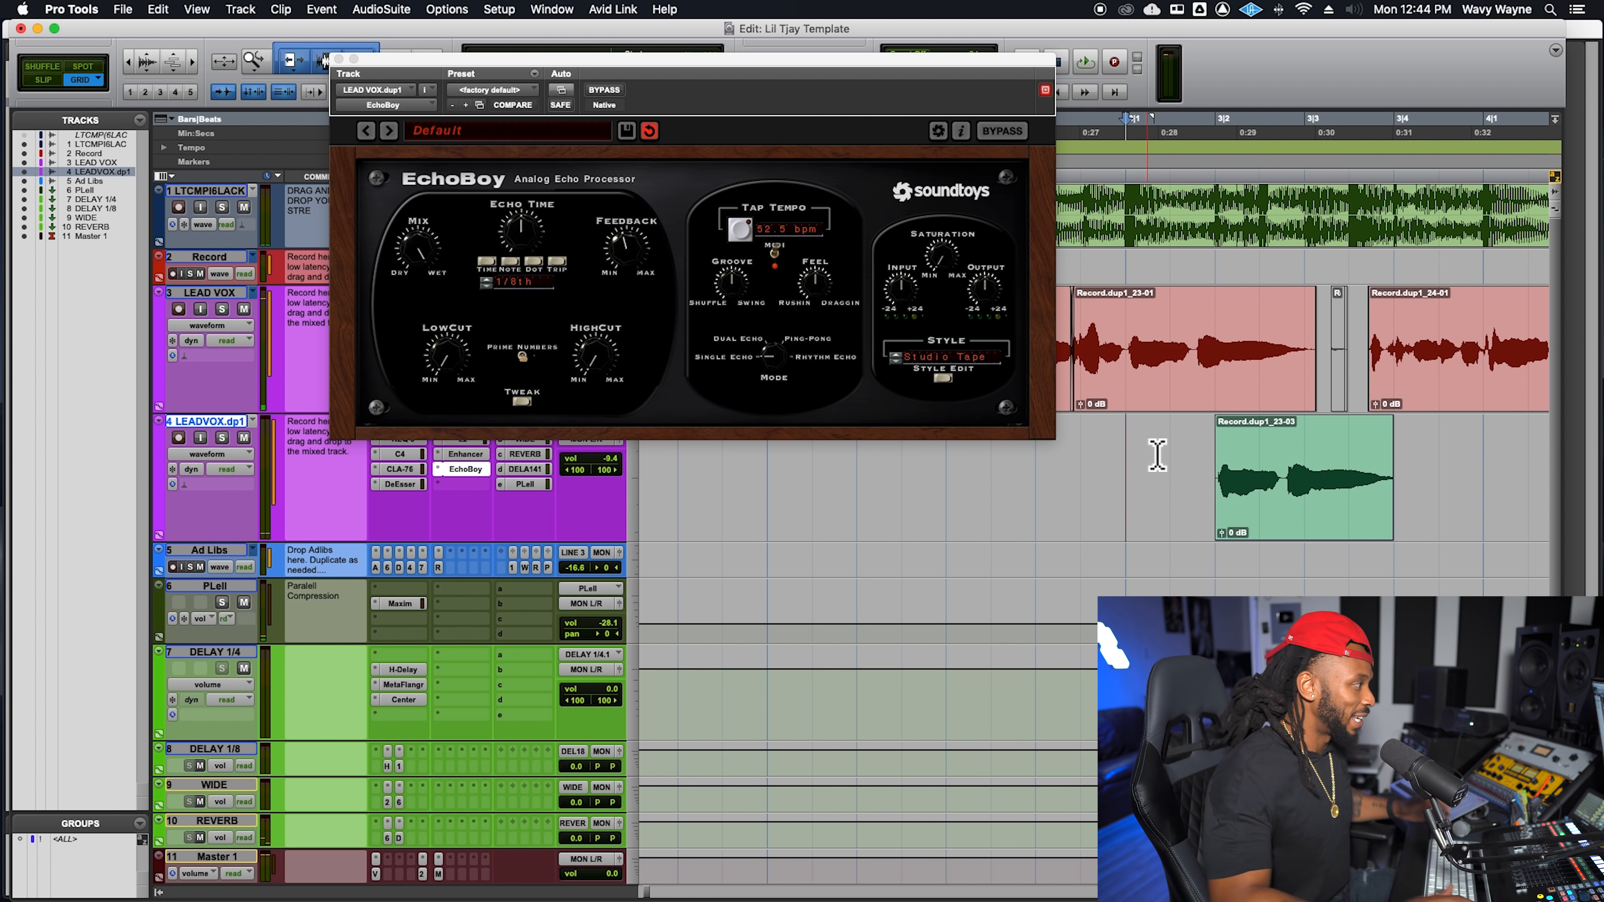
Step: Open REQ 6 on LEADVOX.dp1, move its window clear of the insert slots and lower the band 6 cutoff to 2104 Hz
left_click_drag(510, 62, 643, 28)
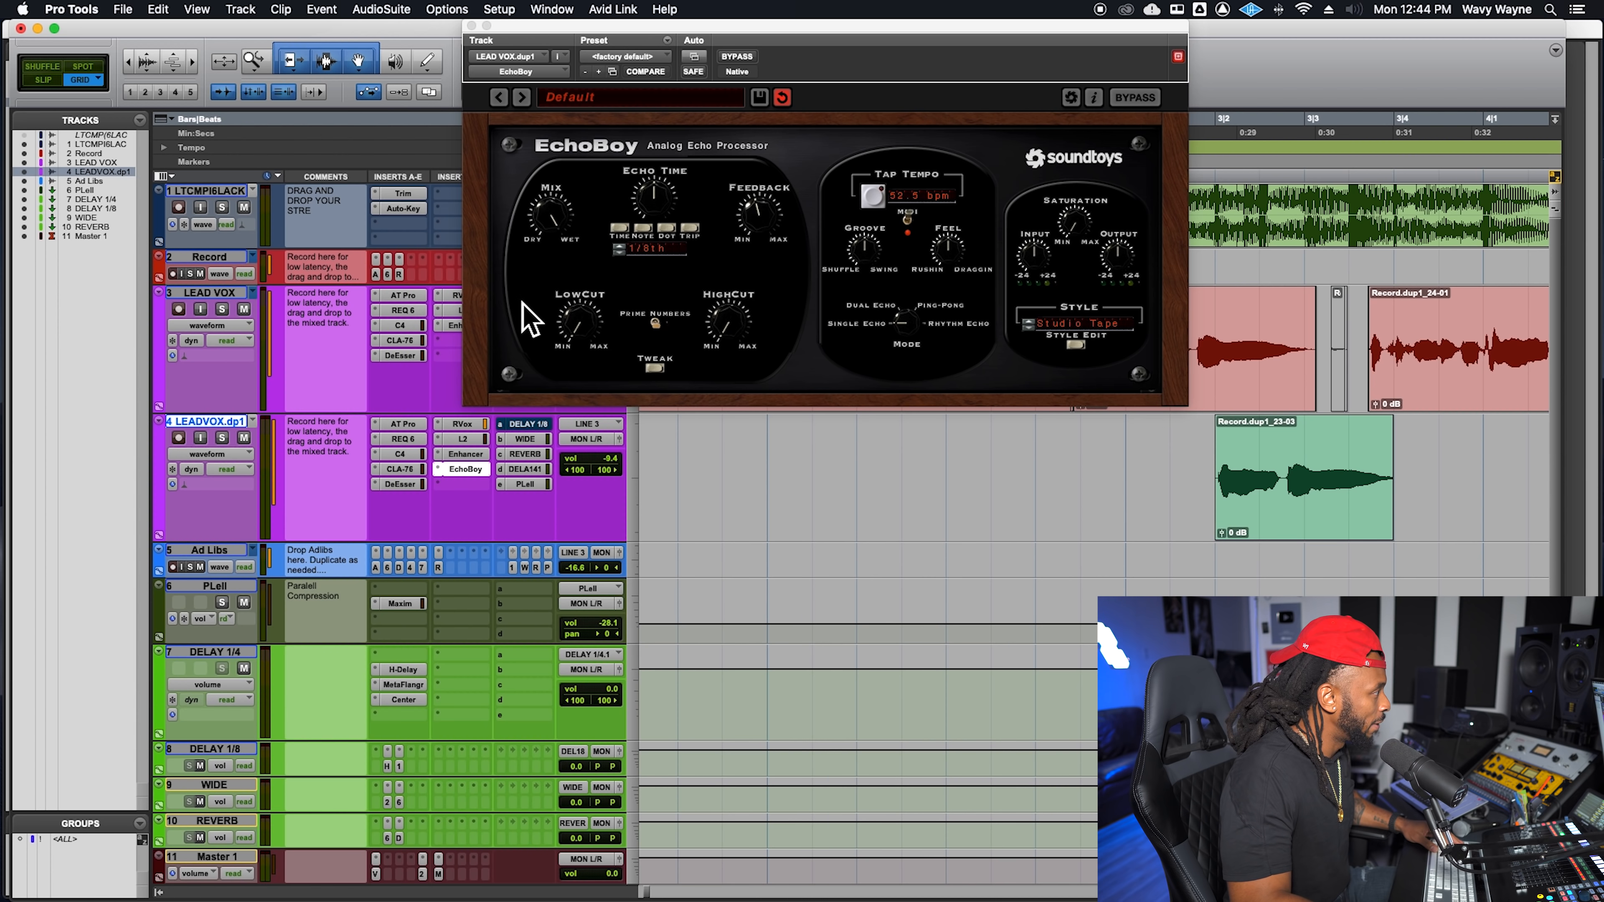
left_click(409, 439)
left_click_drag(756, 163, 702, 165)
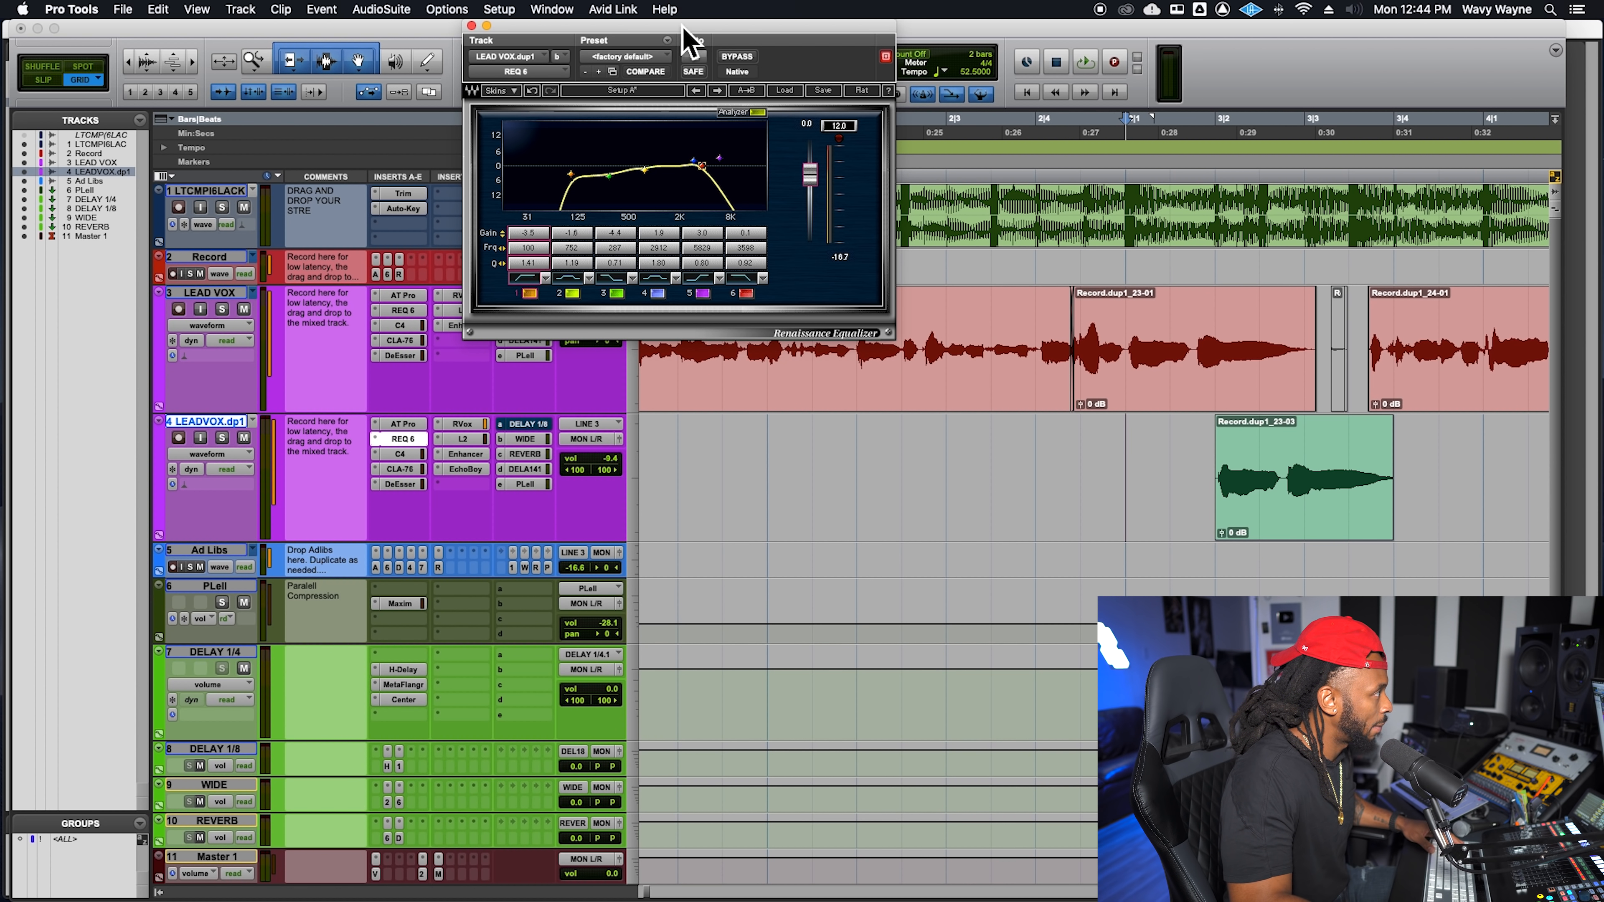
left_click_drag(691, 41, 653, 155)
left_click_drag(663, 280, 643, 279)
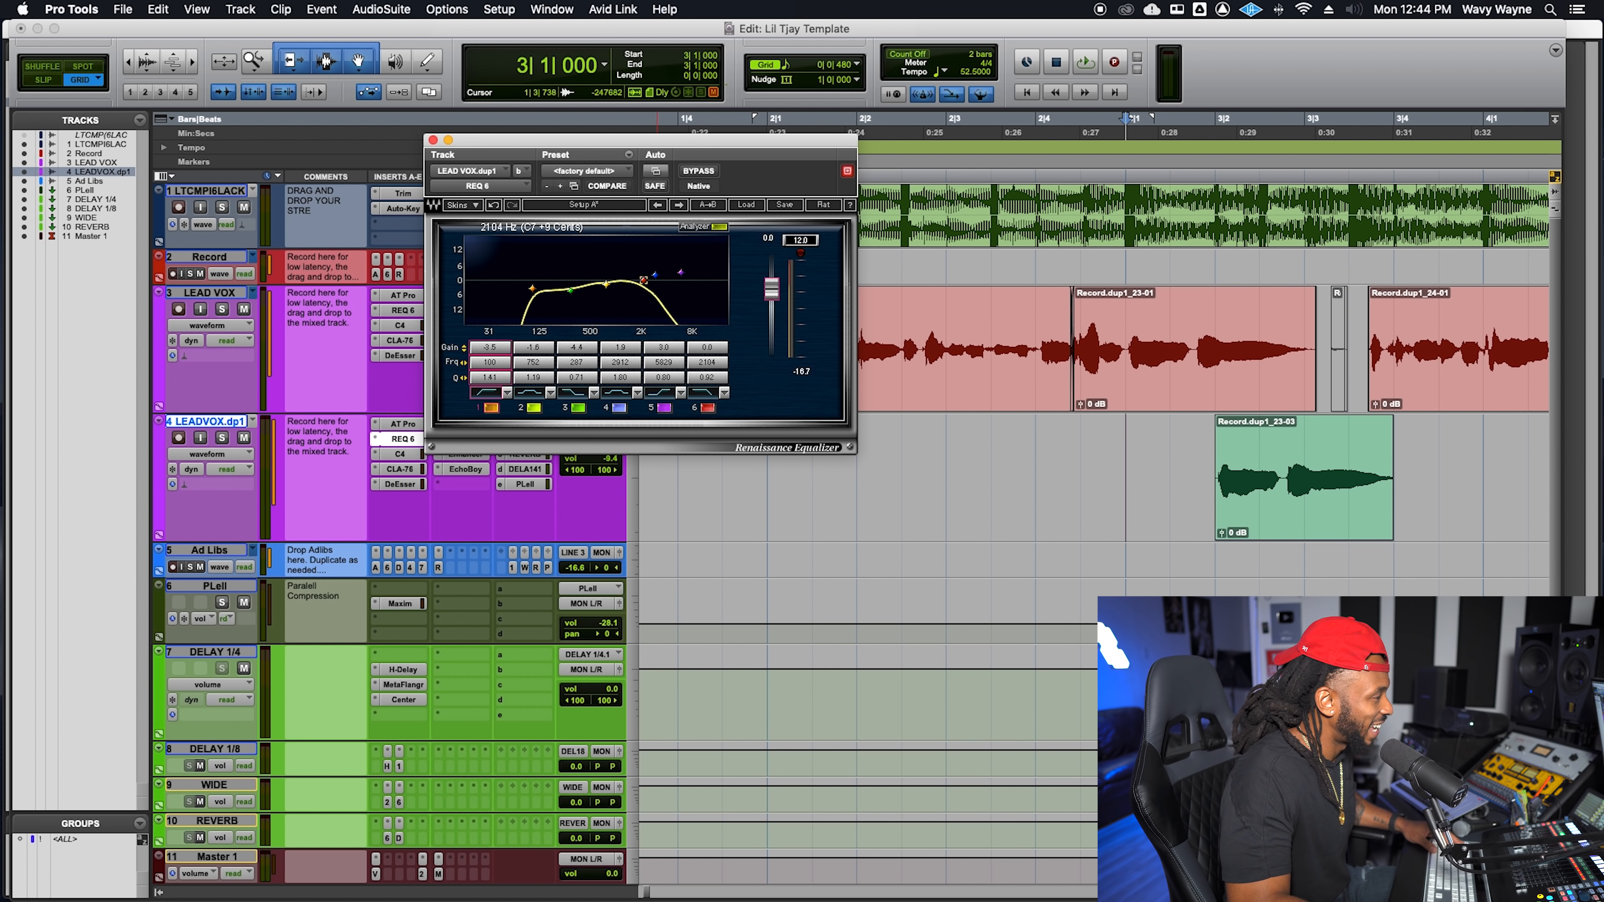
Step: Lower REQ 6's band 6 cutoff to 1670 Hz during playback and replay the copied phrase from bar 3
key("space")
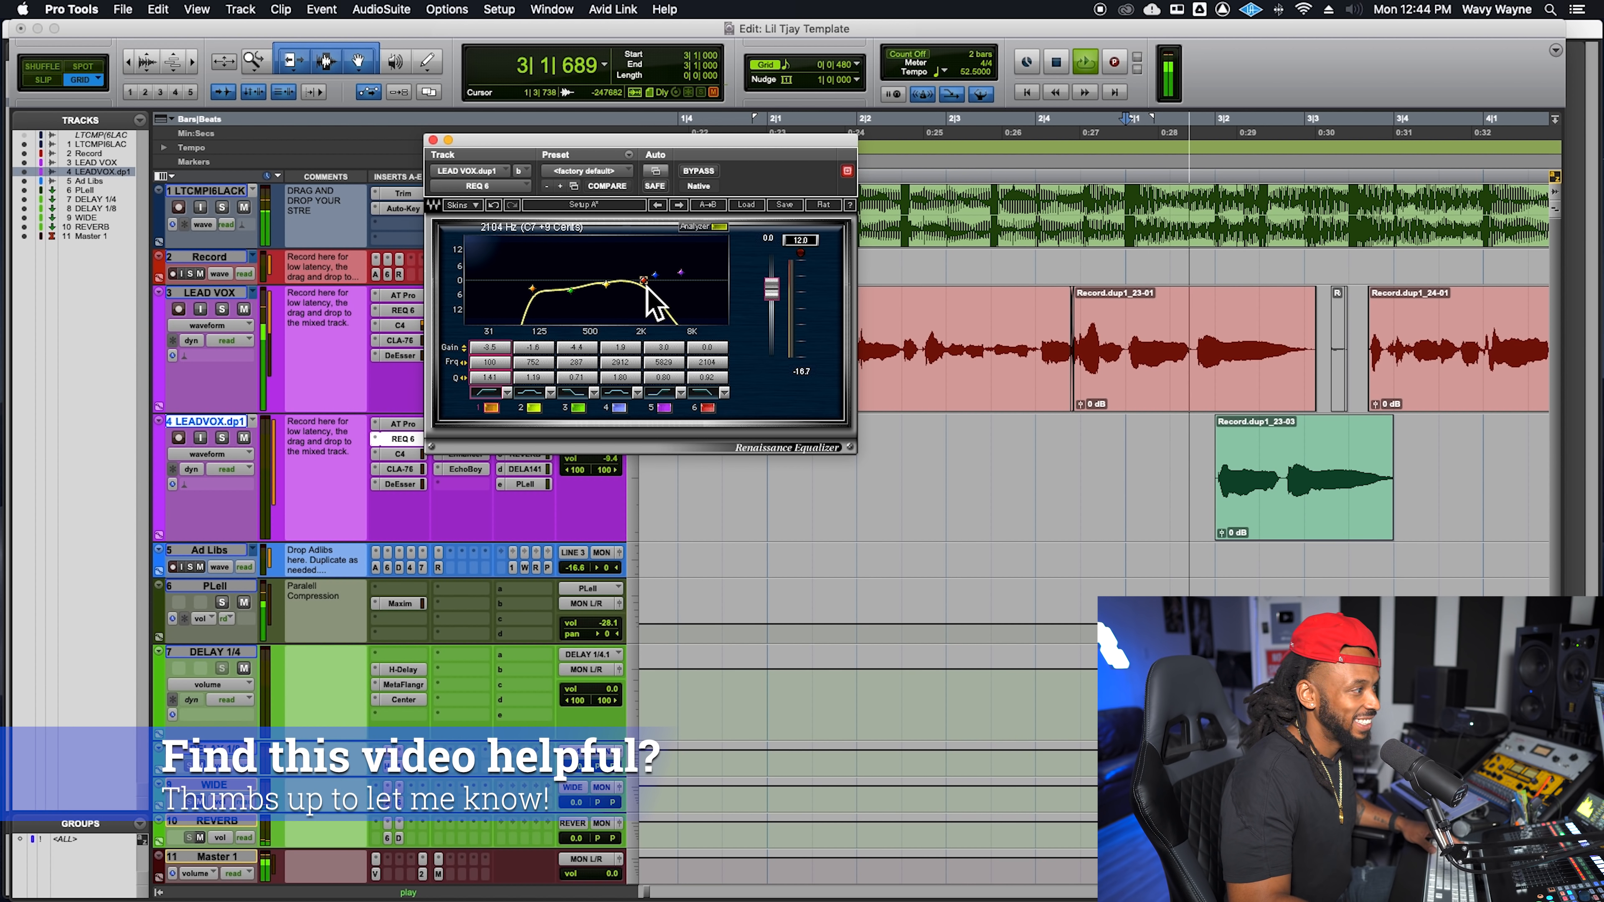
left_click_drag(645, 281, 636, 281)
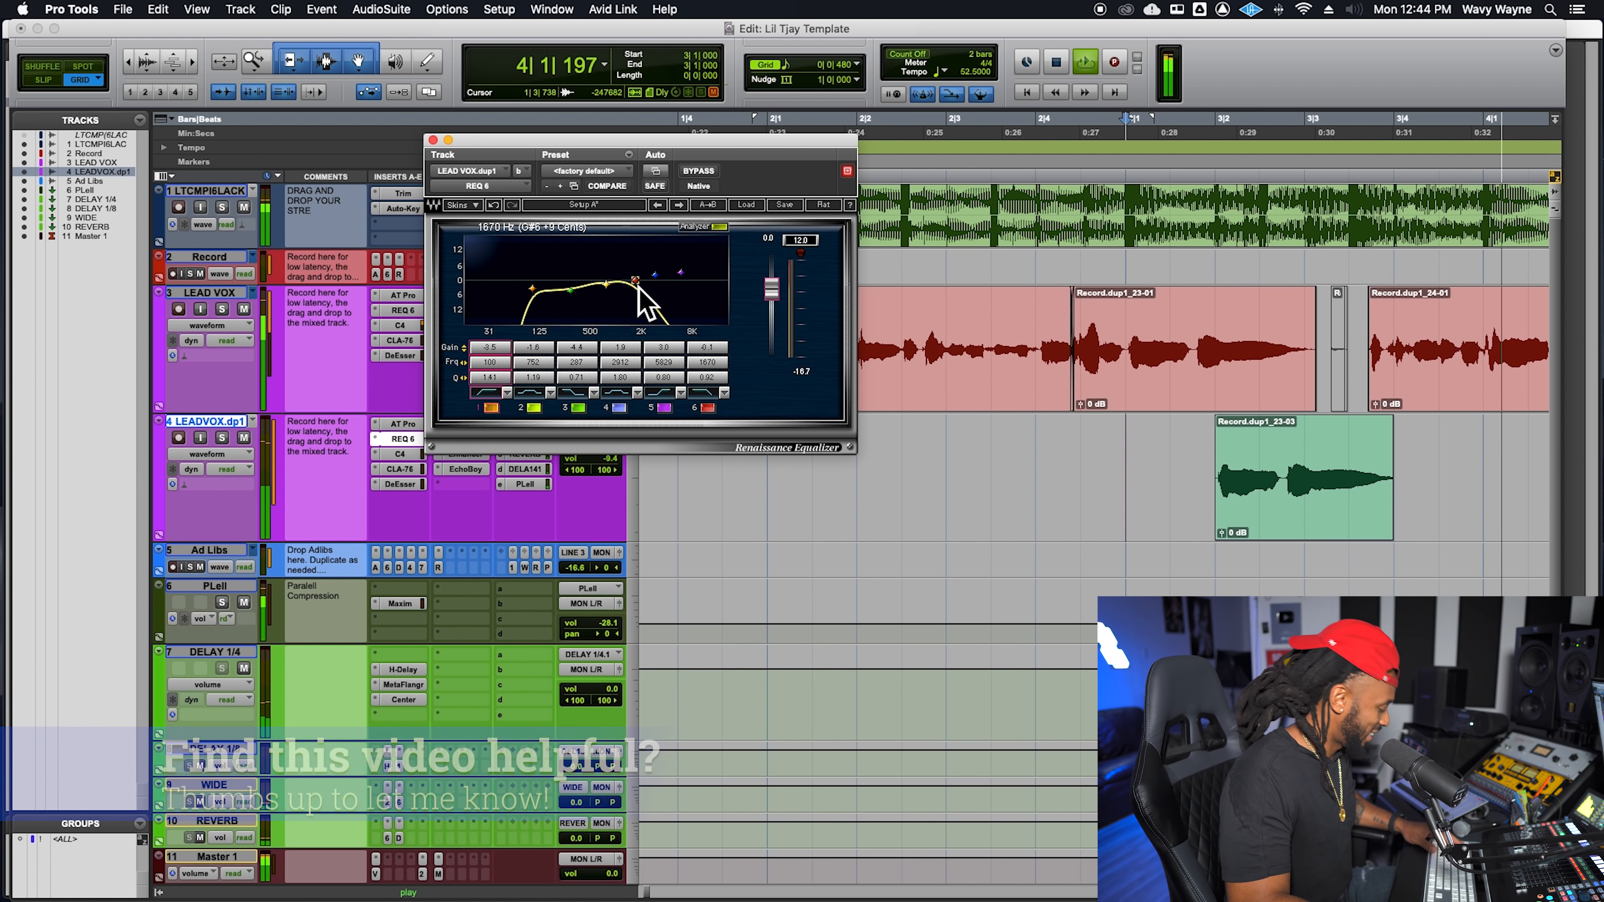
key("r")
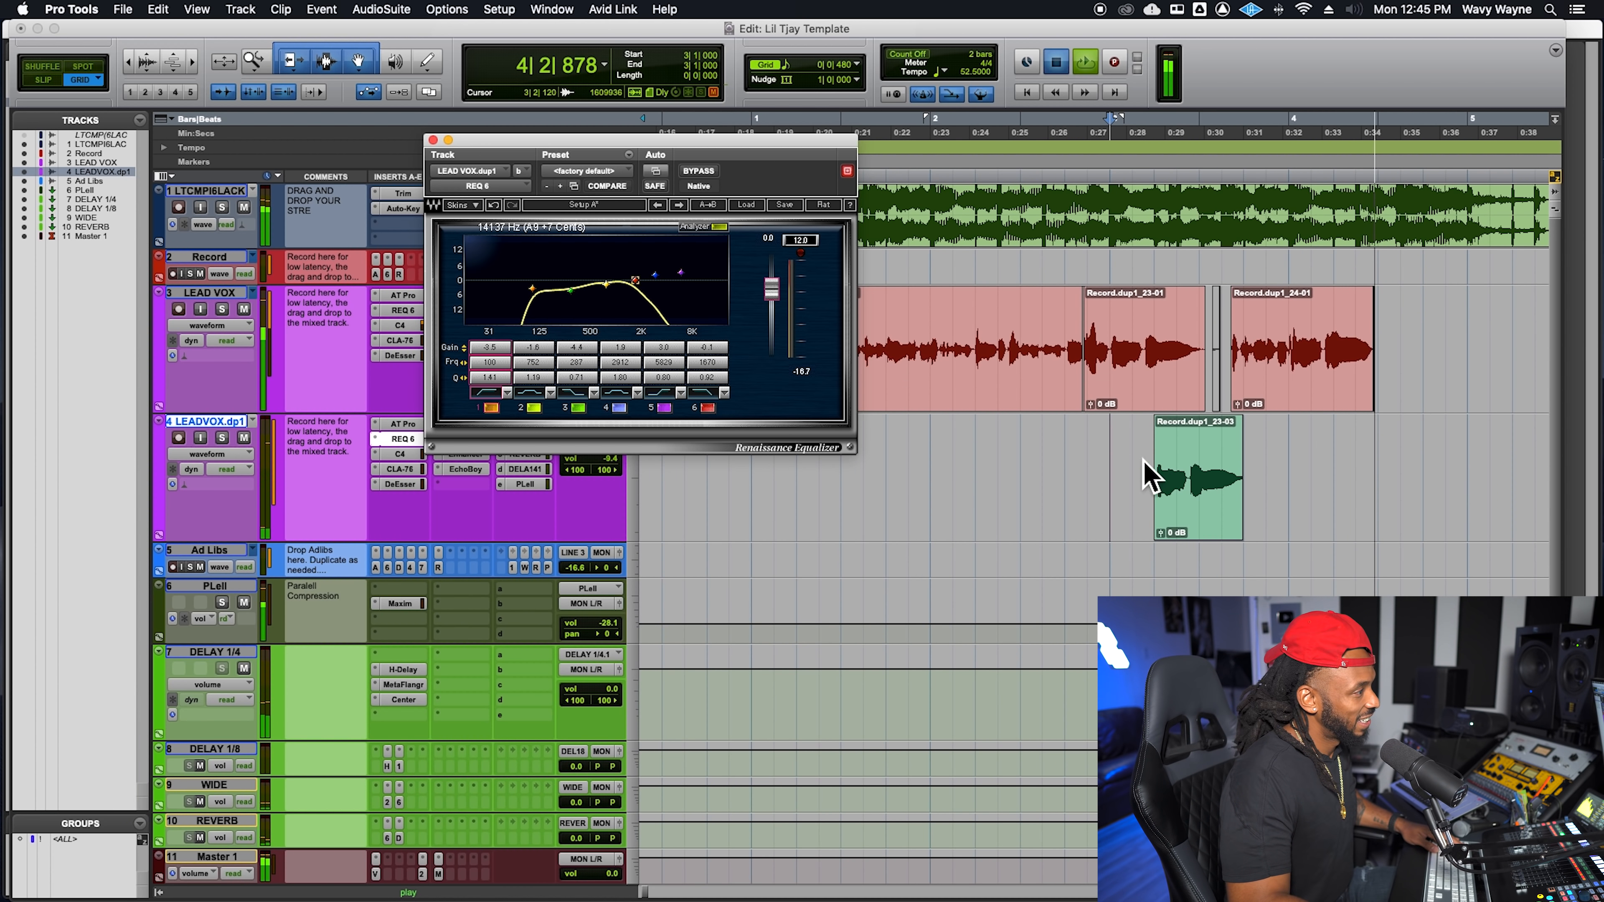
left_click(1115, 462)
key("t")
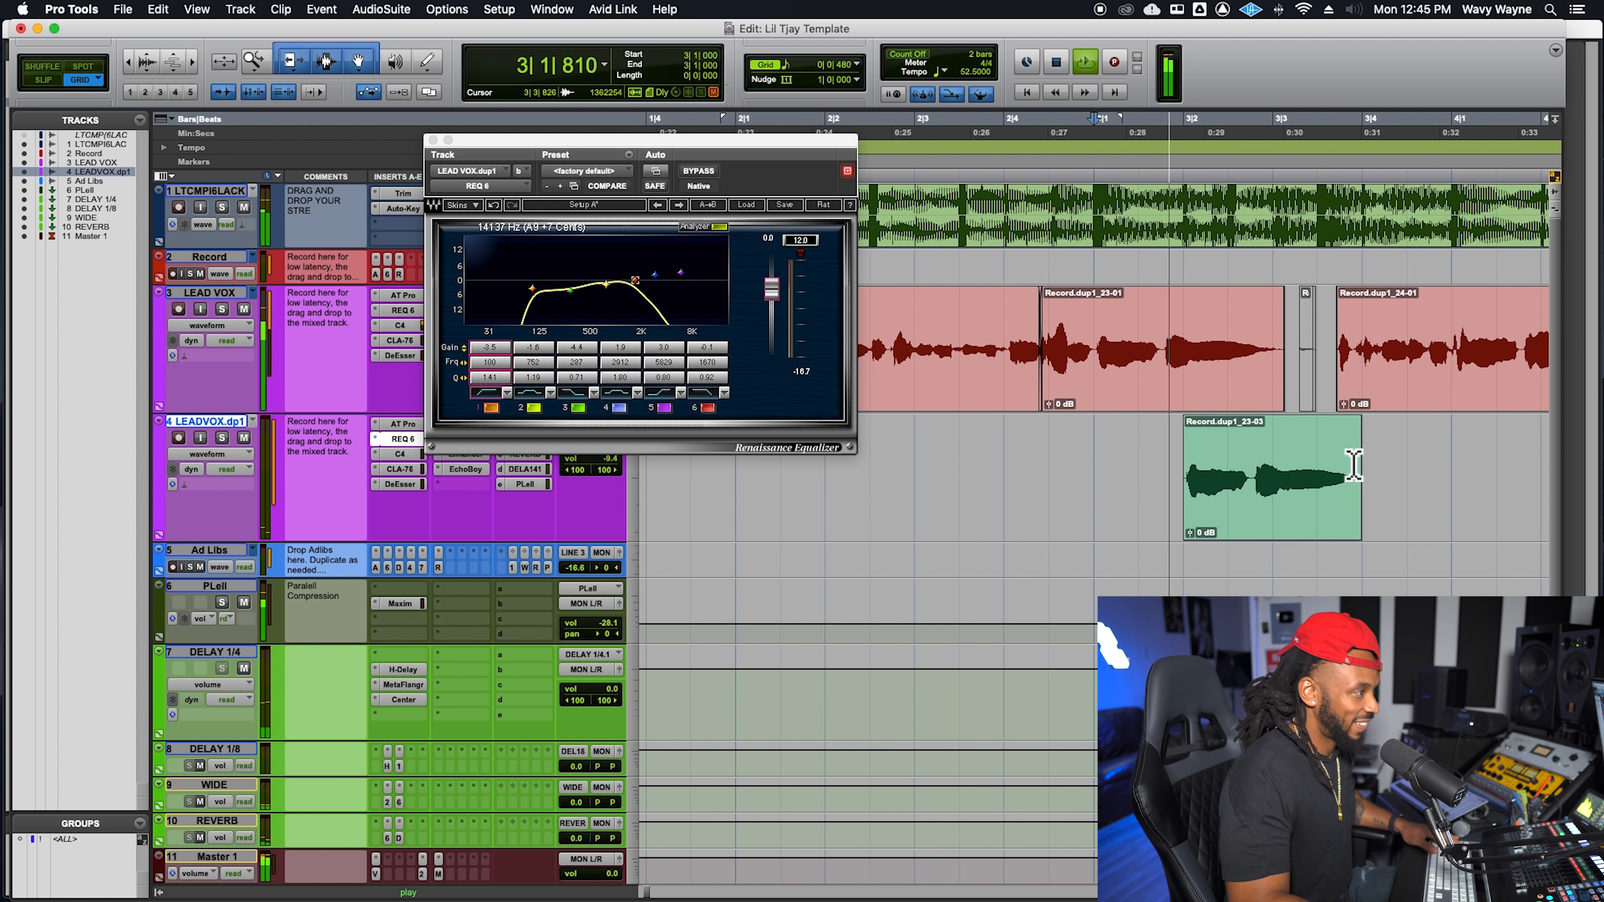
key("space")
Step: Trim the copied clip's end to 3|2|747, before its second note, and play from 2|4
left_click(1262, 452)
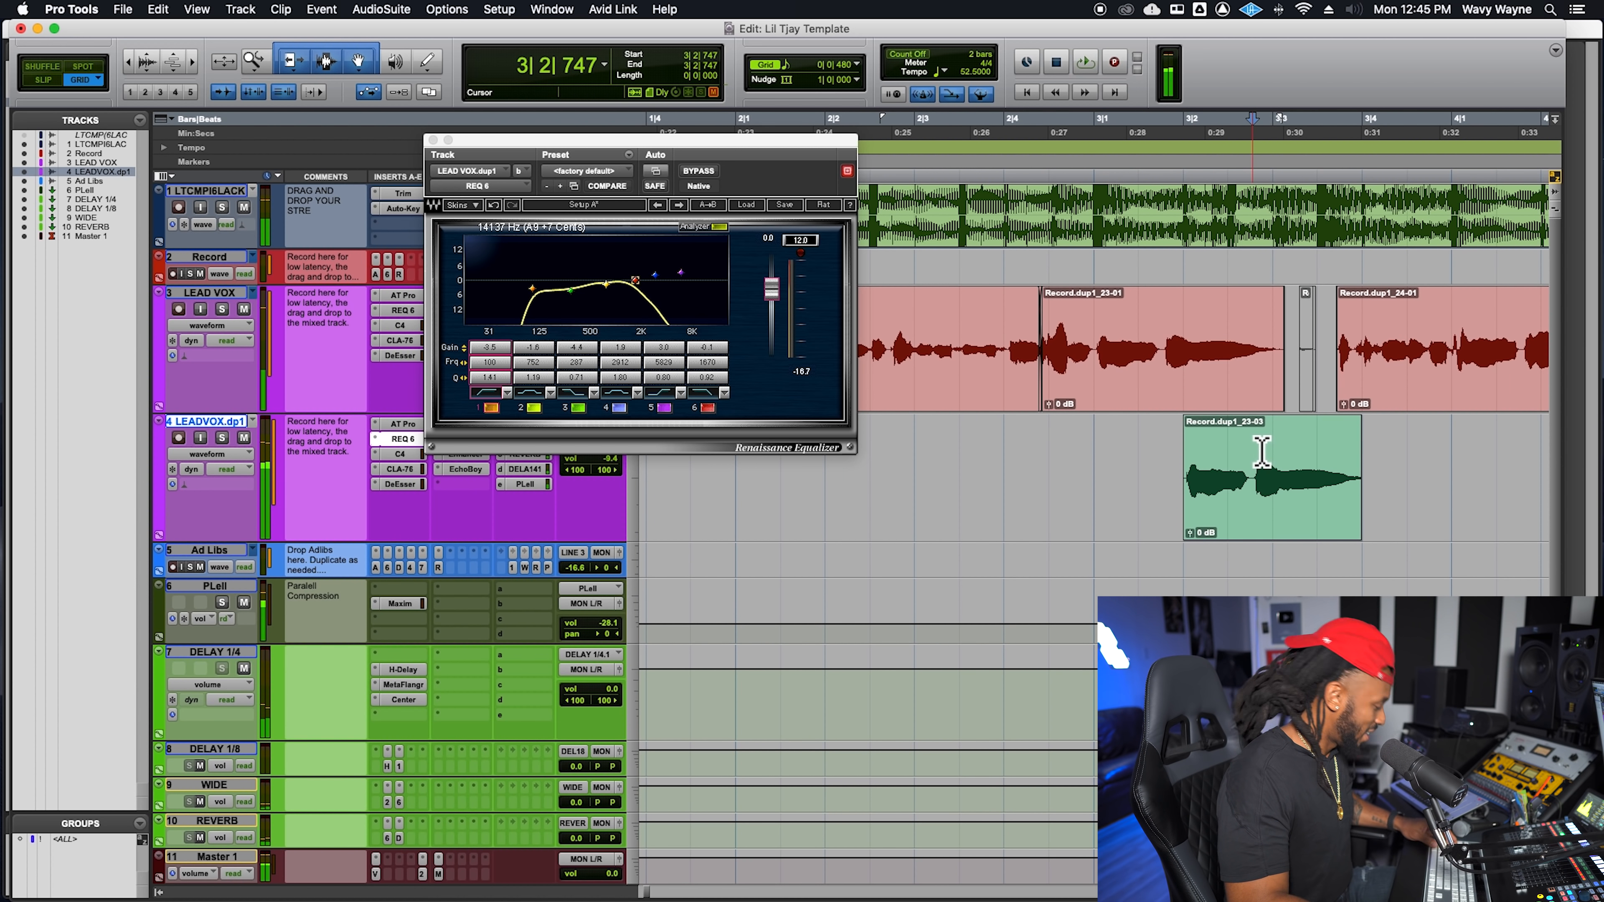
key("s")
left_click(1013, 464)
key("space")
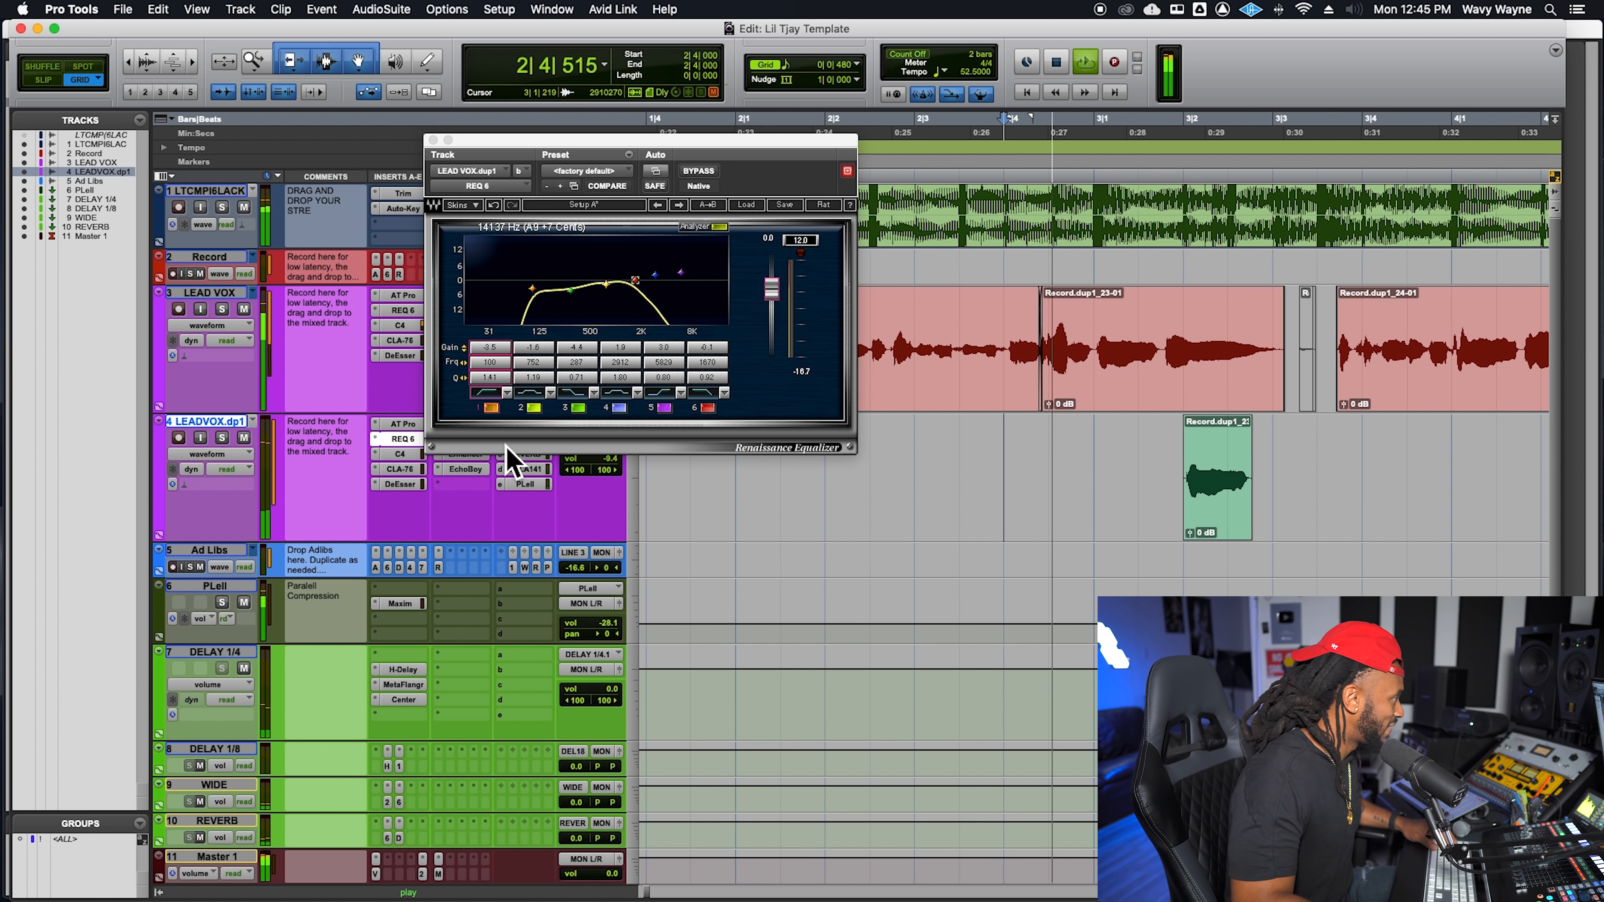
Step: Move the REQ 6 window clear of the insert slots, stop playback and delete the copied clip from LEADVOX.dp1
left_click_drag(545, 161, 647, 96)
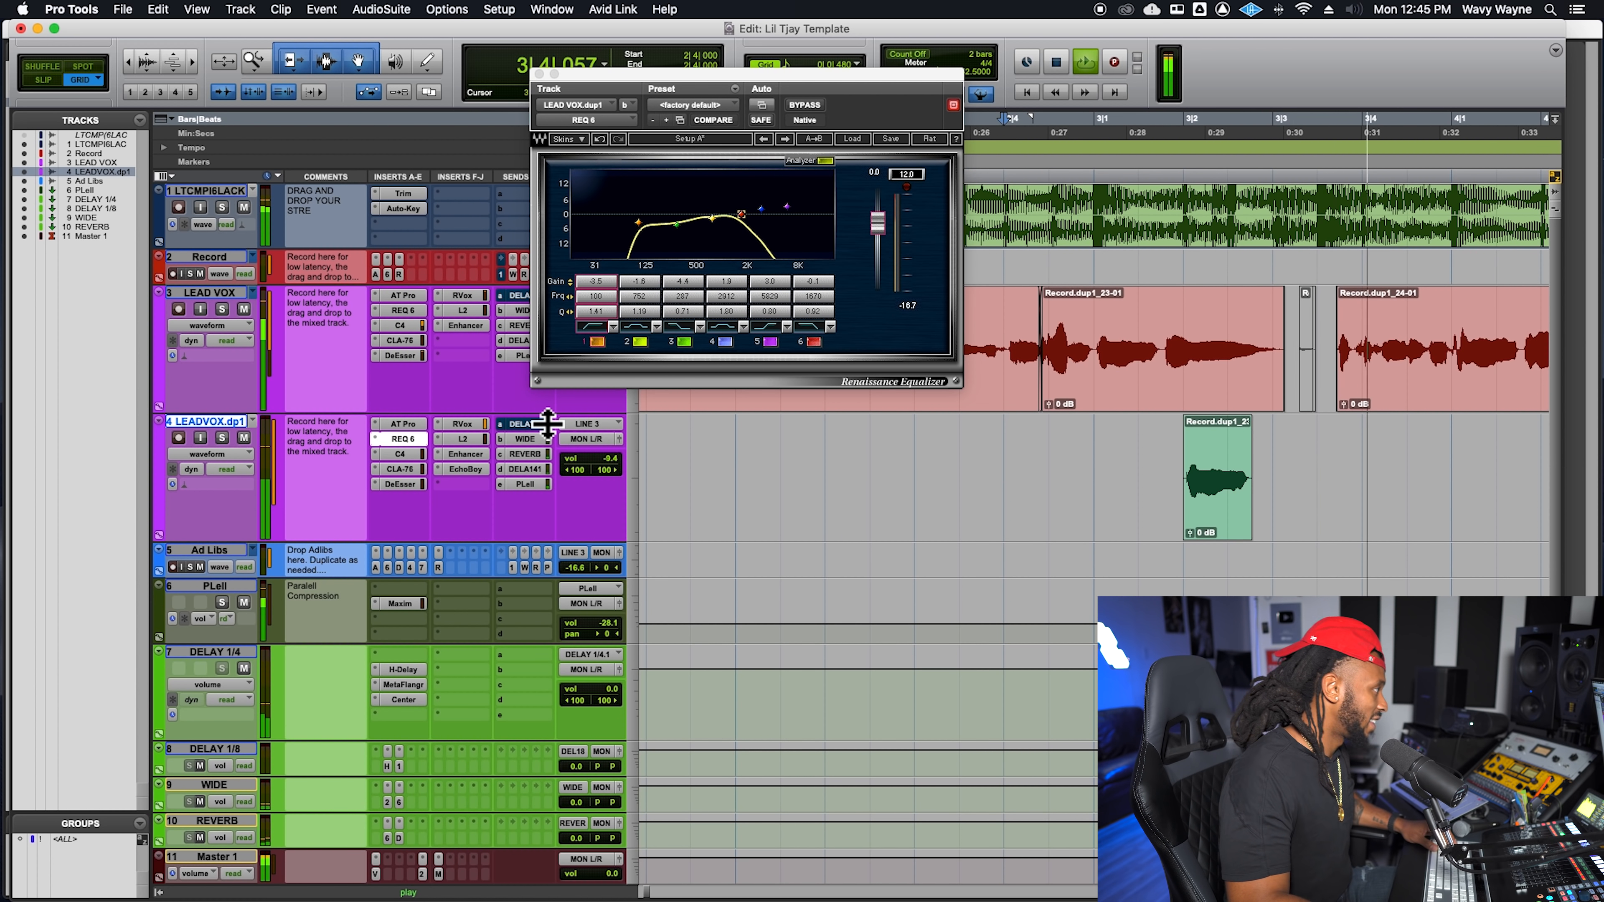
key("space")
left_click(1236, 532)
key("Delete")
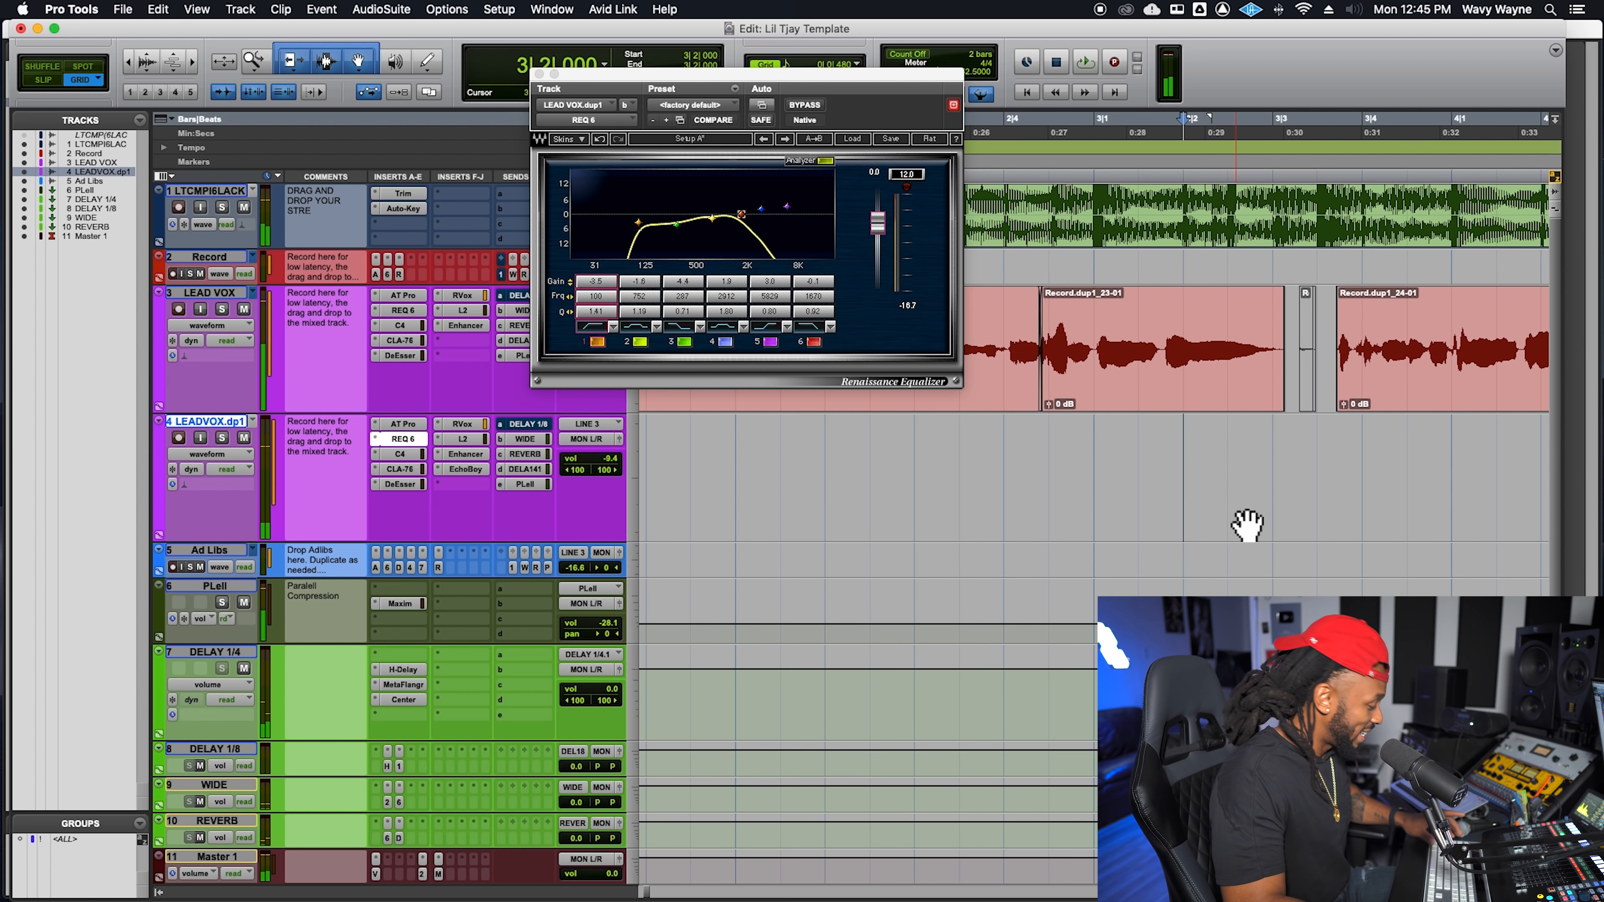
Step: Copy the last LEAD VOX clip's phrase from 4|1 to its end onto LEADVOX.dp1, starting at 4|2
key("r")
left_click(1321, 319)
key("t")
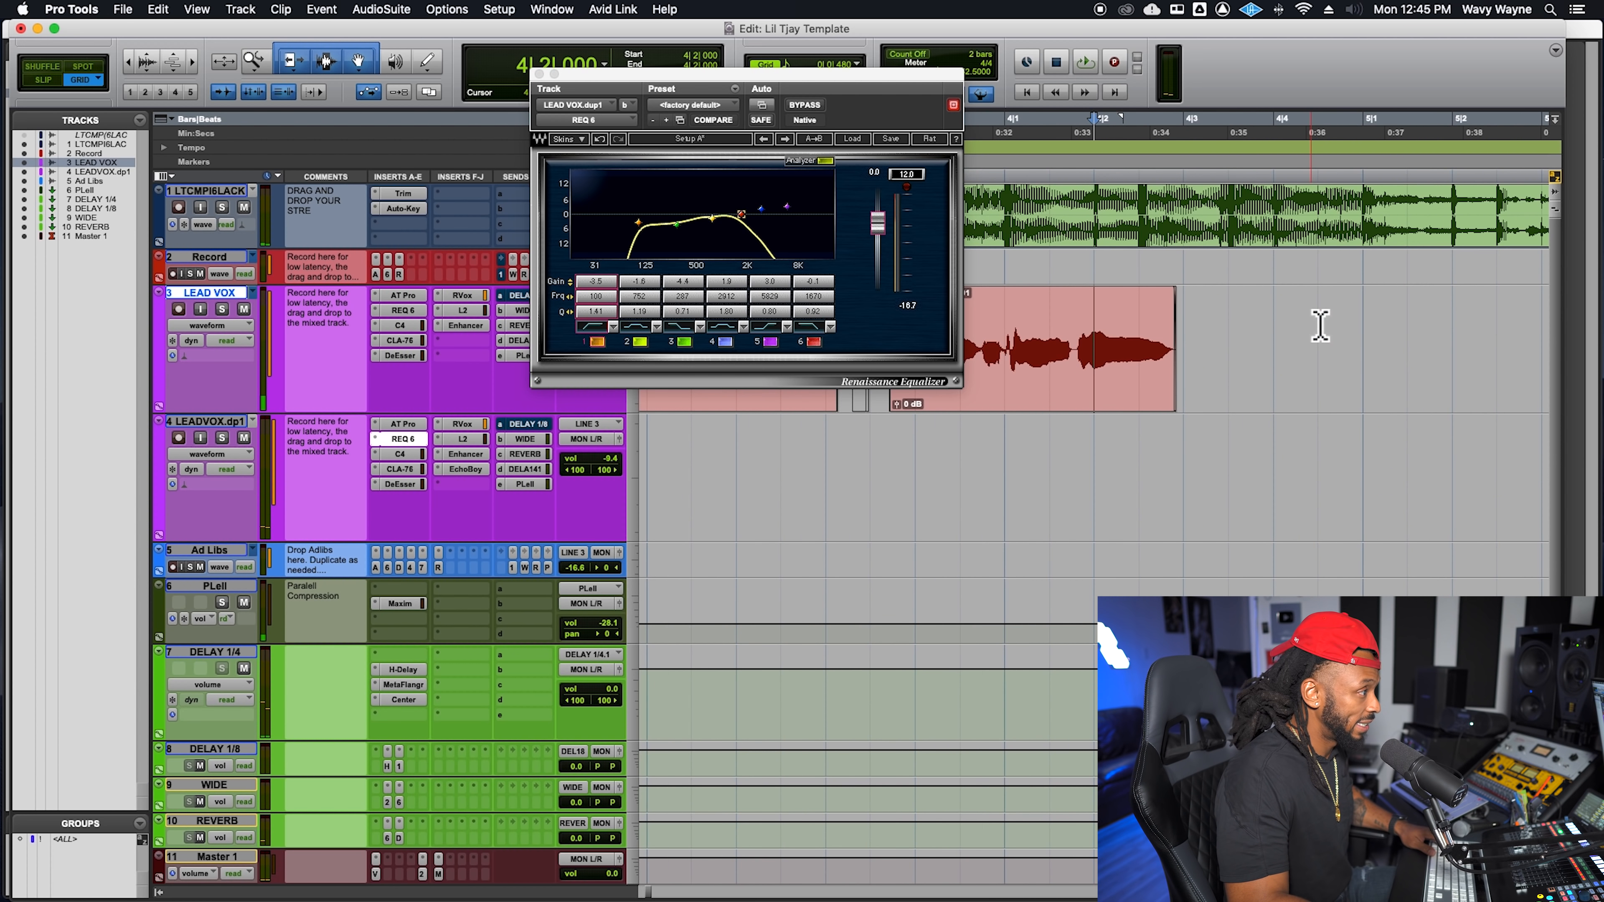
left_click_drag(1005, 333, 1215, 404)
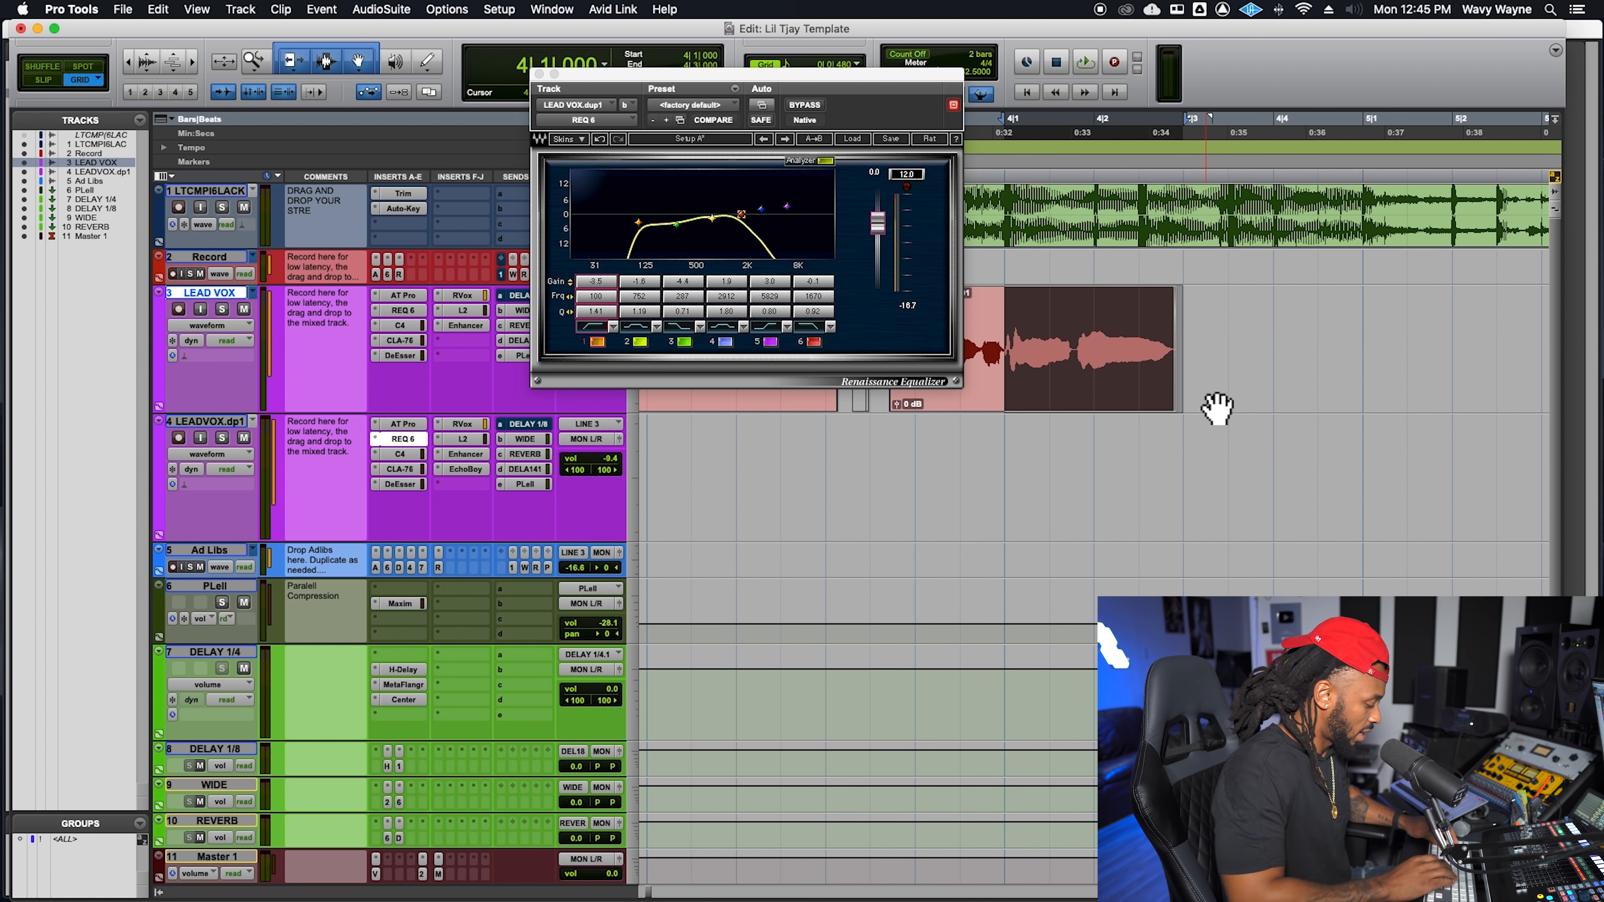
key("semicolon")
key("super+v")
left_click_drag(1084, 526, 1153, 523)
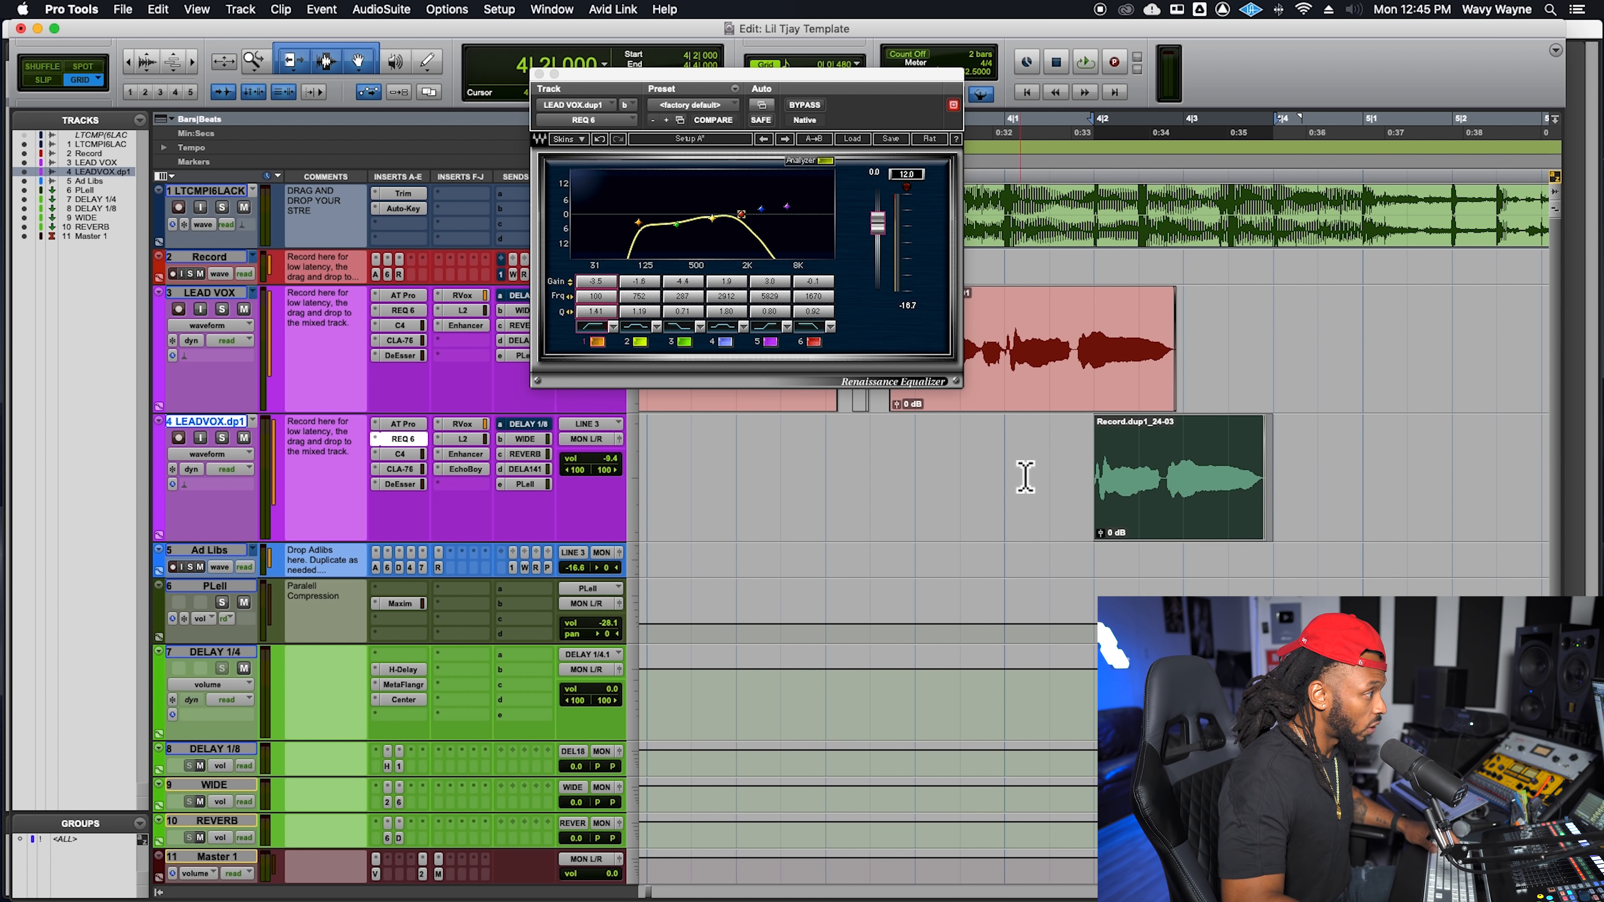
Step: Play from 3|4 to hear the copied phrase echo the lead vocal on LEADVOX.dp1
left_click(1003, 469)
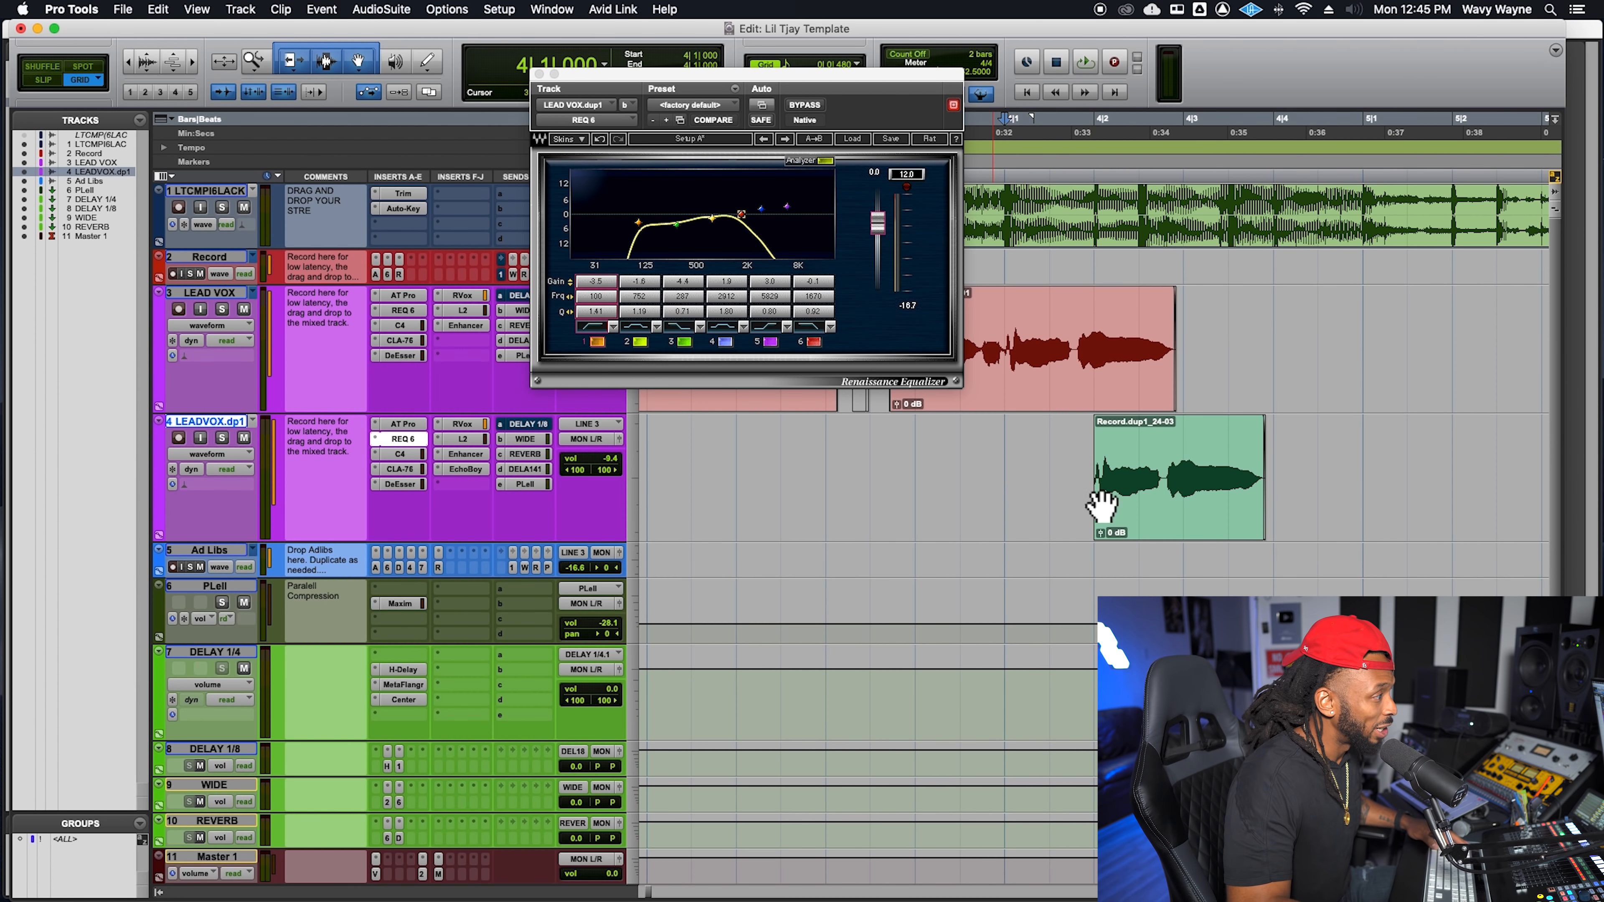
left_click(990, 454)
left_click(999, 454)
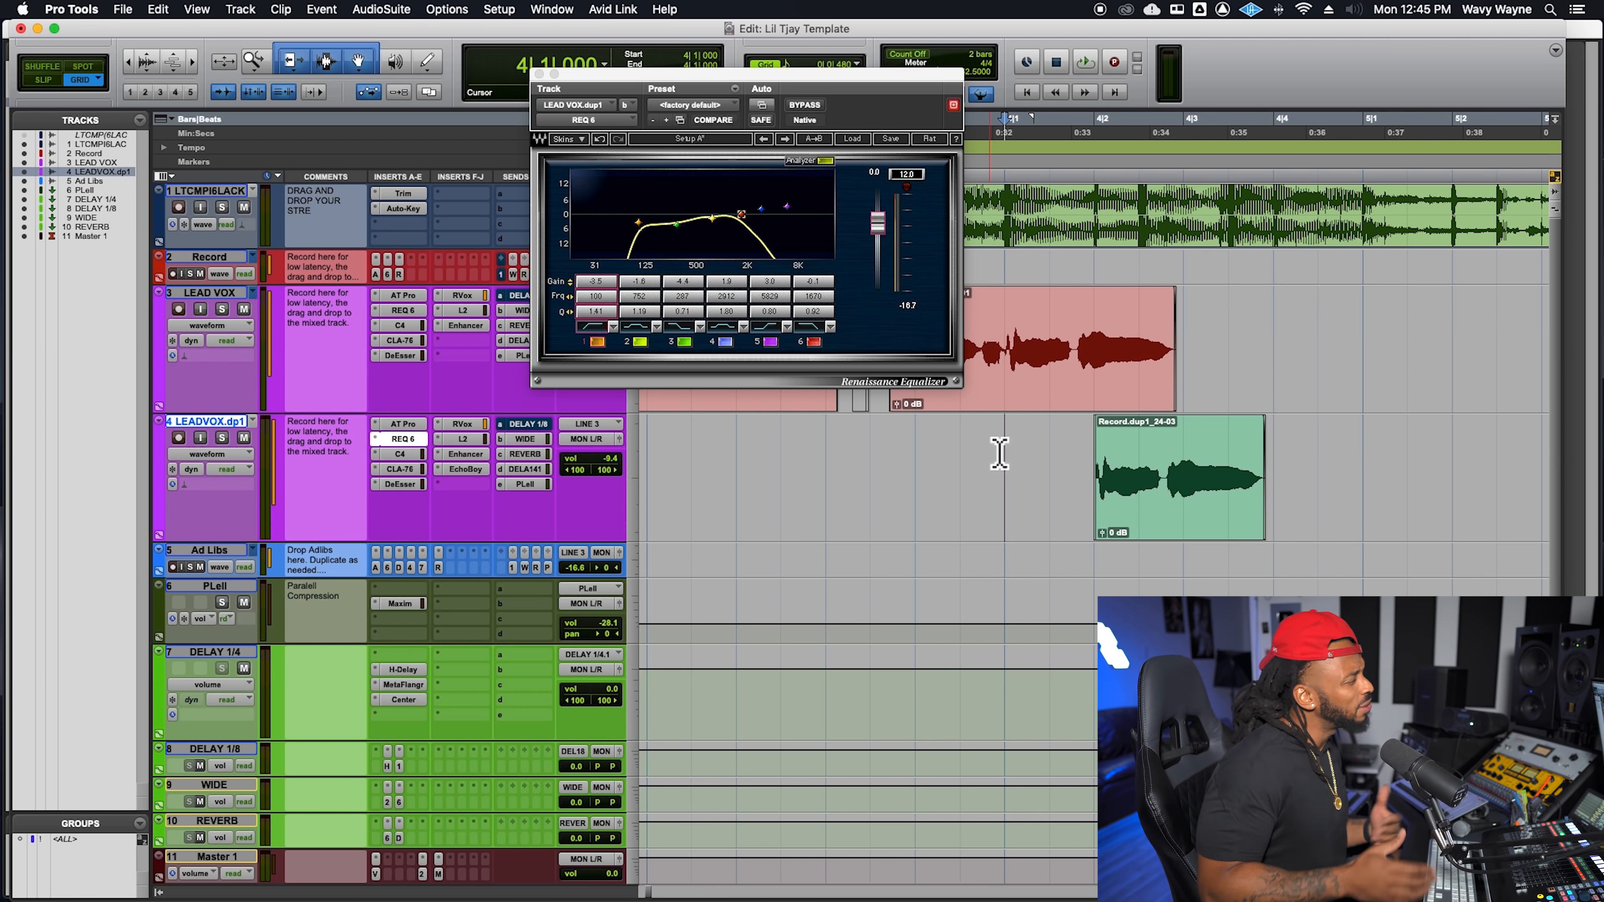
left_click(916, 461)
key("space")
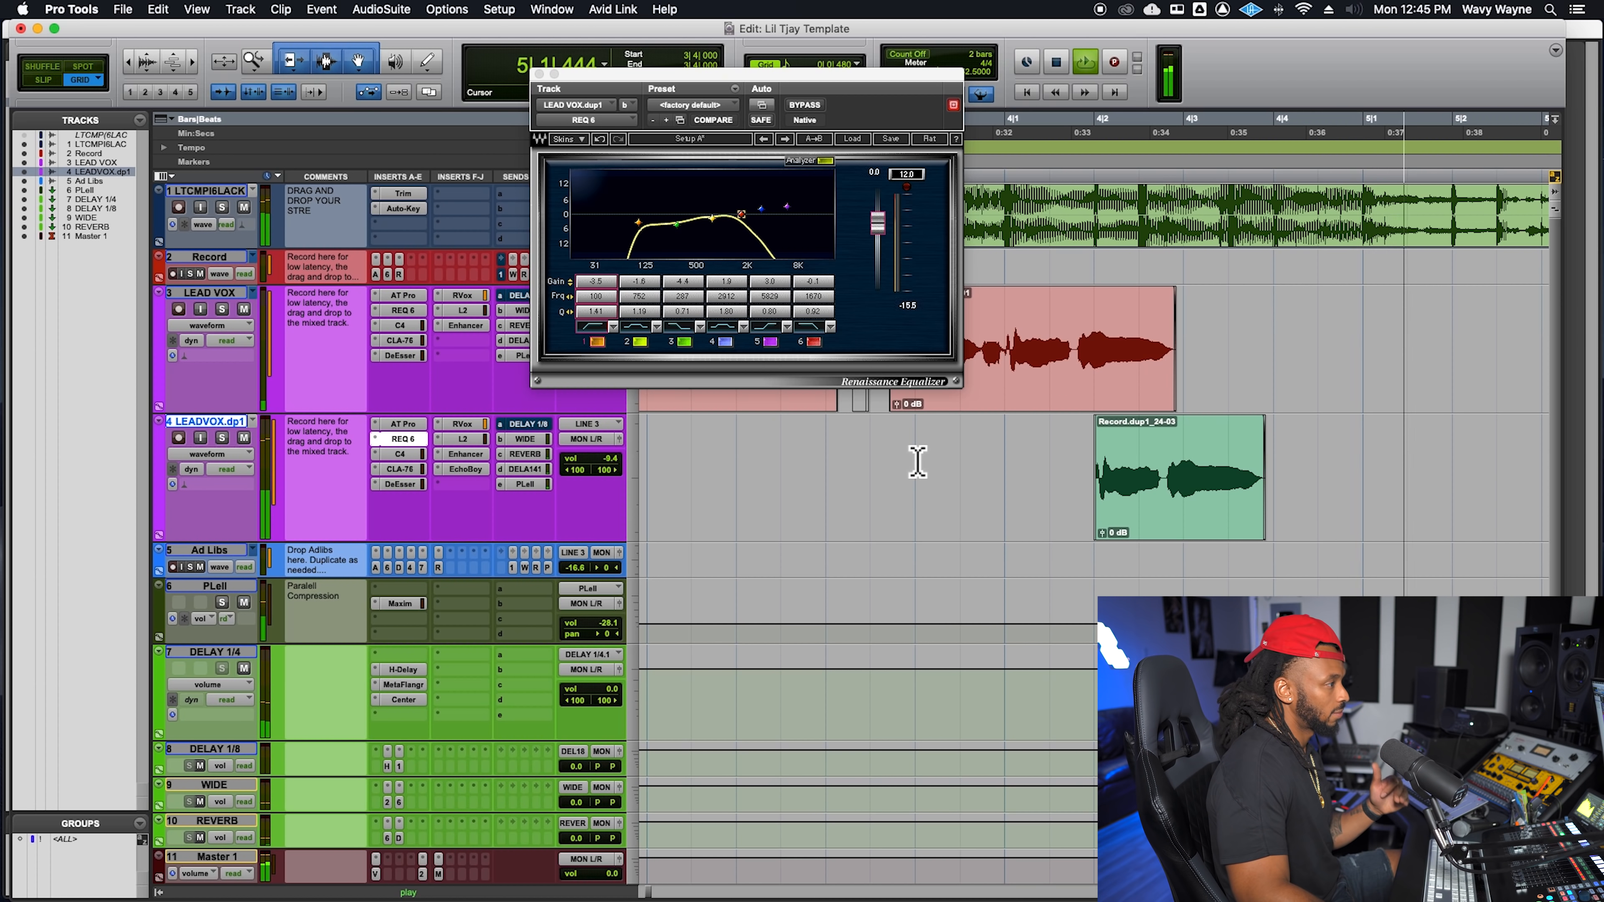
key("space")
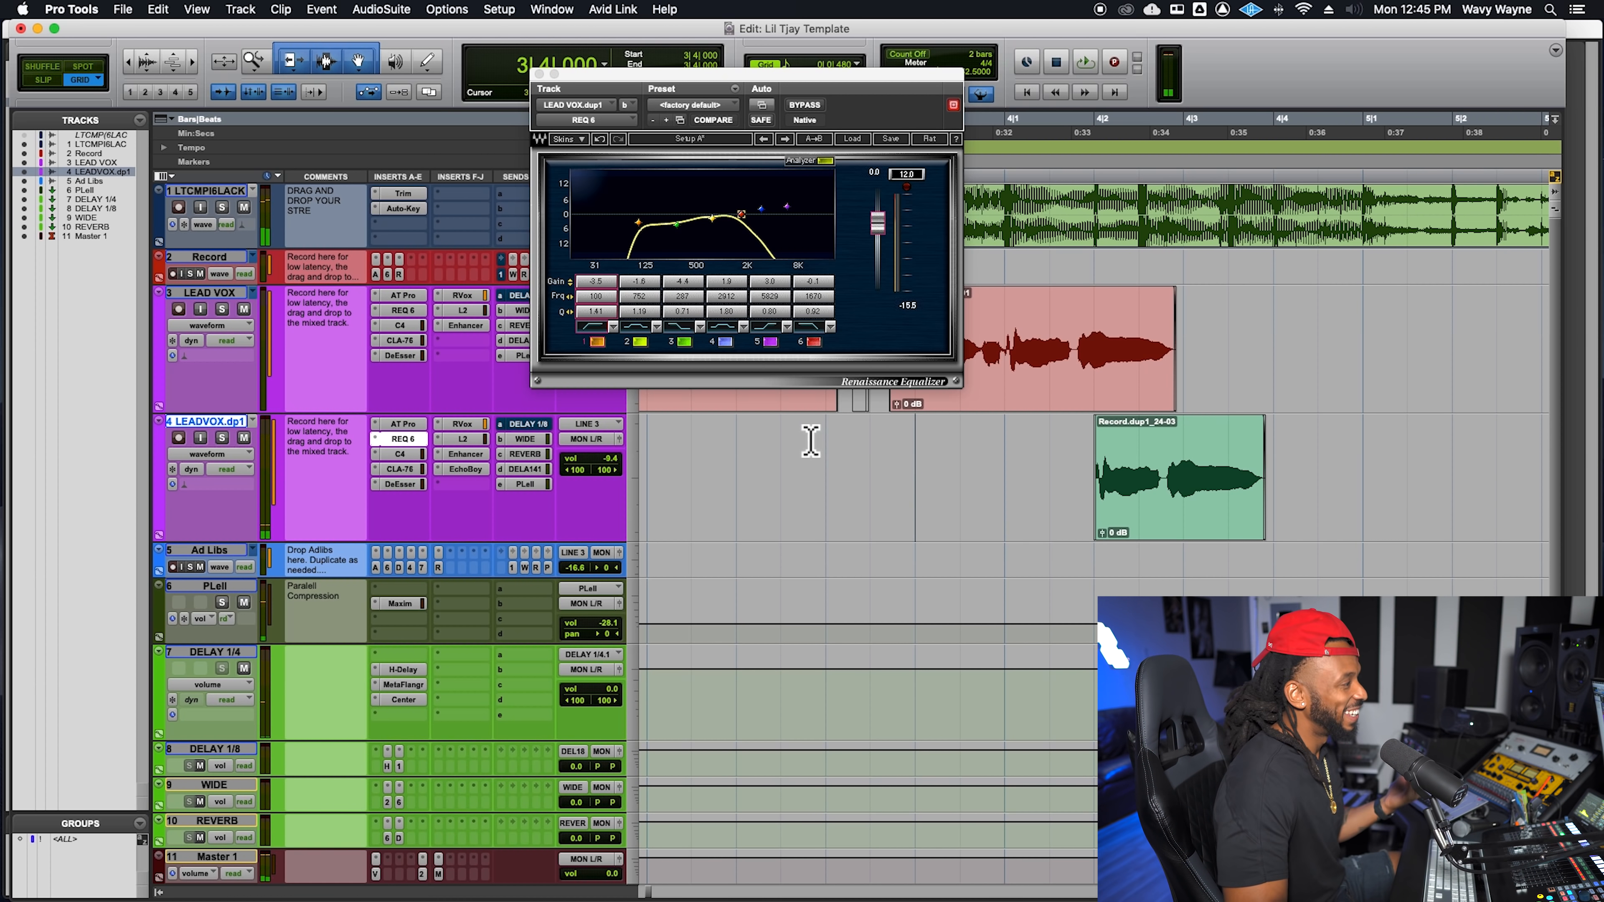
Step: Adjust the HighCut of LEADVOX.dp1's EchoBoy, audition the copied phrase from 3|4 and close the plug-in window
left_click(825, 466)
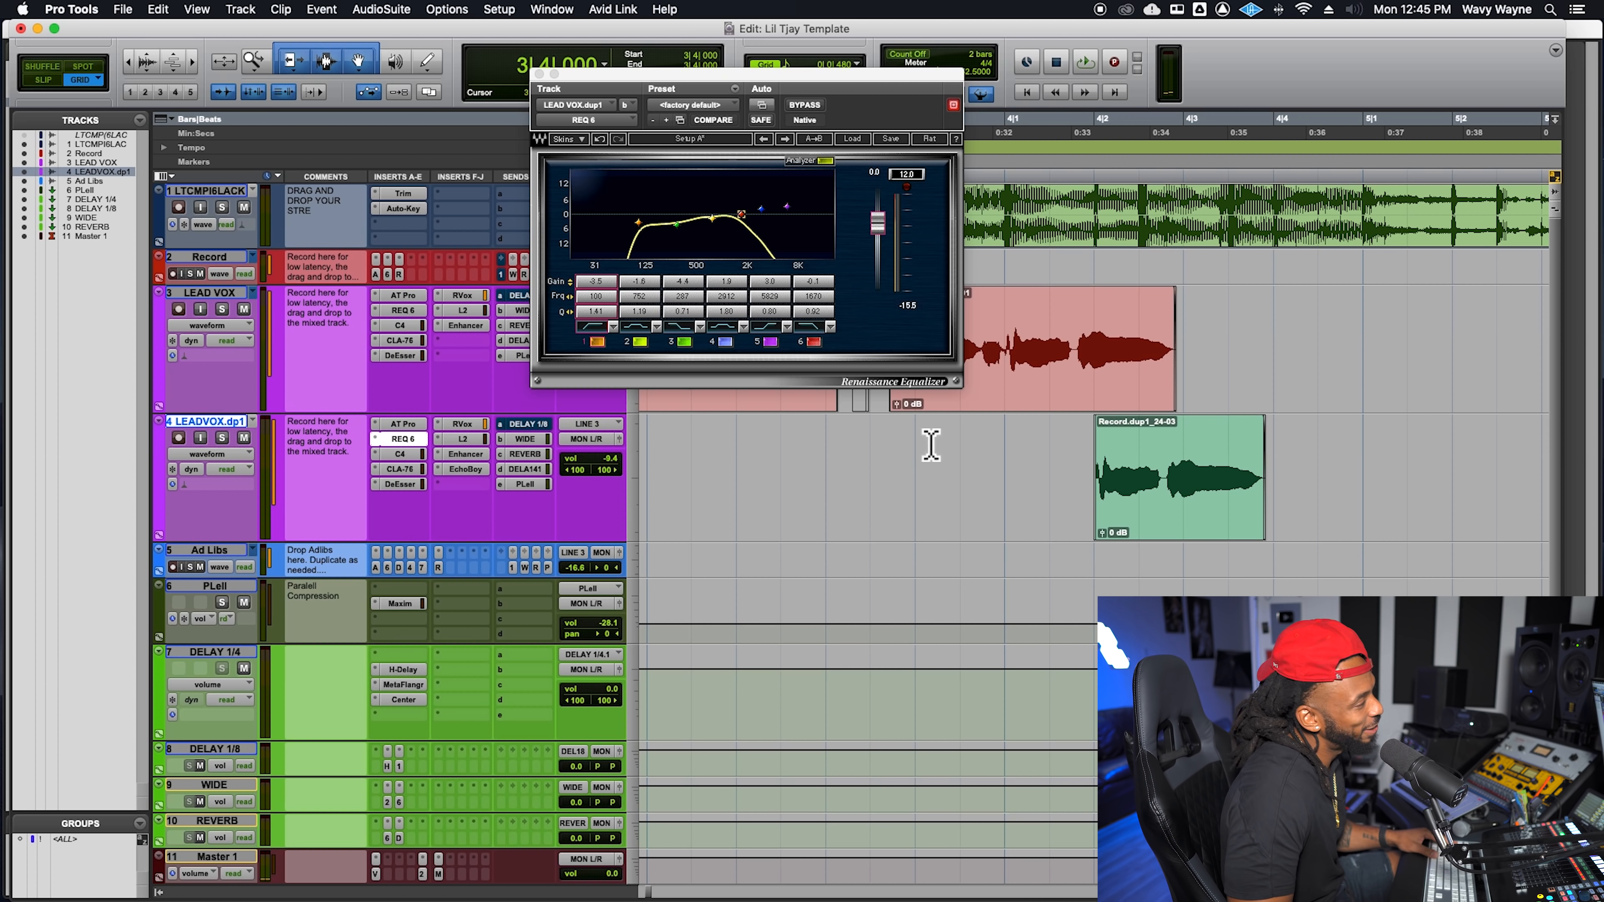
left_click(479, 469)
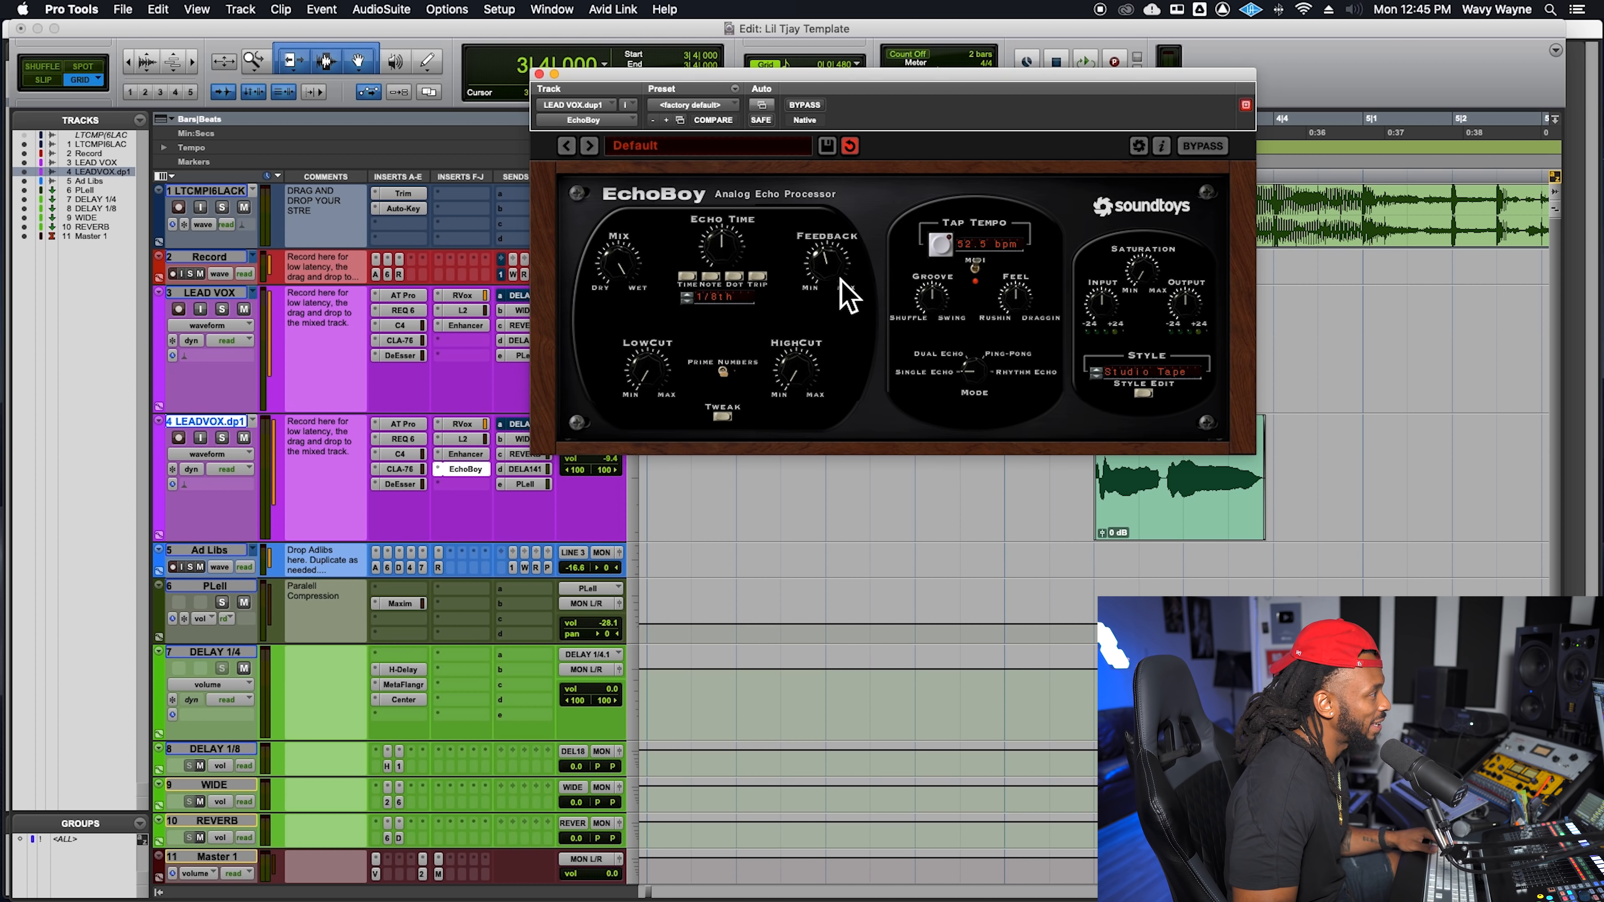
left_click_drag(799, 377, 803, 356)
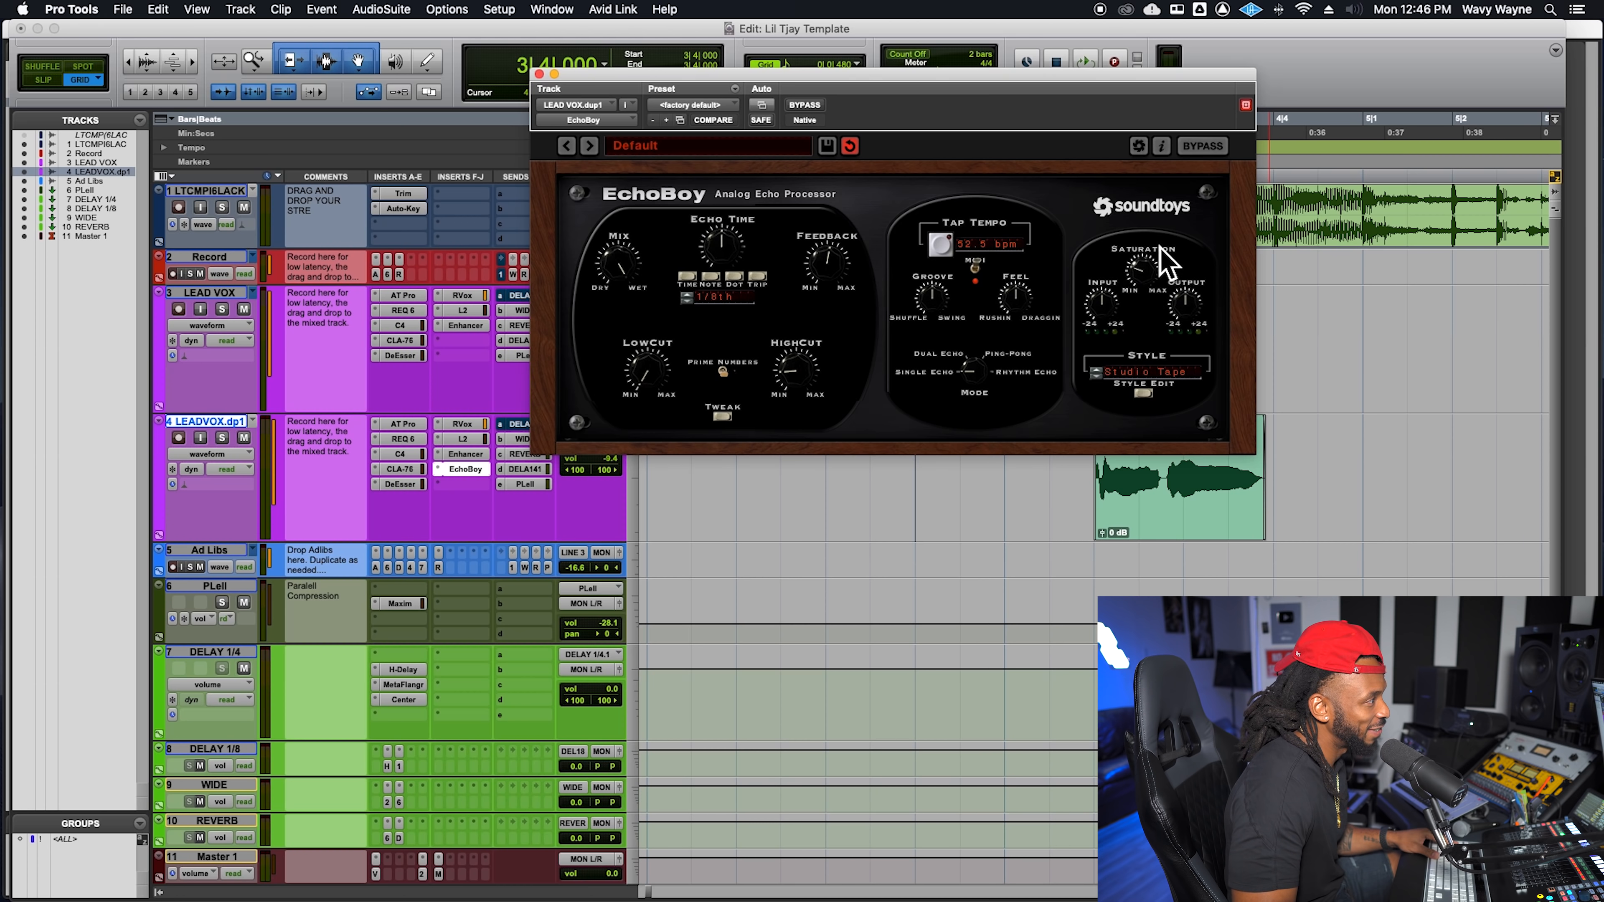
key("space")
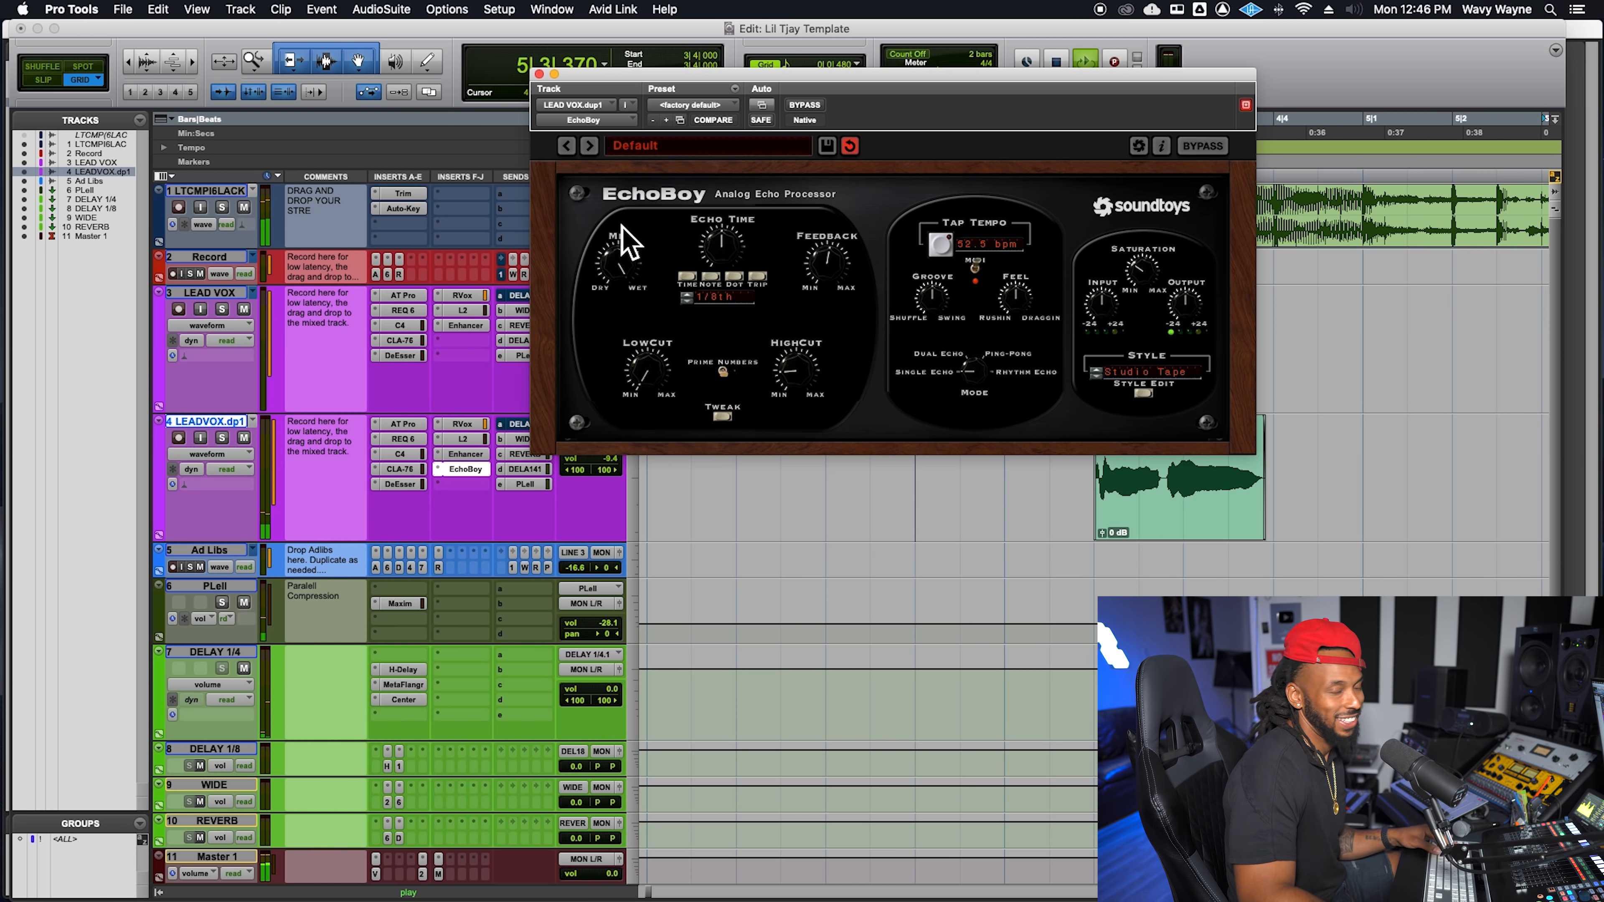
key("space")
left_click(538, 74)
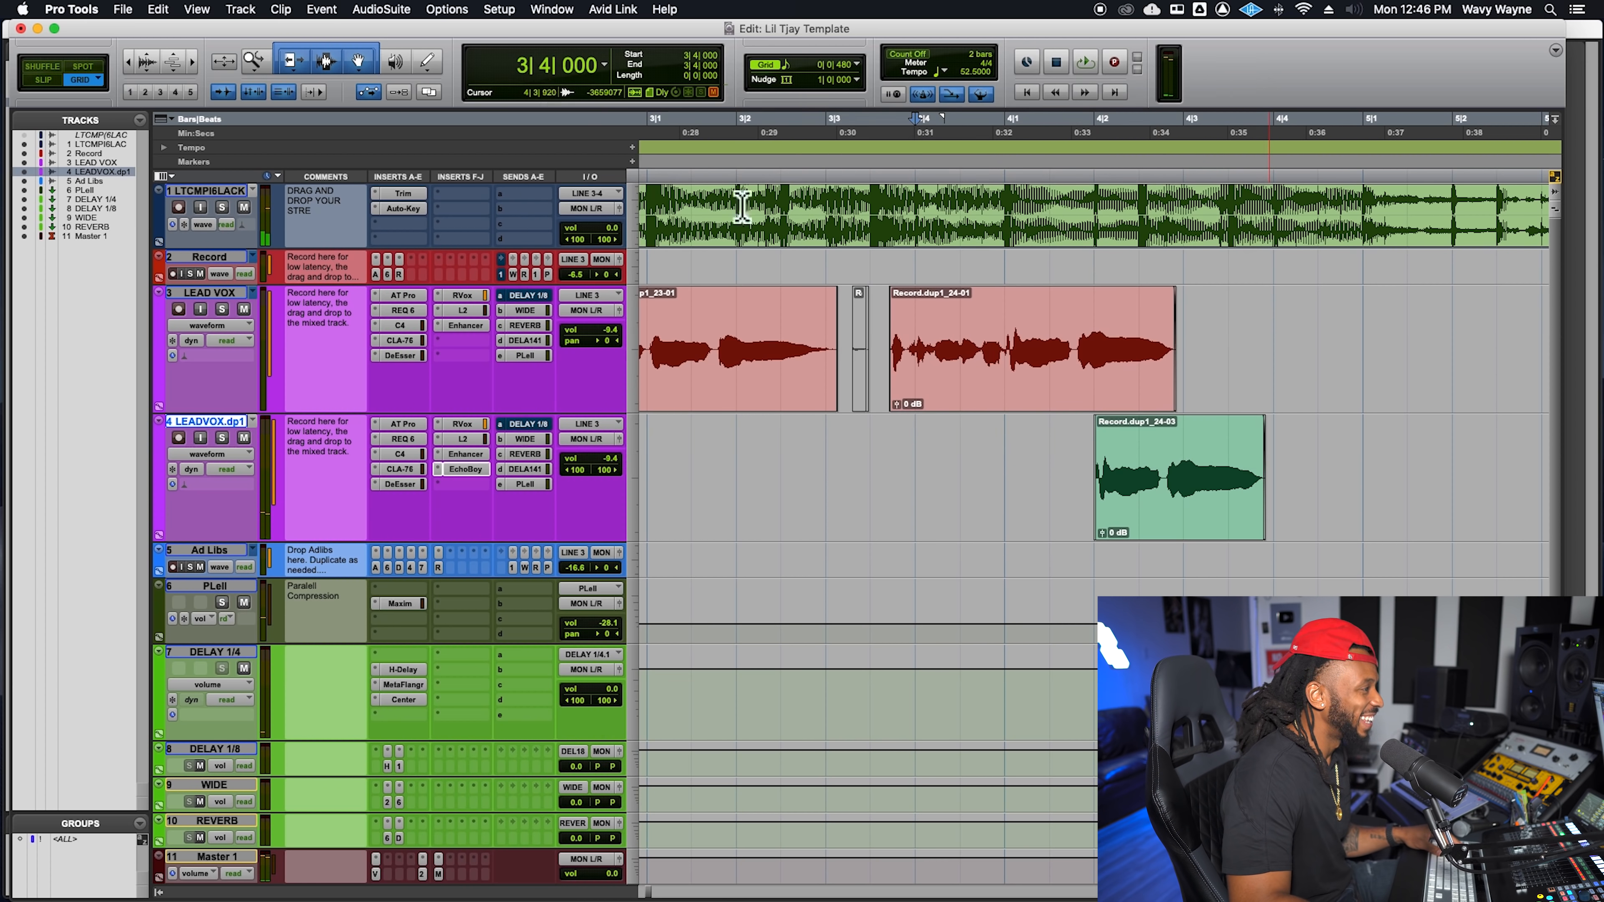
Step: Delete the copied clip from LEADVOX.dp1 and put the cursor at 0|4, before the first vocal clips
left_click(1227, 527)
key("Delete")
key("r")
key("r")
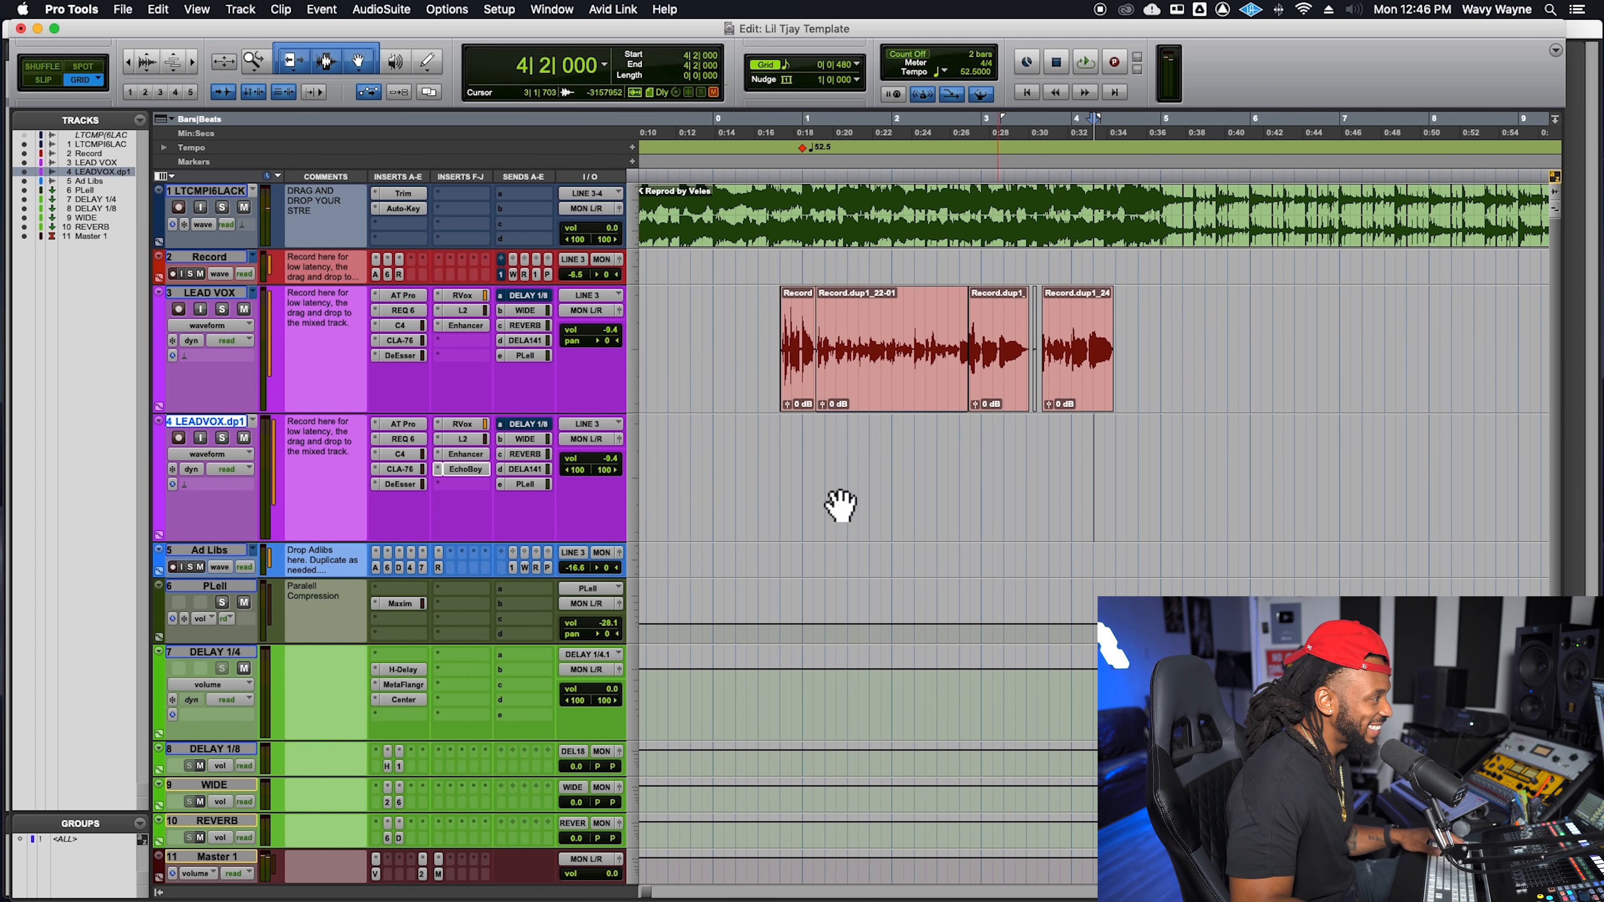
left_click(790, 460)
key("t")
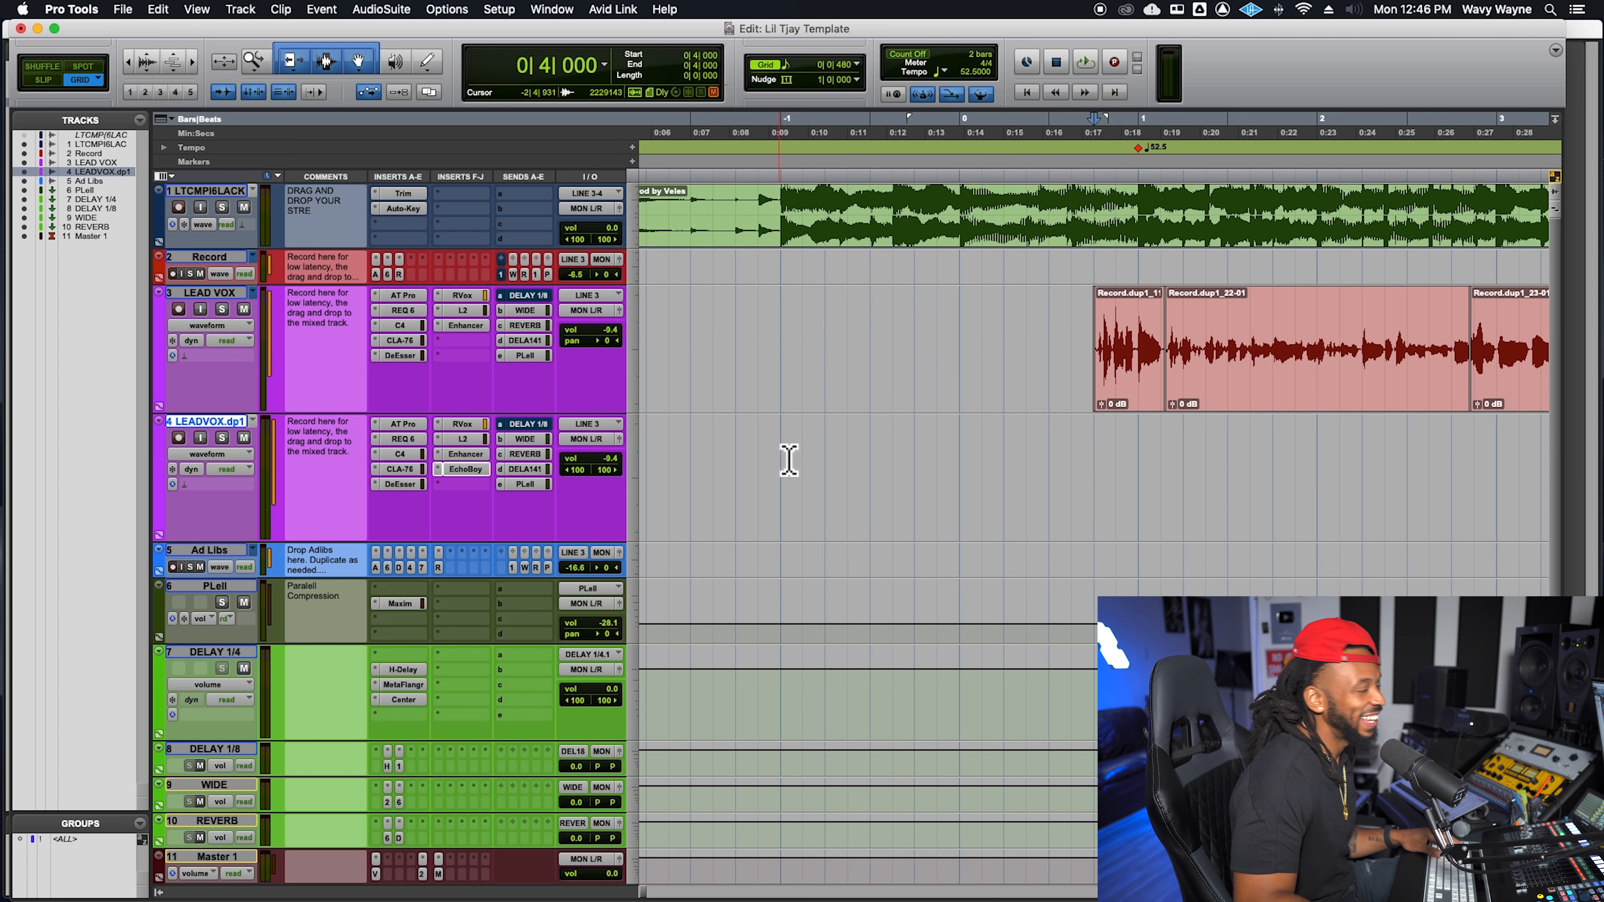
Step: Open LEAD VOX's send d to DELAY 1/4 and pull its level all the way down to −∞
key("r")
key("t")
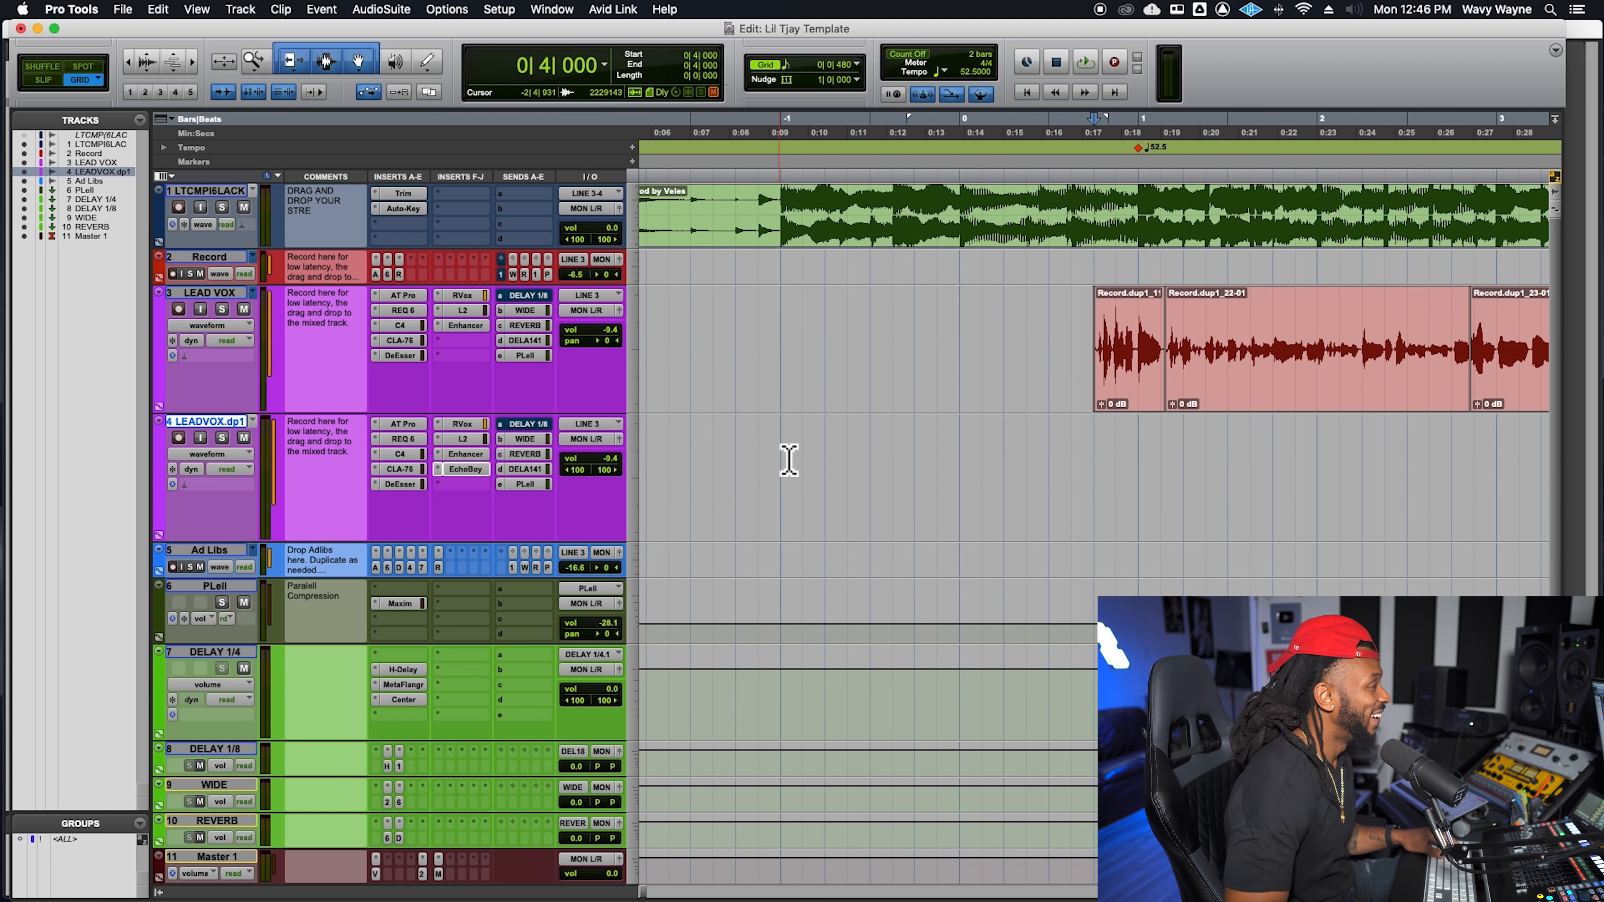
key("r")
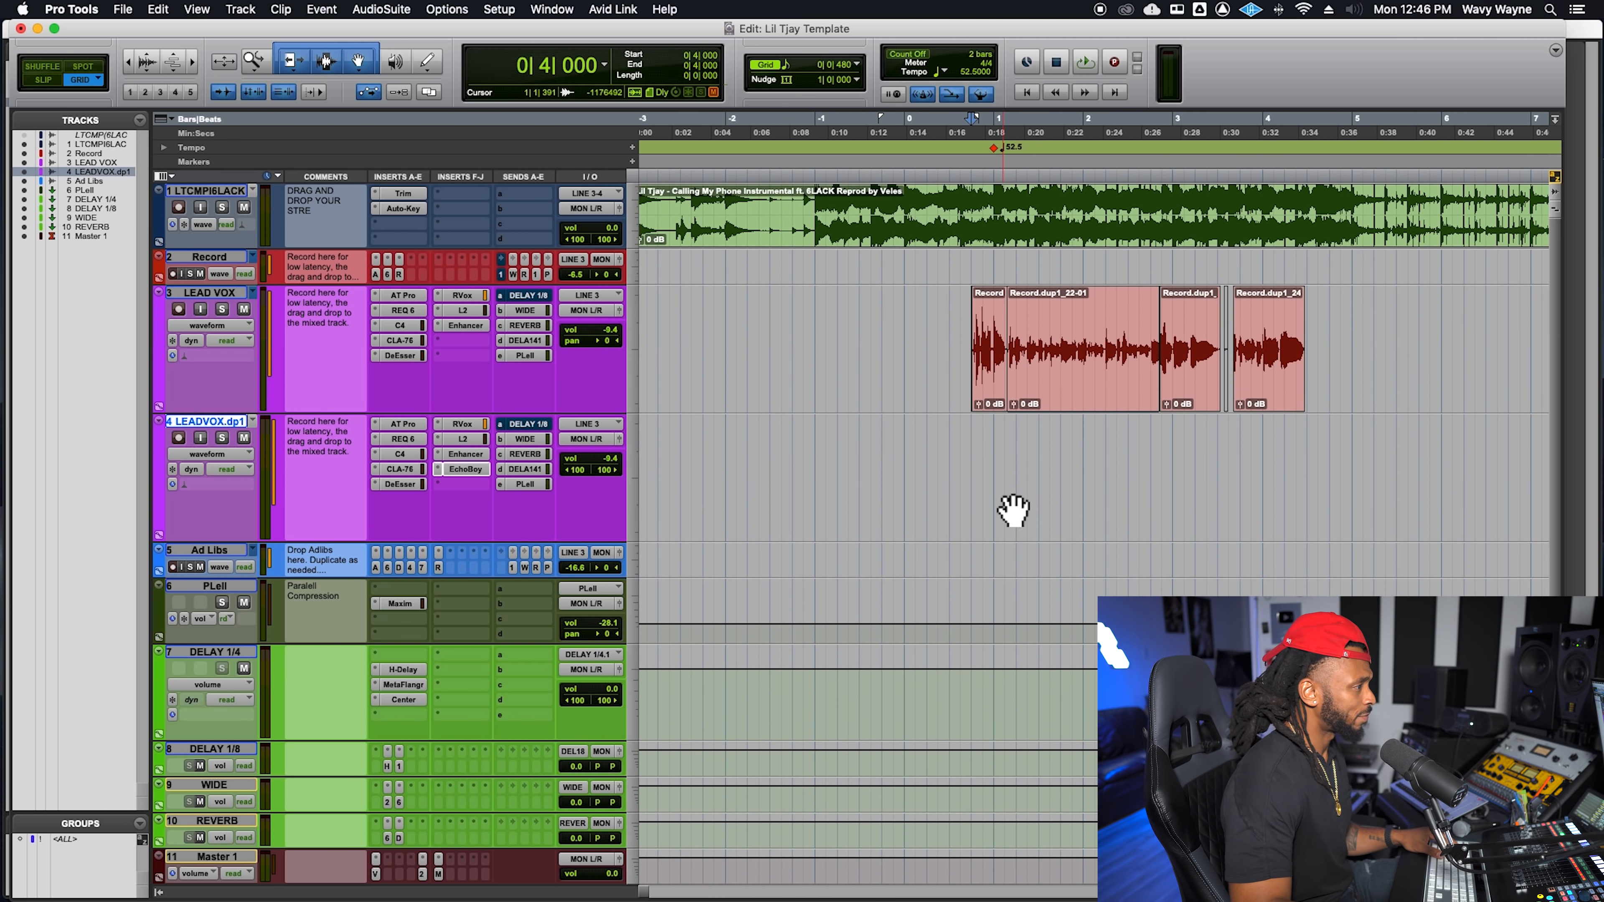
scroll(1012, 508, "right", 3)
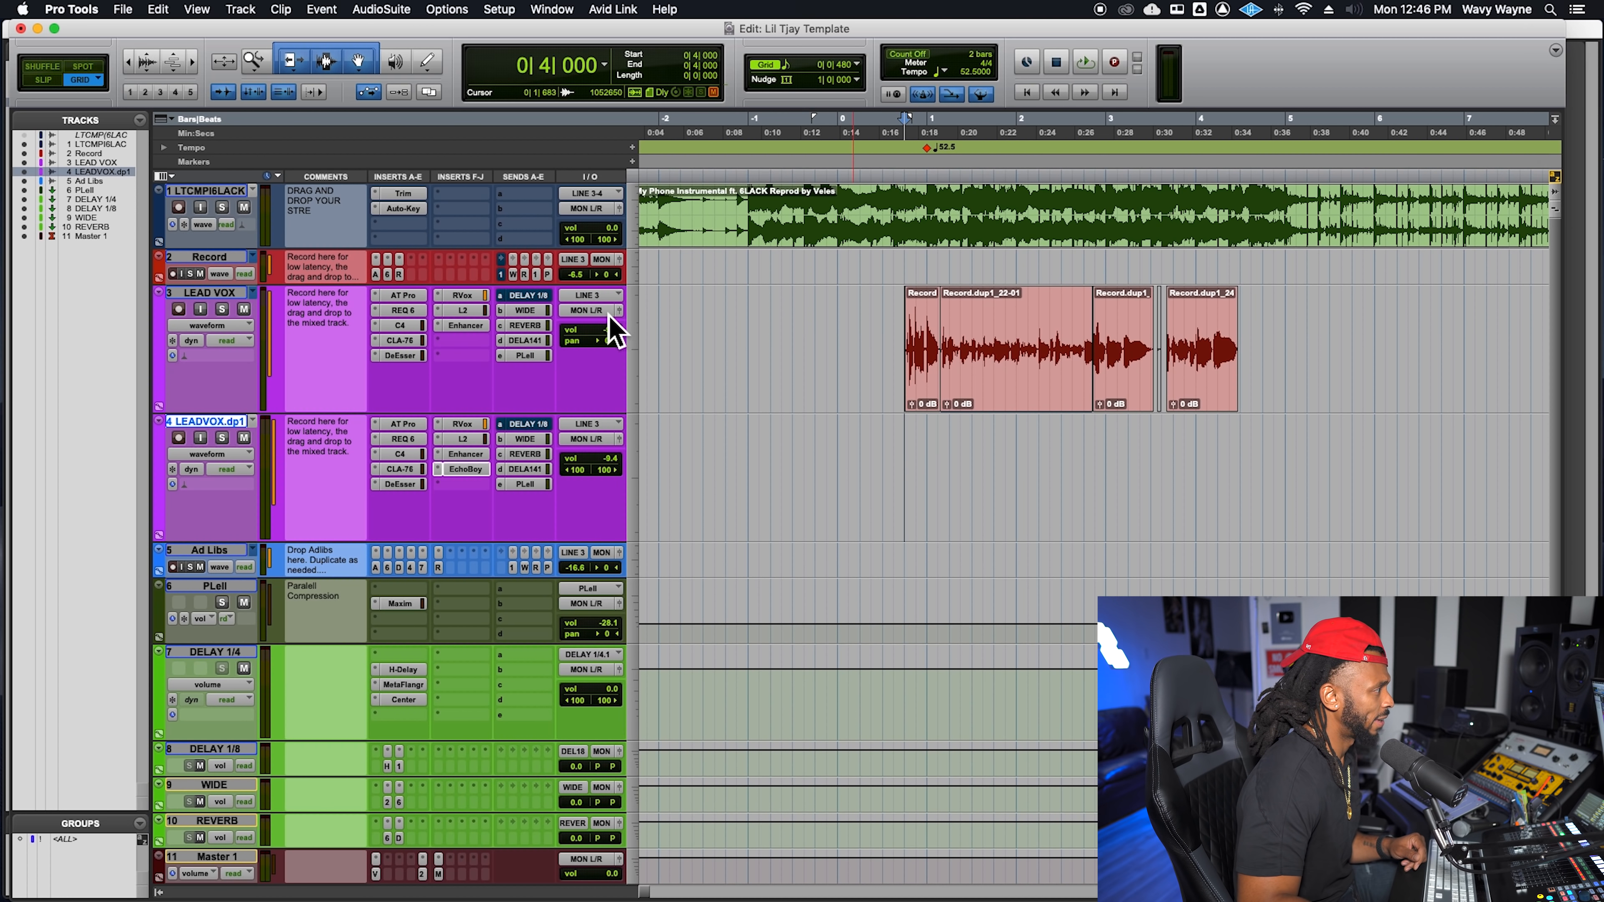
left_click(544, 341)
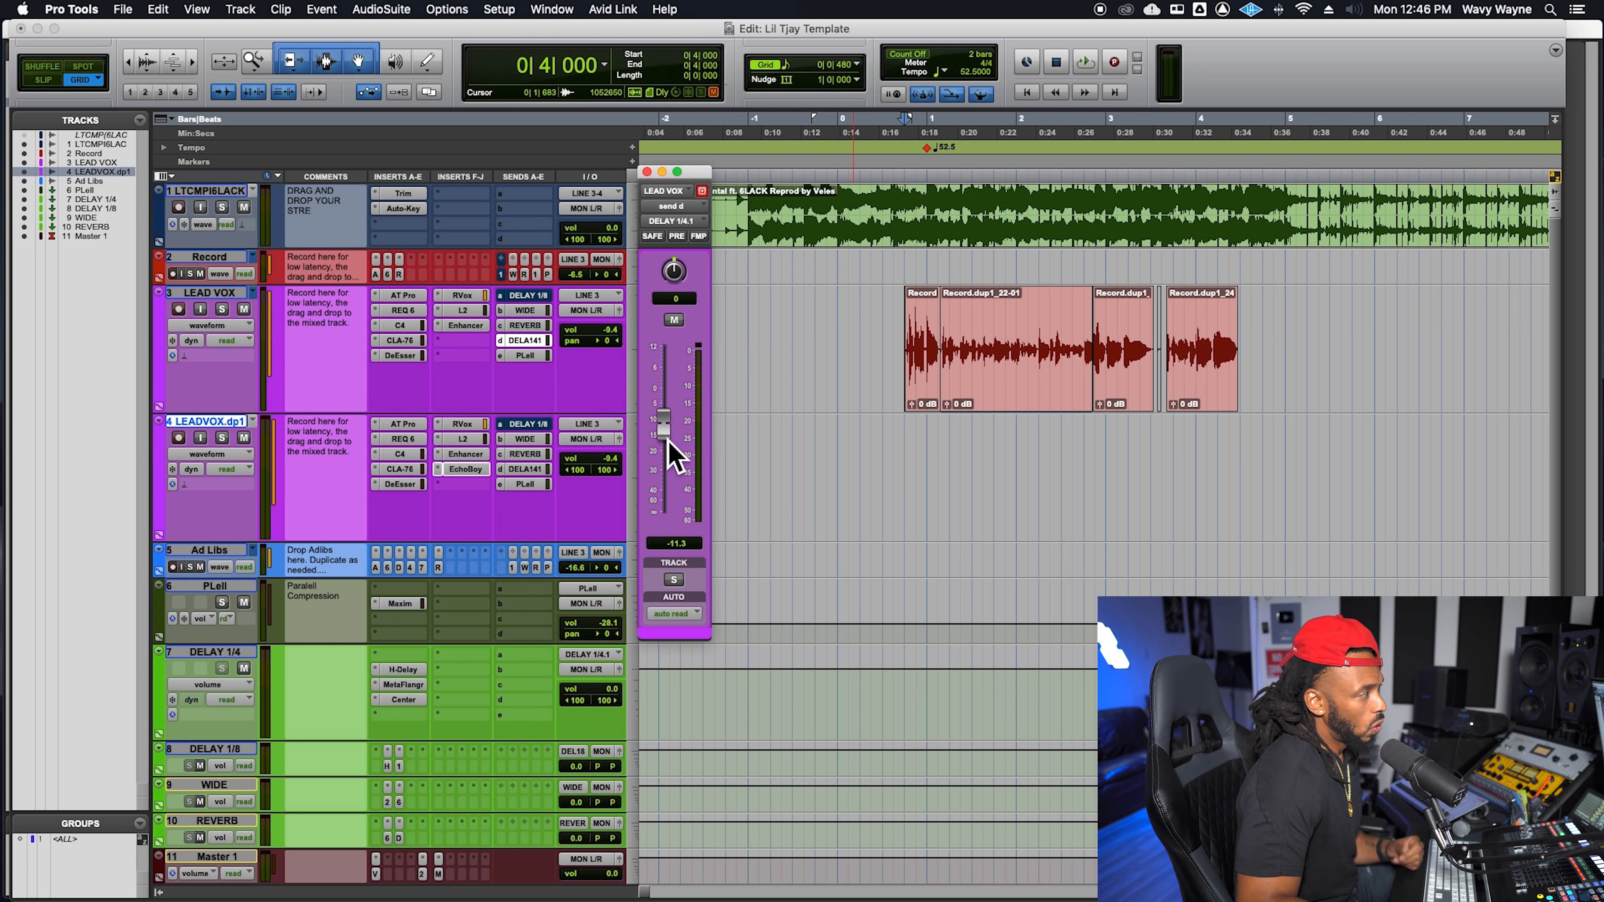
left_click_drag(669, 445, 683, 544)
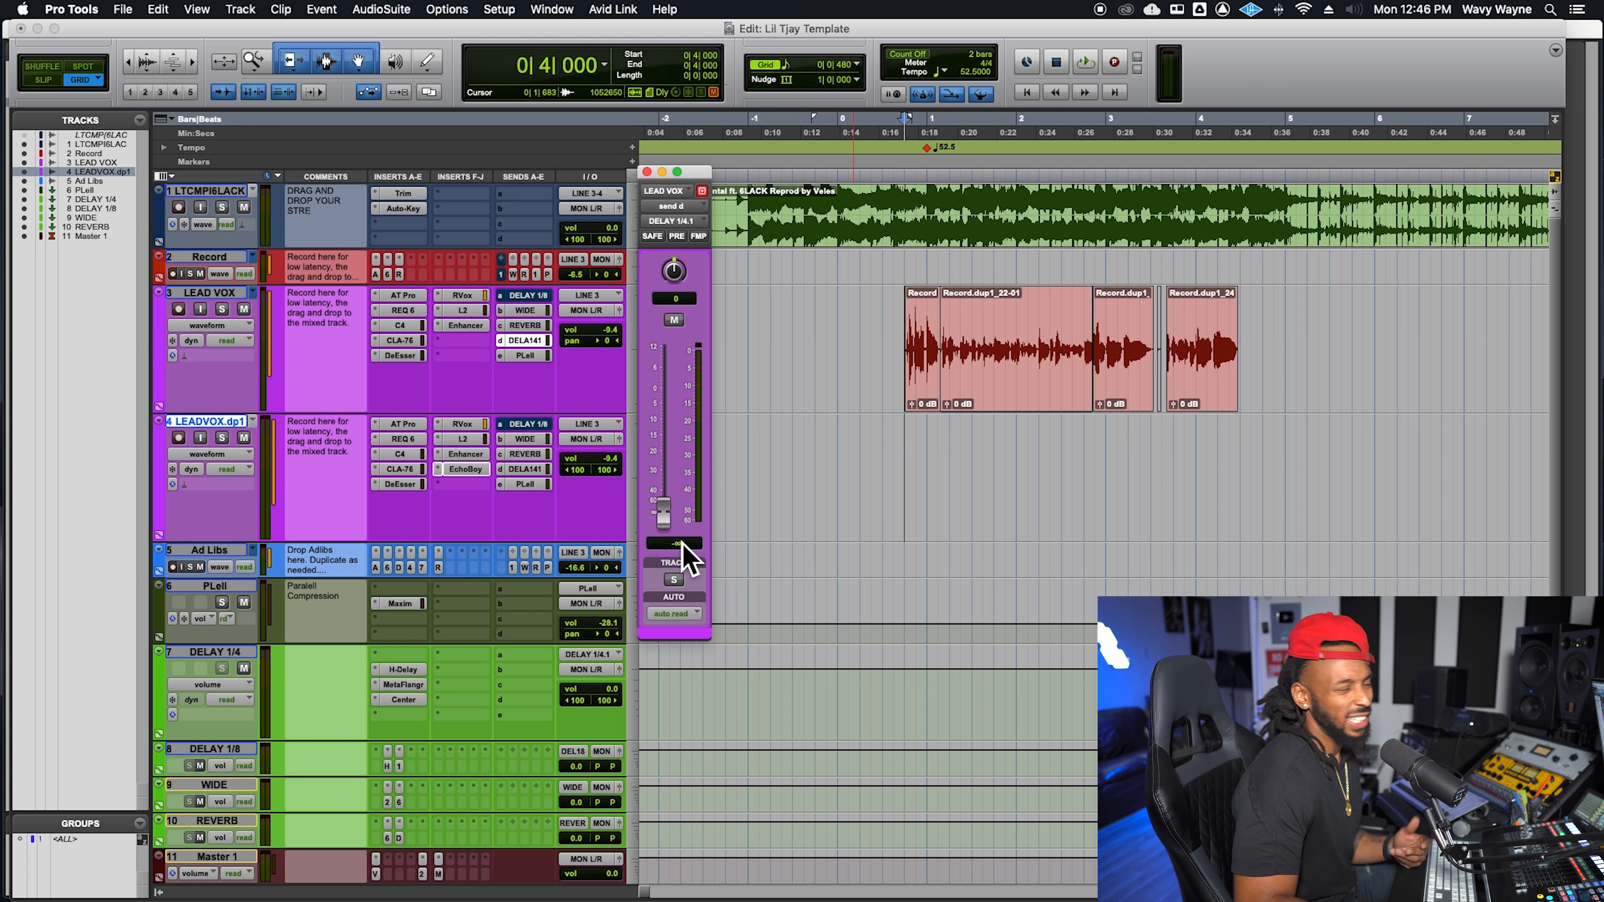
Step: Put the cursor at 0|2|480 on LEAD VOX and set the track's automation mode to touch
left_click(894, 338)
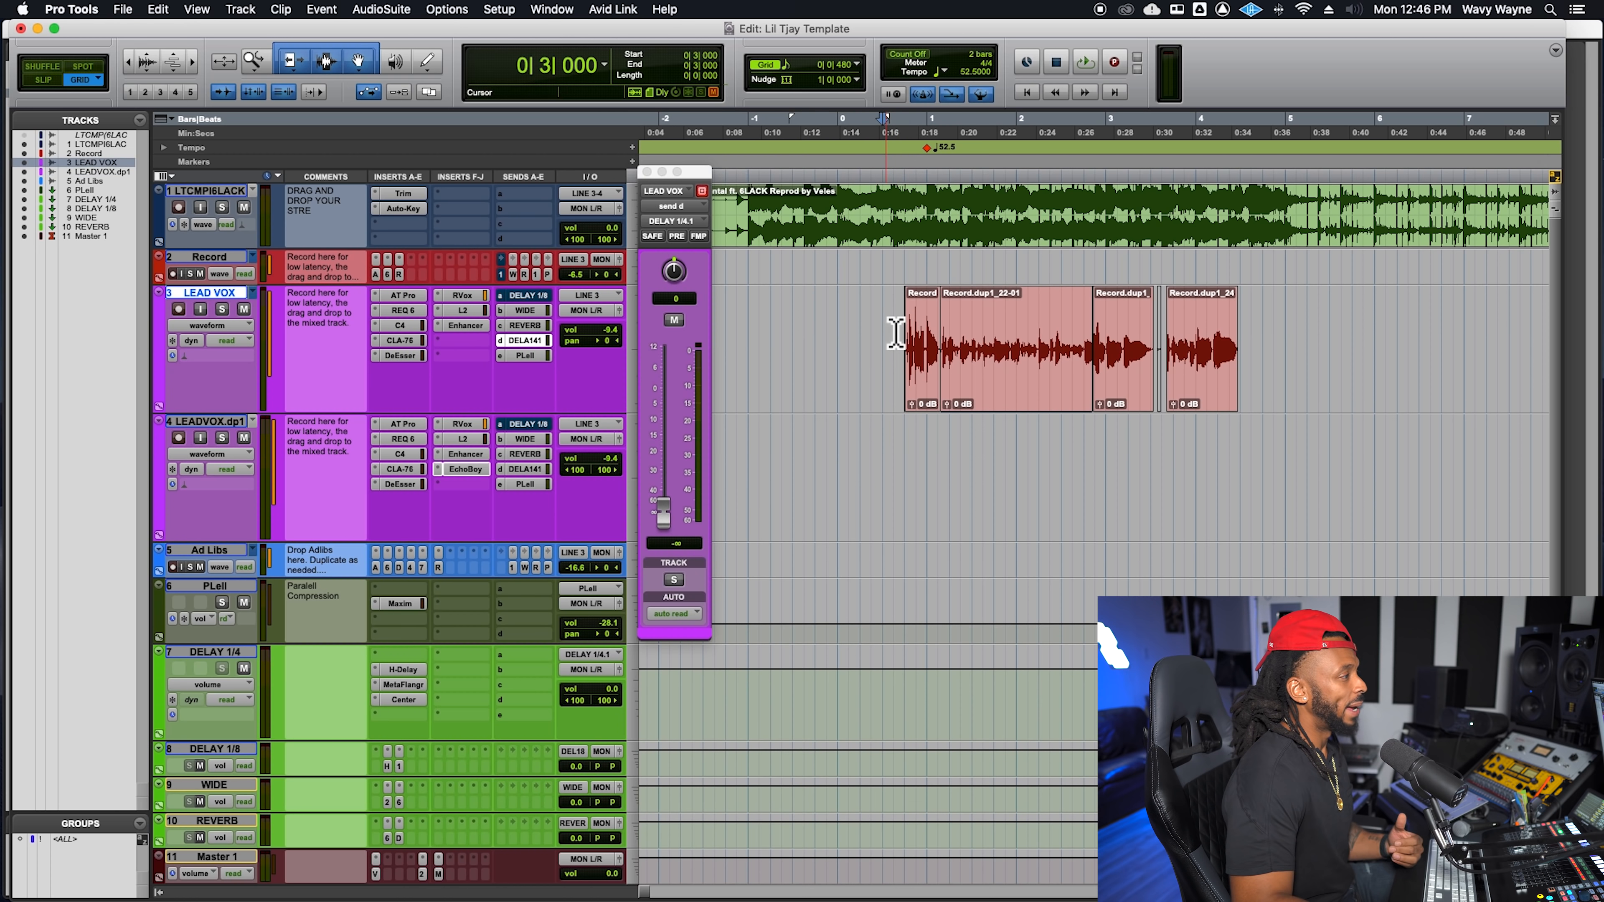
key("super+bracketright")
key("super+bracketleft")
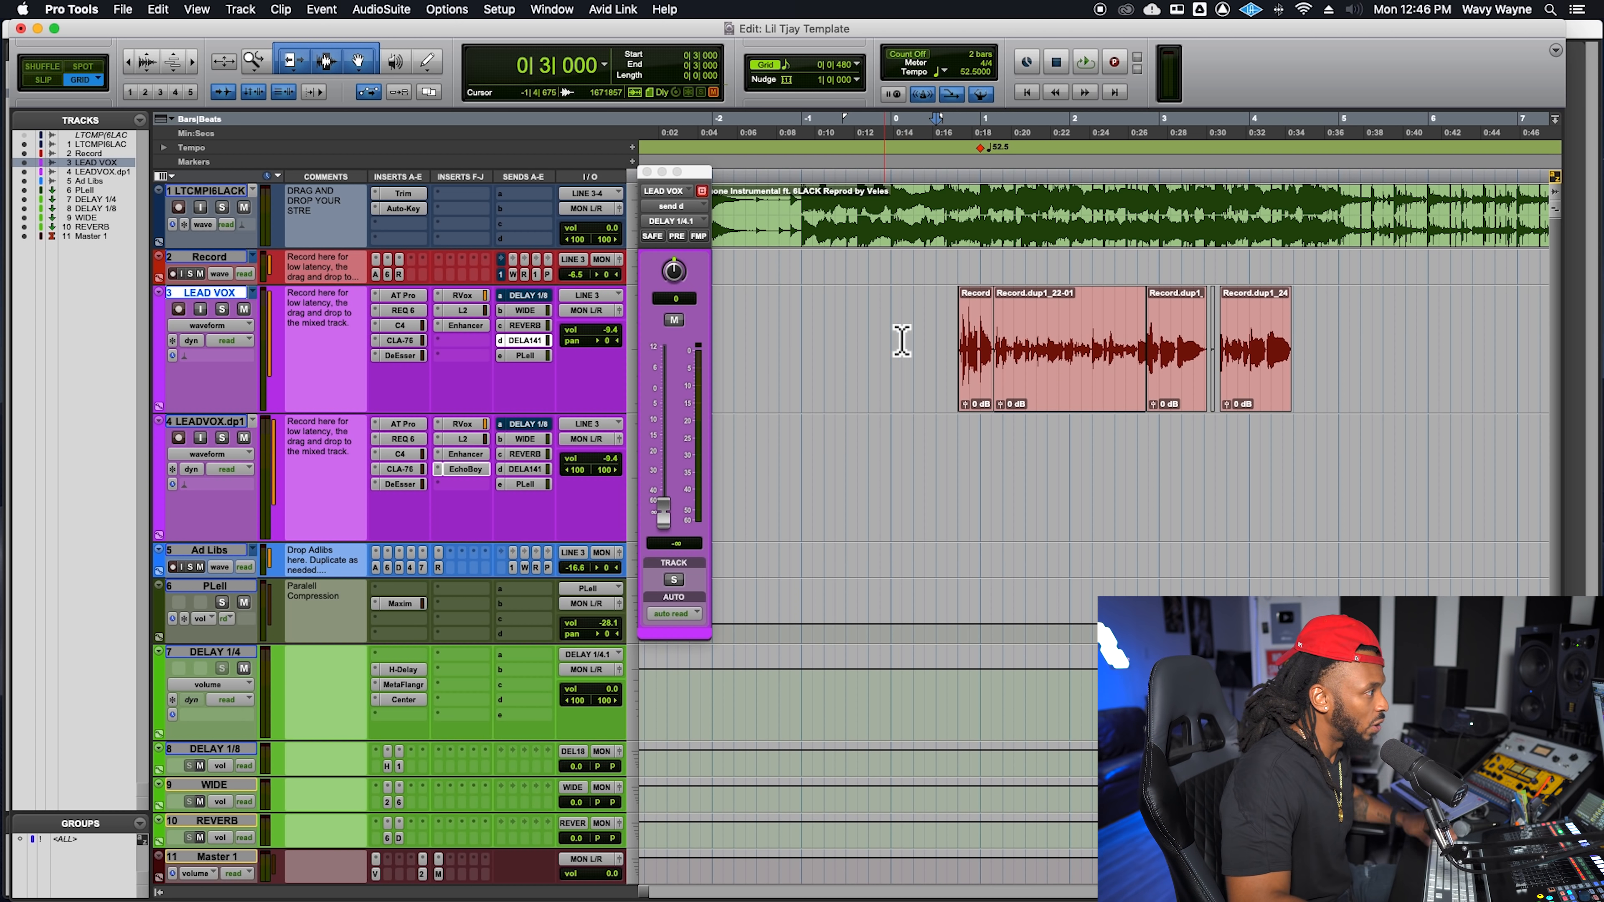
left_click(936, 330)
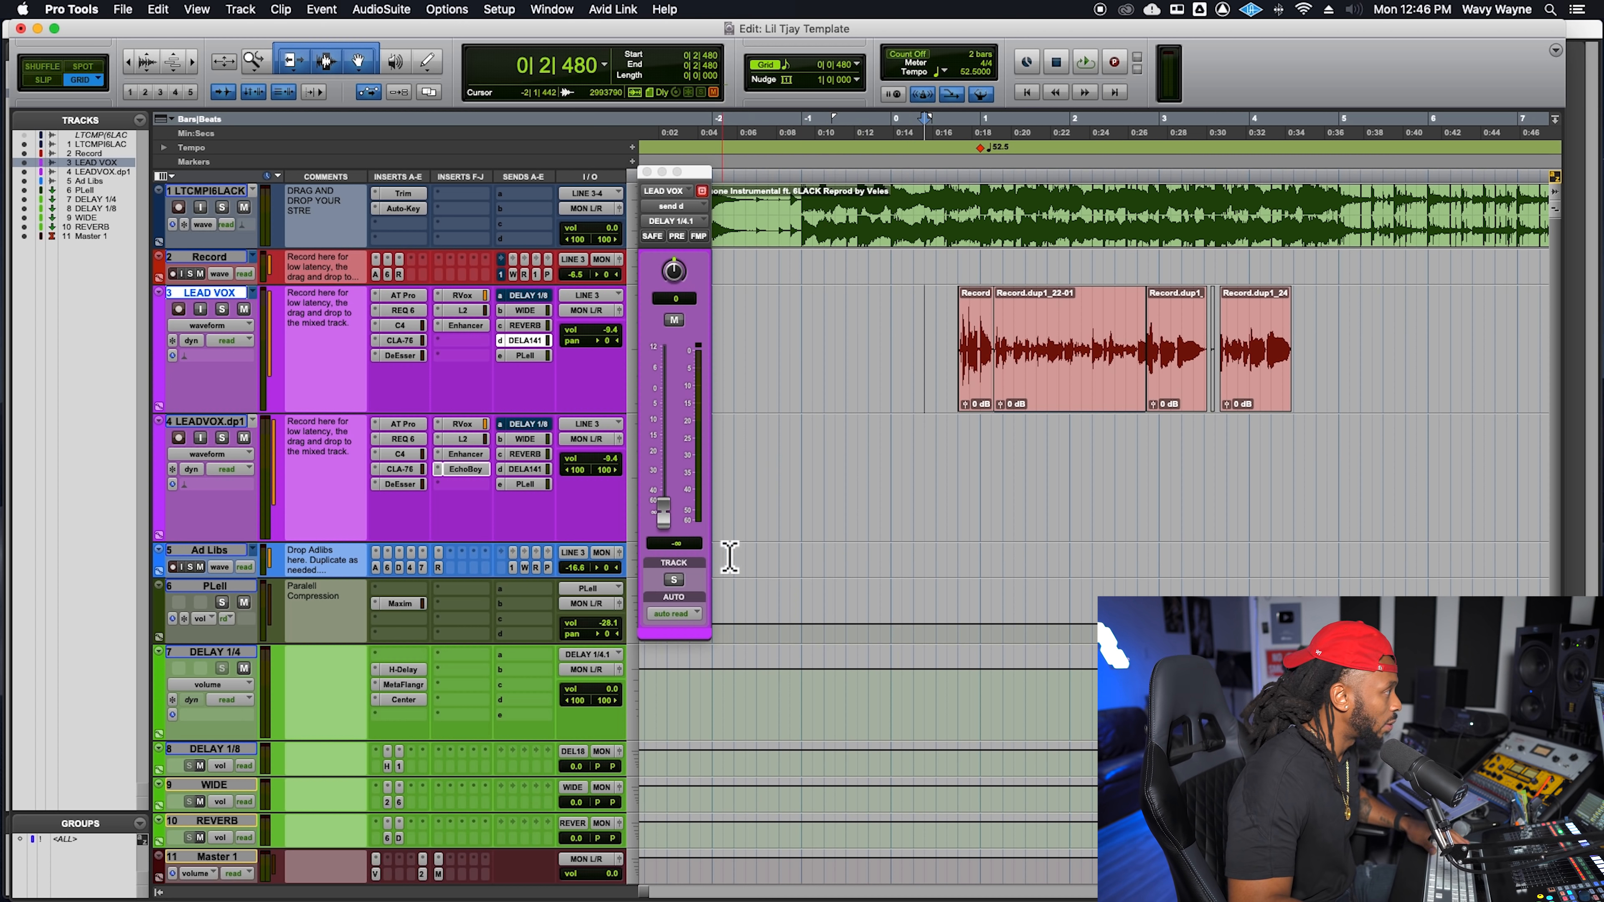
left_click_drag(705, 179, 733, 136)
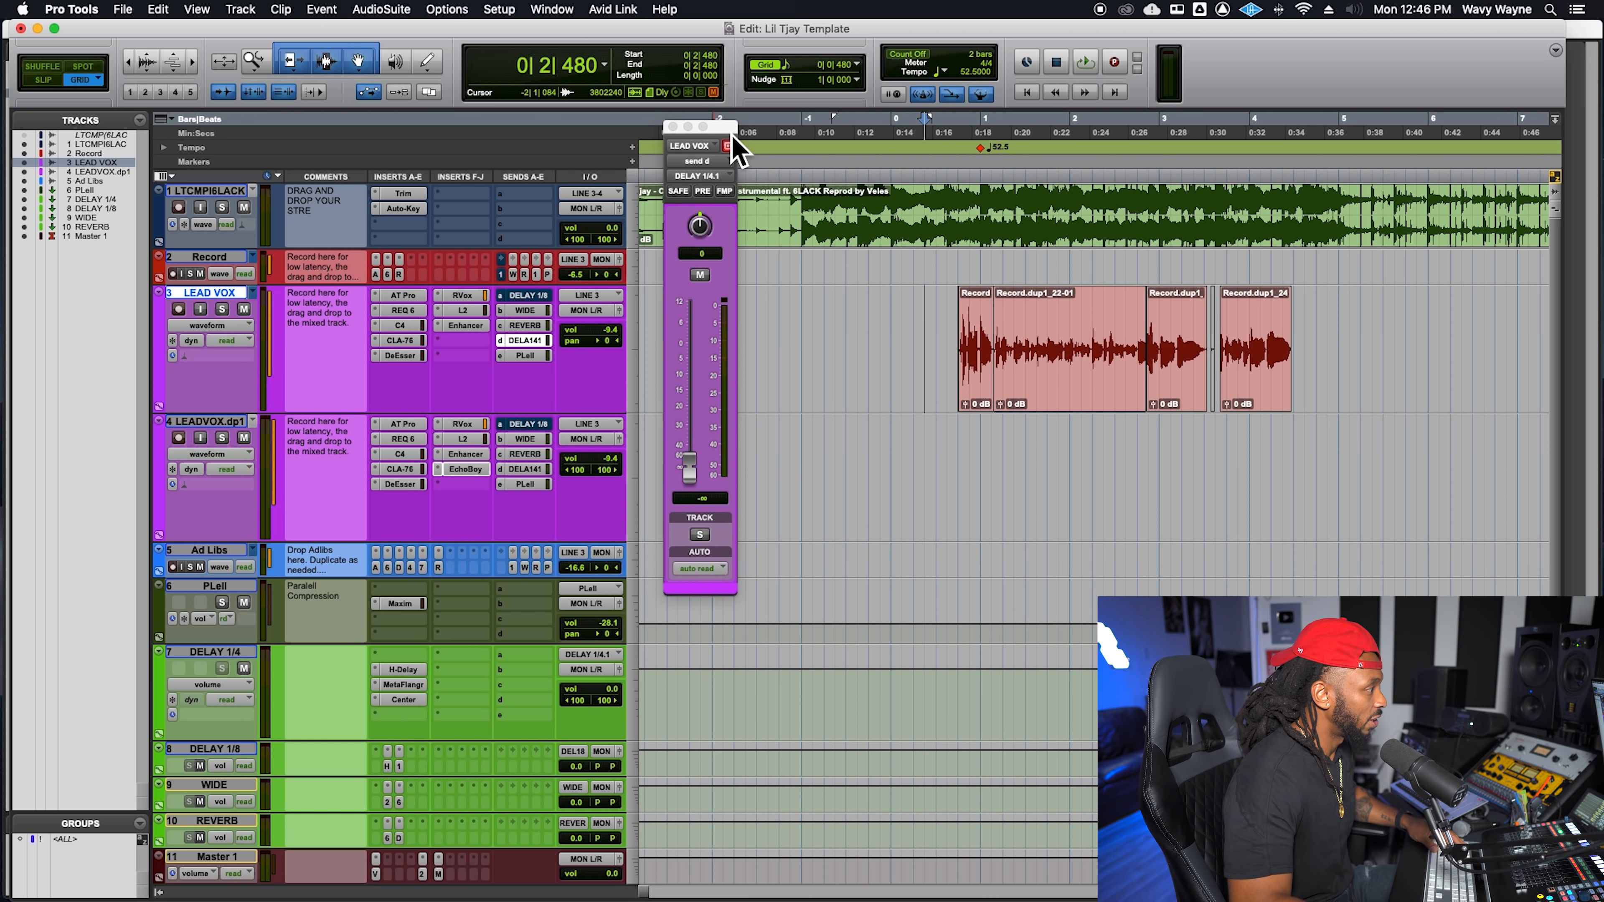
left_click(715, 572)
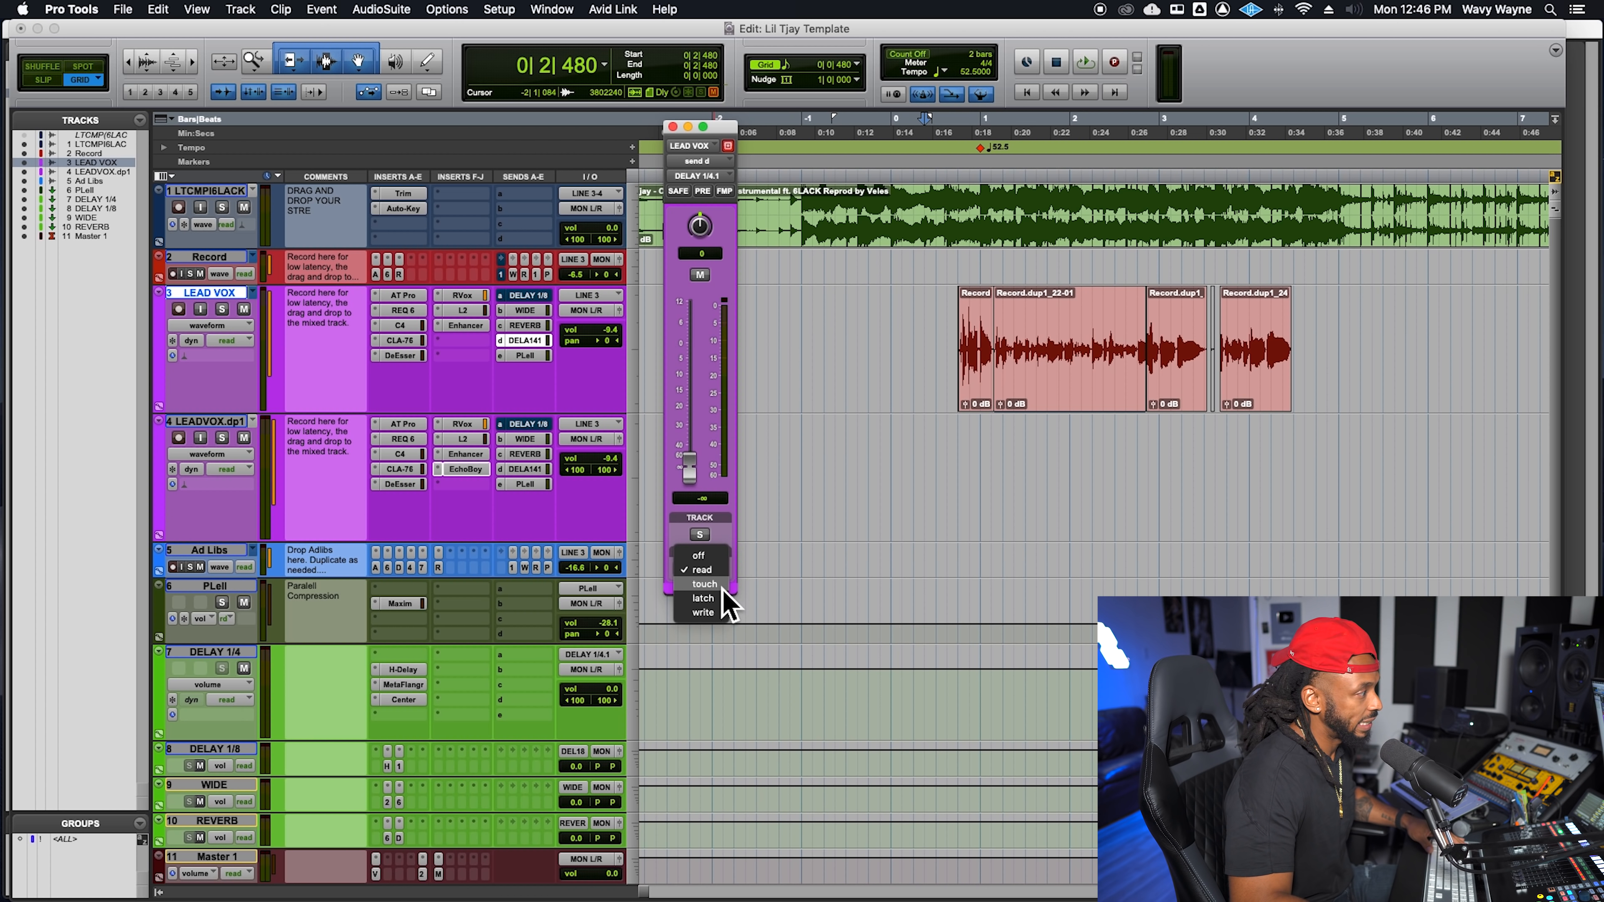
left_click(723, 585)
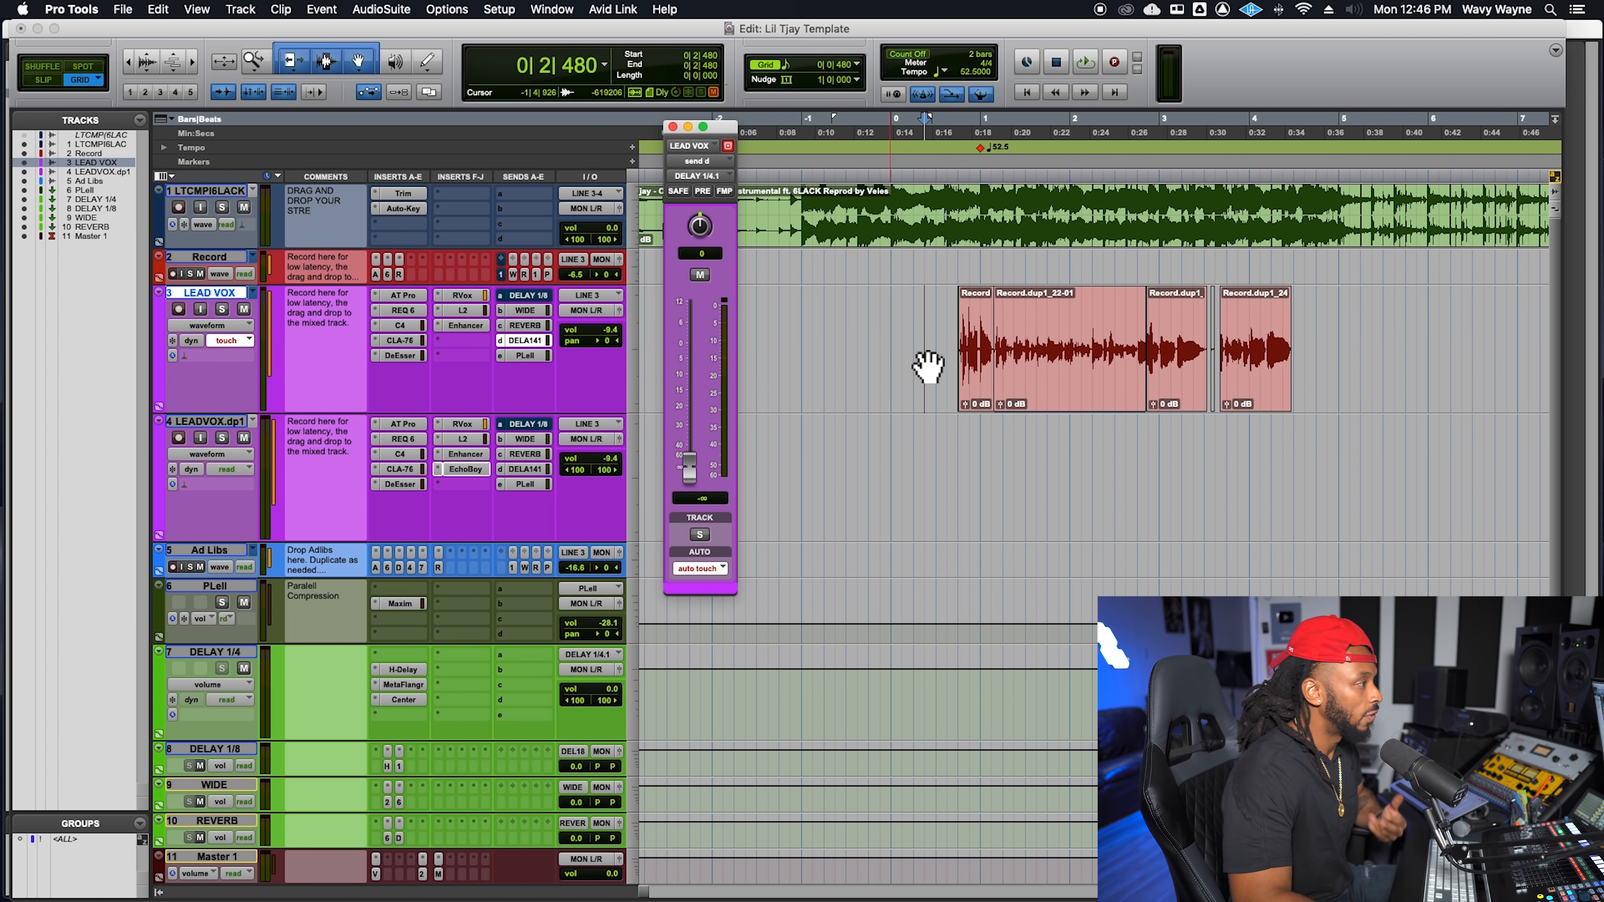
Step: Rehearse the DELAY 1/4 send fader ride and record a short touch automation pass from 0|3
left_click(941, 344)
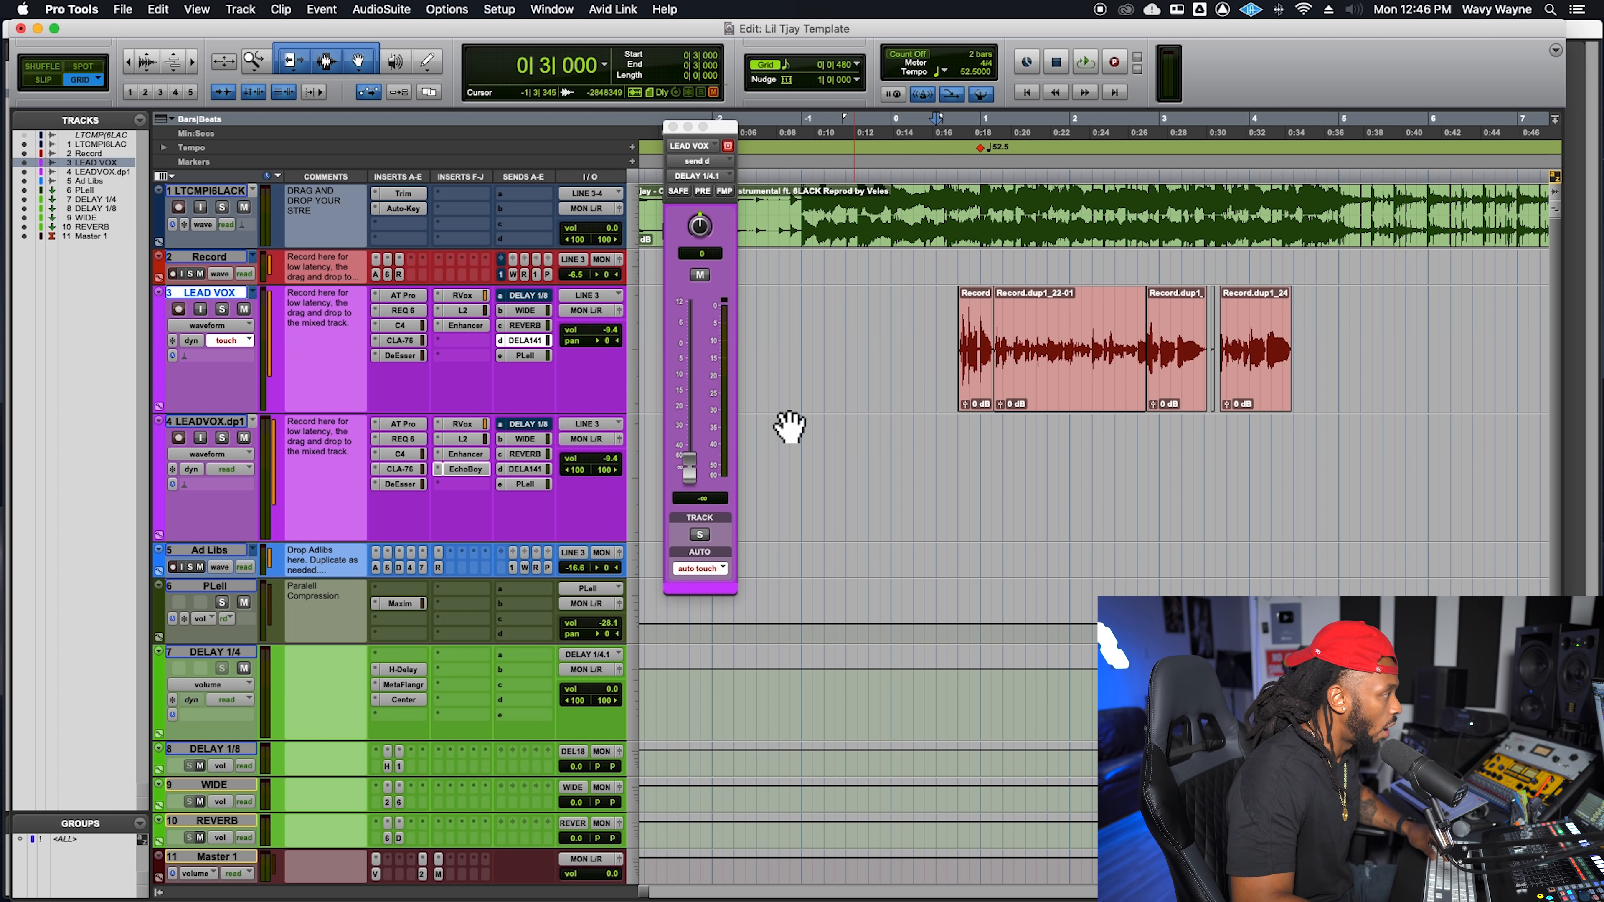
left_click_drag(711, 129, 682, 132)
left_click(671, 479)
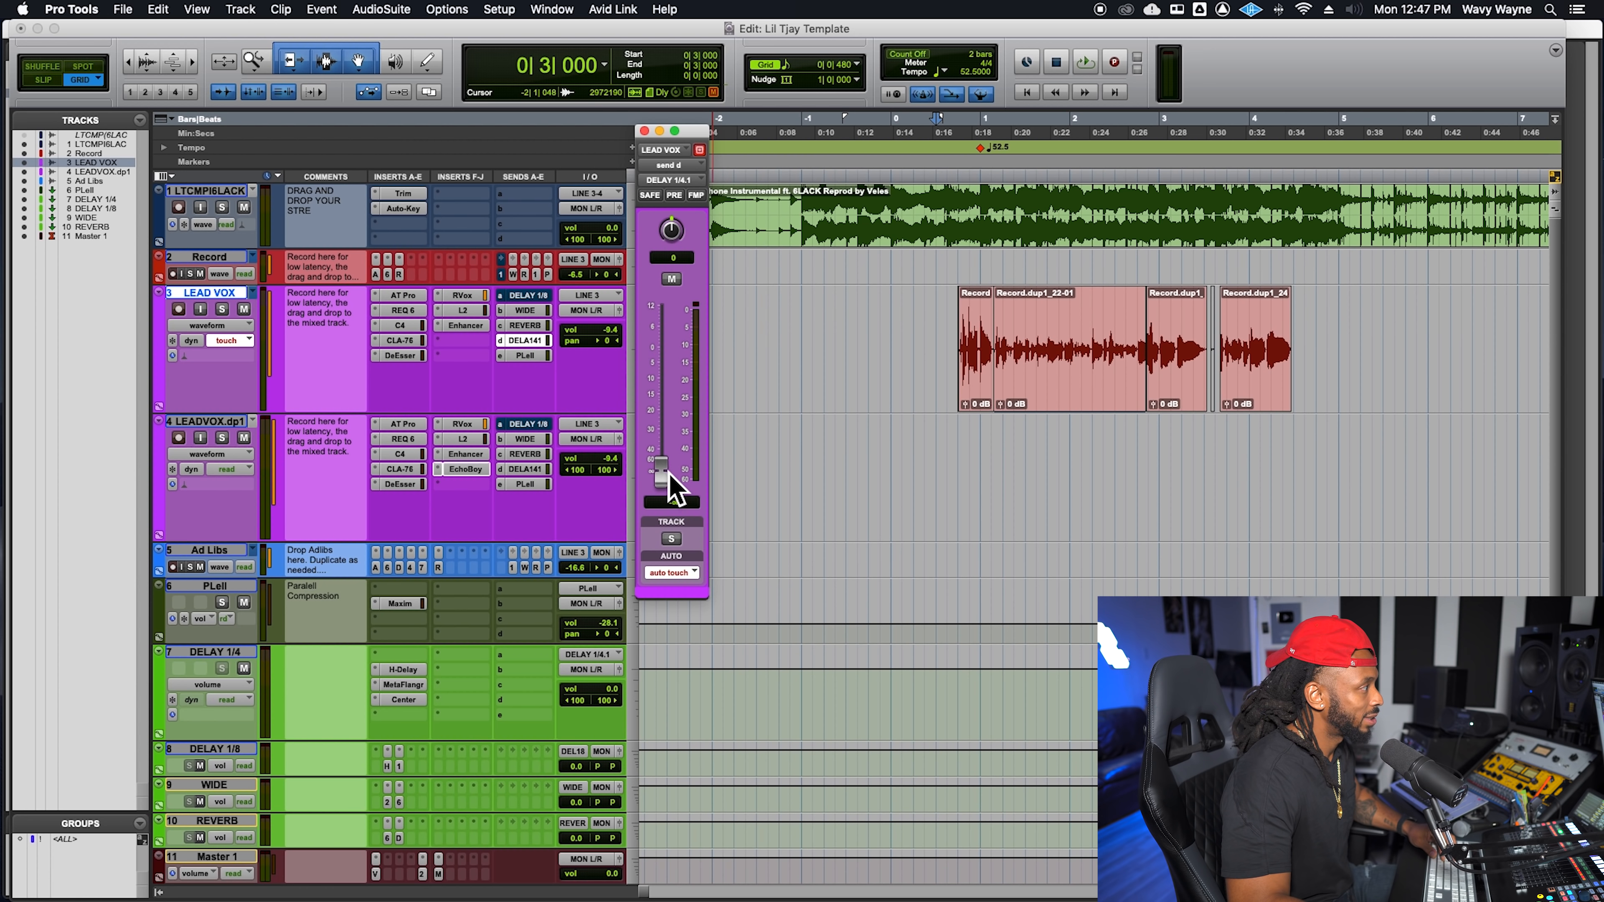
left_click_drag(668, 371, 681, 503)
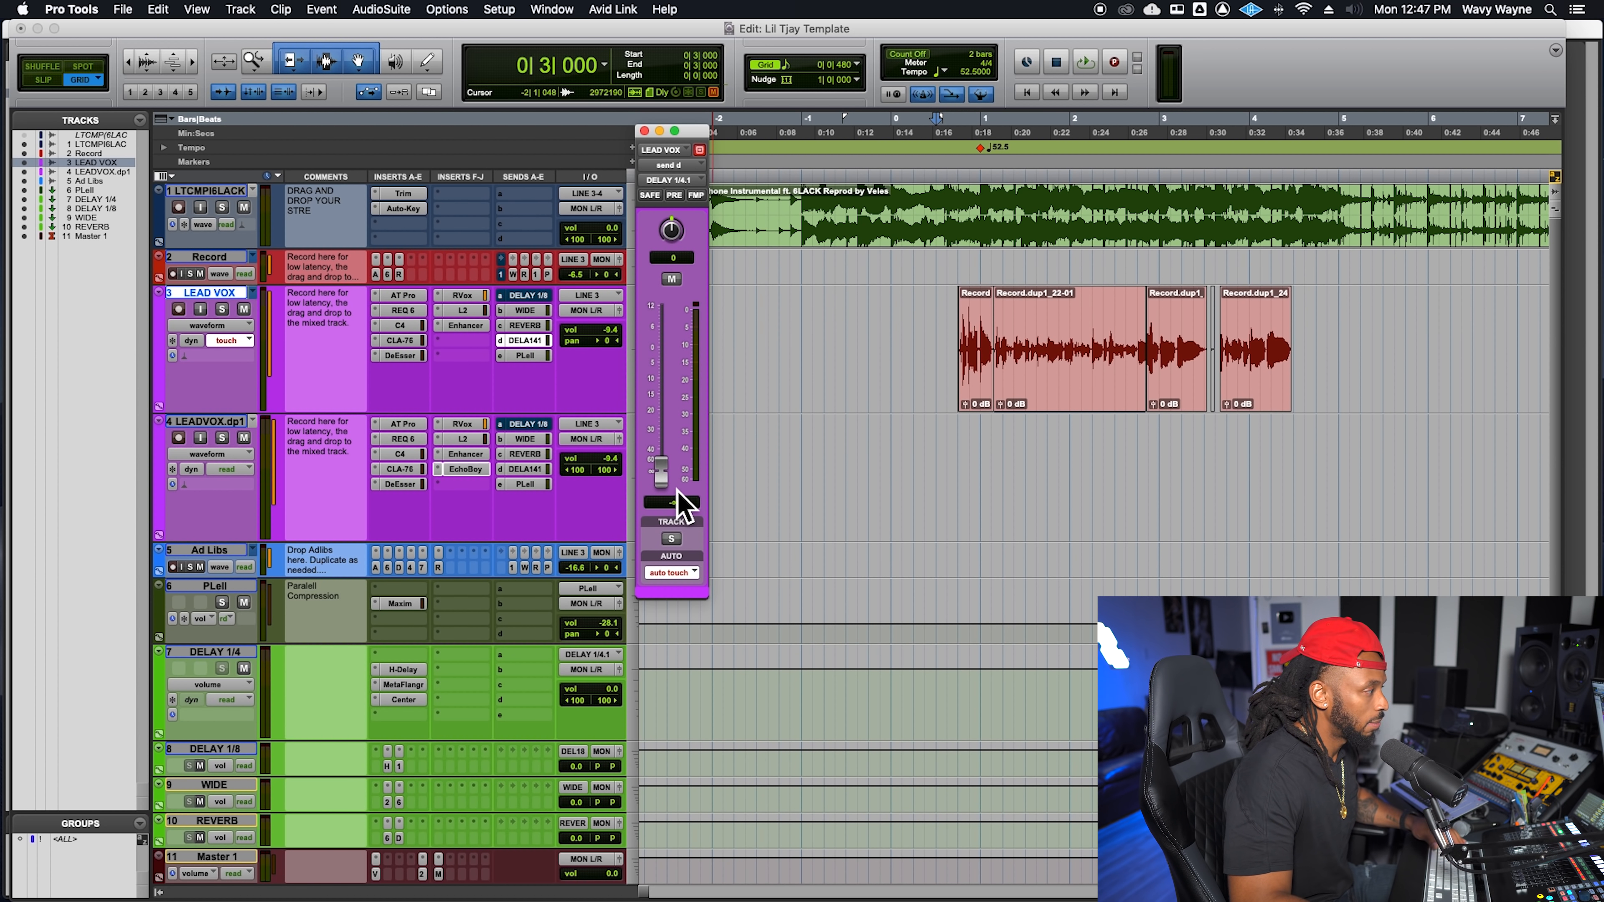
key("space")
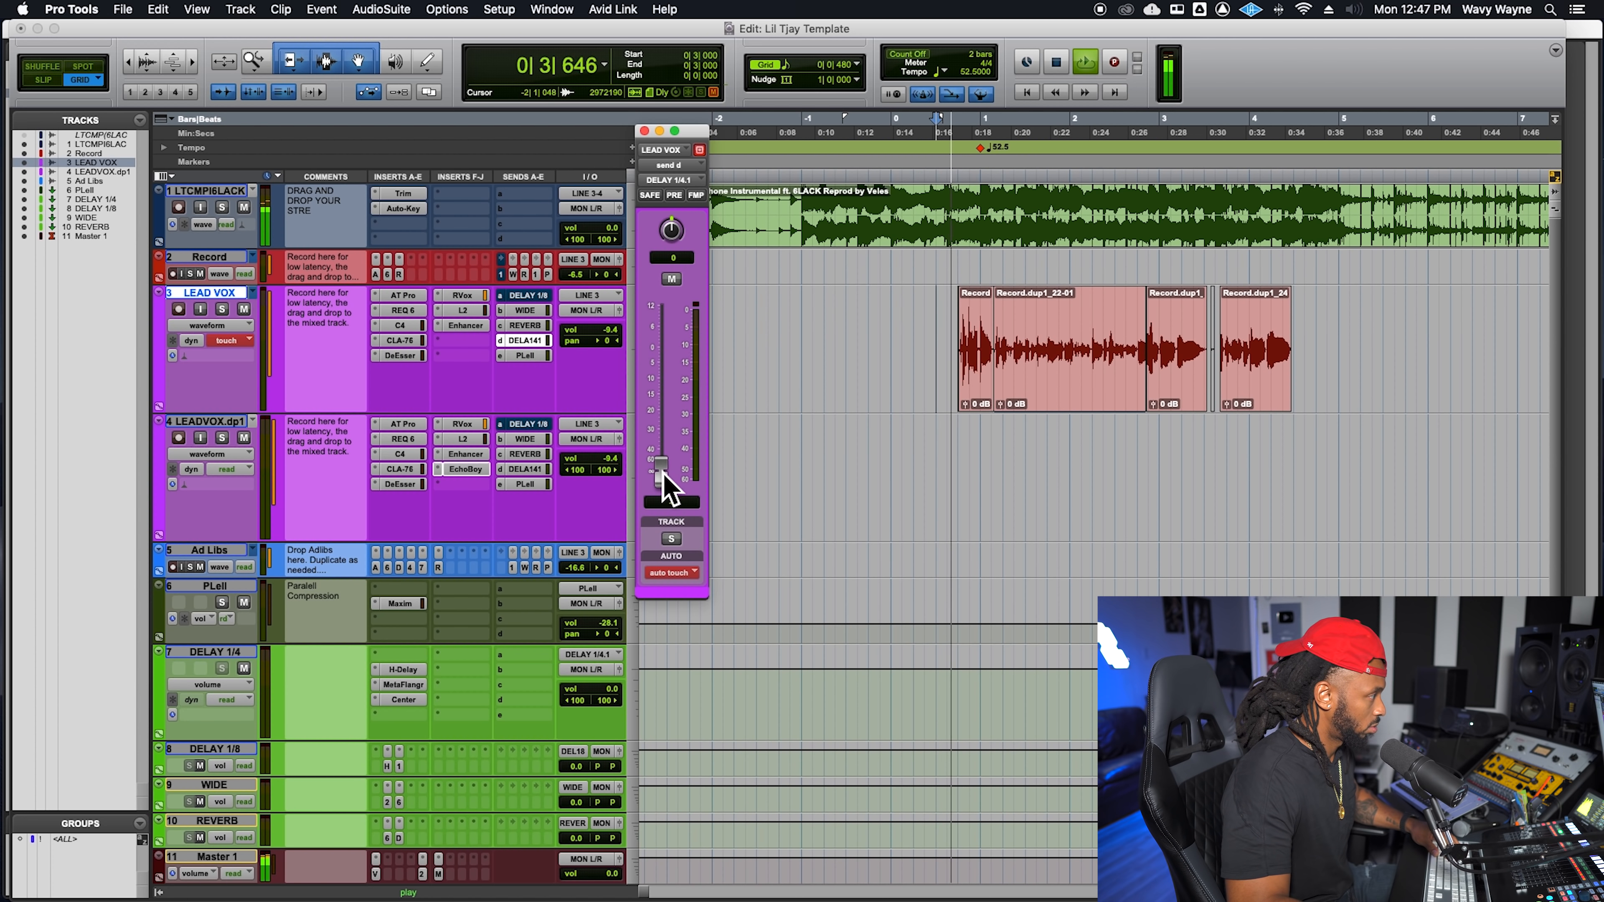
mouse_move(663, 473)
left_mouse_down()
mouse_move(659, 360)
mouse_move(661, 475)
left_mouse_up()
key("space")
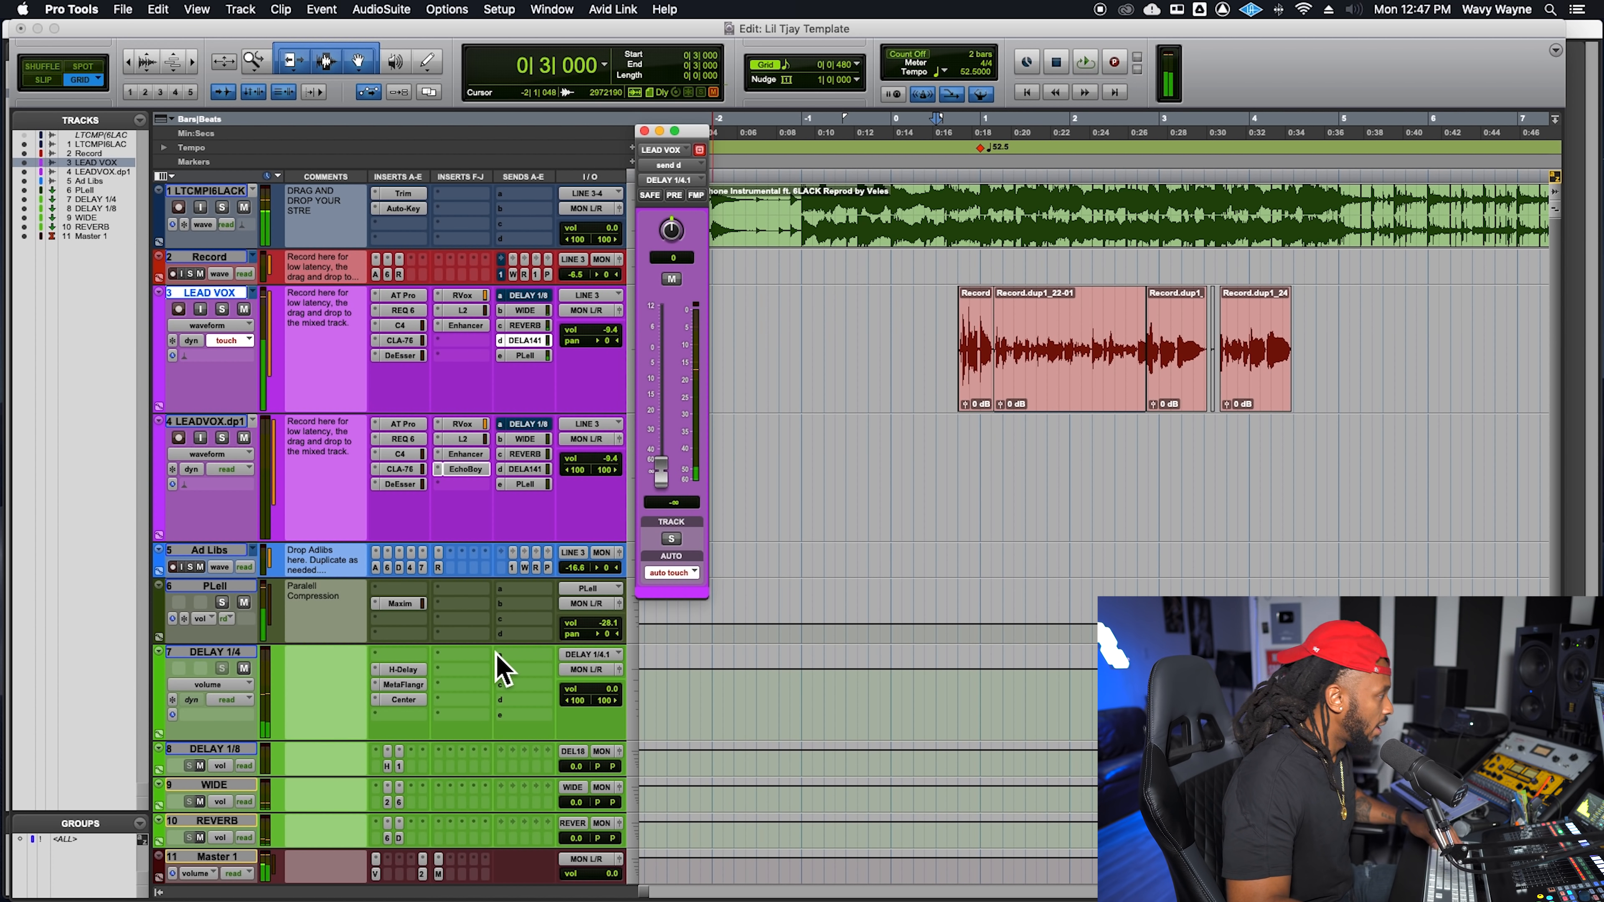
Step: Set LEAD VOX's automation back to read, open its send a to DELAY 1/8 and start playback from 0|3
left_click(690, 574)
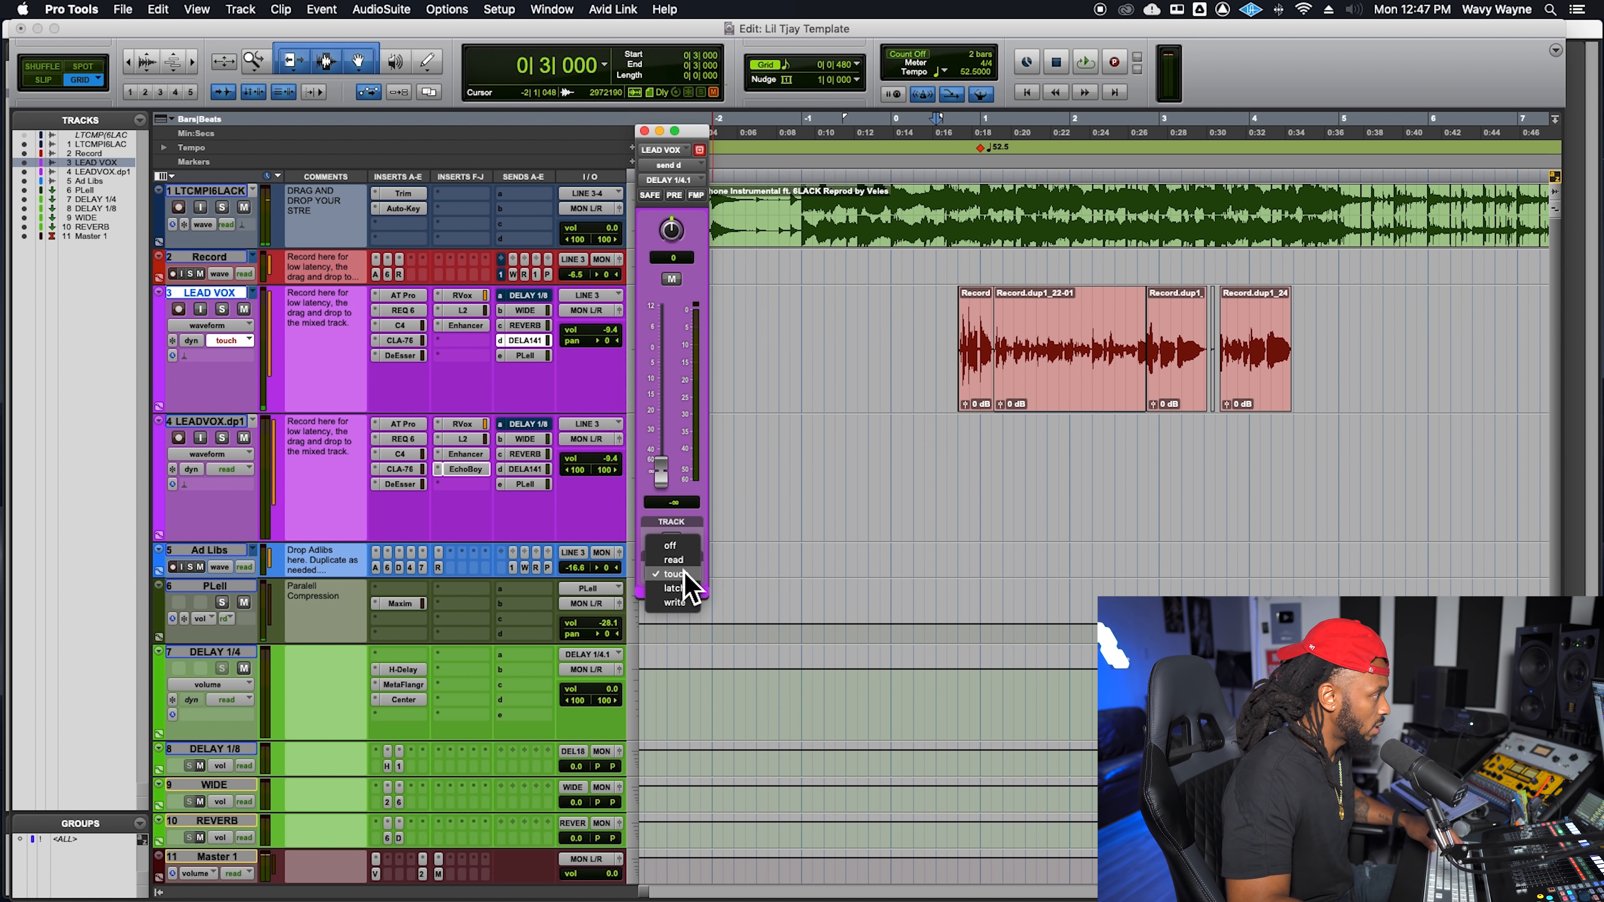
left_click(528, 295)
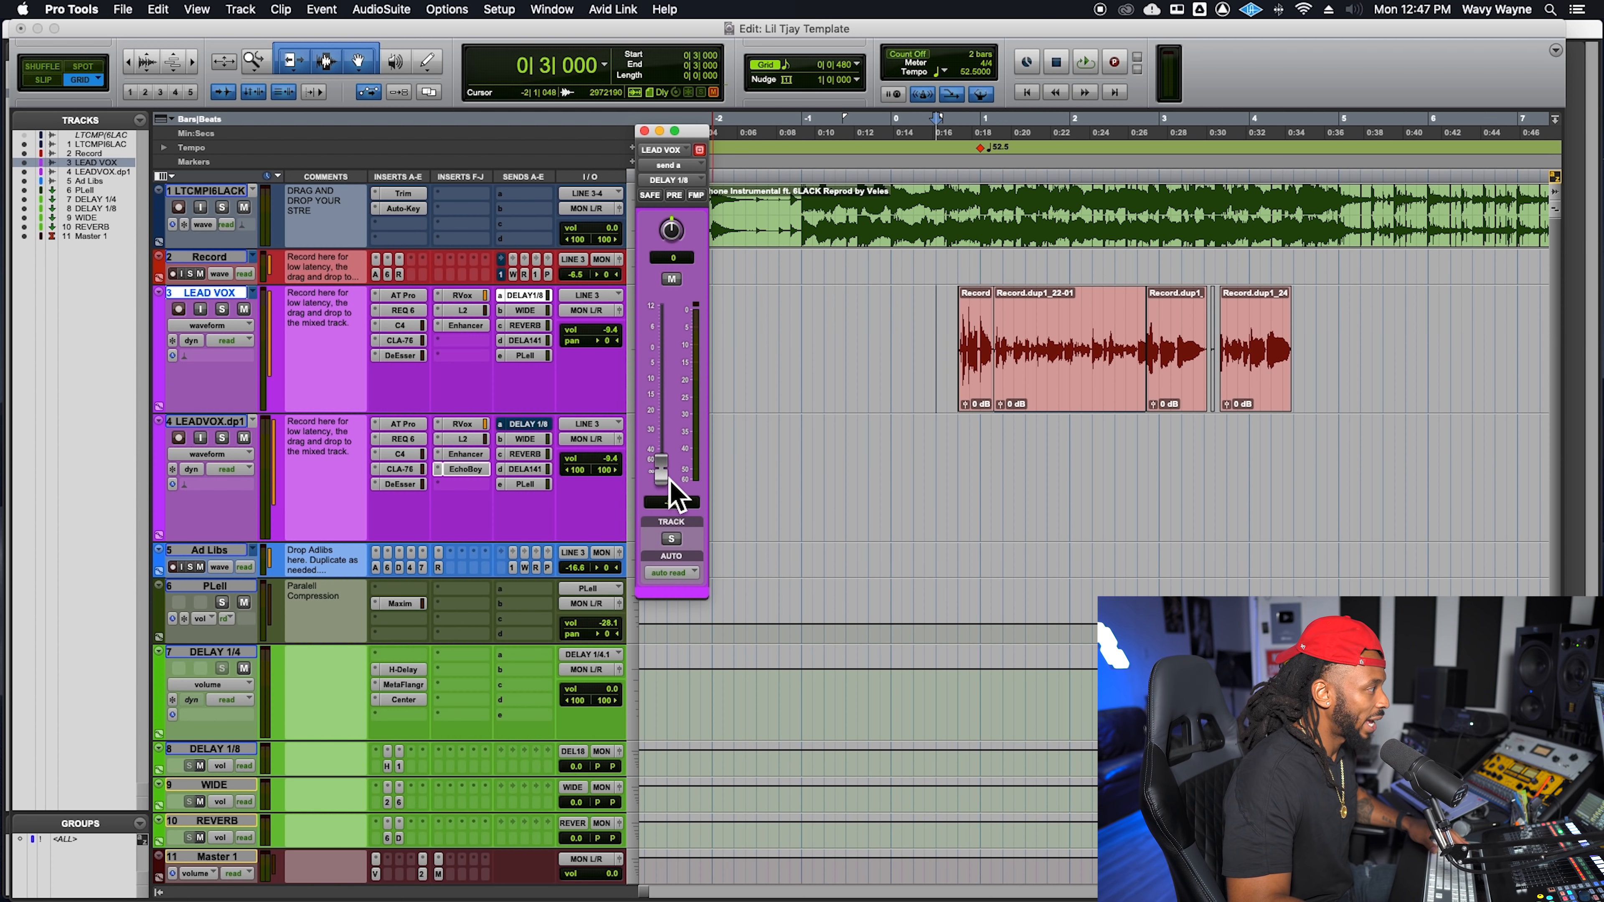
key("space")
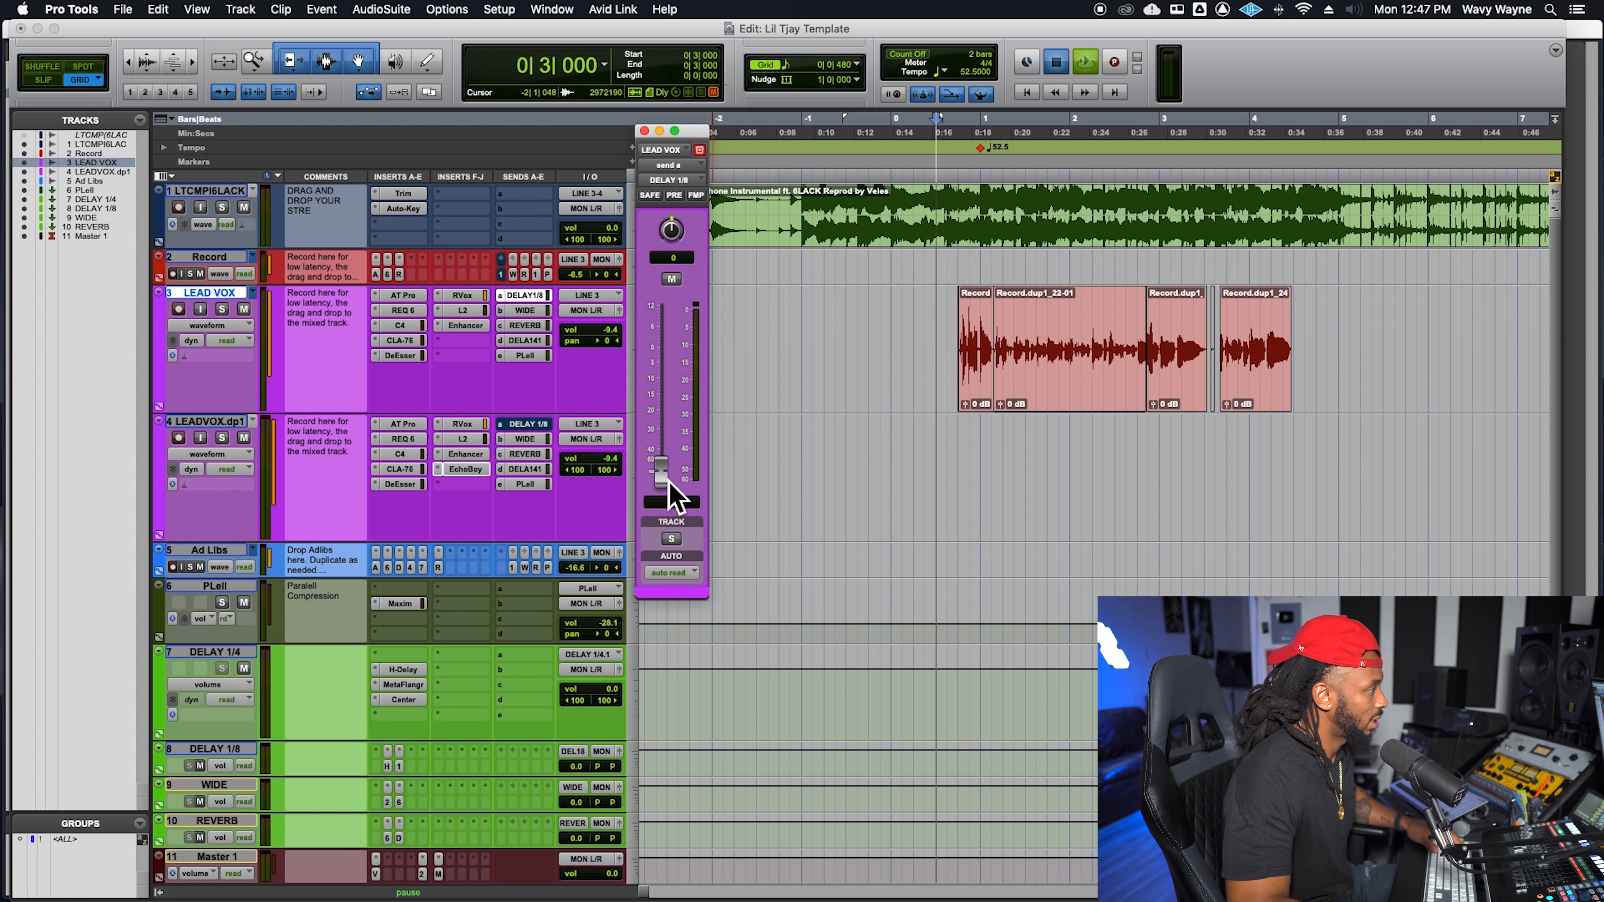
Step: Try a short ride on LEAD VOX's DELAY 1/8 send and inspect the filter and feedback settings of DELAY 1/8's H-Delay
mouse_move(665, 474)
left_mouse_down()
mouse_move(674, 358)
mouse_move(674, 464)
left_mouse_up()
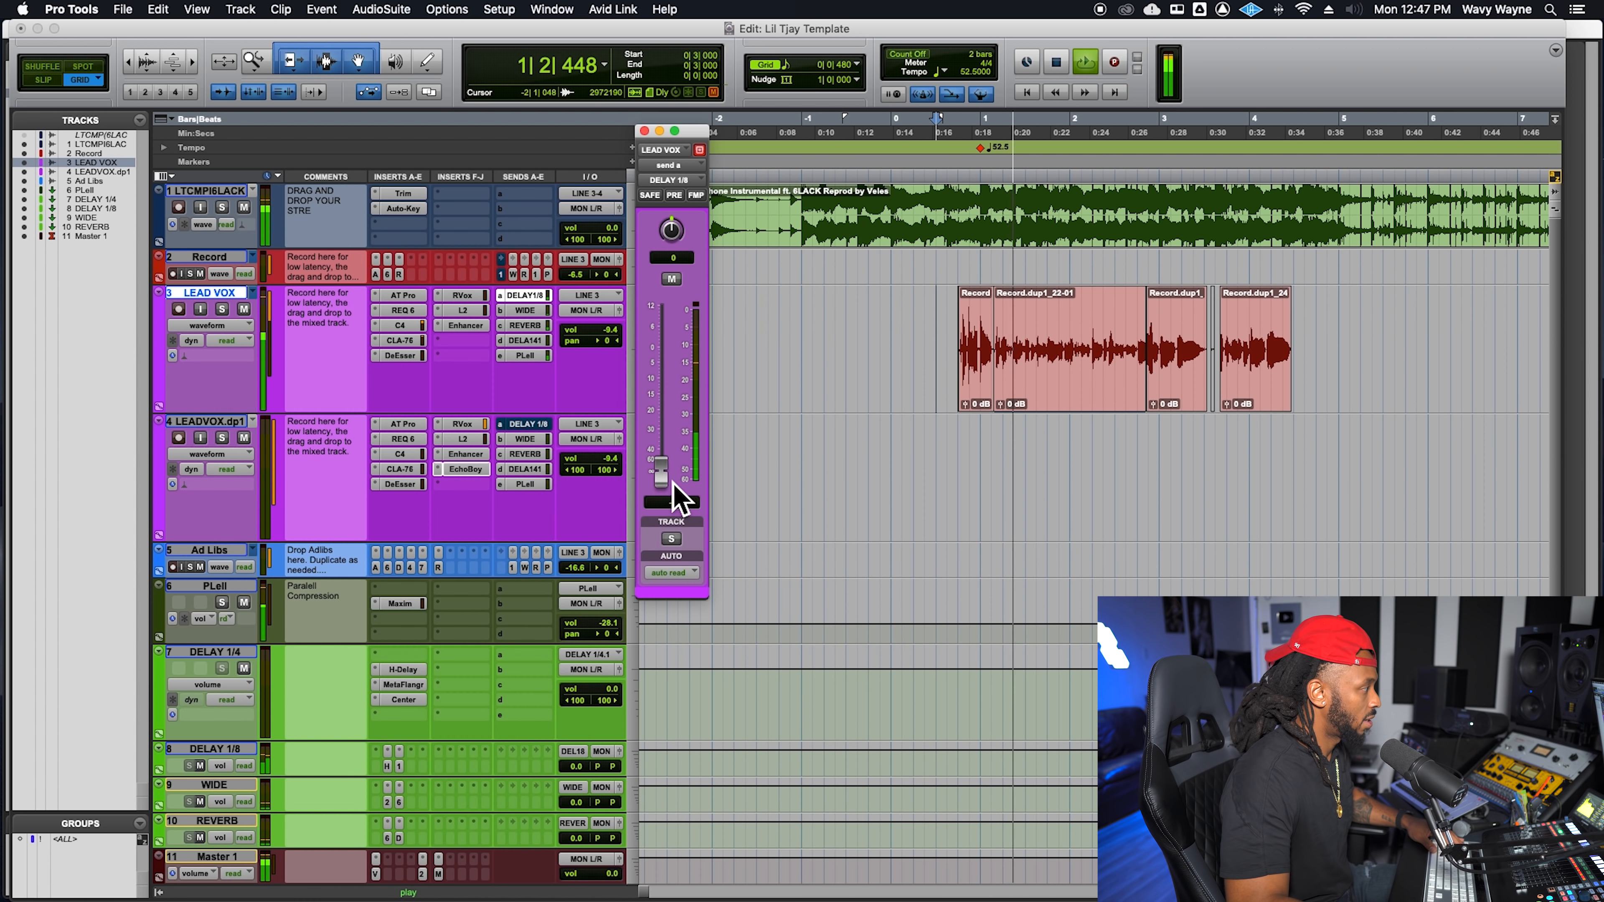
key("space")
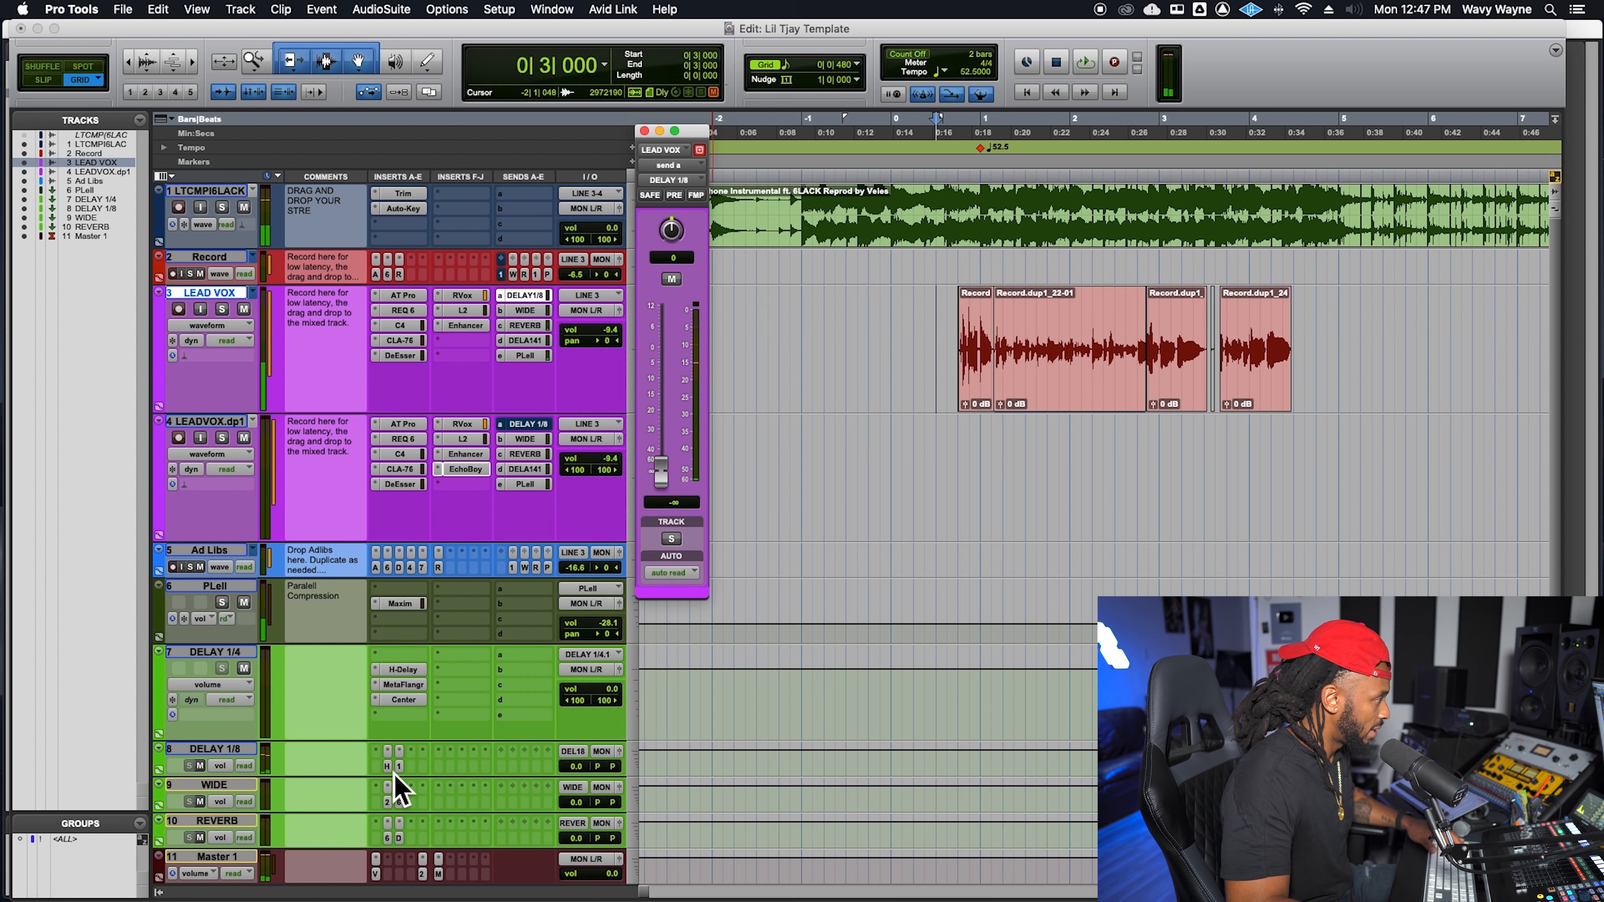
left_click(394, 774)
left_click(831, 194)
left_click(869, 336)
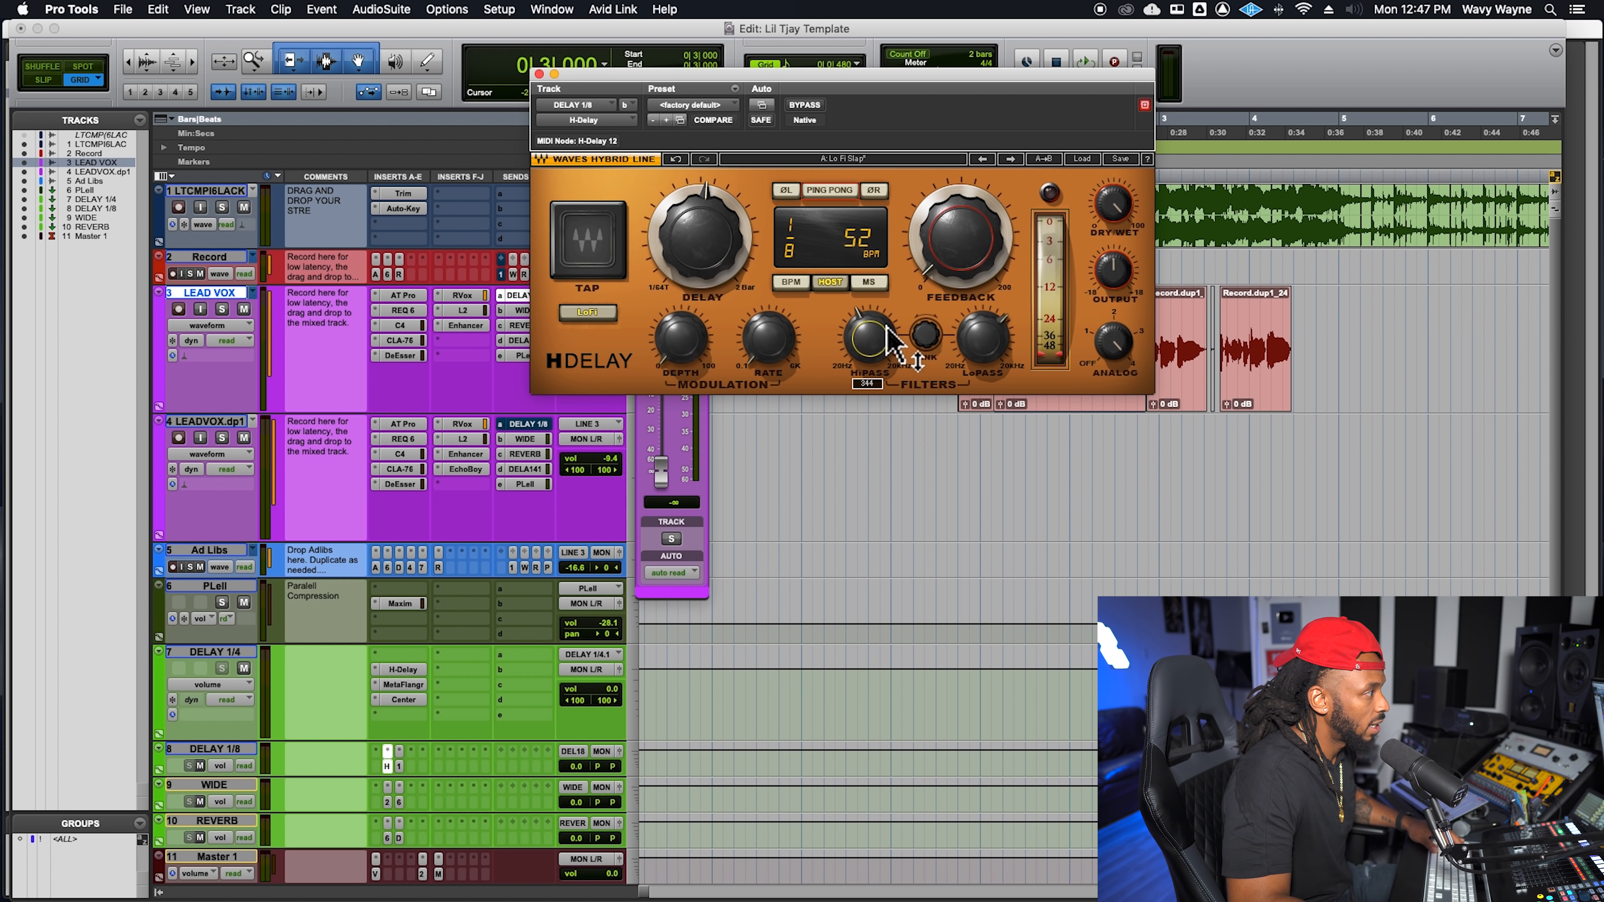
left_click(1012, 241)
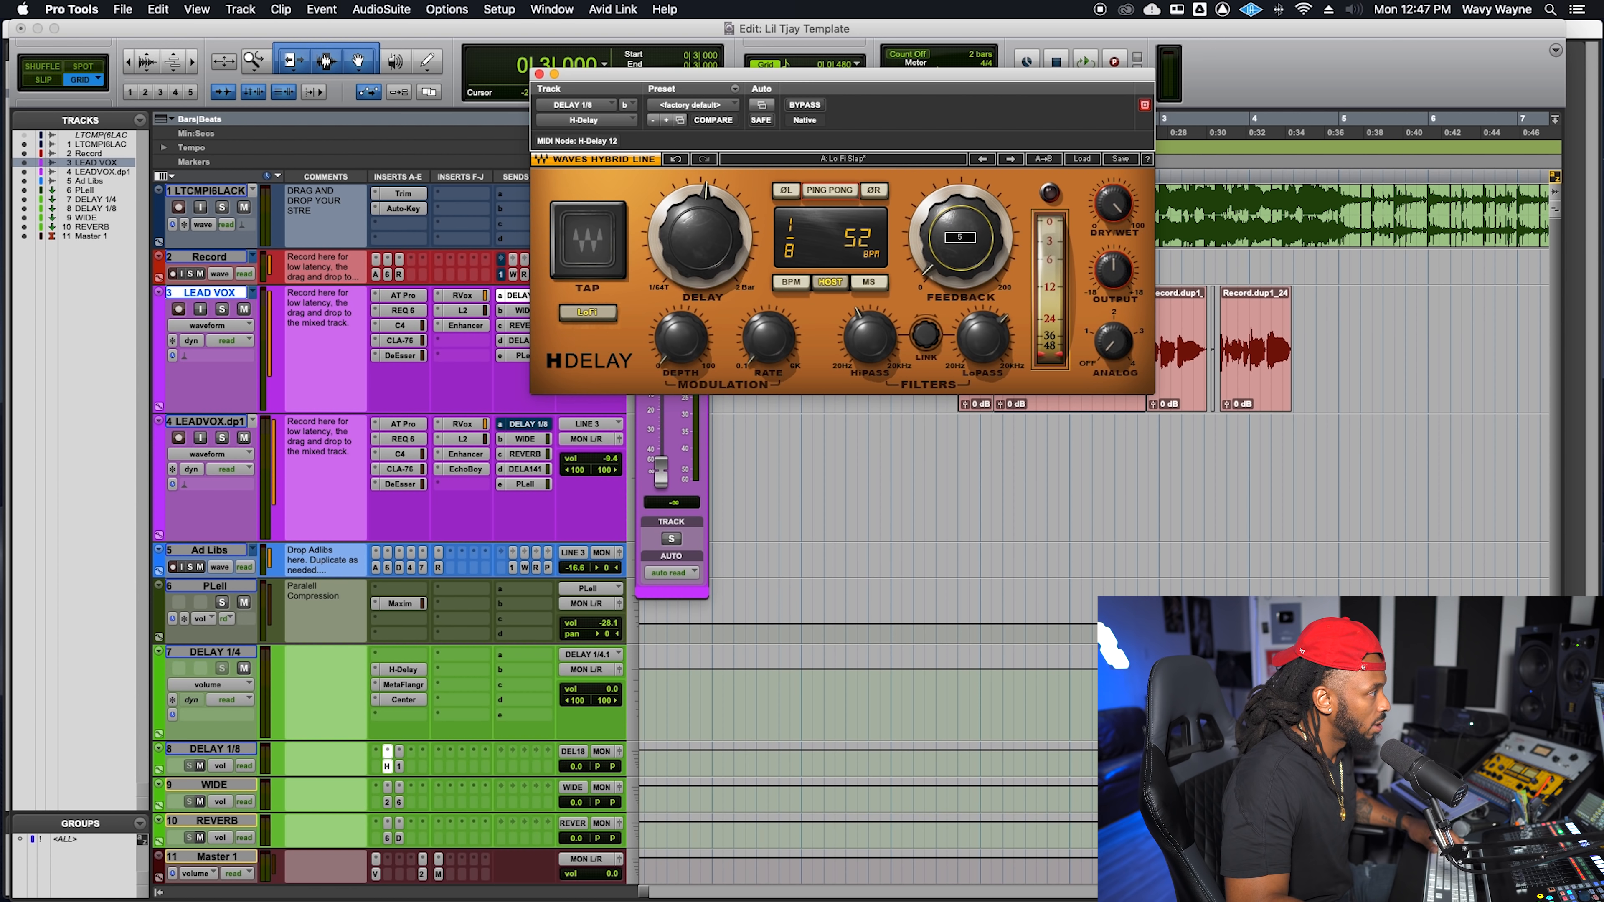
left_click(539, 74)
Step: Play from 0|3 and rehearse the LEAD VOX send fader throws to DELAY 1/8, bringing the level back down to −∞
key("space")
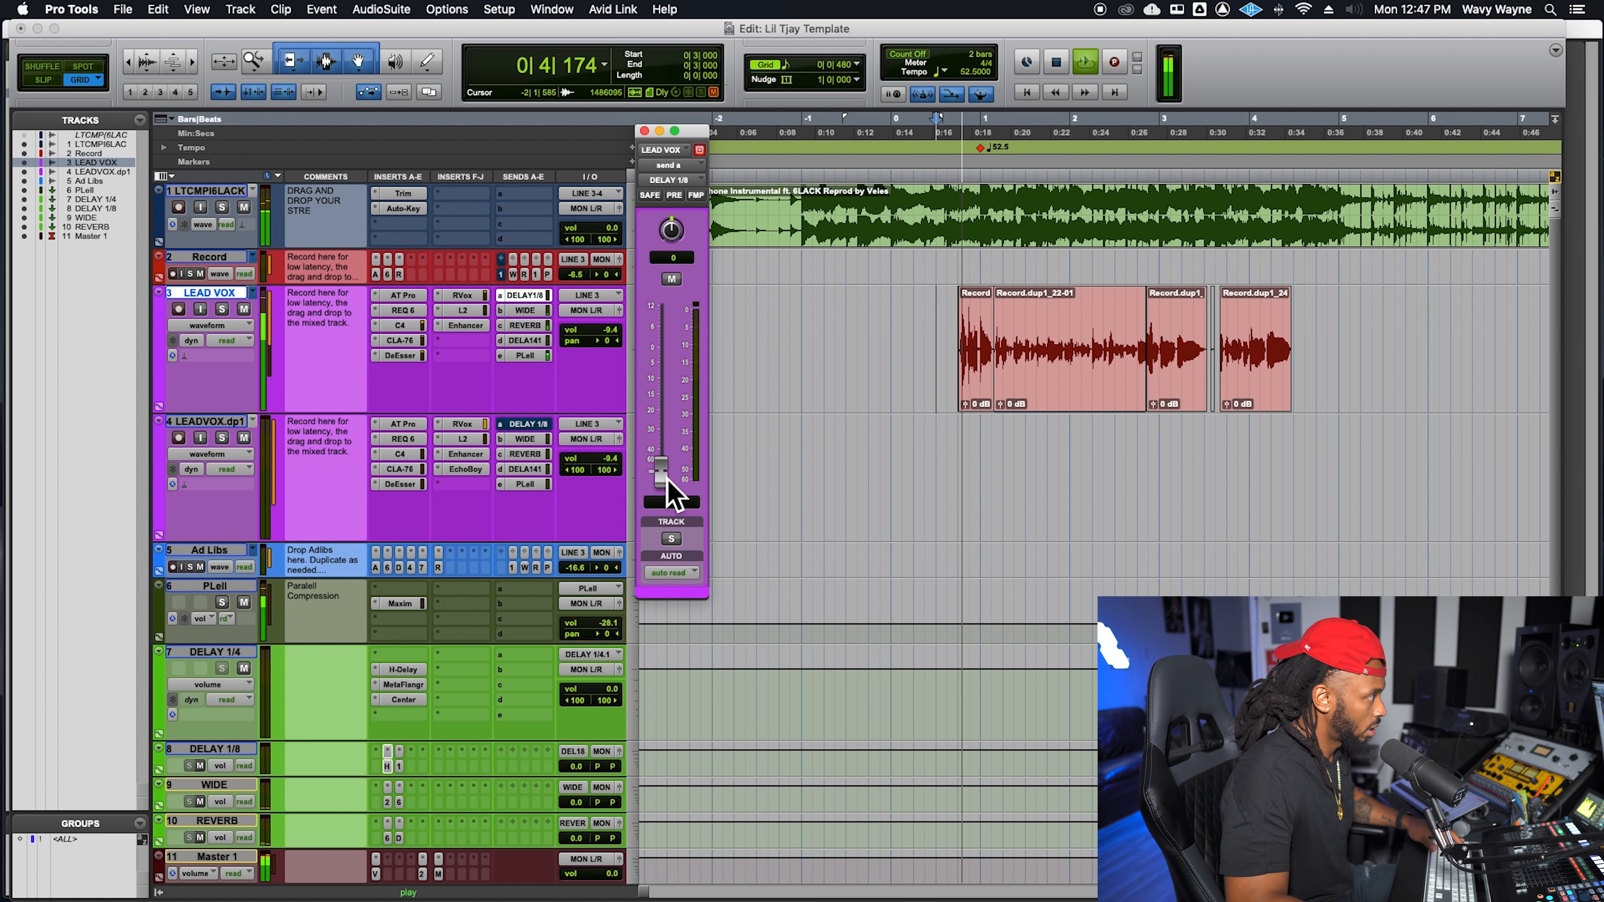
mouse_move(668, 479)
left_mouse_down()
mouse_move(659, 357)
mouse_move(673, 506)
left_mouse_up()
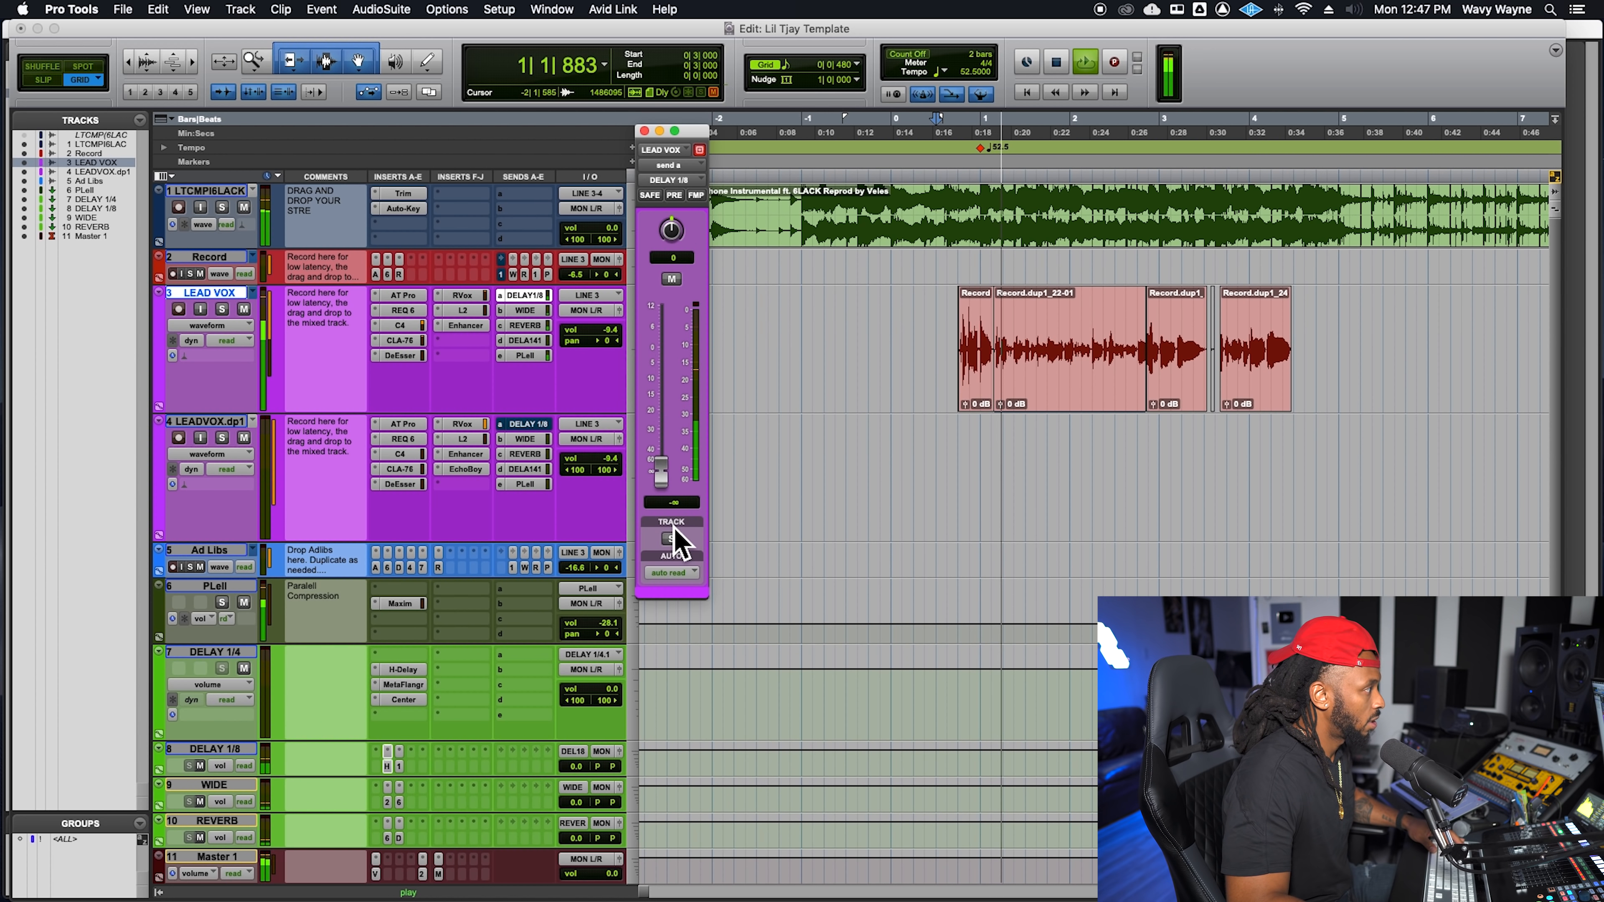
left_click_drag(673, 505, 681, 445)
mouse_move(666, 477)
left_mouse_down()
mouse_move(679, 358)
mouse_move(666, 475)
mouse_move(666, 370)
mouse_move(666, 479)
left_mouse_up()
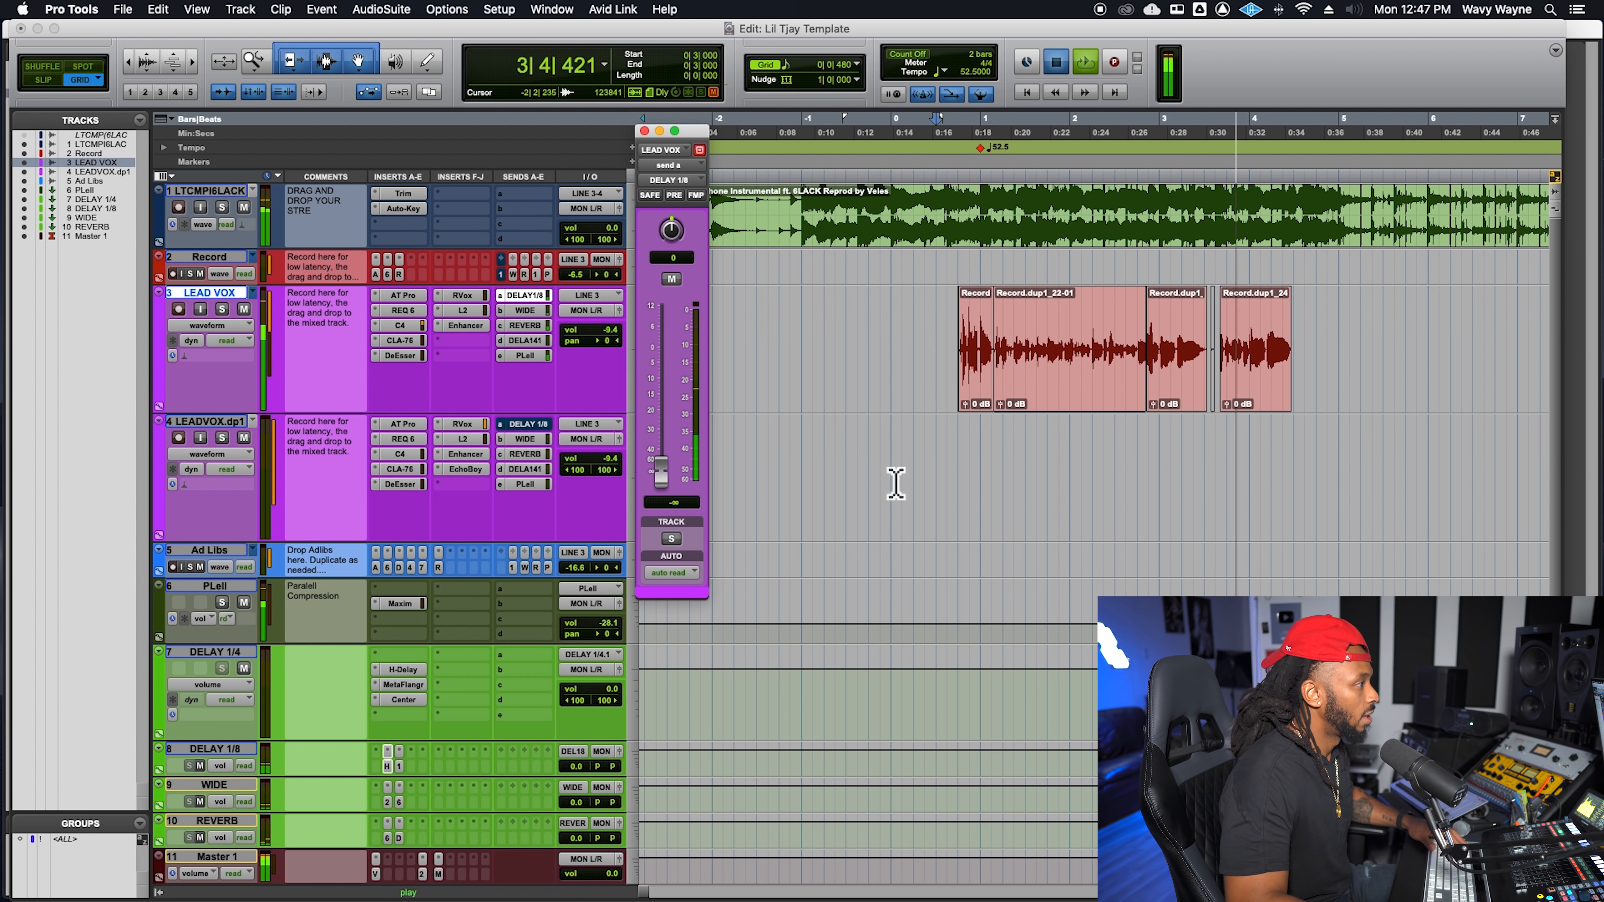
key("space")
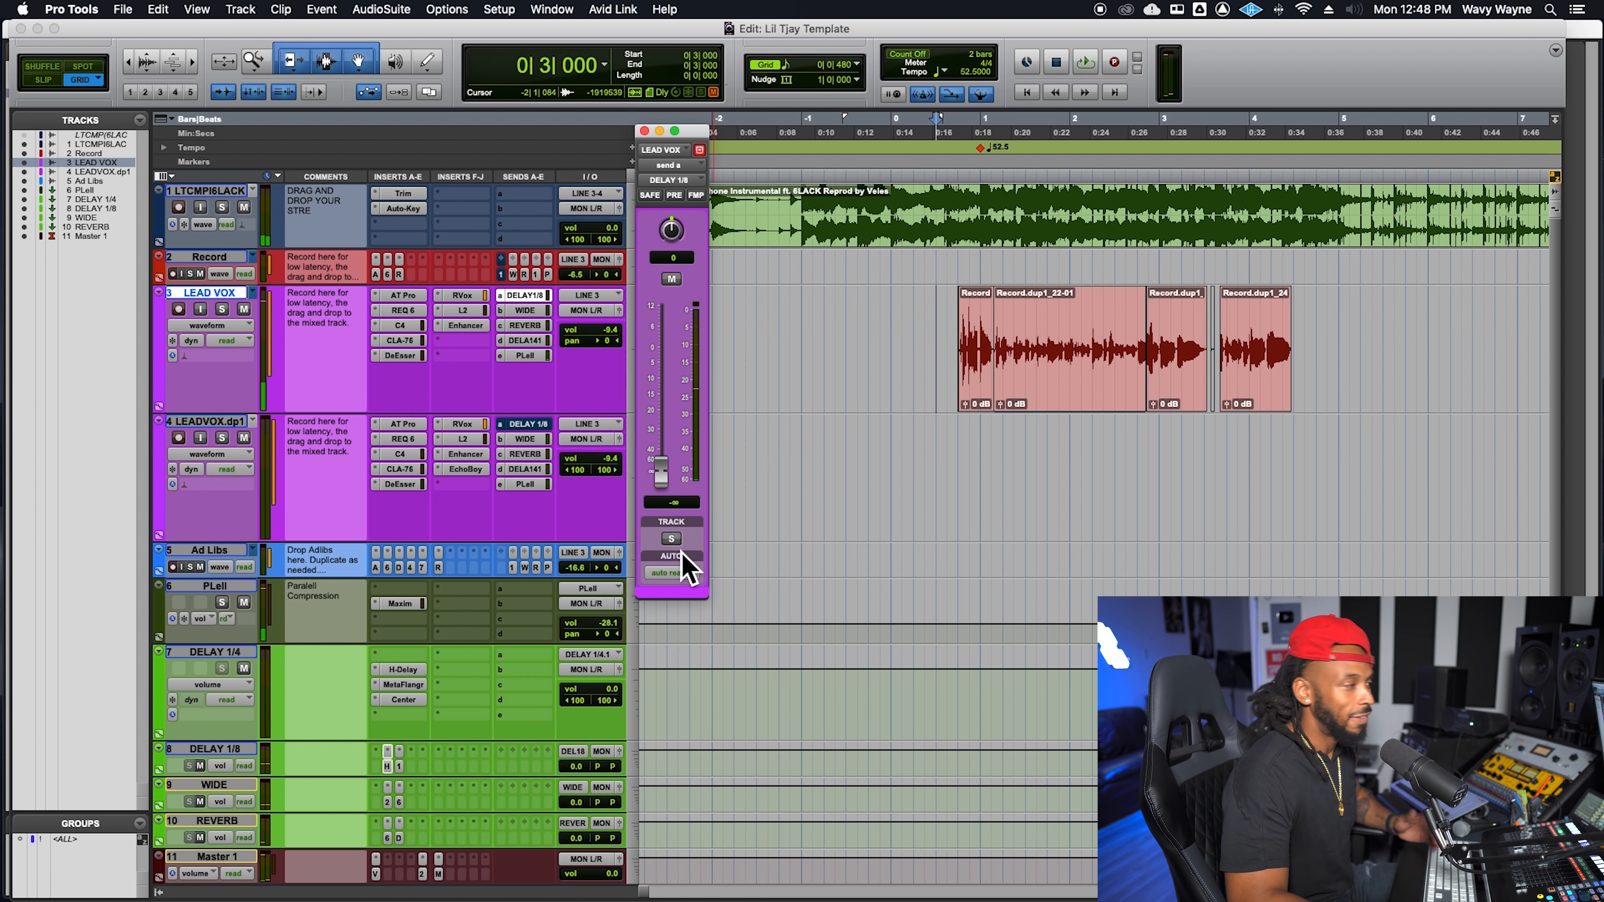
Step: Set LEAD VOX's automation mode to touch, and enlarge the DELAY 1/8 track while reducing DELAY 1/4's height
left_click(666, 573)
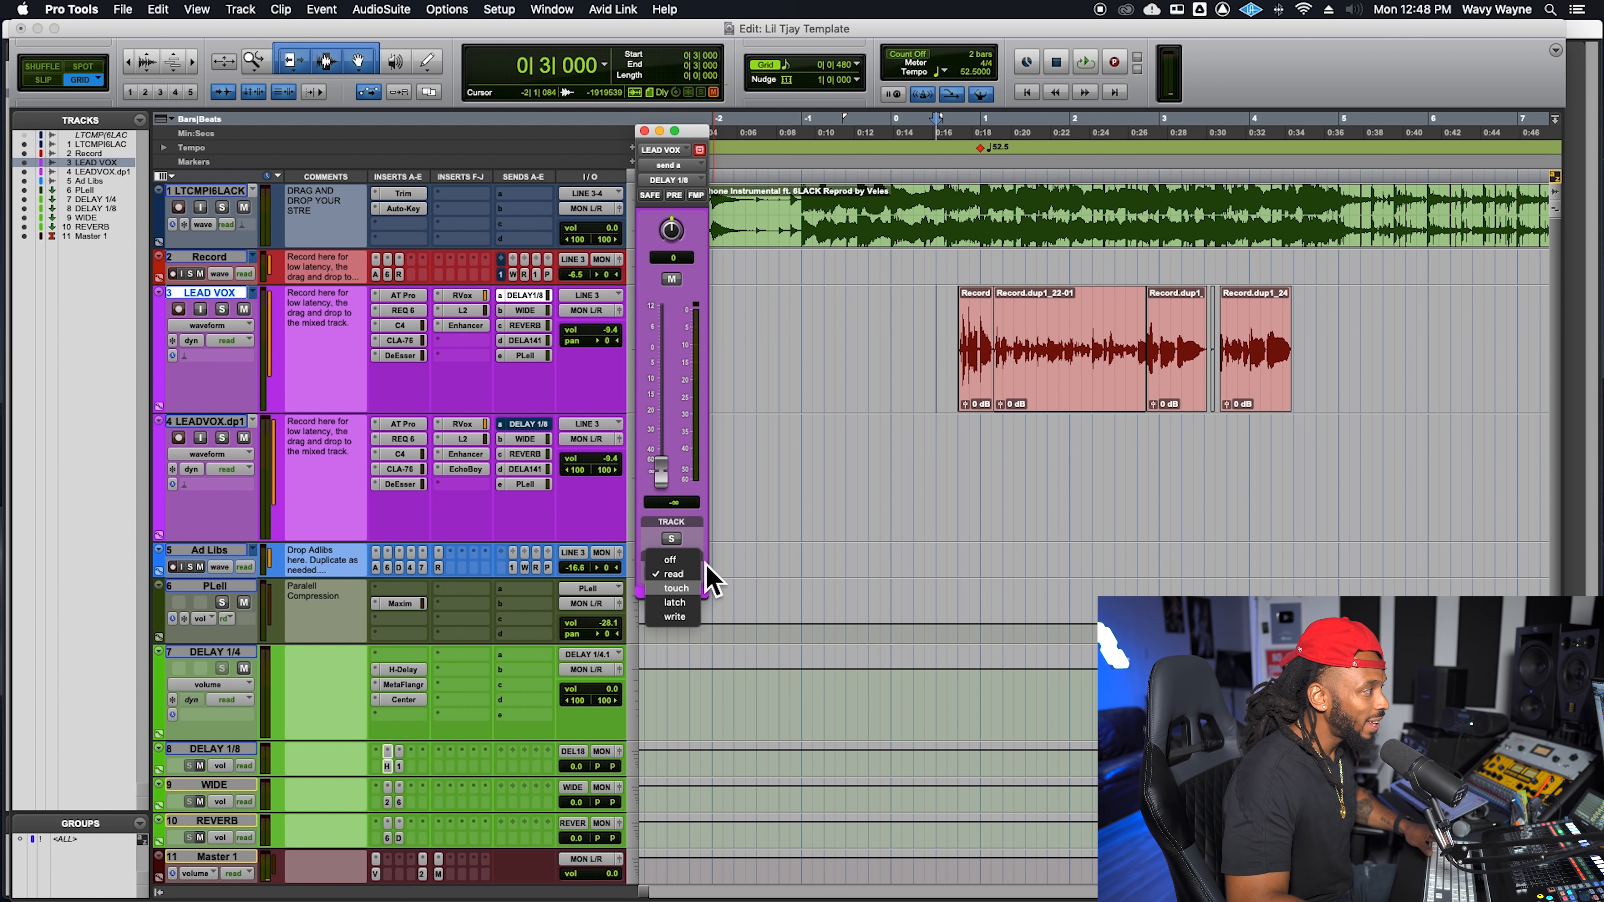
left_click(915, 323)
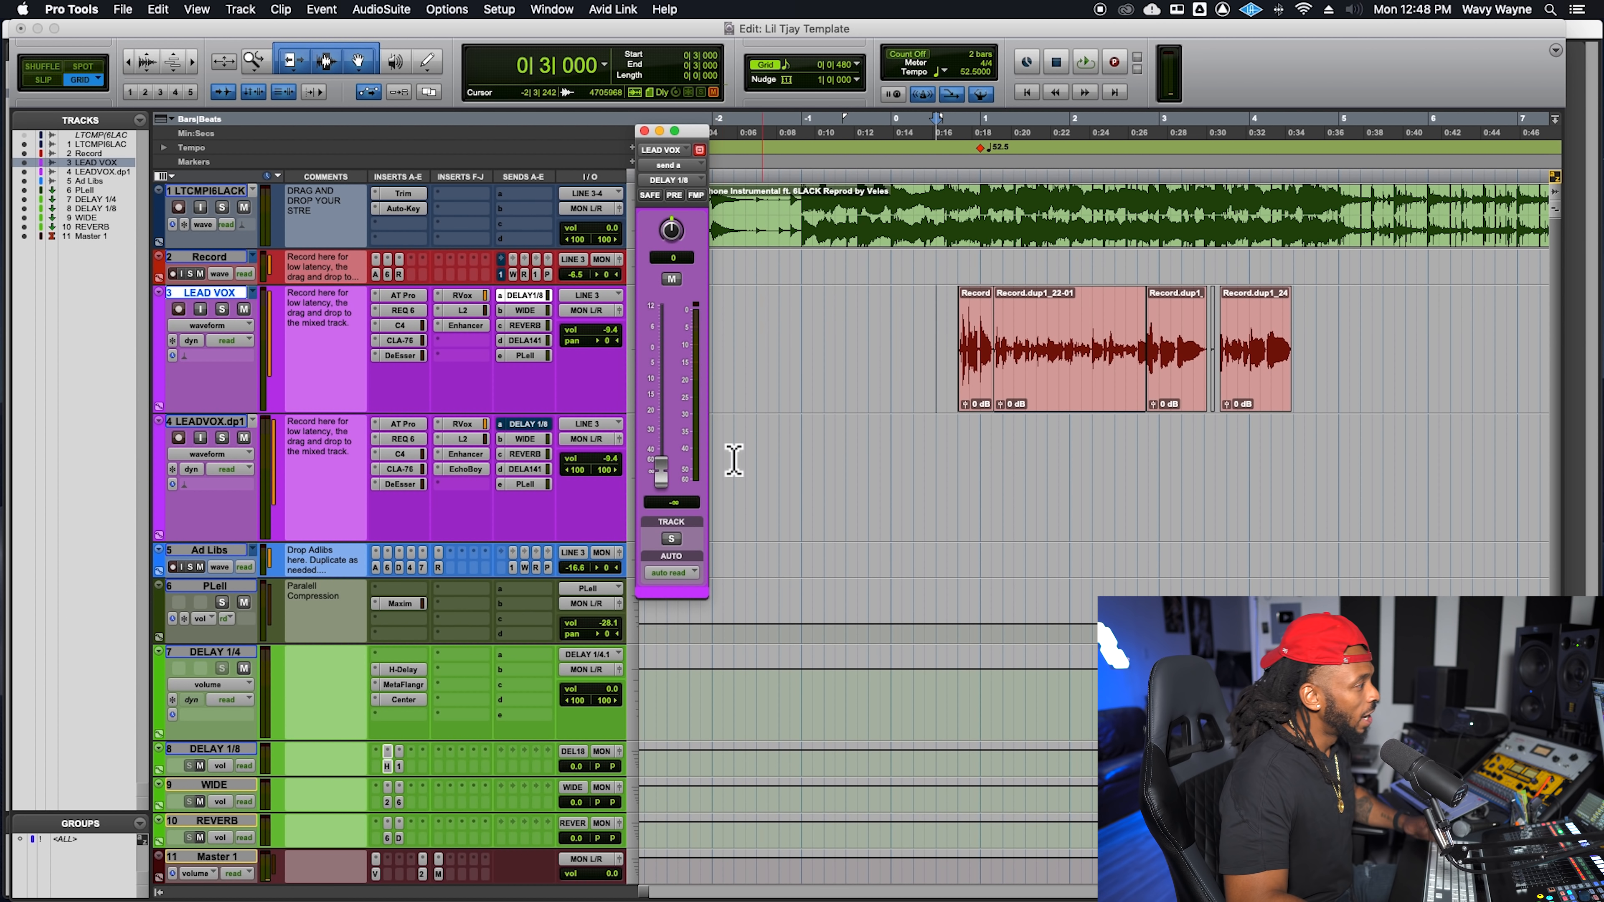
left_click(671, 579)
left_click(690, 594)
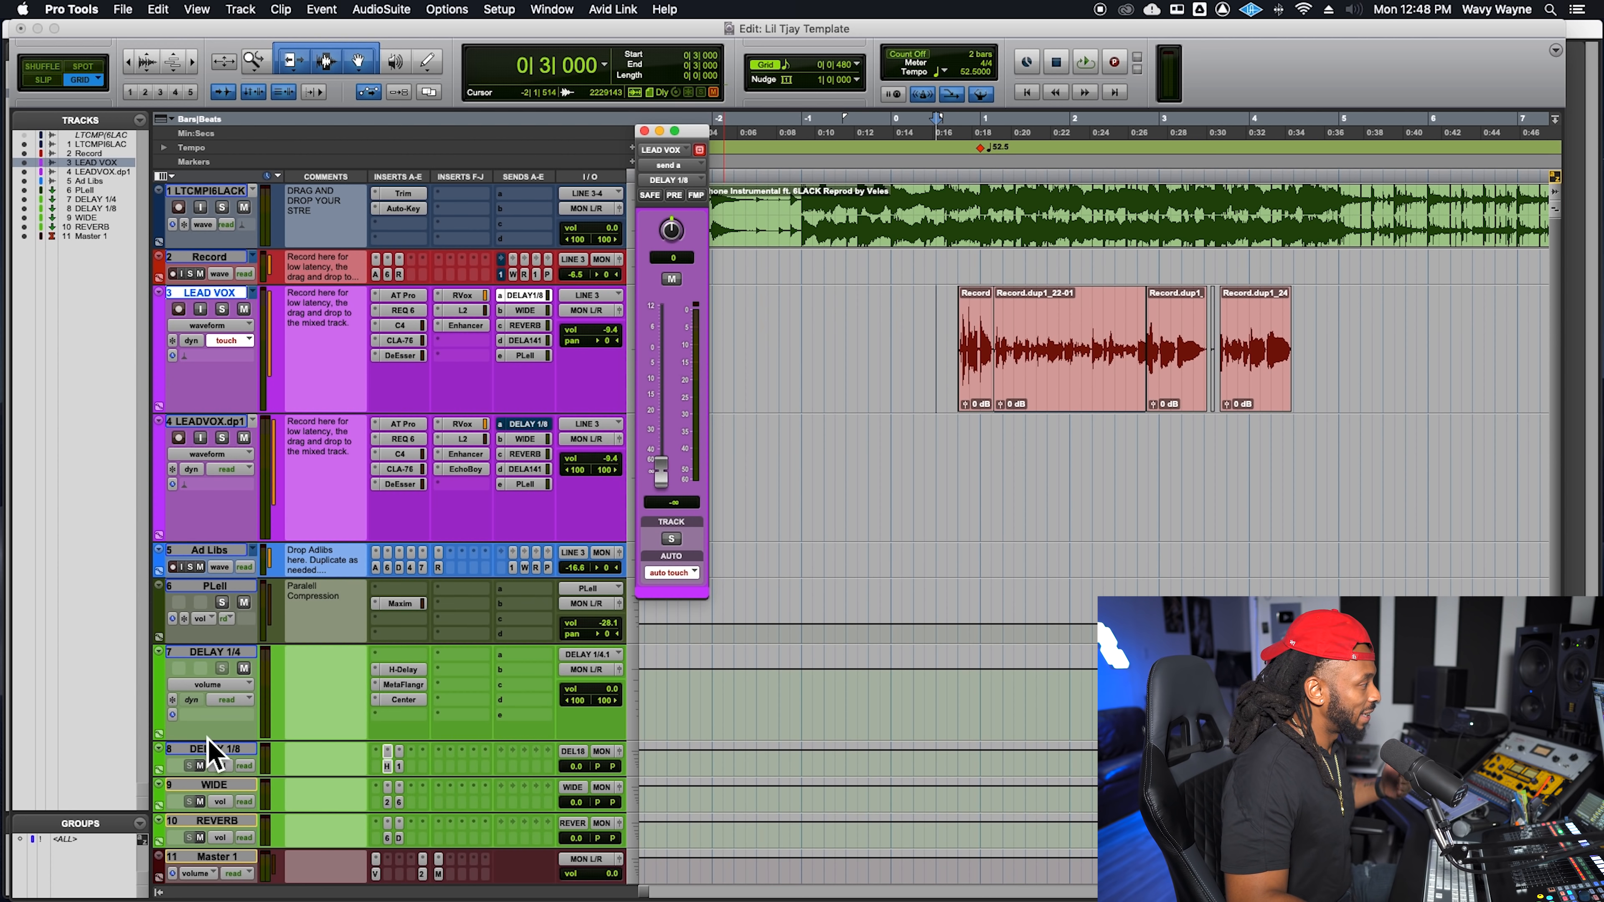
mouse_move(214, 750)
left_mouse_down()
mouse_move(214, 681)
mouse_move(239, 761)
left_mouse_up()
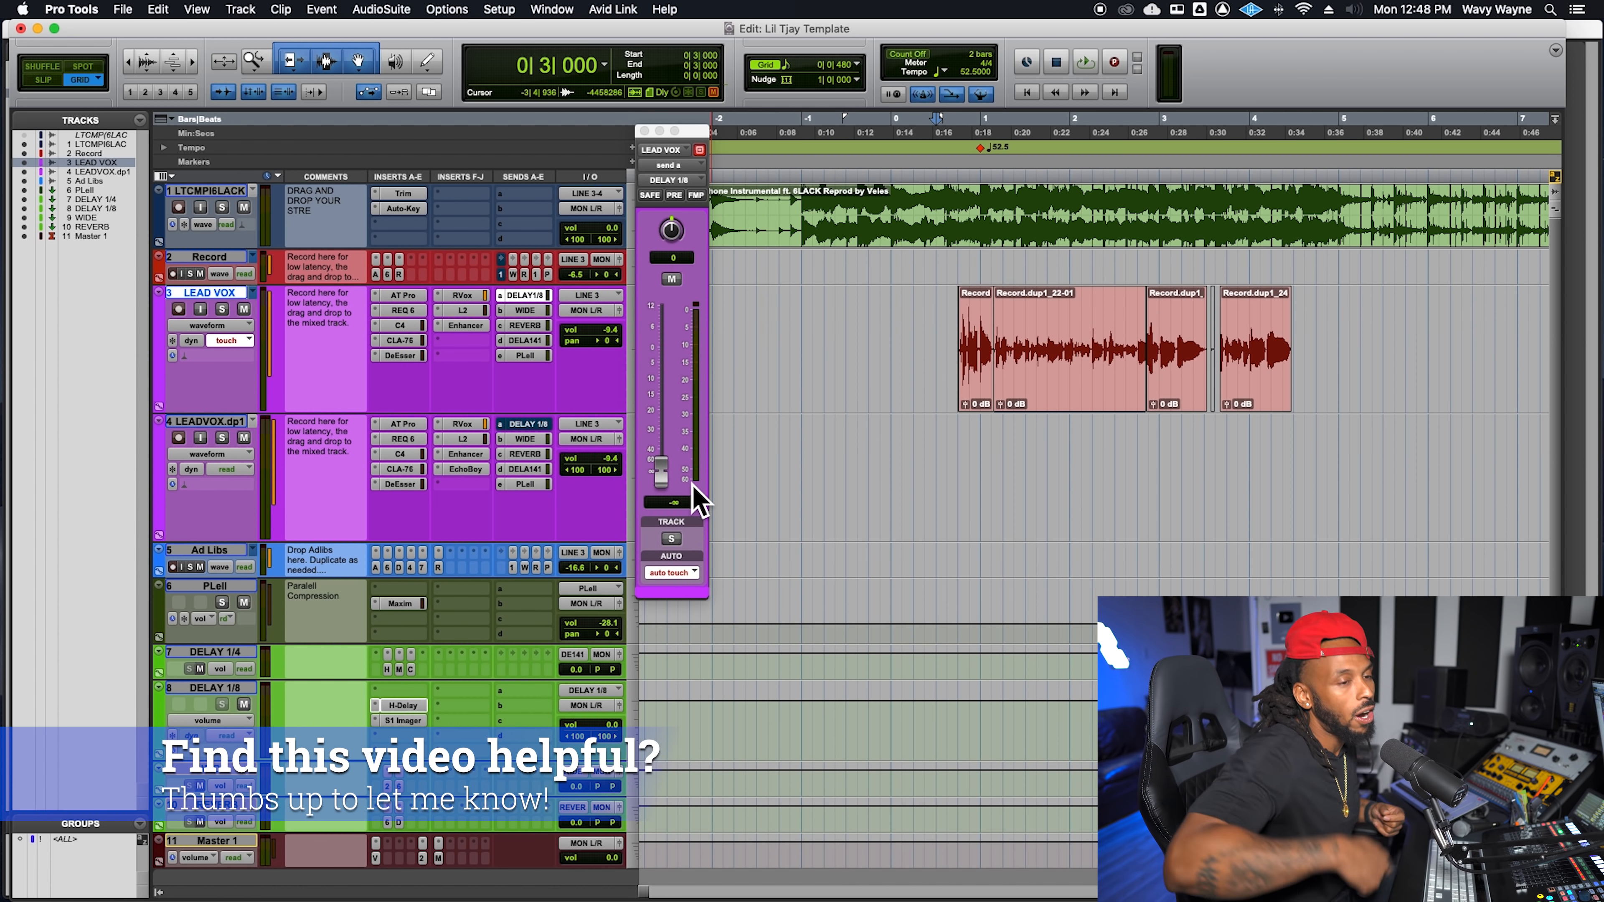
Step: Record a touch automation pass of LEAD VOX's DELAY 1/8 send level from 0|3 and return the track's automation mode to read
scroll(720, 513, "left", 2)
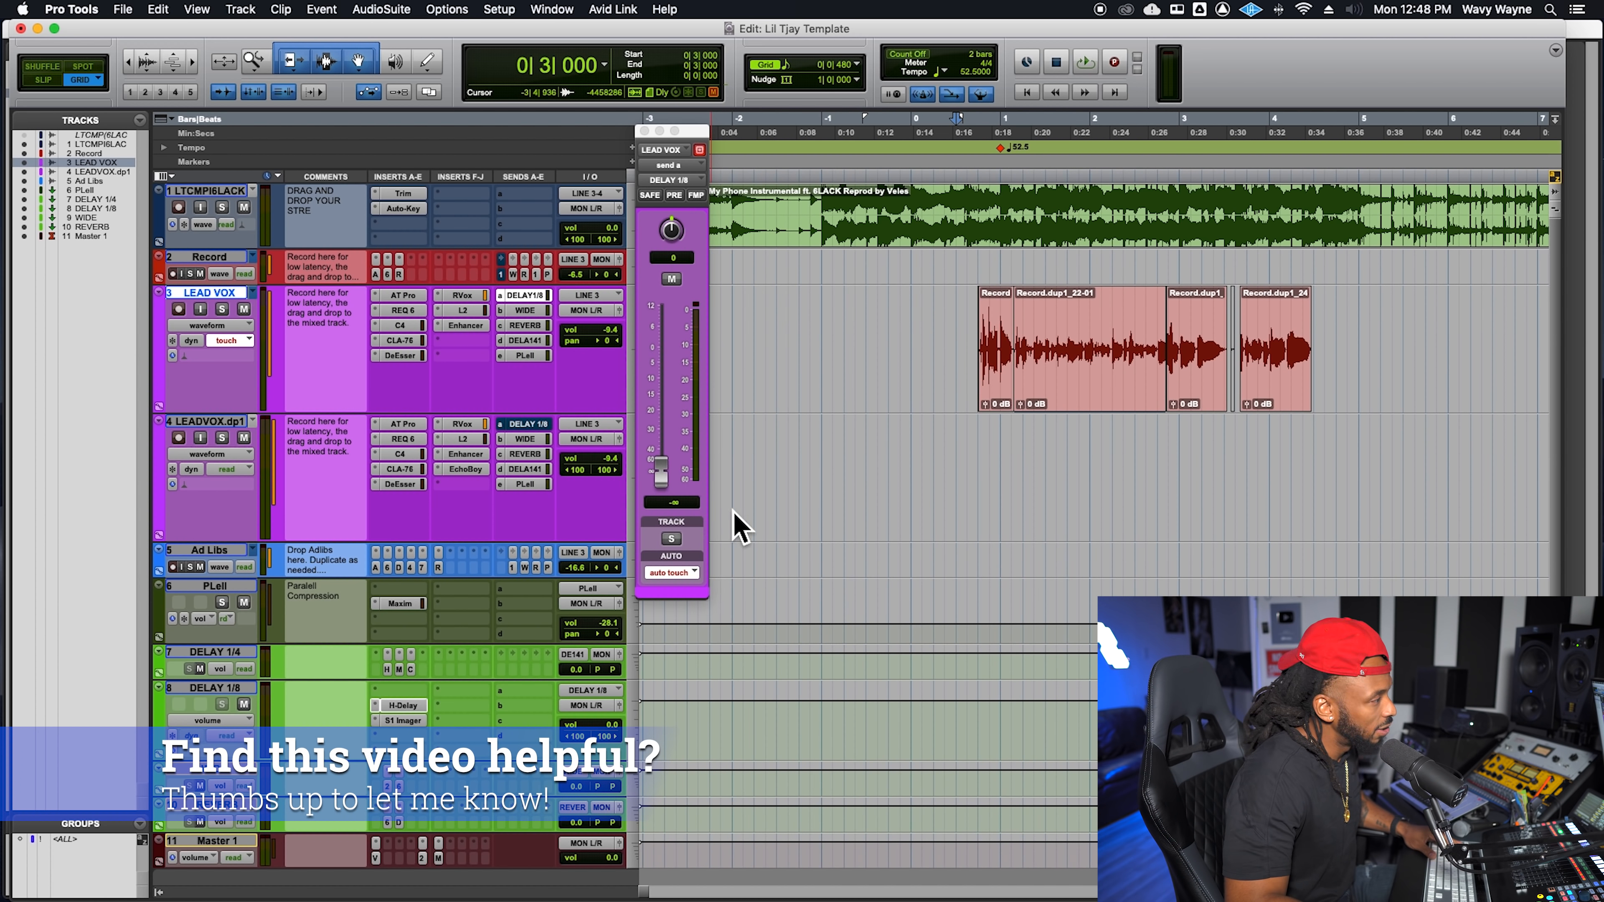
left_click(664, 482)
key("space")
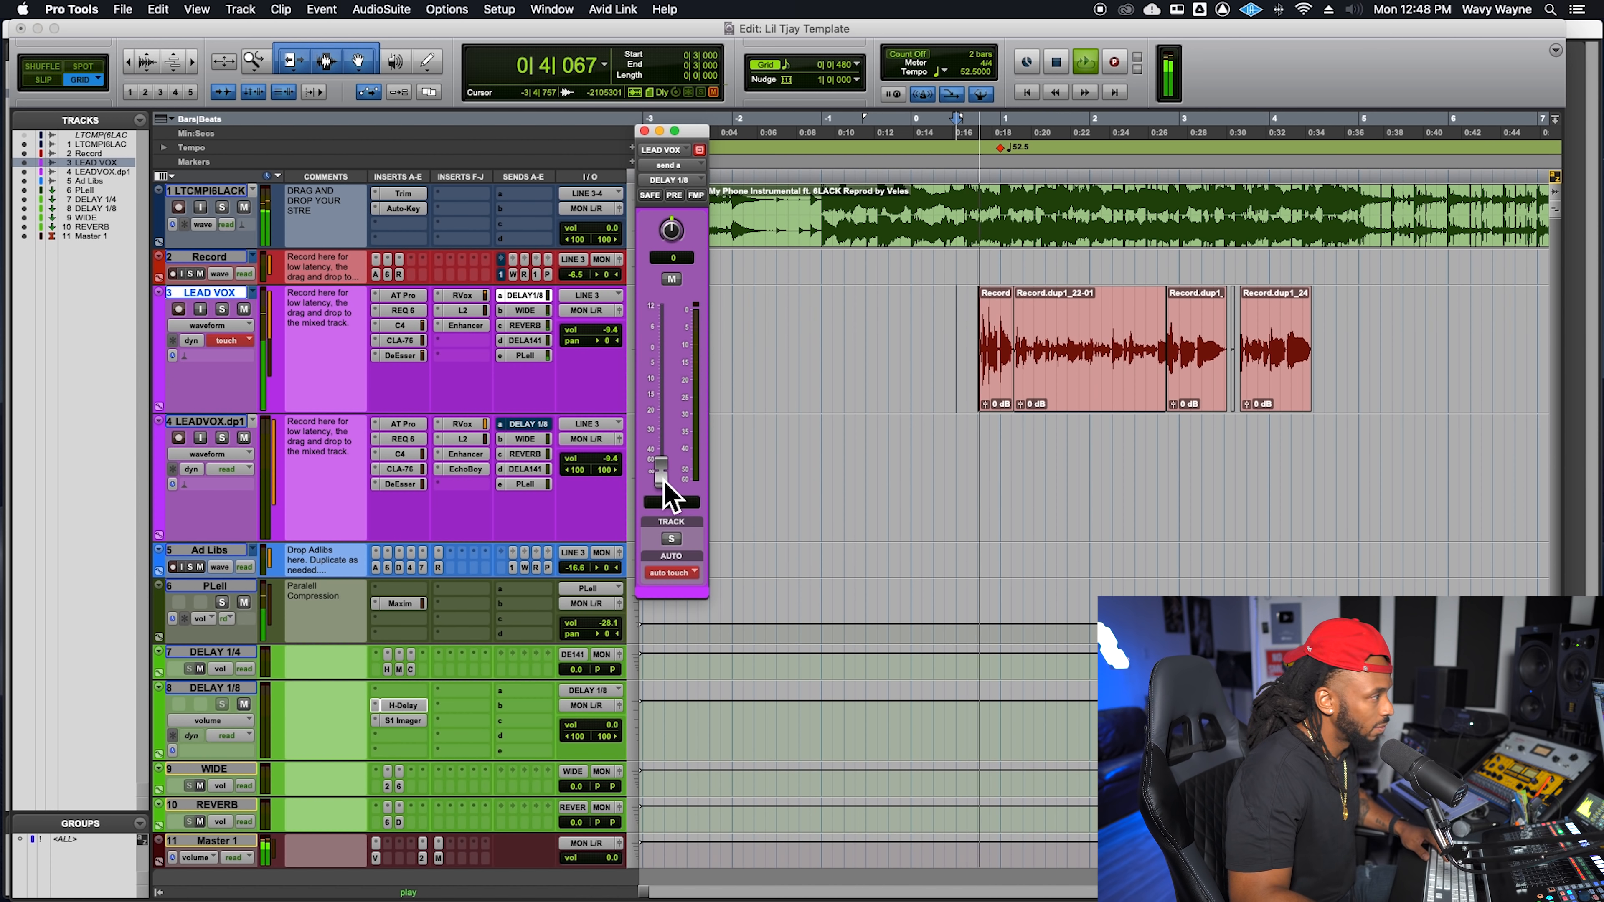
mouse_move(664, 482)
left_mouse_down()
mouse_move(660, 368)
mouse_move(662, 502)
left_mouse_up()
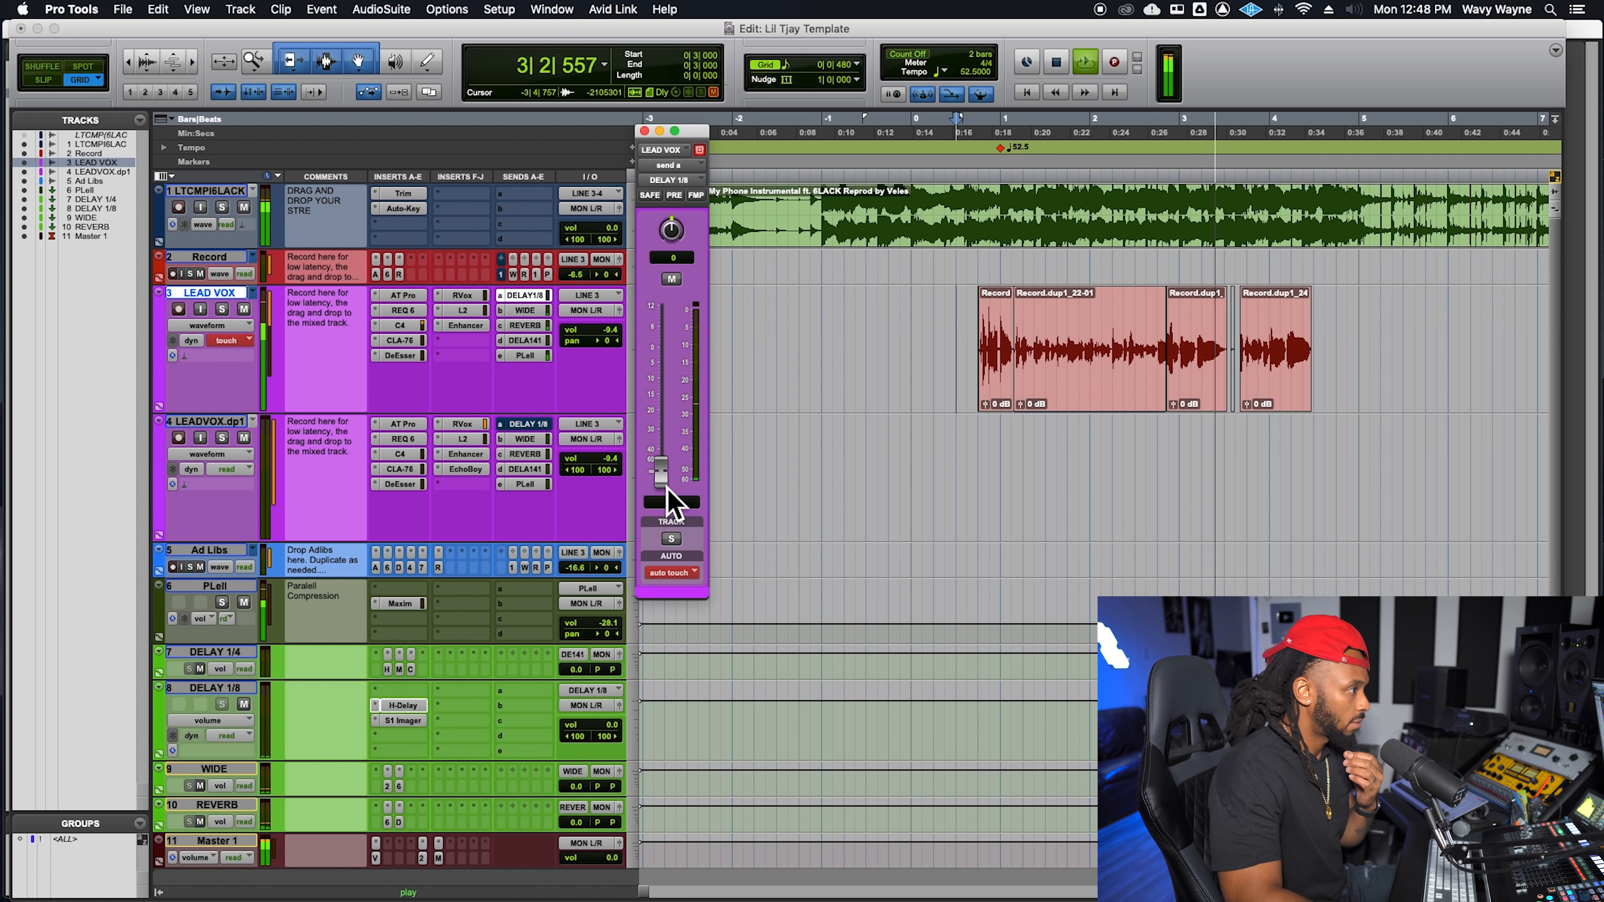
left_click(687, 573)
left_click(690, 564)
key("space")
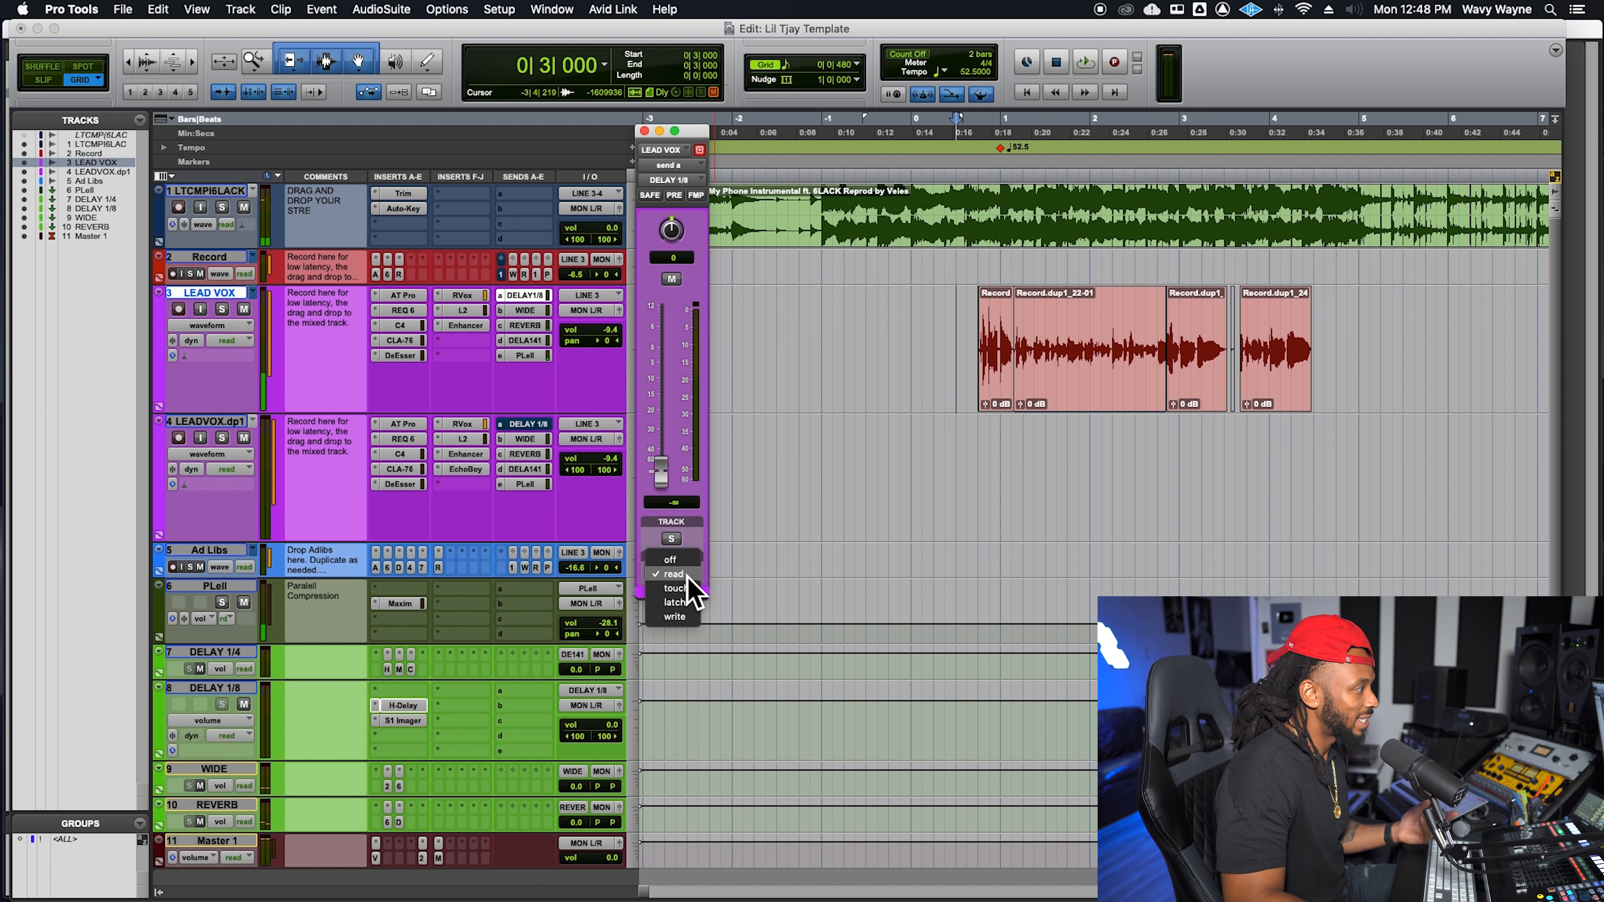
Step: Play back LEAD VOX from 0|3 in read mode to review the automated DELAY 1/8 throws
left_click(969, 329)
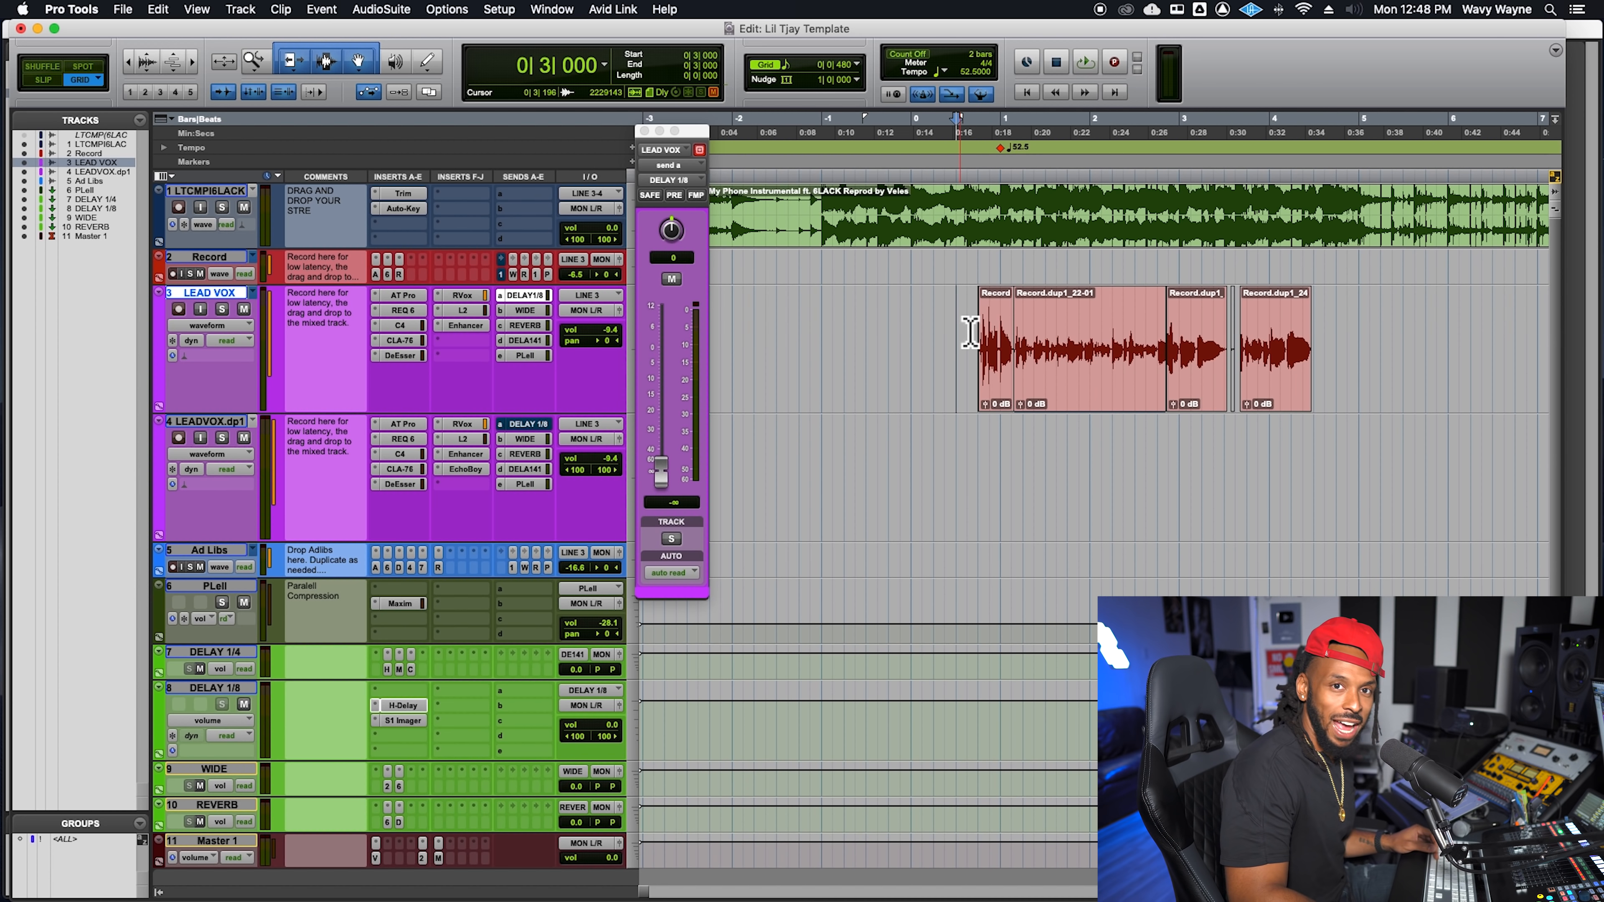
key("space")
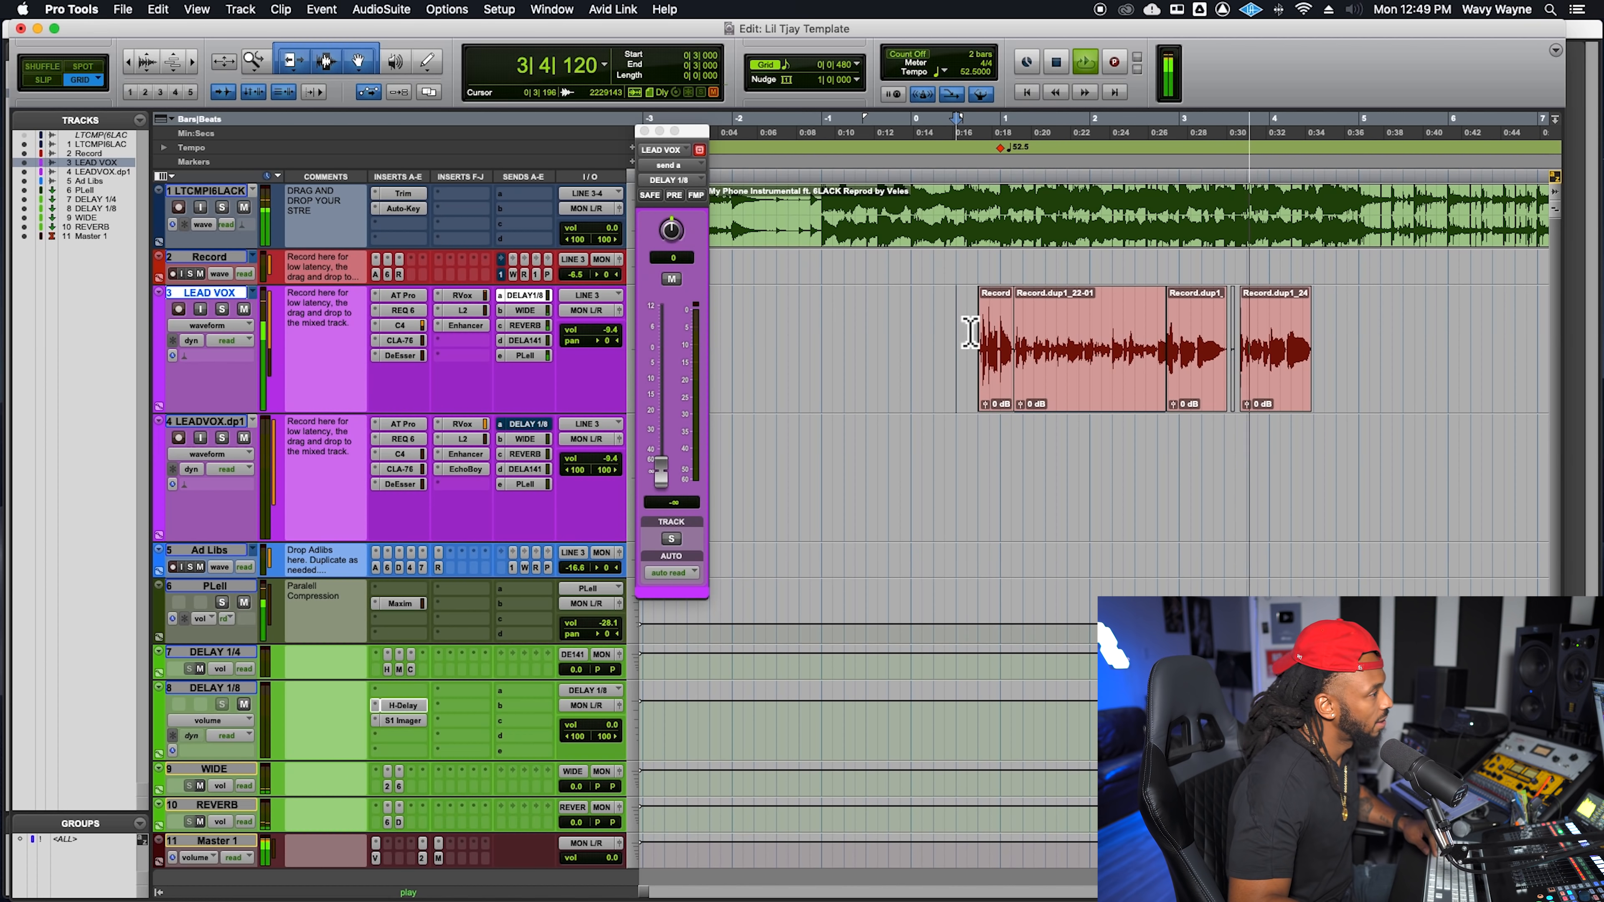
left_click(1171, 271)
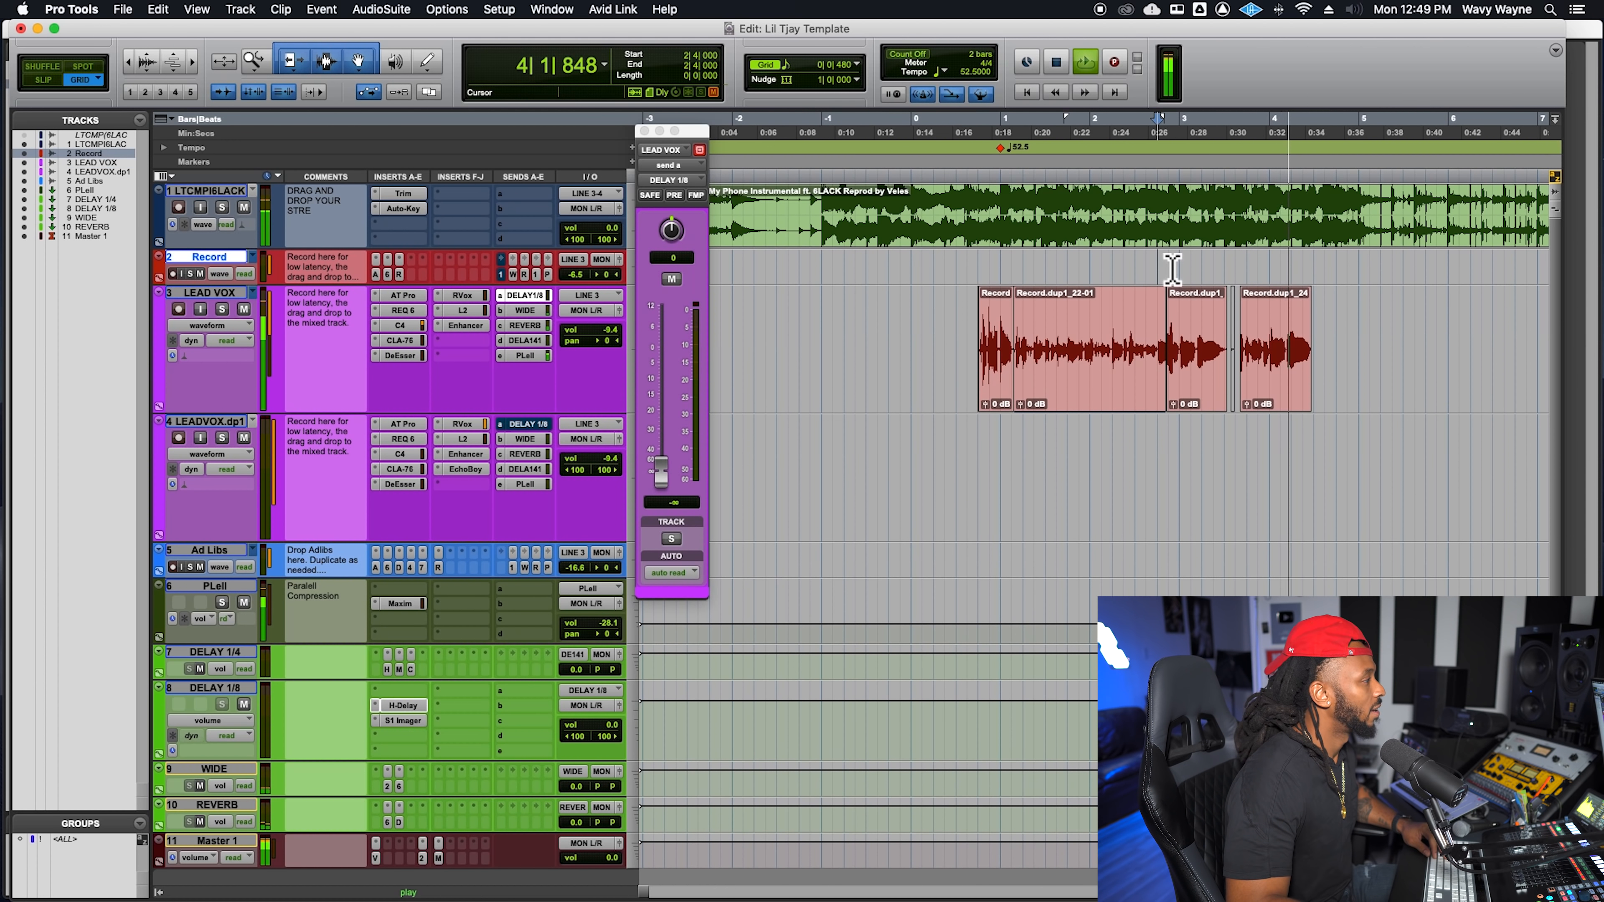
key("space")
Step: Open LEAD VOX's send d to DELAY 1/4 and adjust its level to −20.6 during playback from 0|3
left_click(550, 345)
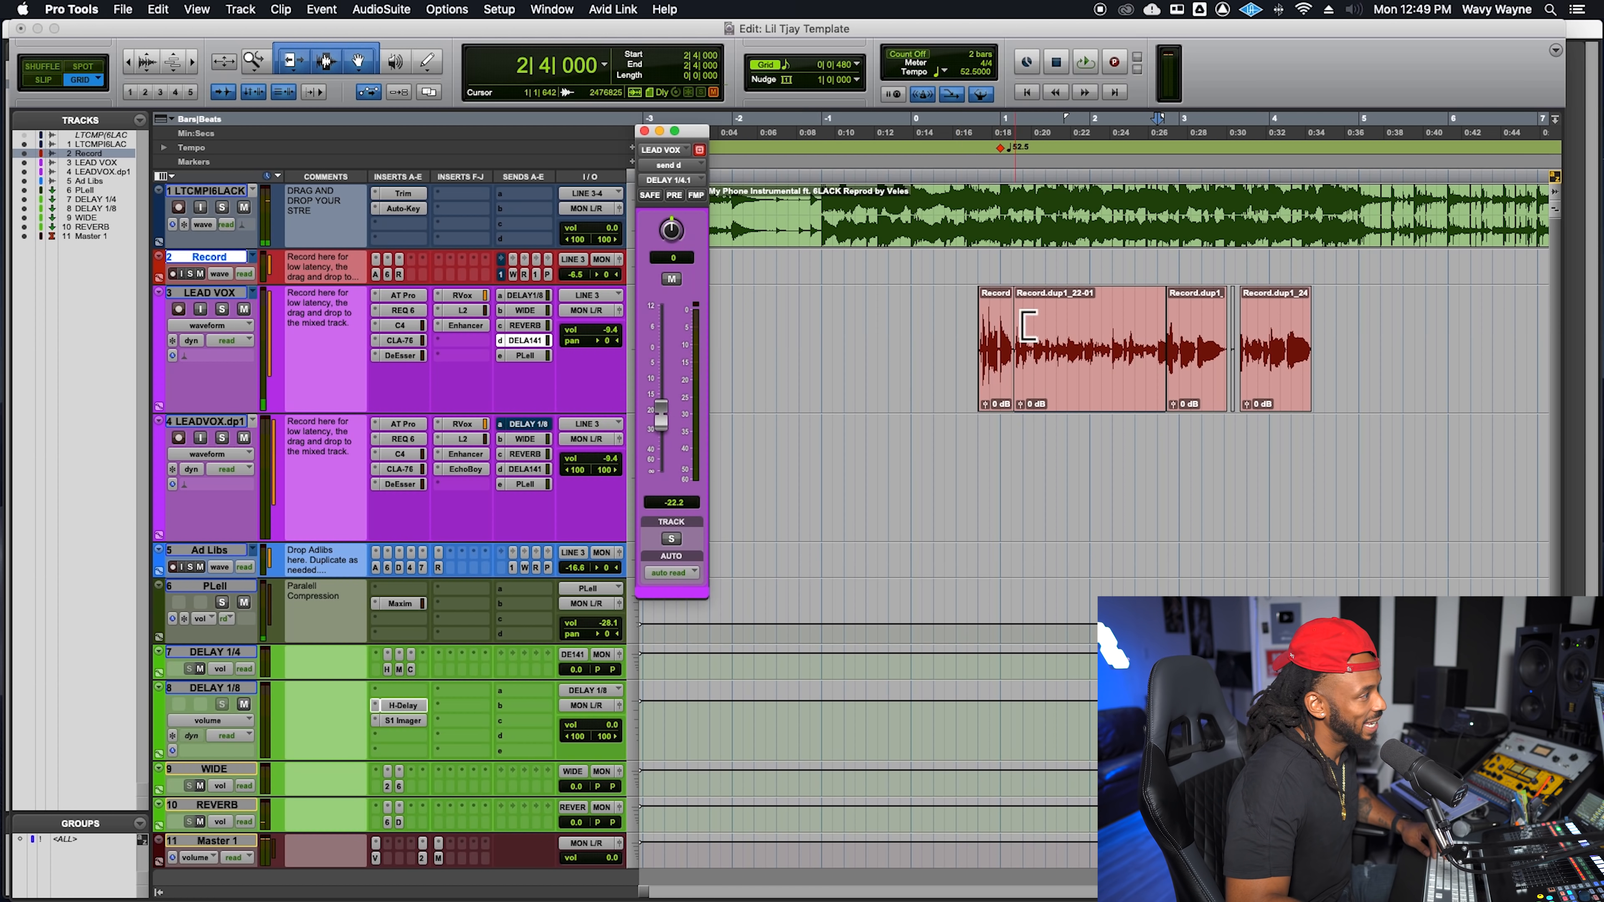
left_click(963, 346)
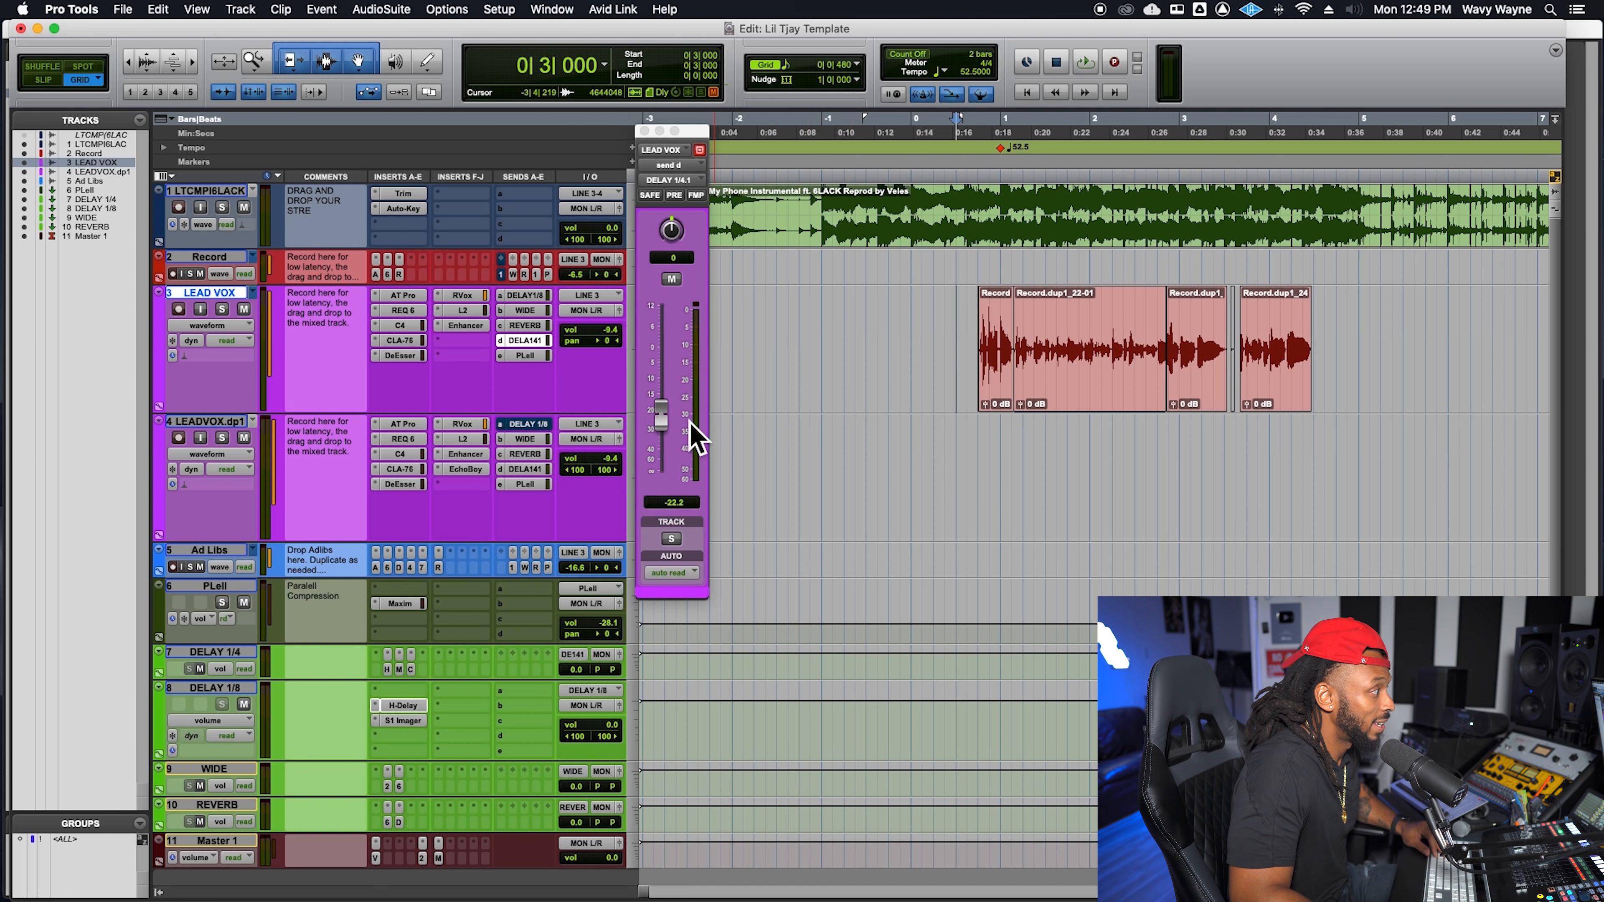
key("space")
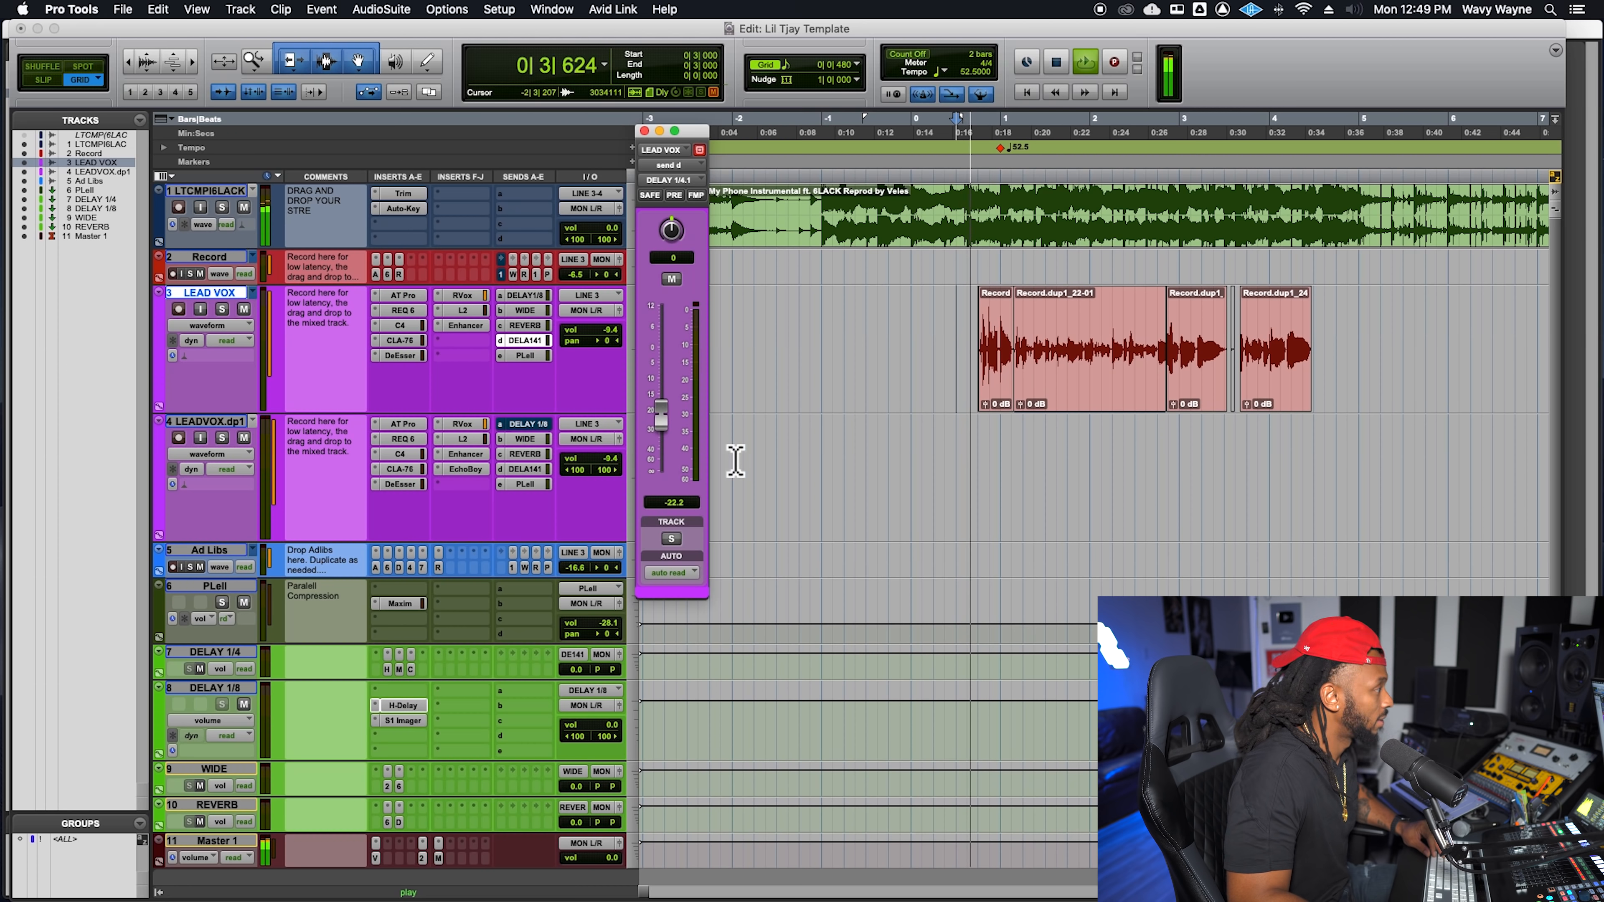
left_click_drag(667, 430, 666, 429)
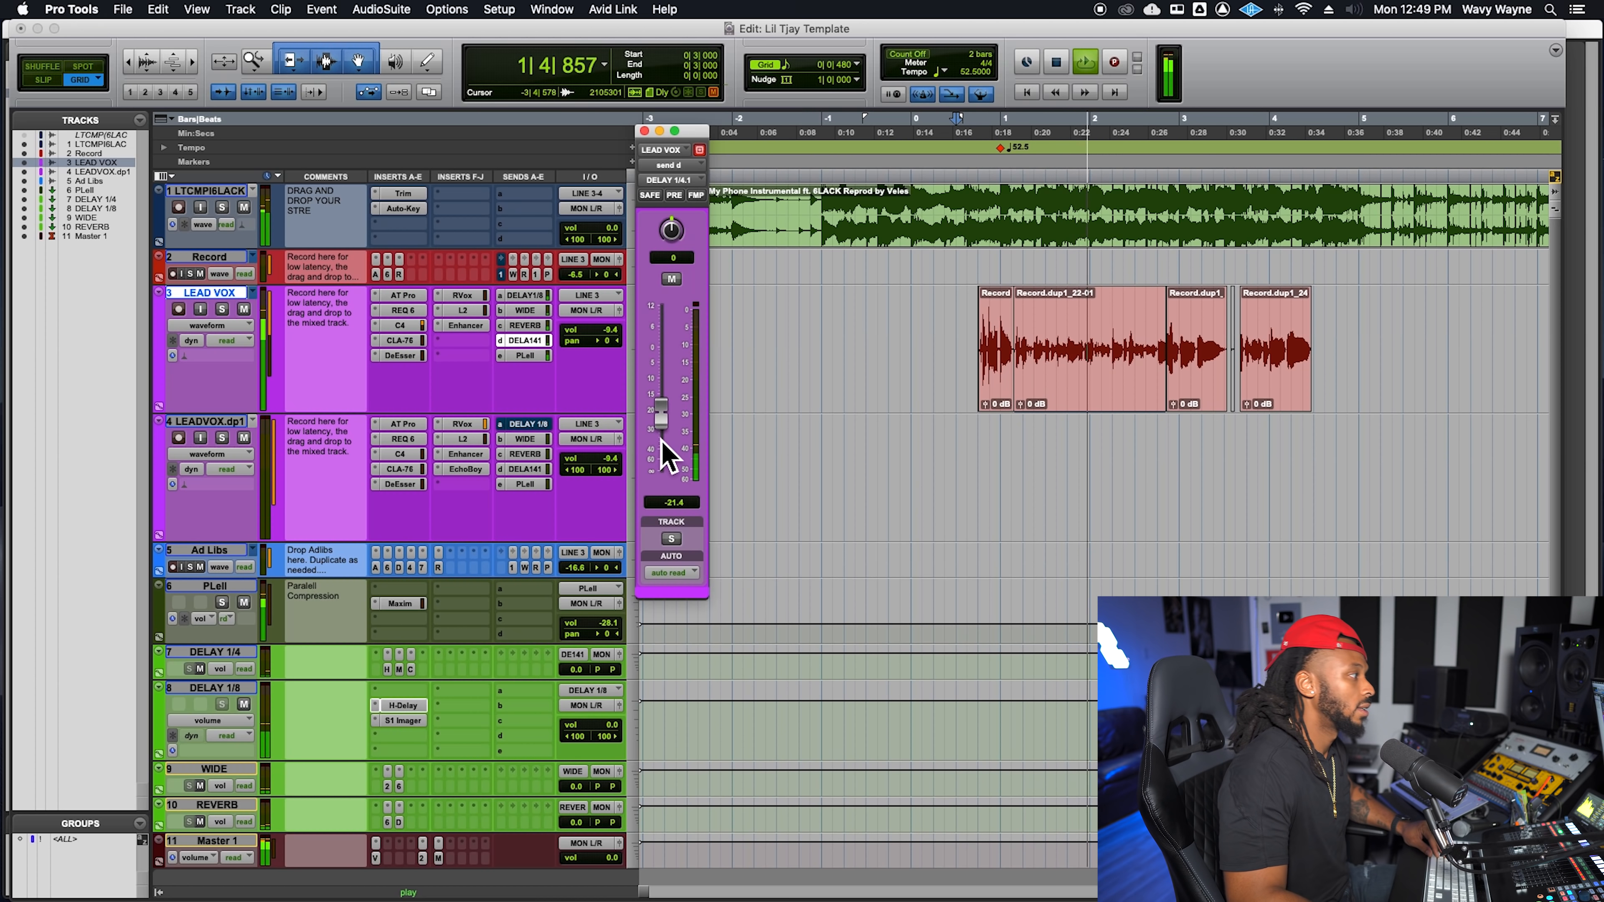
left_click_drag(666, 435, 669, 436)
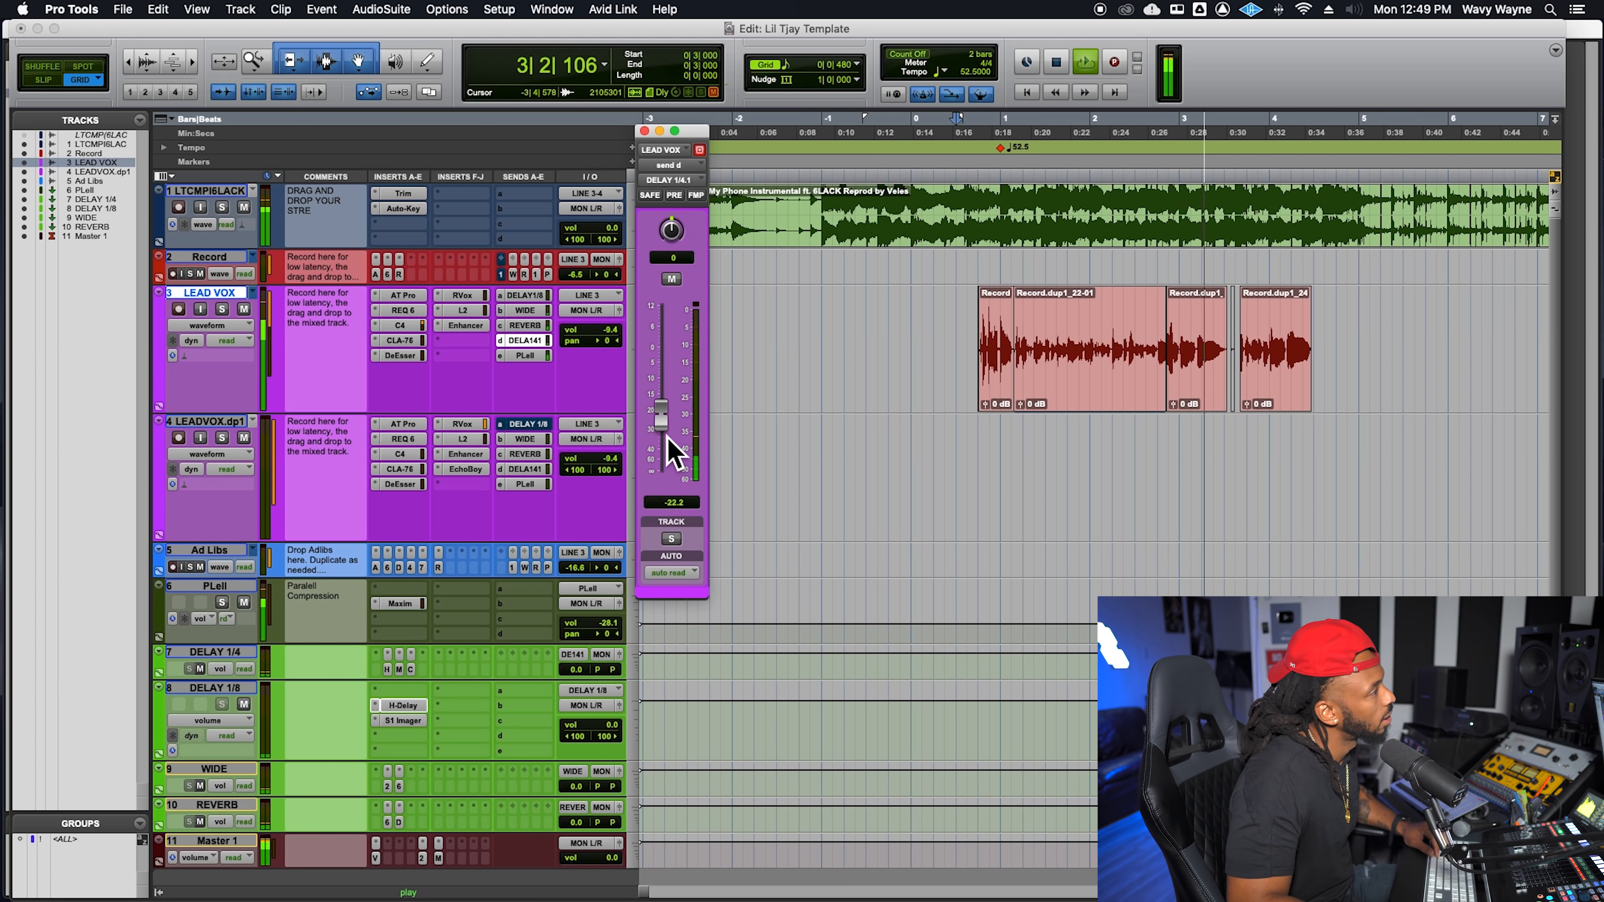
left_click_drag(667, 437, 668, 435)
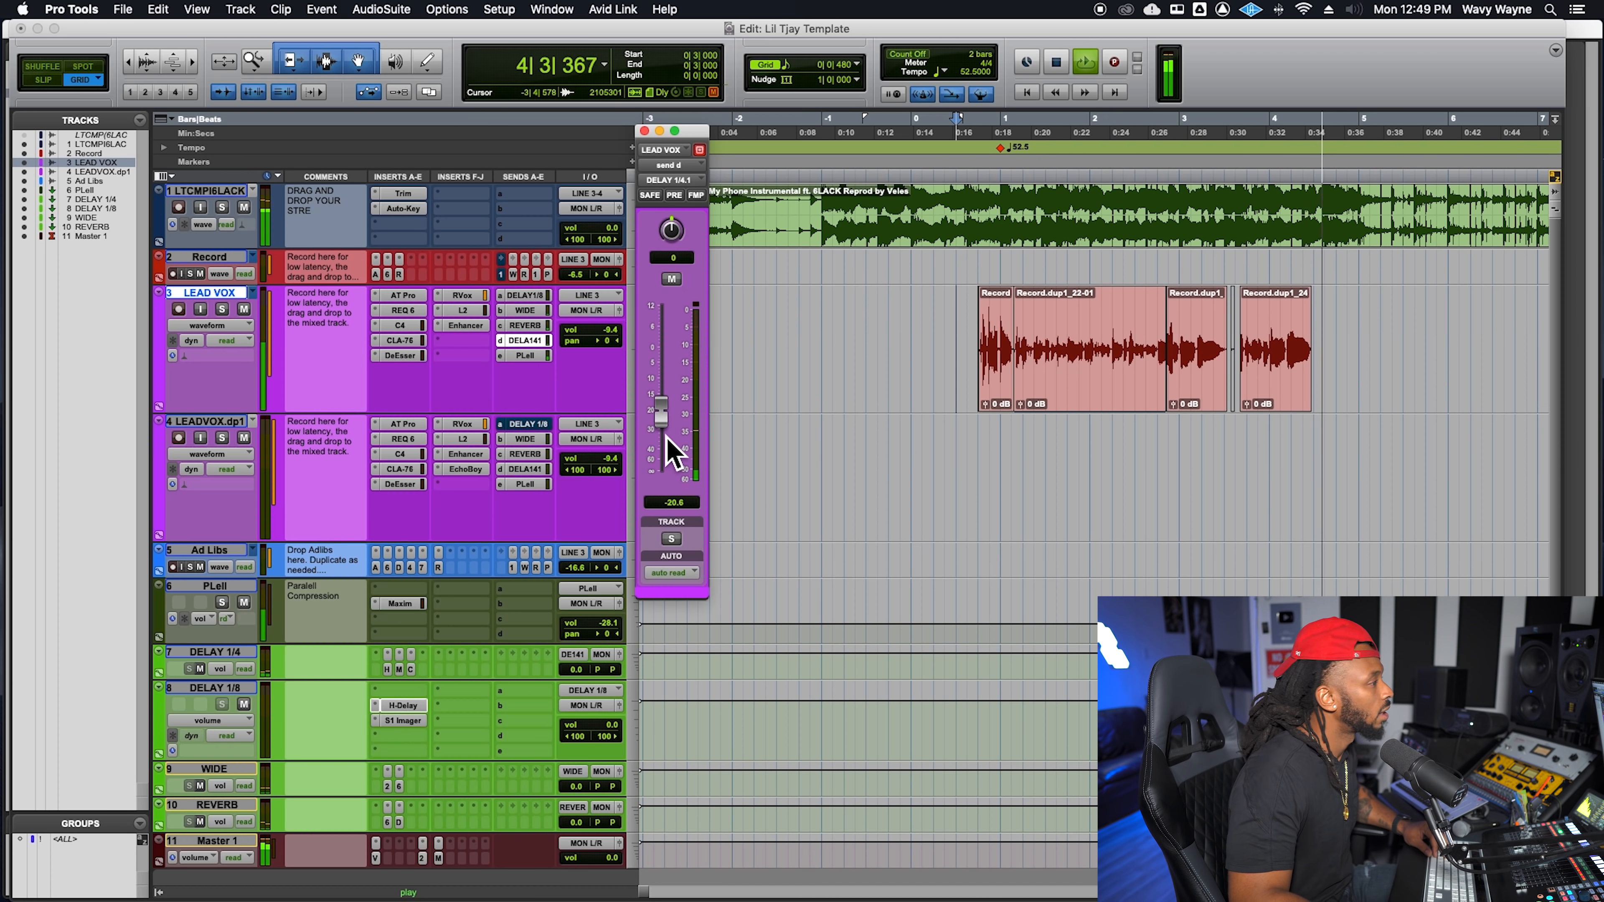
key("space")
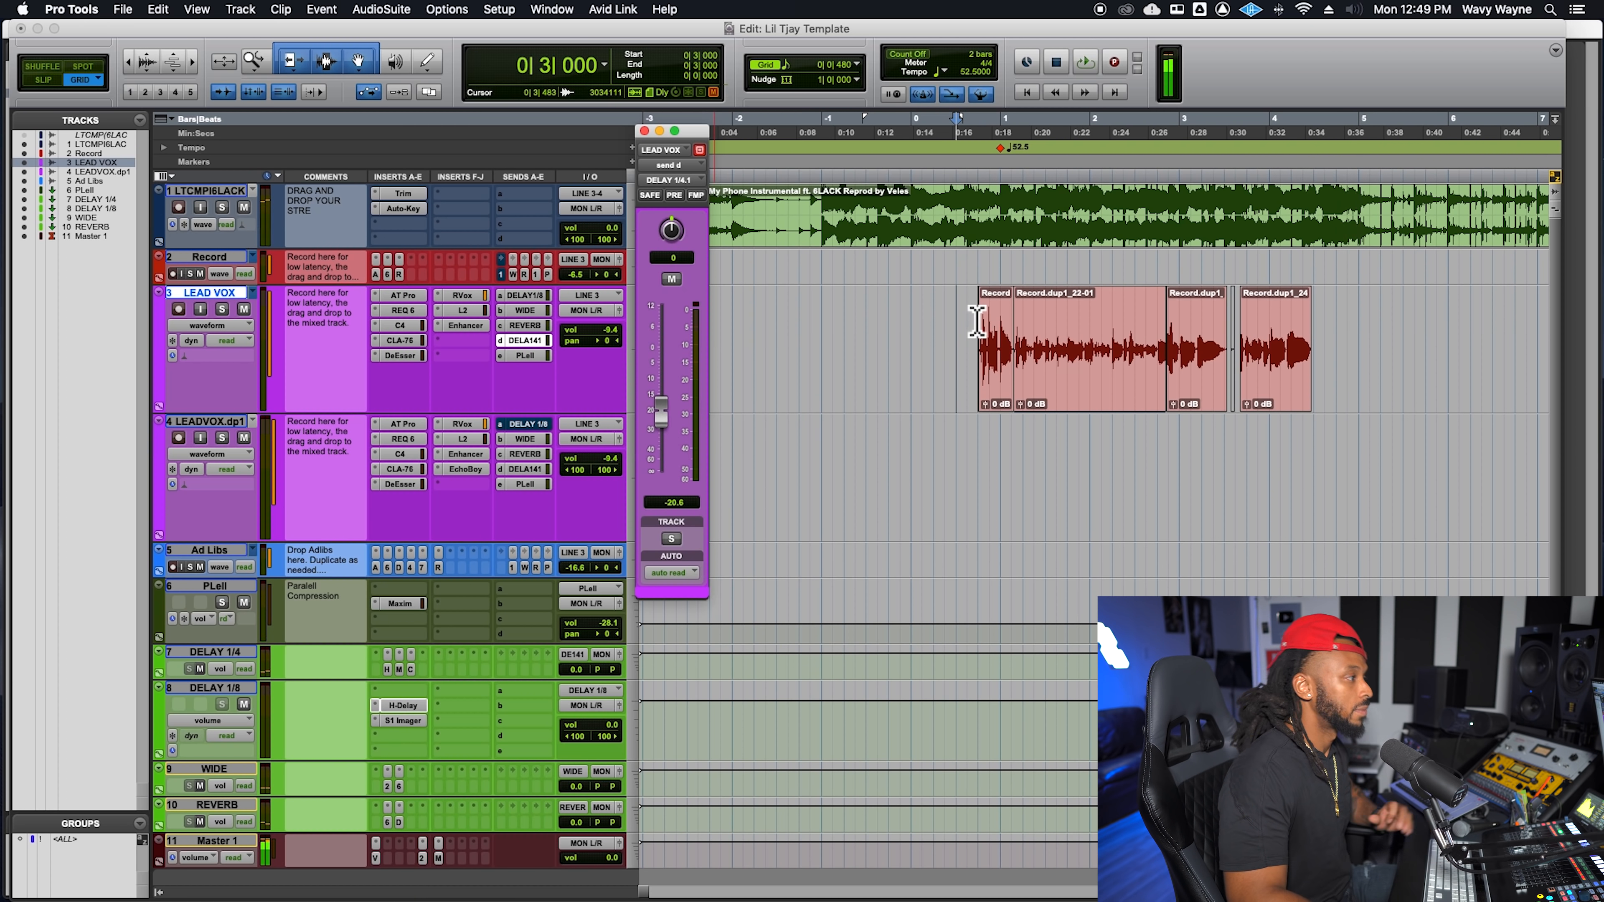
left_click(976, 322)
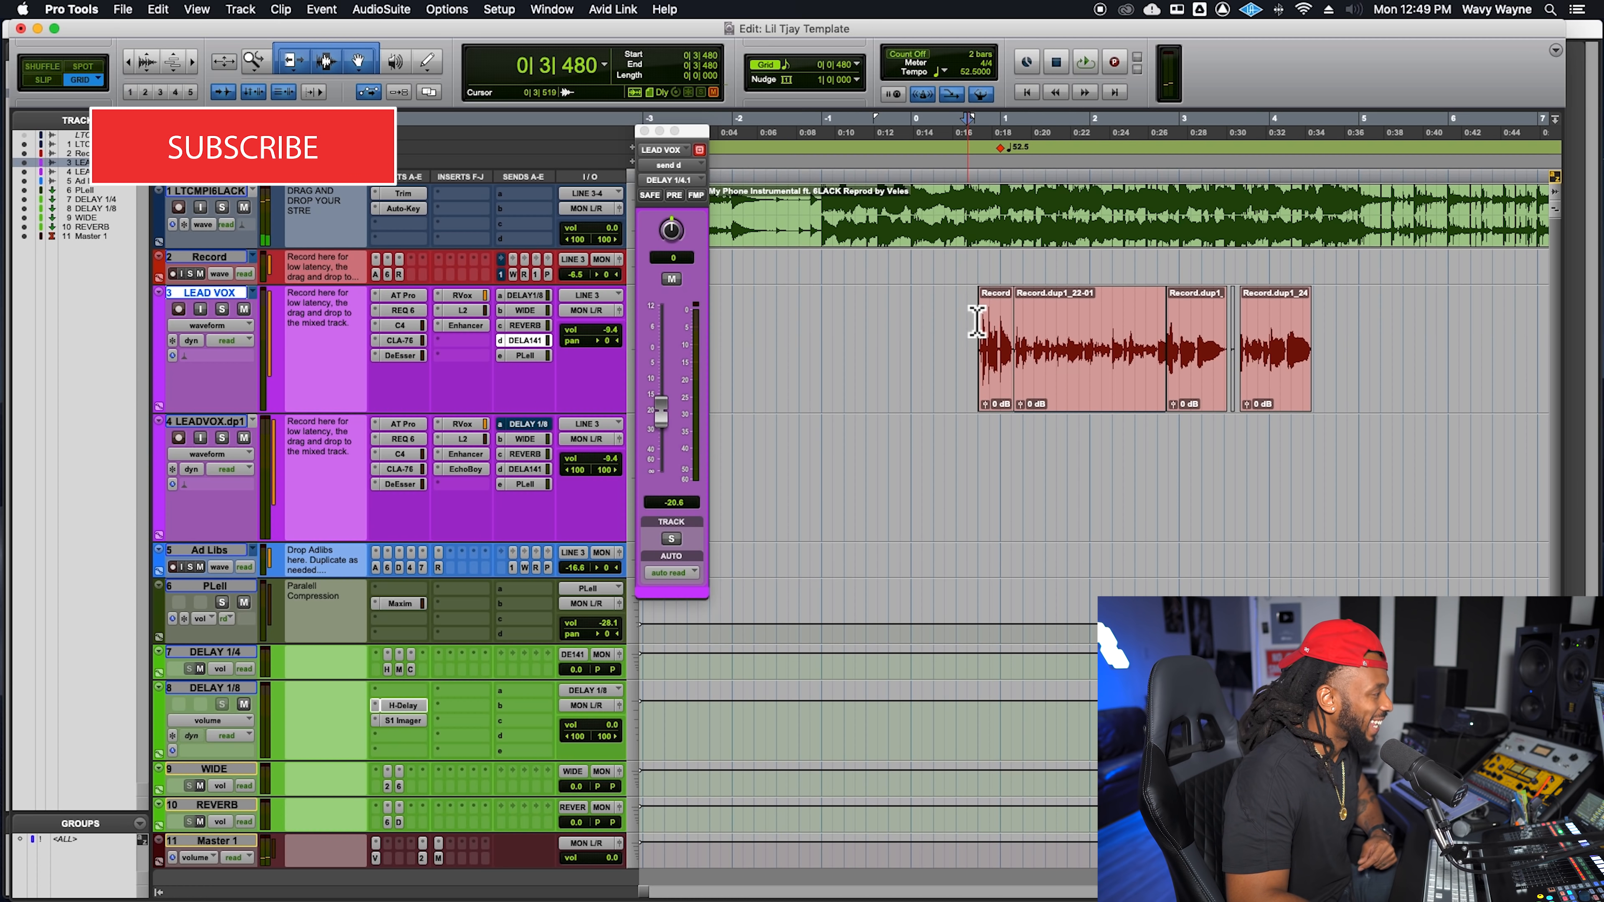